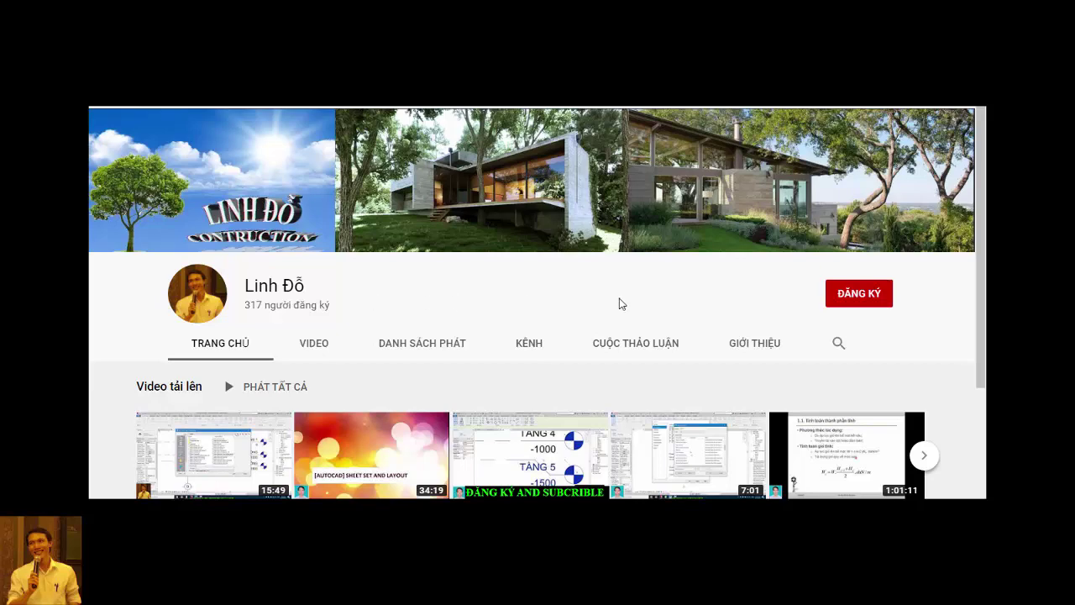
- Subscribe to the construction channel with the red ĐĂNG KÝ button
left_click(861, 298)
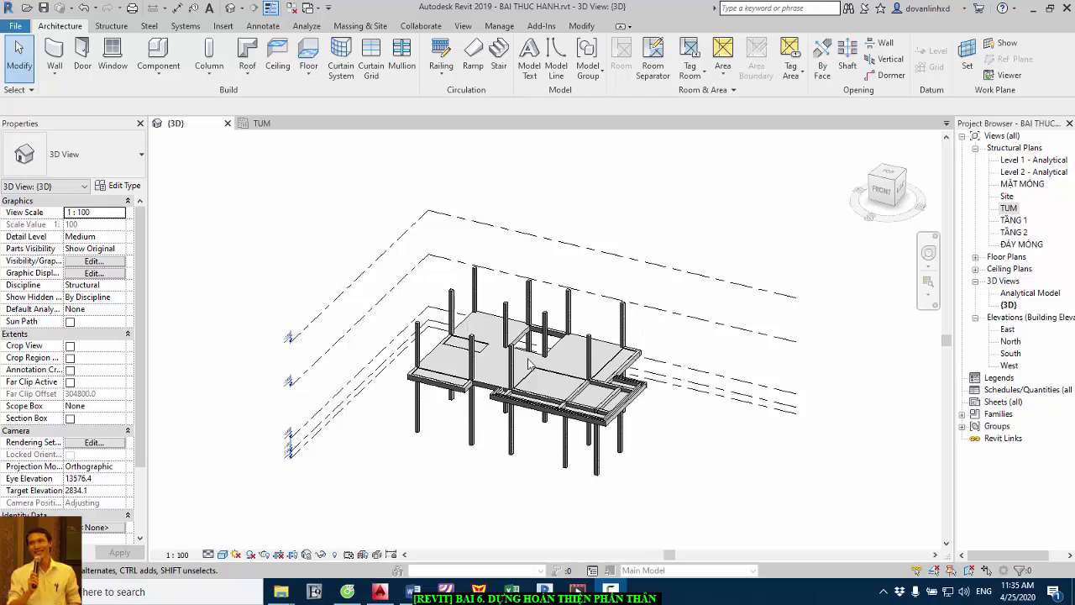
- Zoom and orbit the 3D model to a front view, then window around the +3.900 beams
scroll(570, 432, "up", 2)
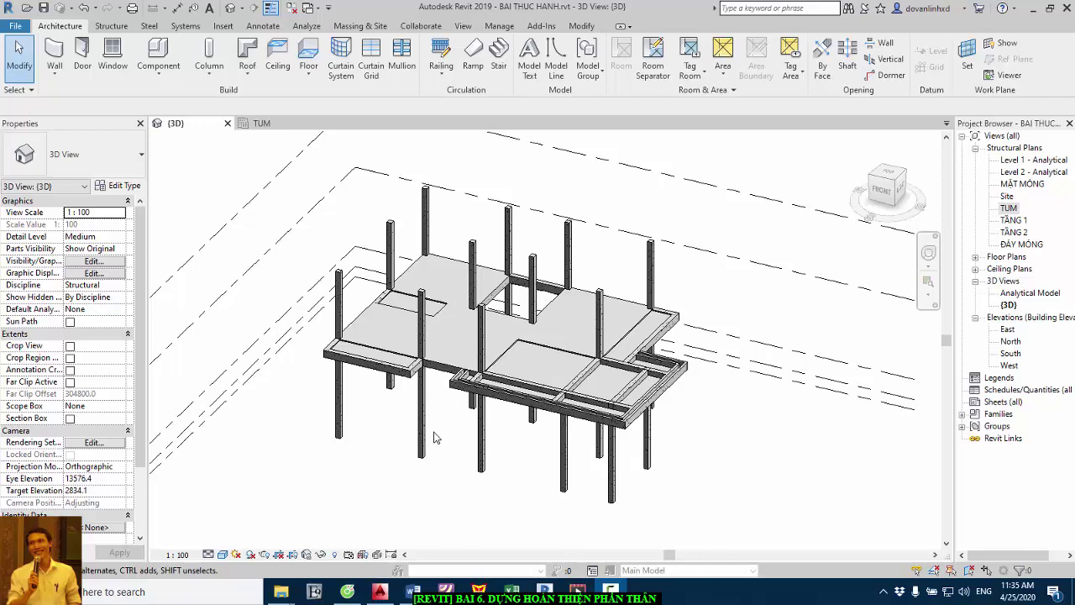
mouse_move(535, 387)
middle_mouse_down("shift")
mouse_move(579, 336)
mouse_move(587, 264)
middle_mouse_up("shift")
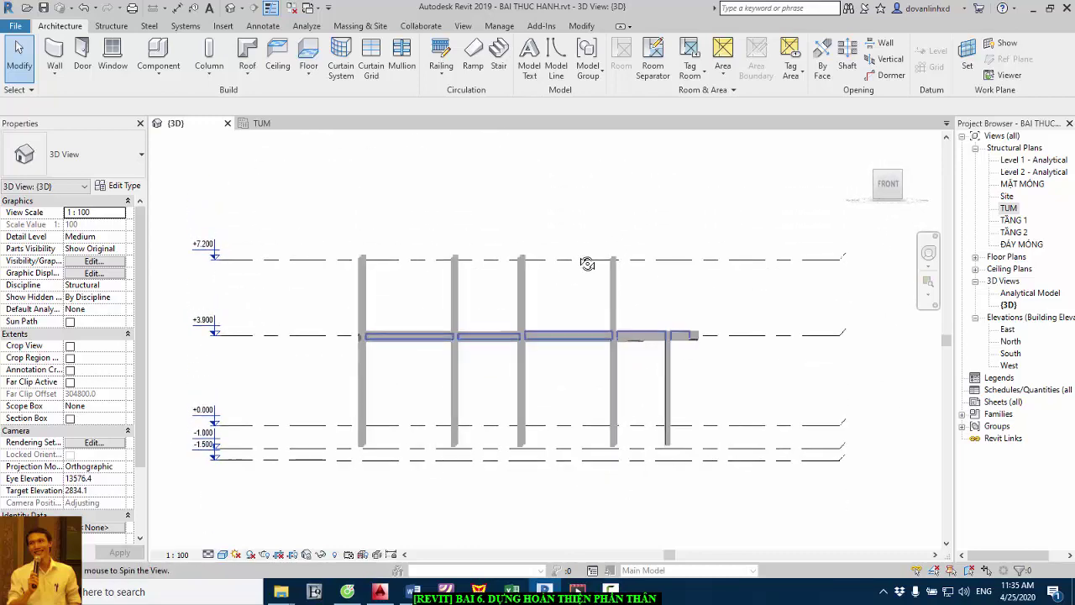
left_click_drag(302, 291, 796, 383)
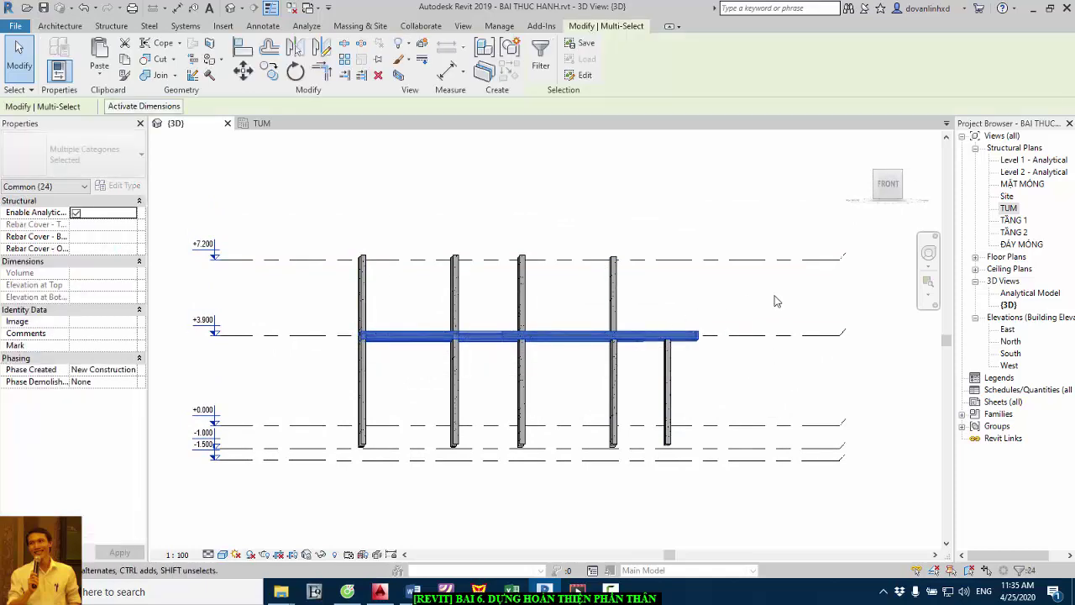
- Select only the beams at the +3.900 level
left_click_drag(769, 306, 319, 361)
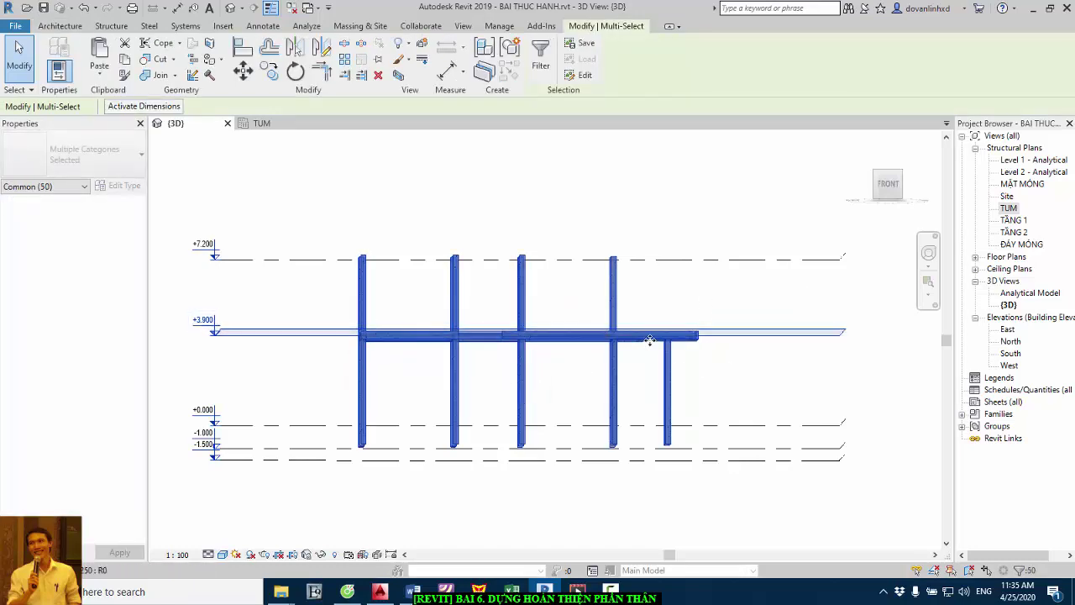
left_click(240, 320)
mouse_move(254, 281)
left_mouse_down()
mouse_move(554, 377)
mouse_move(776, 387)
left_mouse_up()
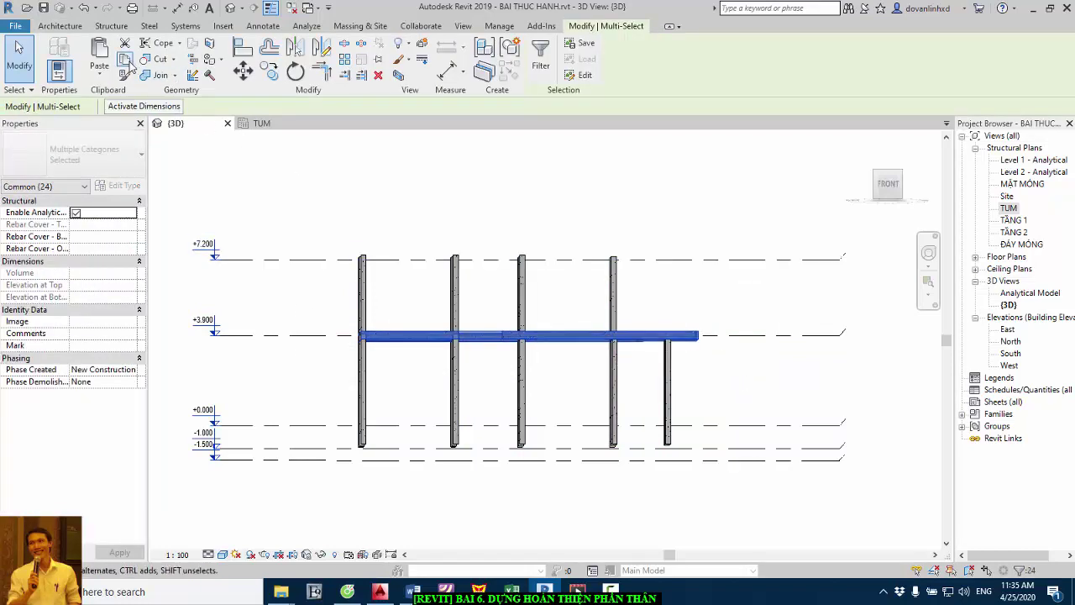
- Copy the beams and paste them aligned to the TUM level at +7.200
left_click(125, 60)
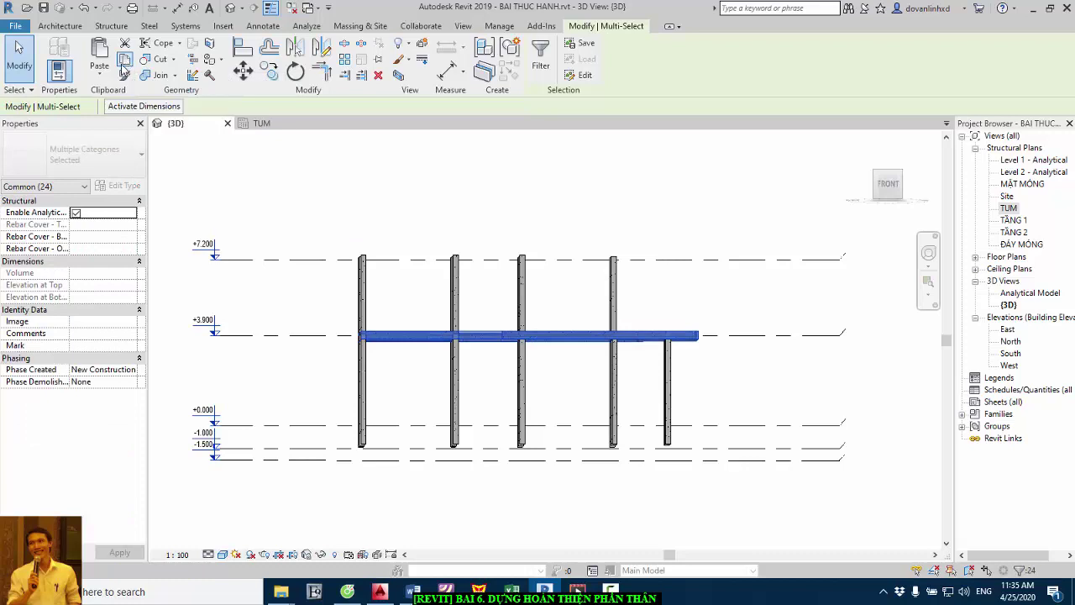
left_click(99, 77)
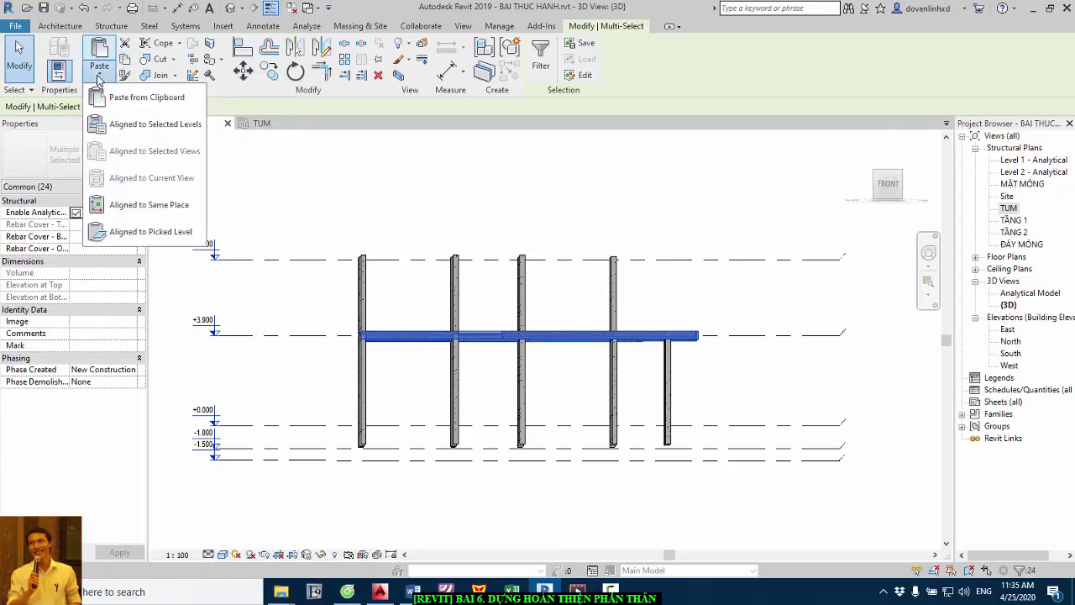
left_click(141, 126)
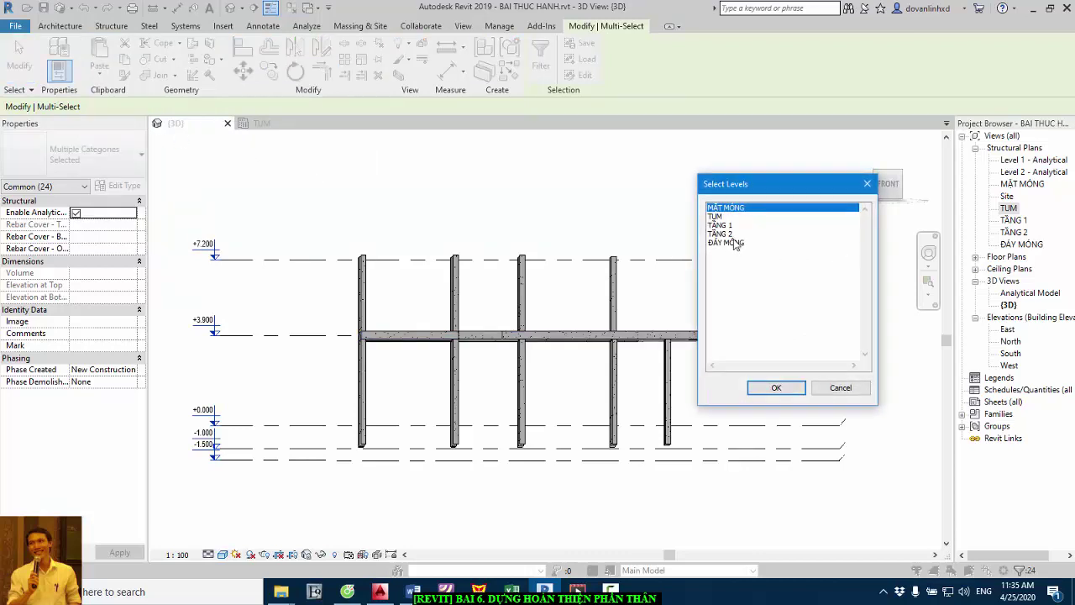
left_click(719, 218)
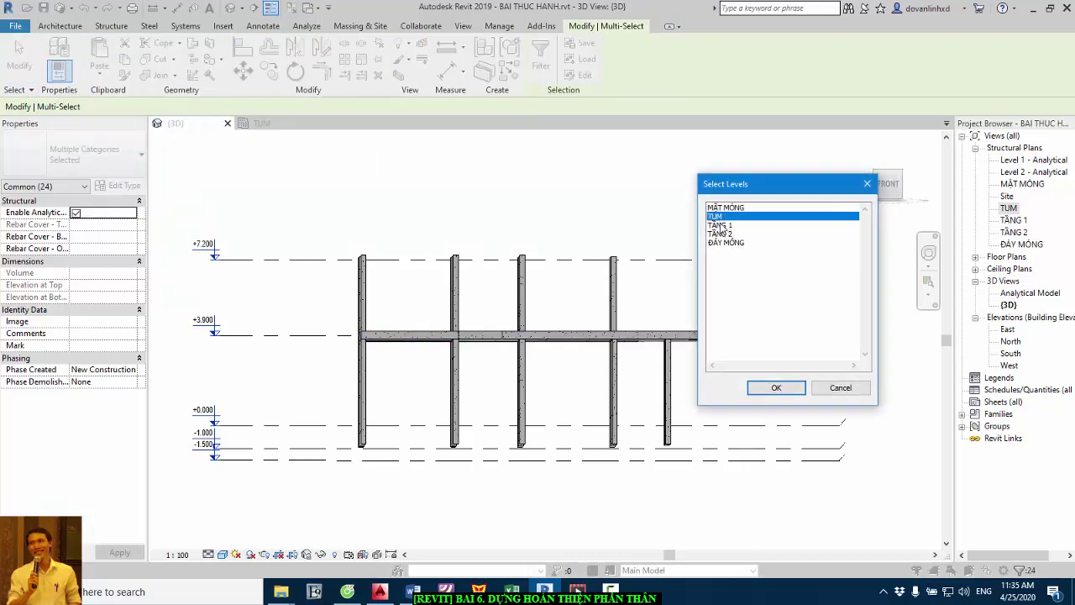
left_click(787, 391)
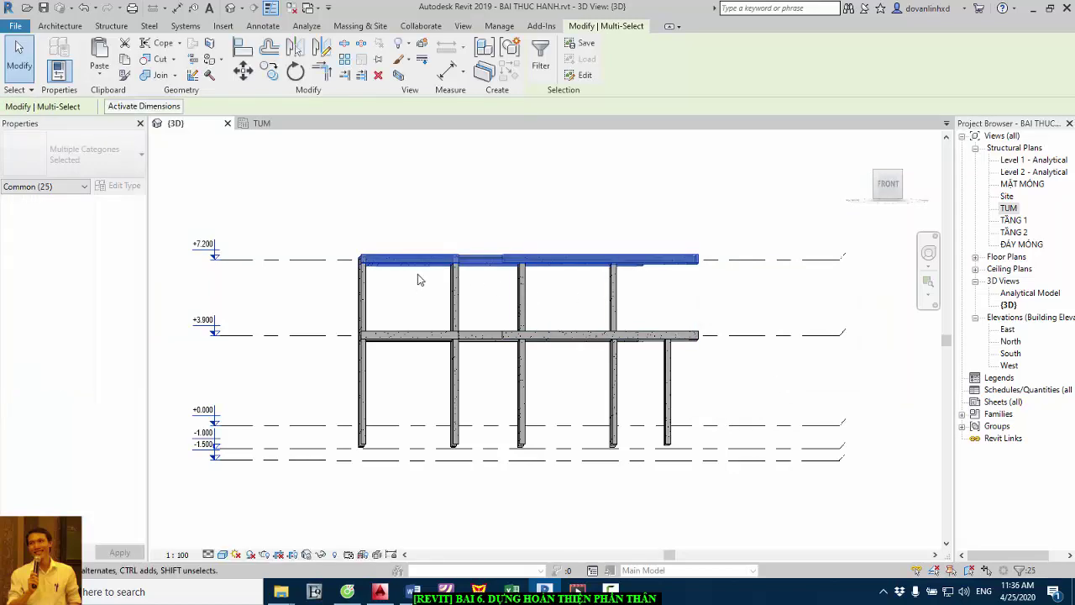
- Open the TUM structural plan and clear the pasted beam selection
double_click(1011, 208)
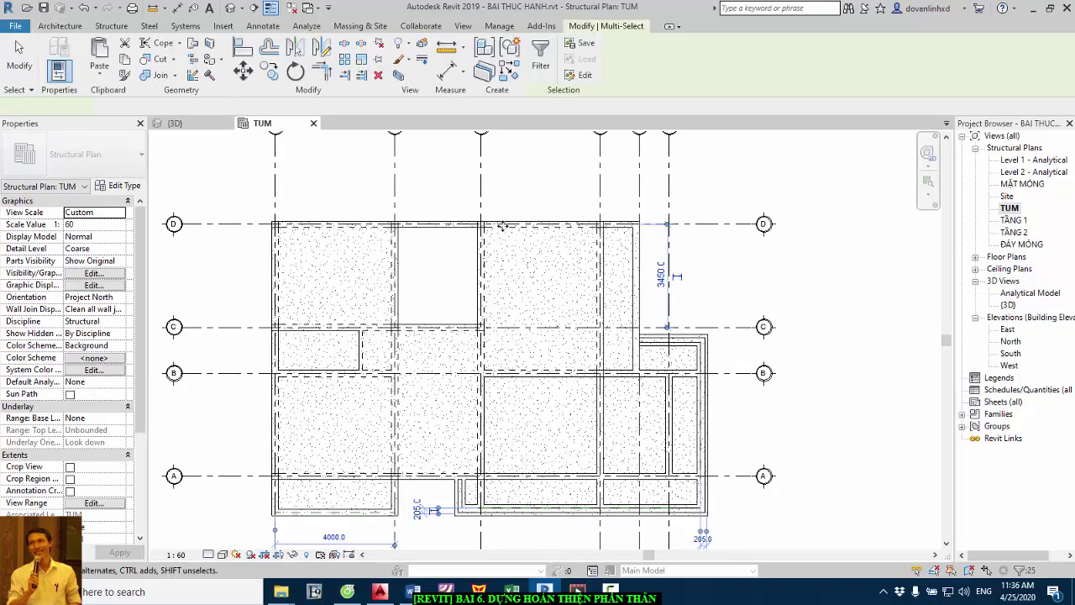
scroll(571, 216, "down", 1)
left_click(809, 396)
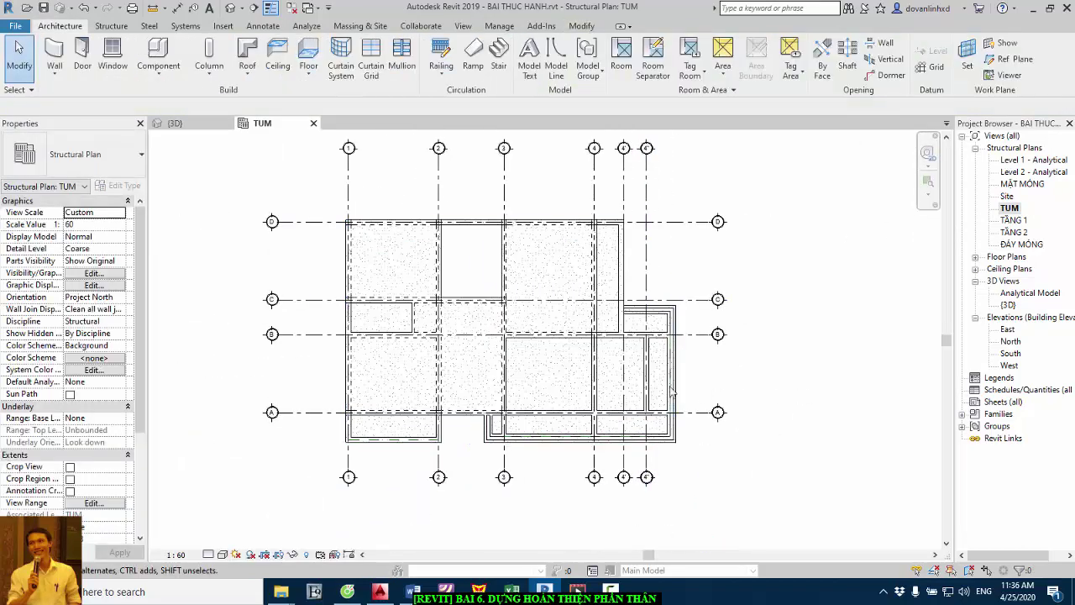
scroll(664, 385, "up", 2)
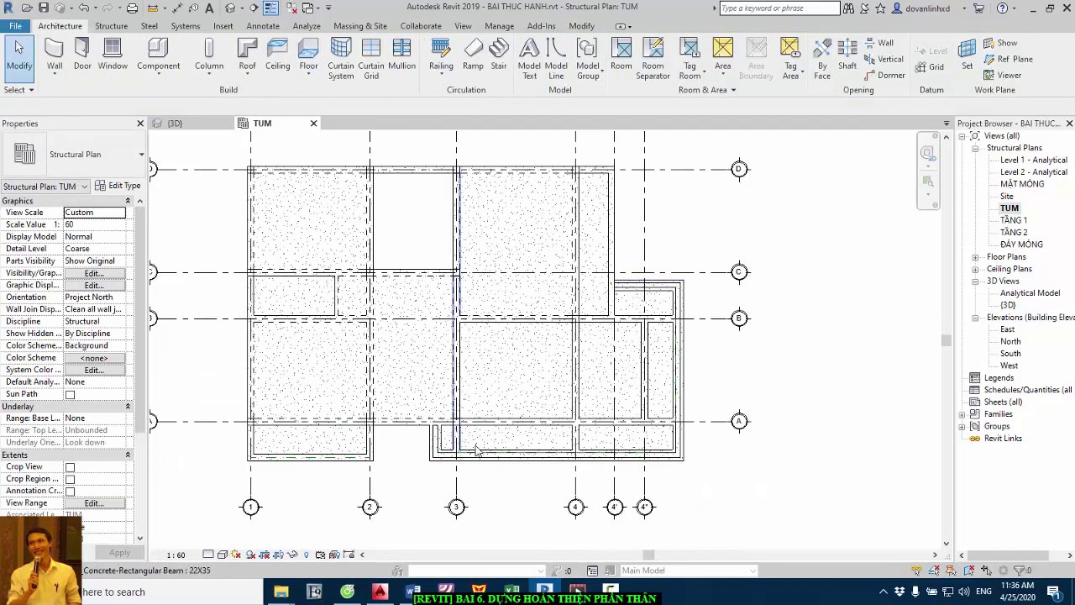
scroll(668, 452, "up", 1)
- Delete the lower-right edge beam chain, the short beams near grid 3, and leftover slabs
key("Tab")
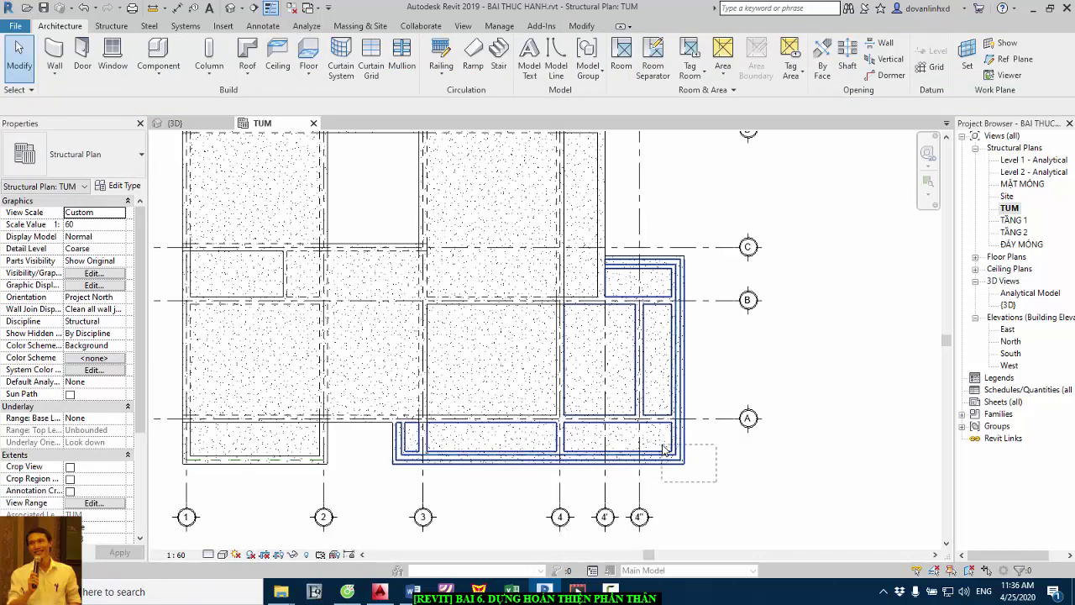
left_click(663, 445)
key("Delete")
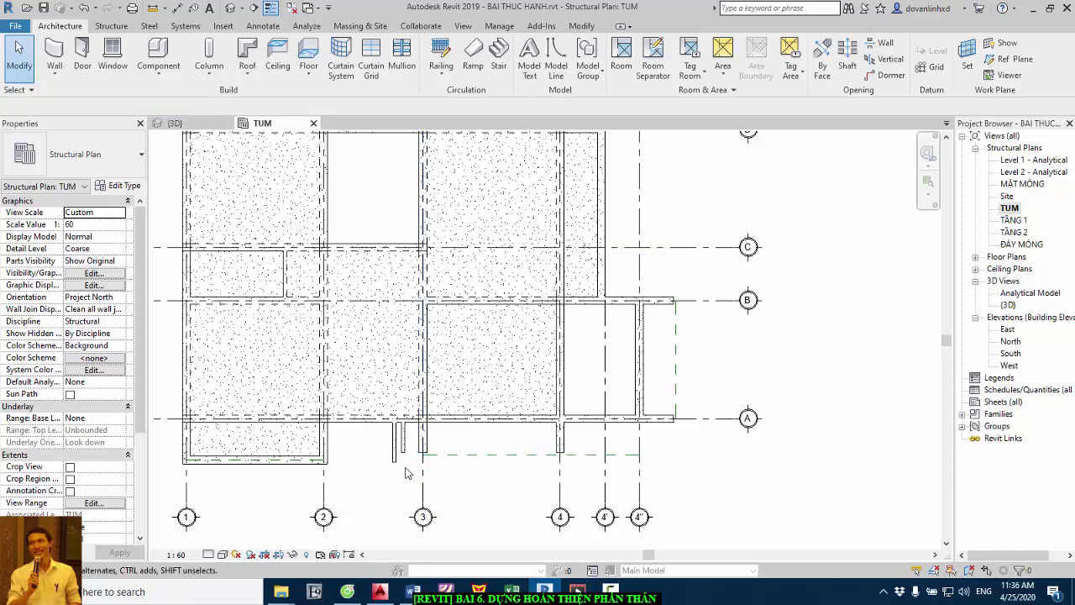
left_click(398, 441)
key("Delete")
left_click(237, 447)
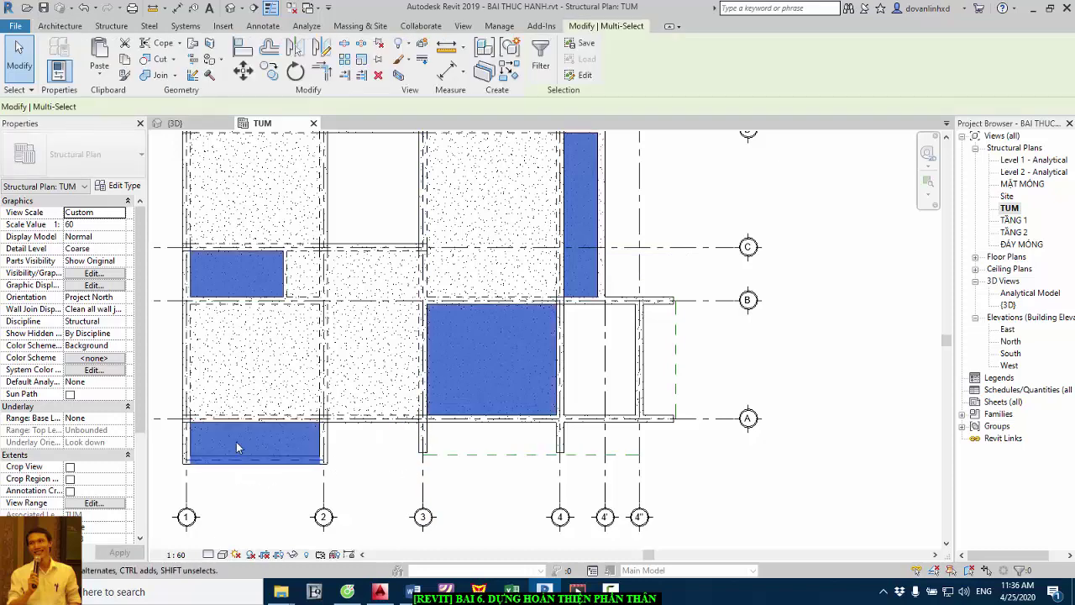
key("Delete")
- Delete the beam near grid 4'' between A and B, then bring up AutoCAD
scroll(645, 368, "down", 1)
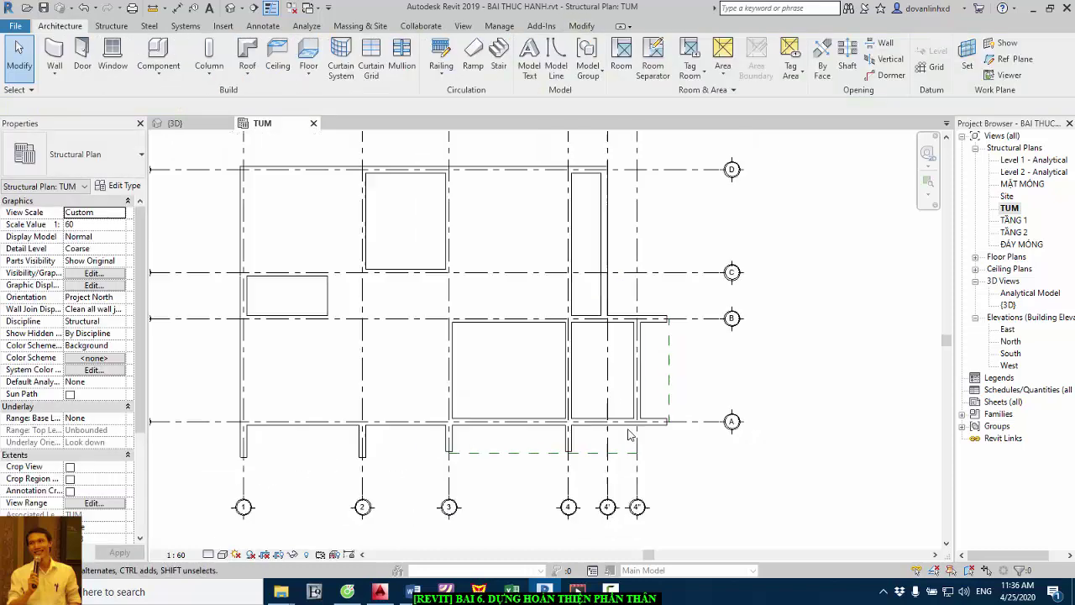
left_click(645, 386)
key("Delete")
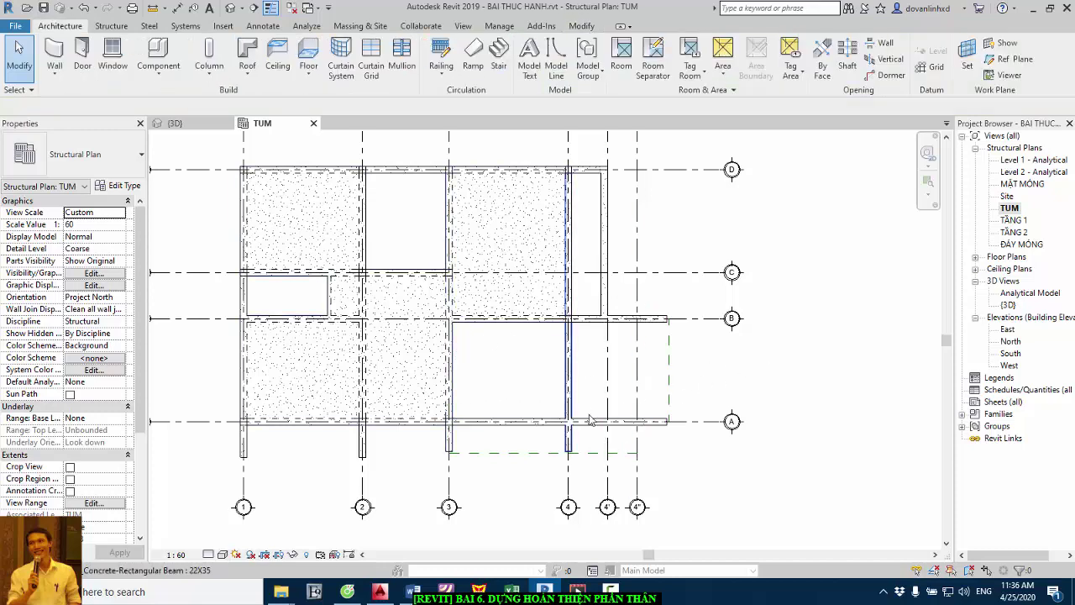
left_click(383, 592)
- Compare the AutoCAD slab plan against the Revit TUM plan, switching between them
scroll(621, 349, "down", 3)
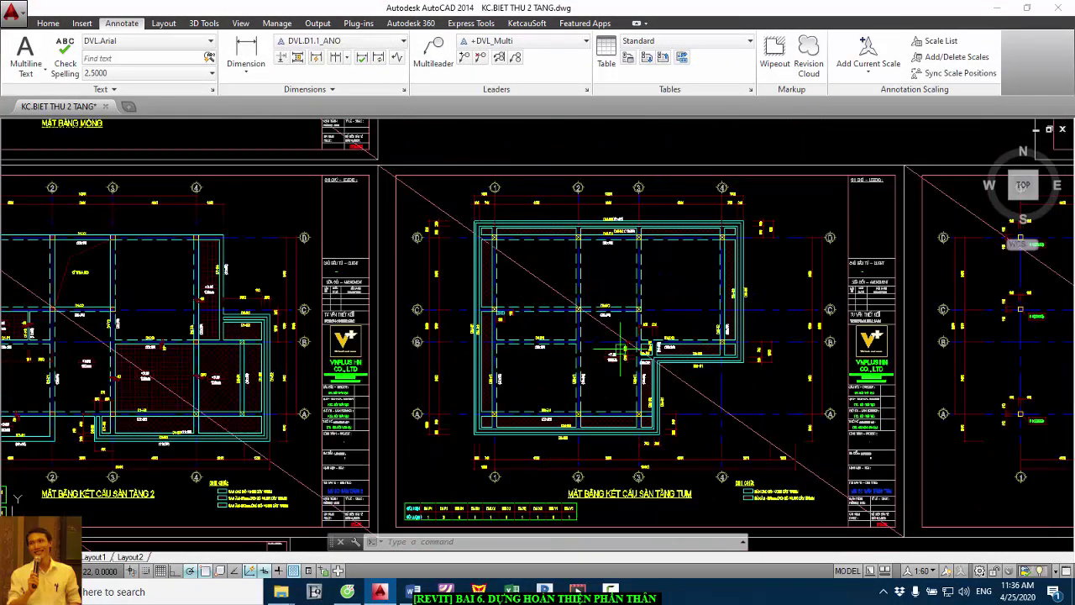
scroll(648, 395, "up", 2)
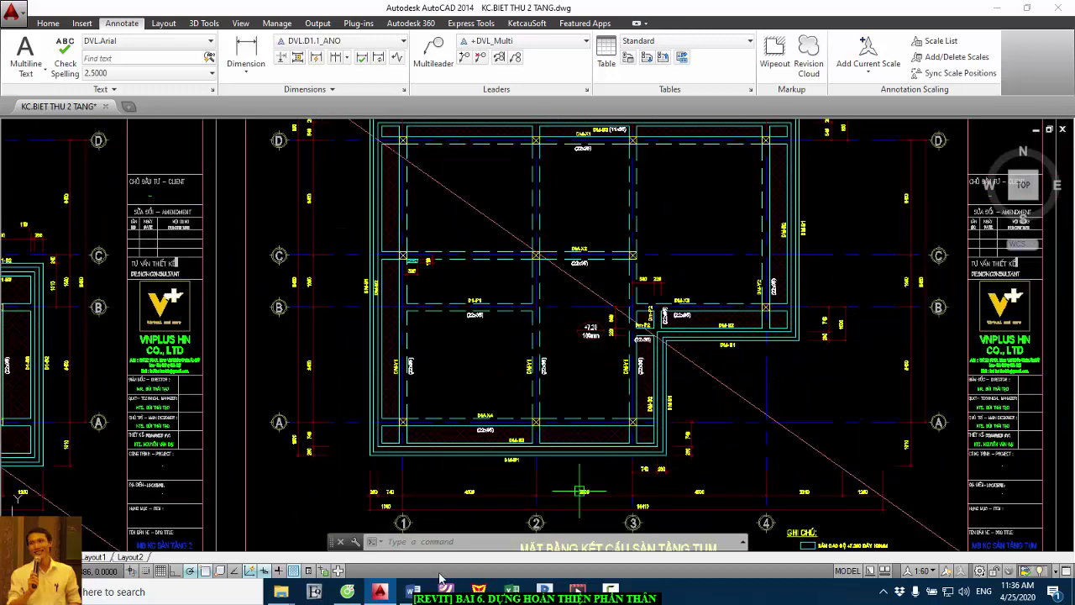
left_click(548, 593)
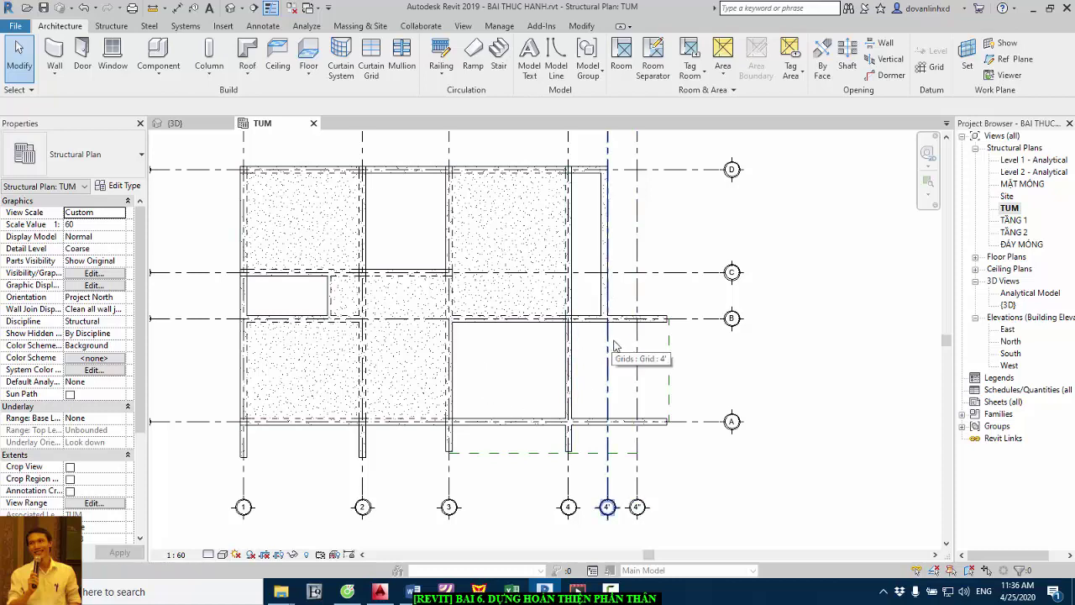
scroll(613, 344, "down", 1)
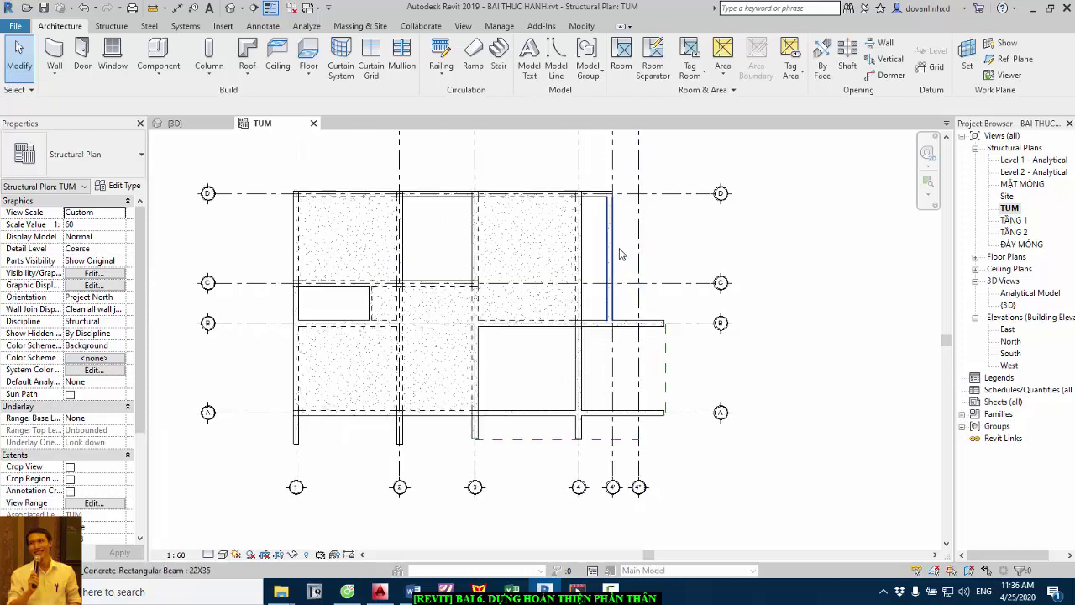
left_click(380, 592)
middle_click_drag(802, 203, 754, 261)
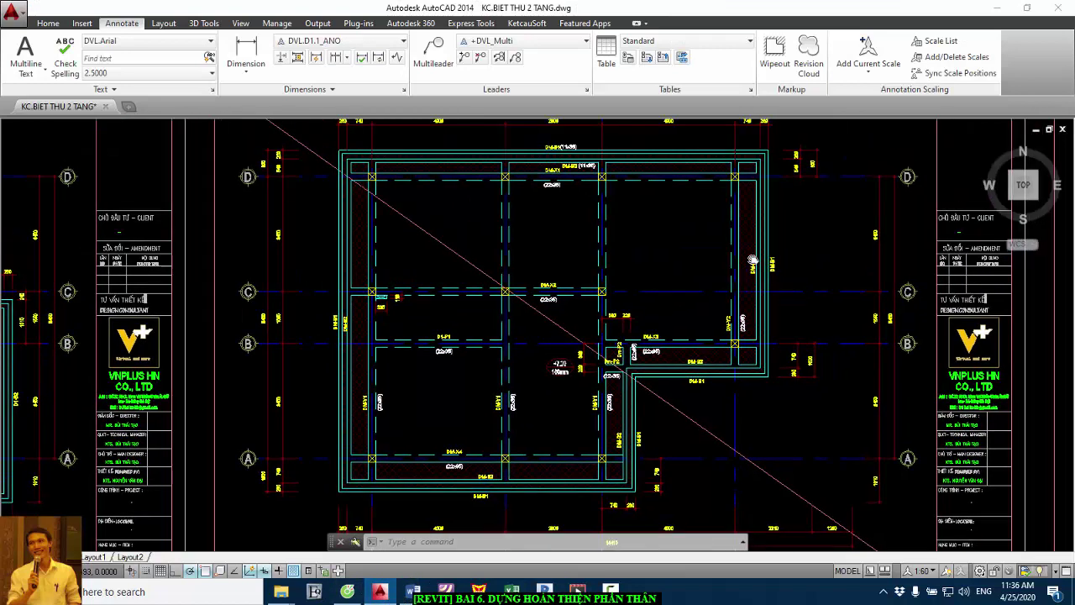
left_click(544, 593)
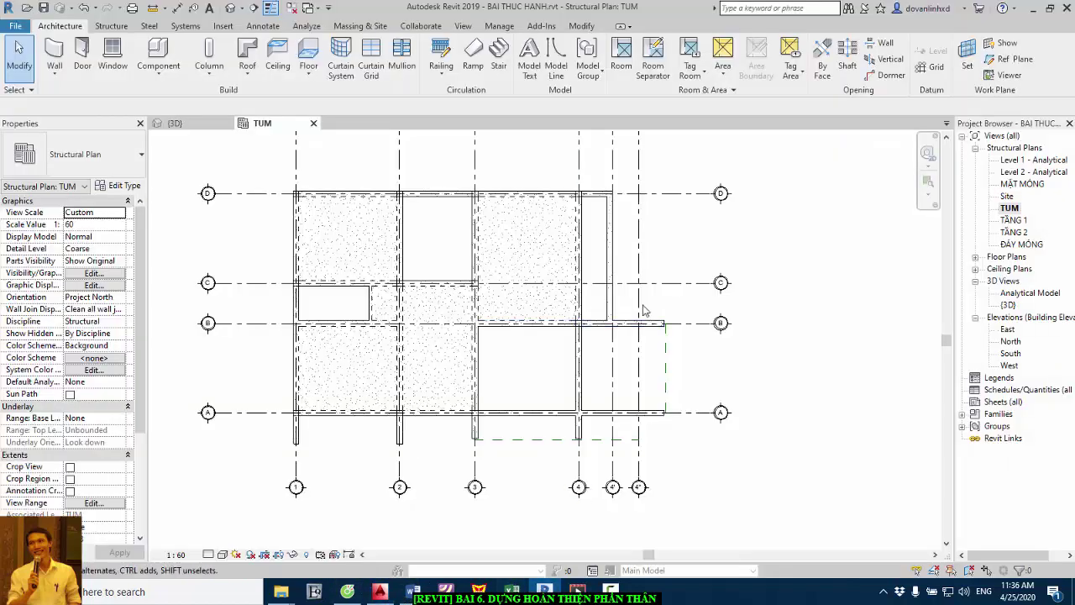
- Delete the beam on grid 4' between B and D and the reference plane below grid A
left_click(611, 252)
key("Delete")
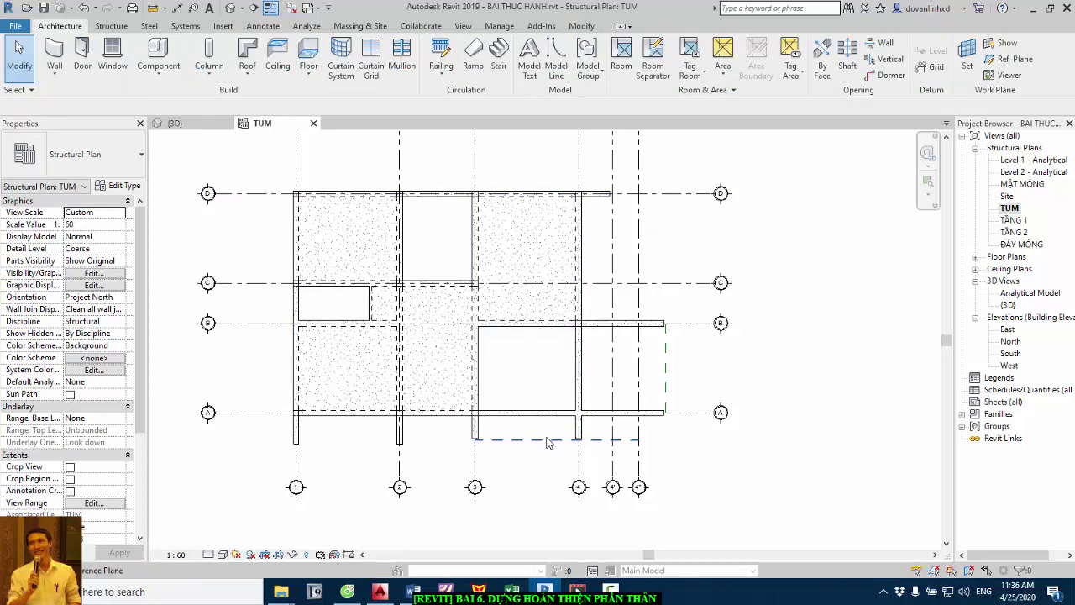
left_click(529, 457)
key("Delete")
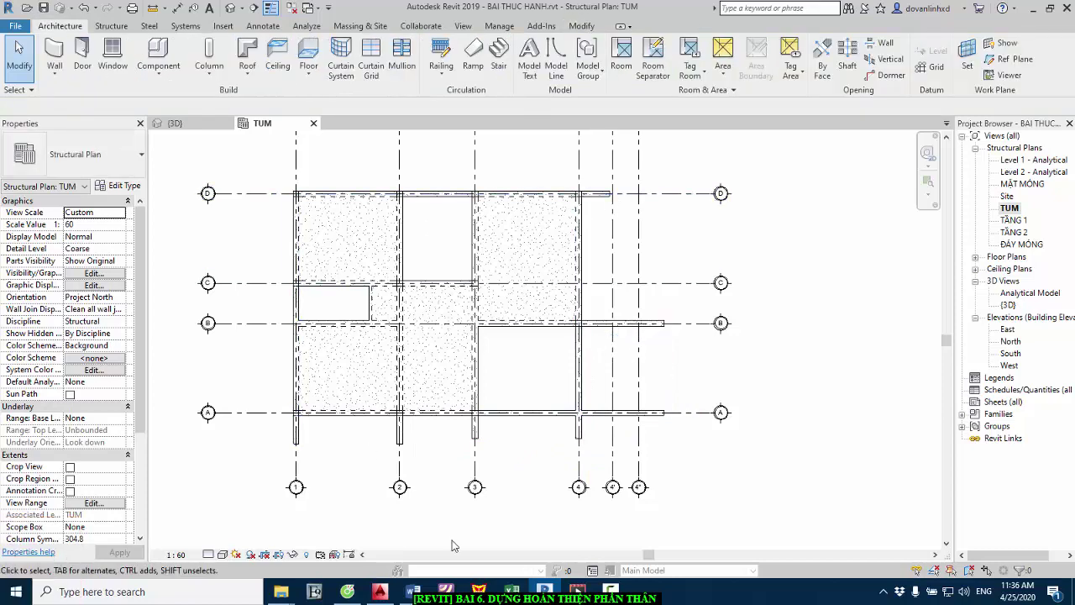
- Recheck the AutoCAD slab drawing and return to the Revit TUM plan
left_click(386, 591)
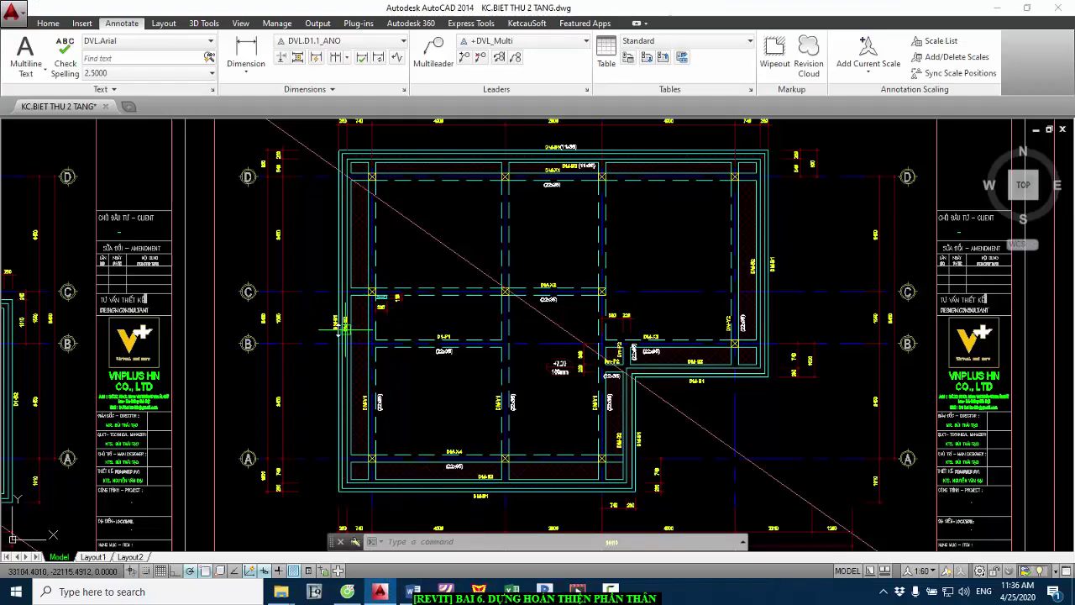
scroll(343, 328, "up", 5)
scroll(336, 285, "down", 3)
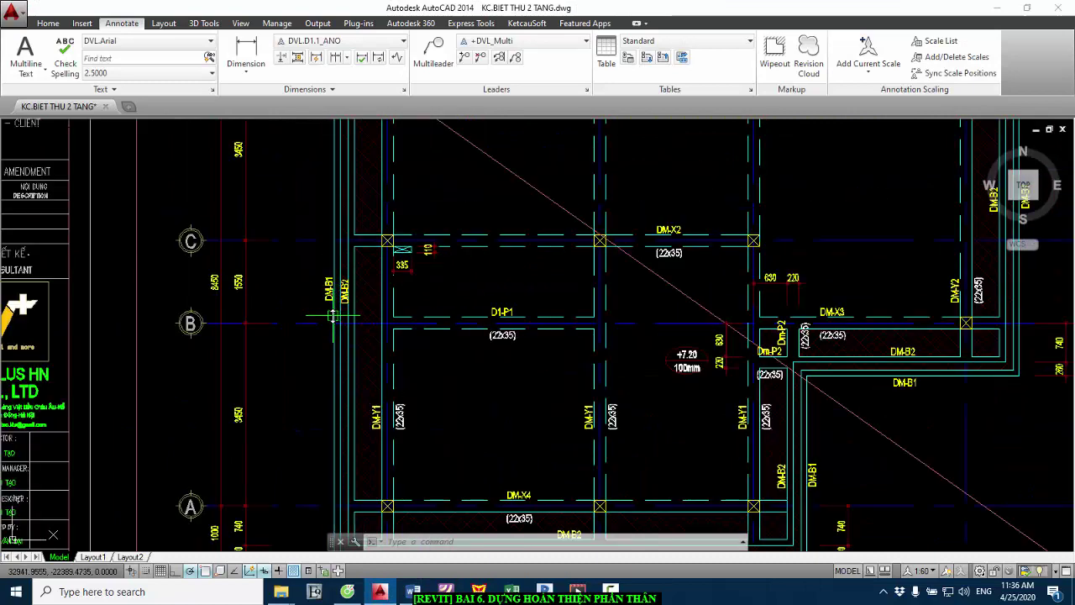
scroll(334, 316, "down", 2)
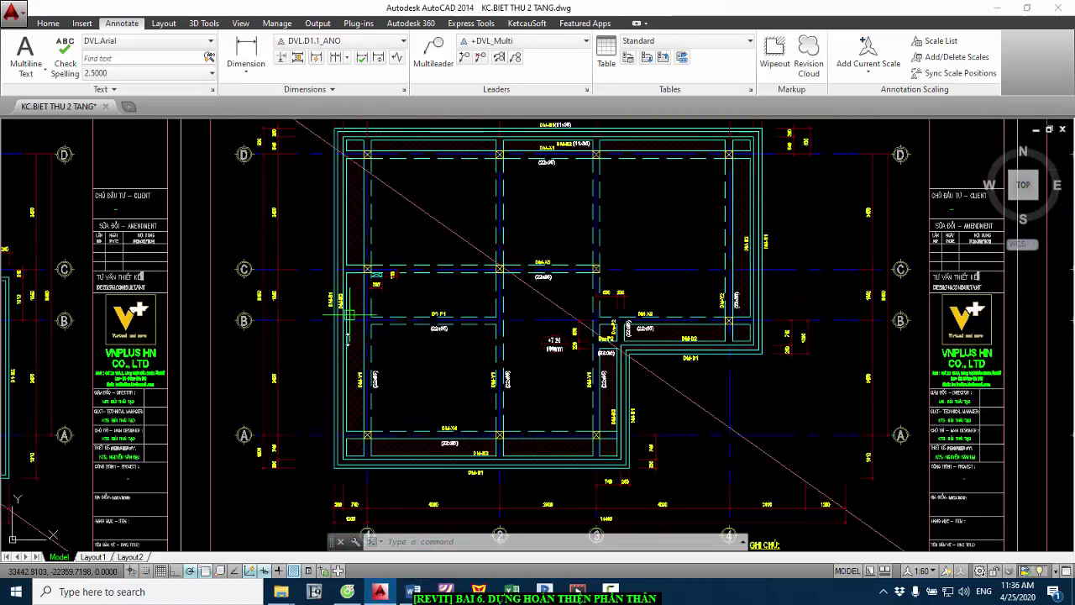
left_click(545, 590)
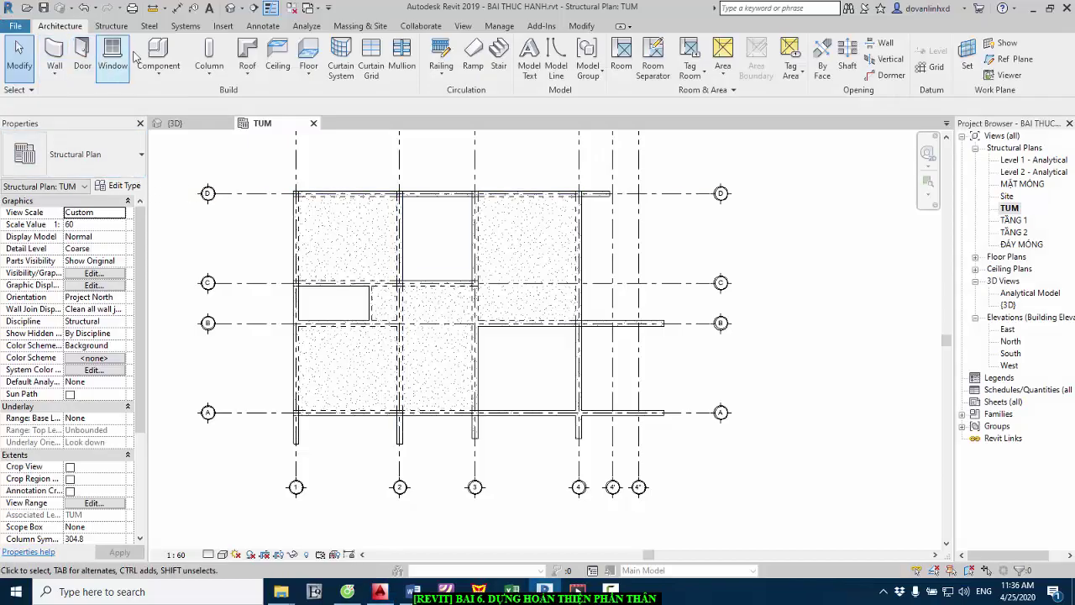
- Draw a chained loop of 11x35 beams through the four outer corners outside the grids
left_click(112, 26)
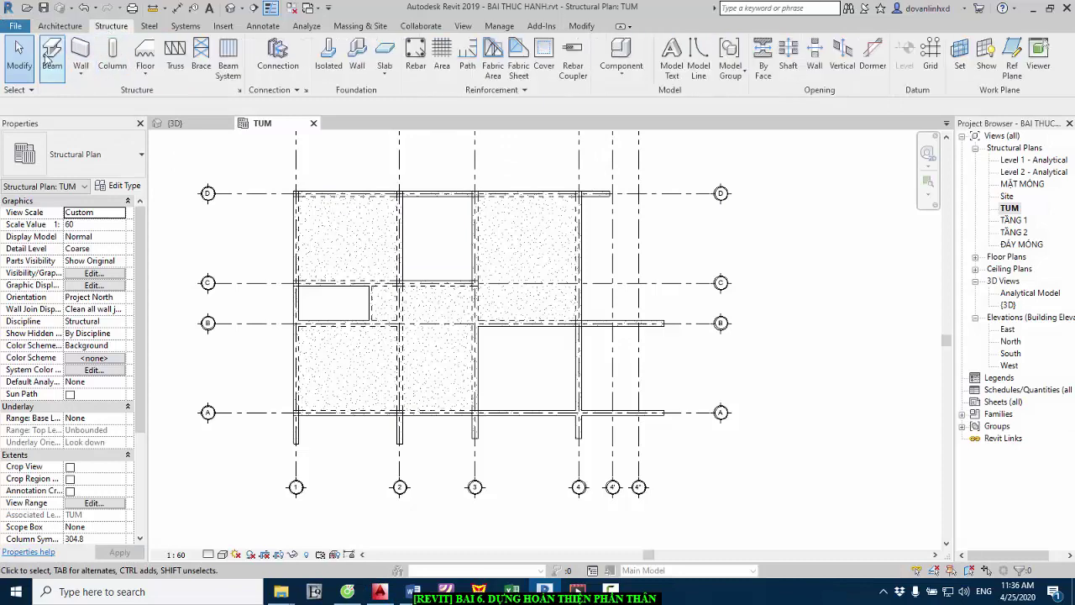
left_click(50, 57)
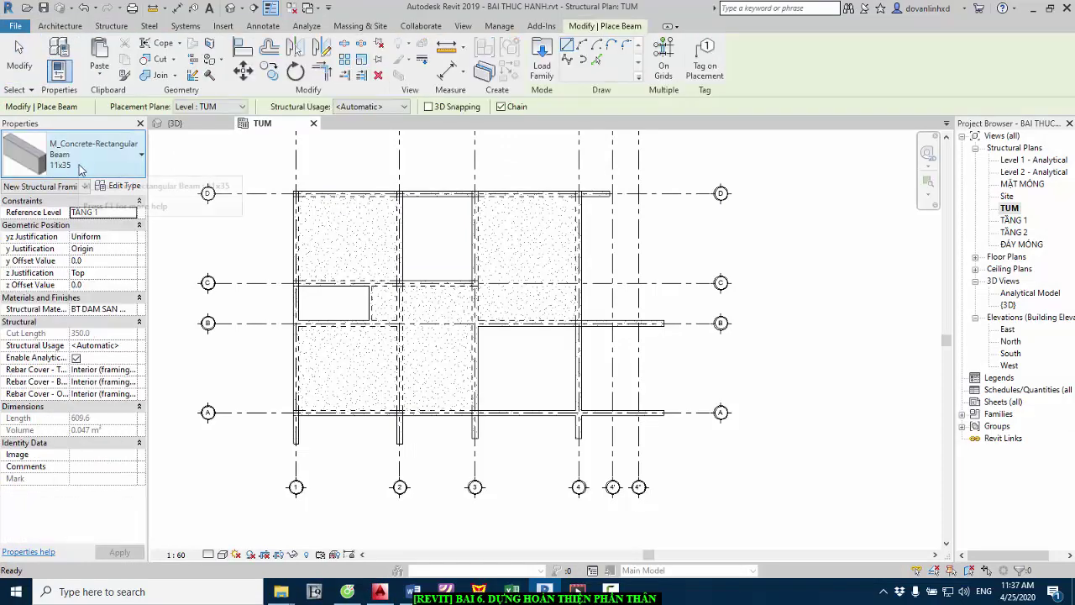
scroll(302, 181, "up", 1)
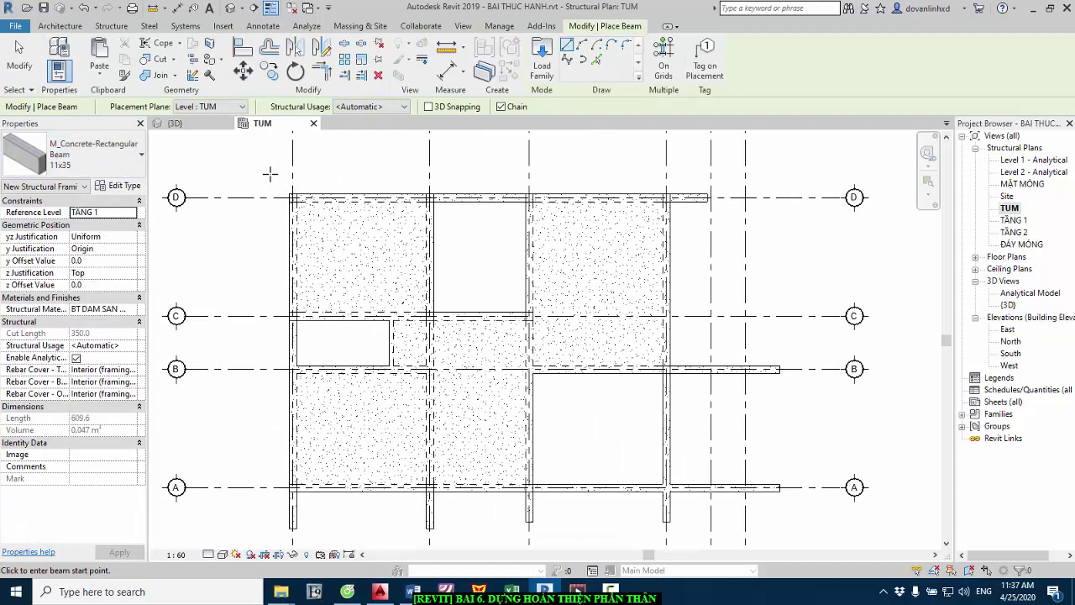
left_click(271, 174)
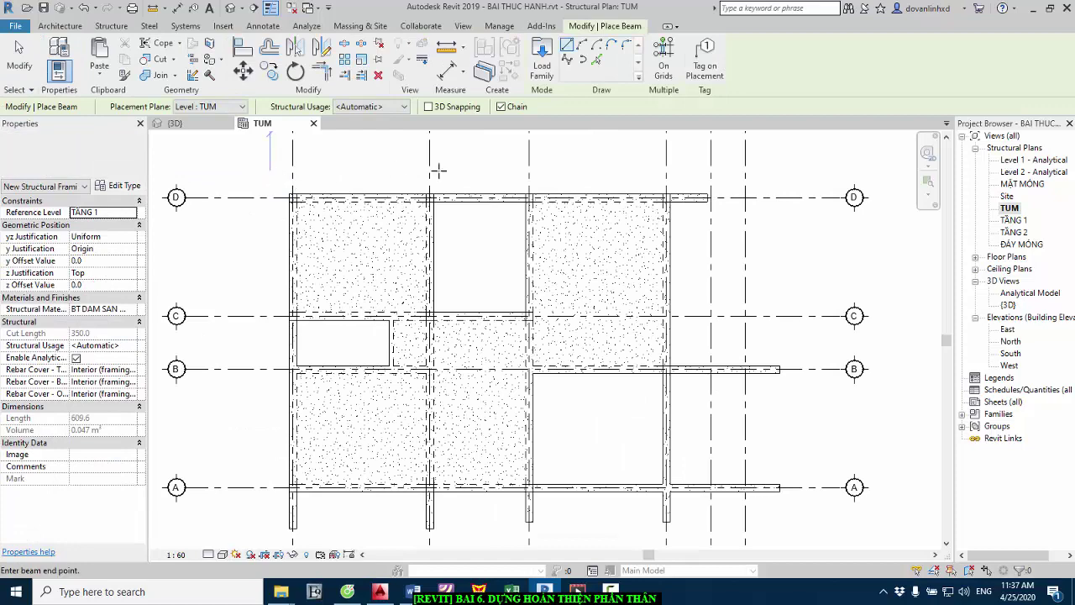
left_click(691, 186)
scroll(693, 235, "down", 1)
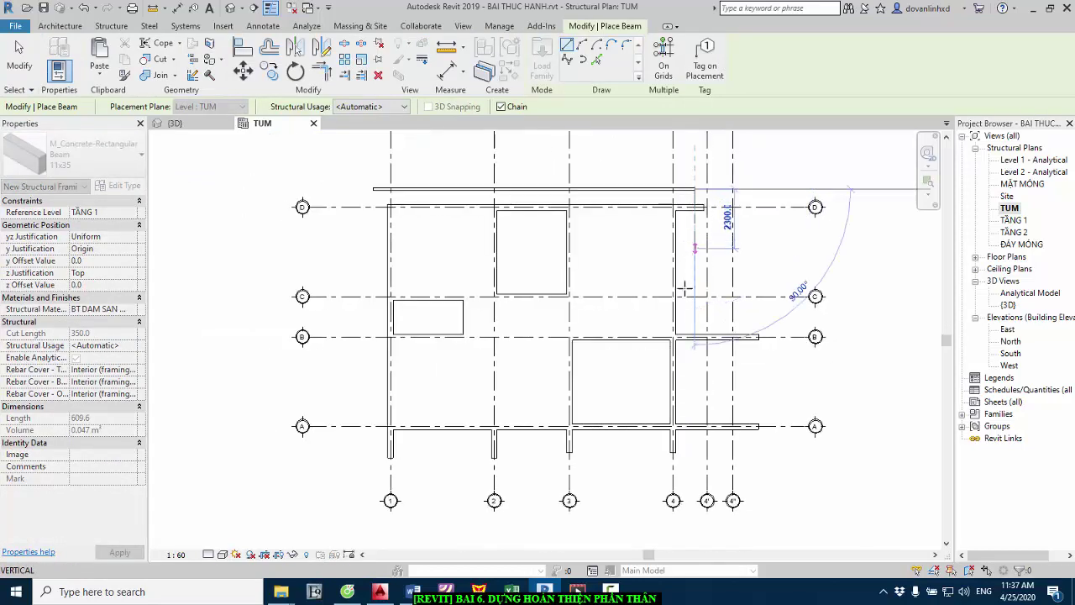
left_click(695, 448)
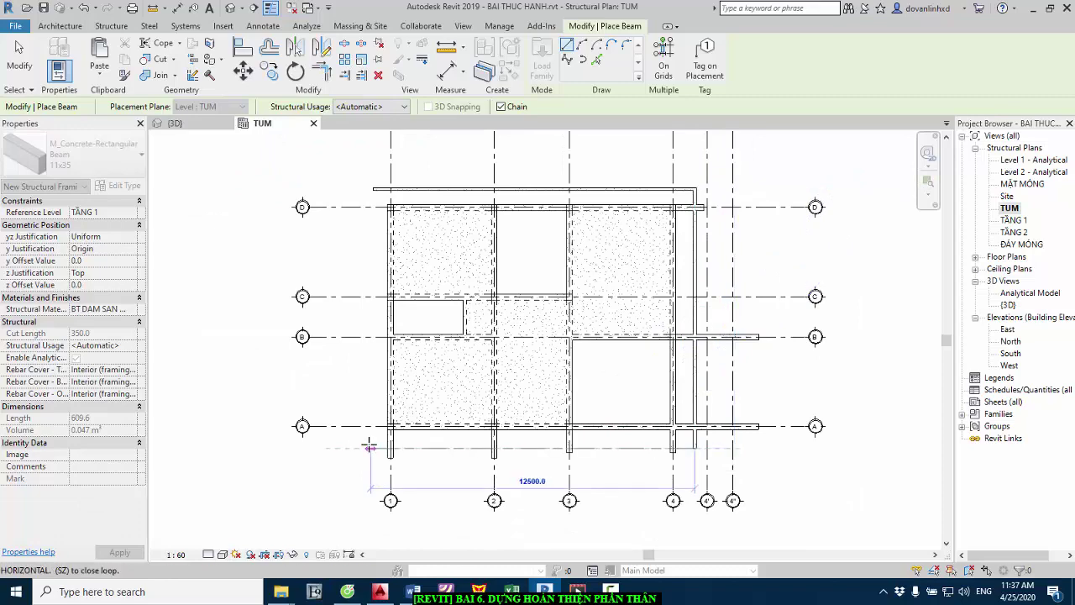
left_click(369, 403)
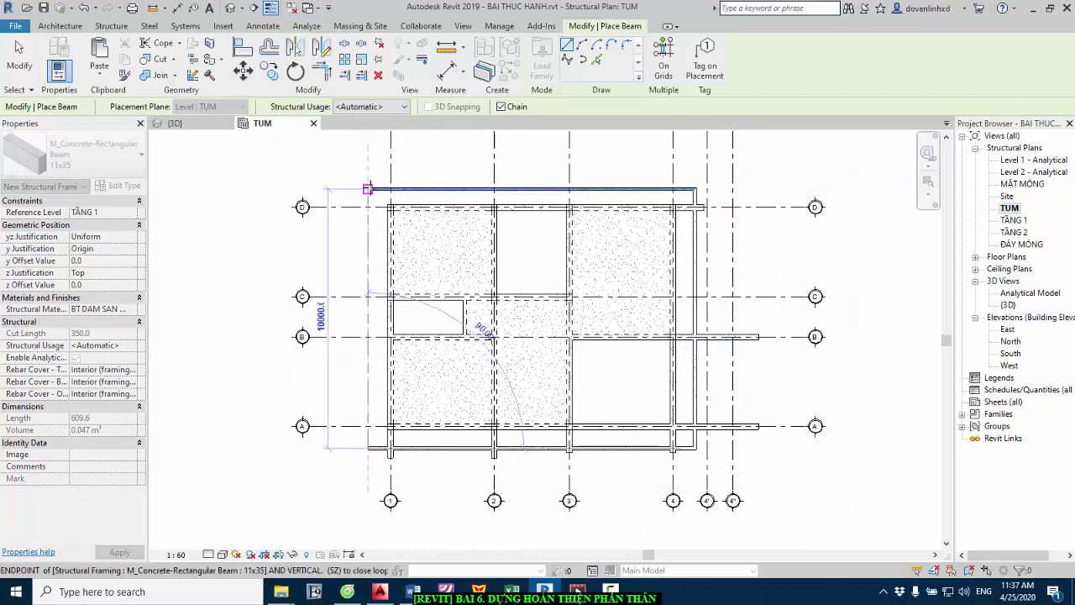
left_click(343, 185)
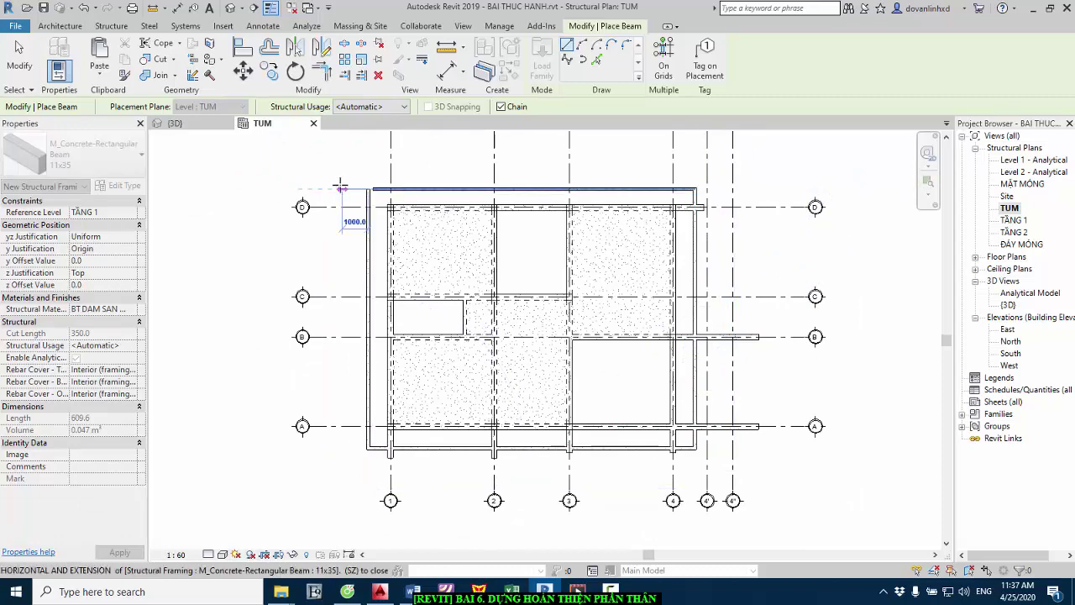
key("Escape")
scroll(351, 160, "up", 2)
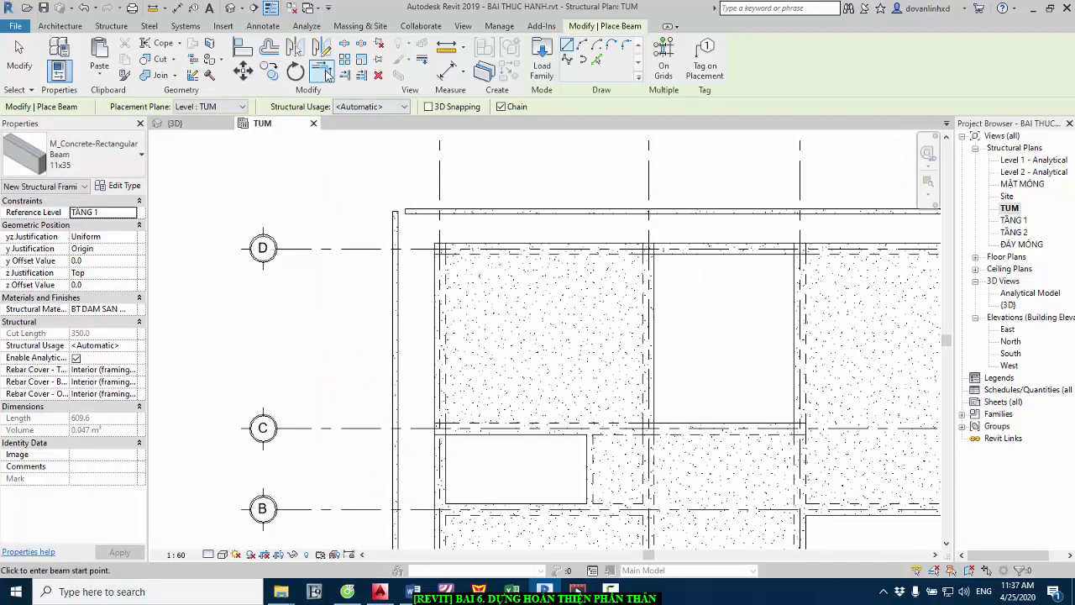
left_click(325, 73)
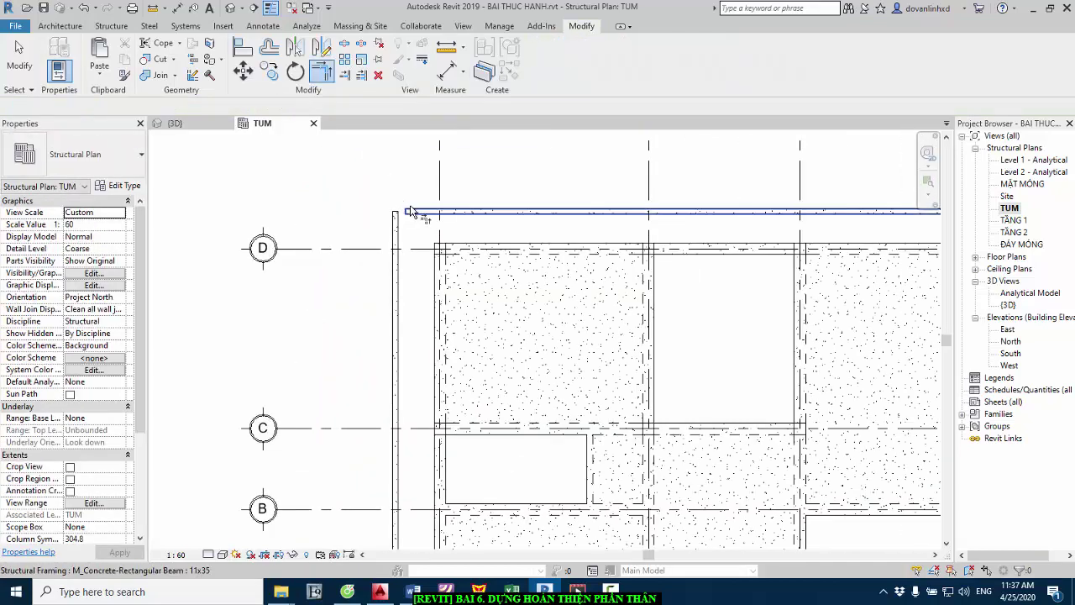
- Trim/extend the top and left outer beams into a clean corner
left_click(408, 217)
left_click(407, 230)
scroll(344, 216, "down", 3)
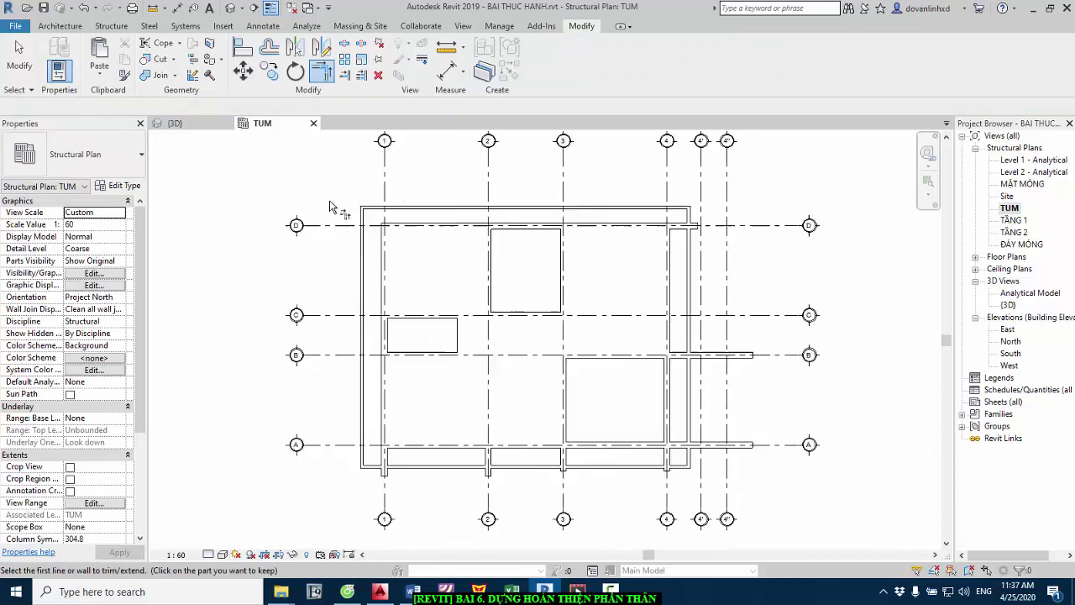
key("Escape")
key("Escape")
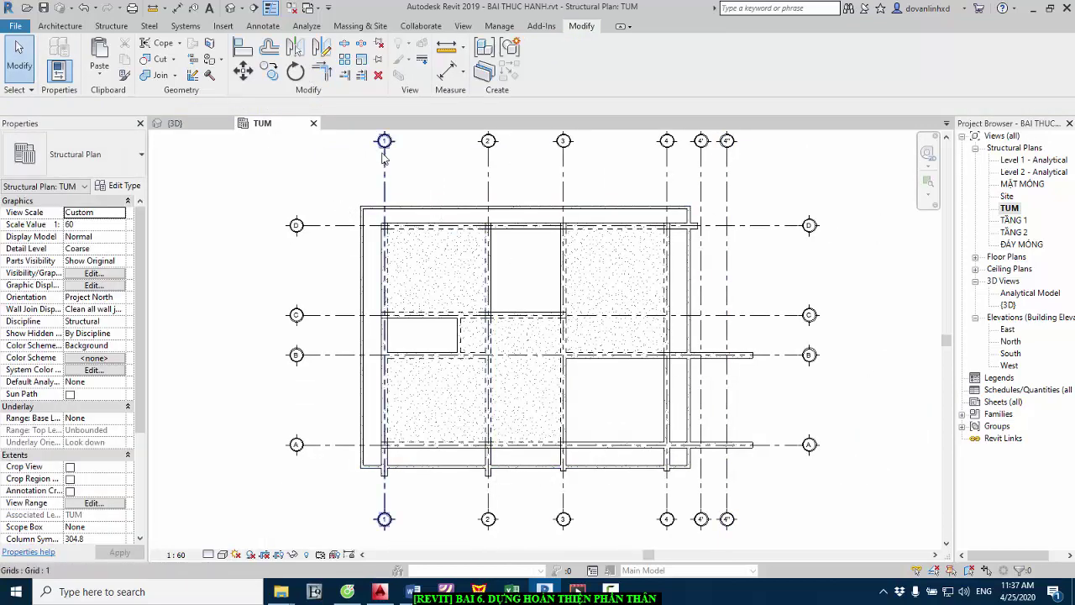
scroll(383, 158, "up", 2)
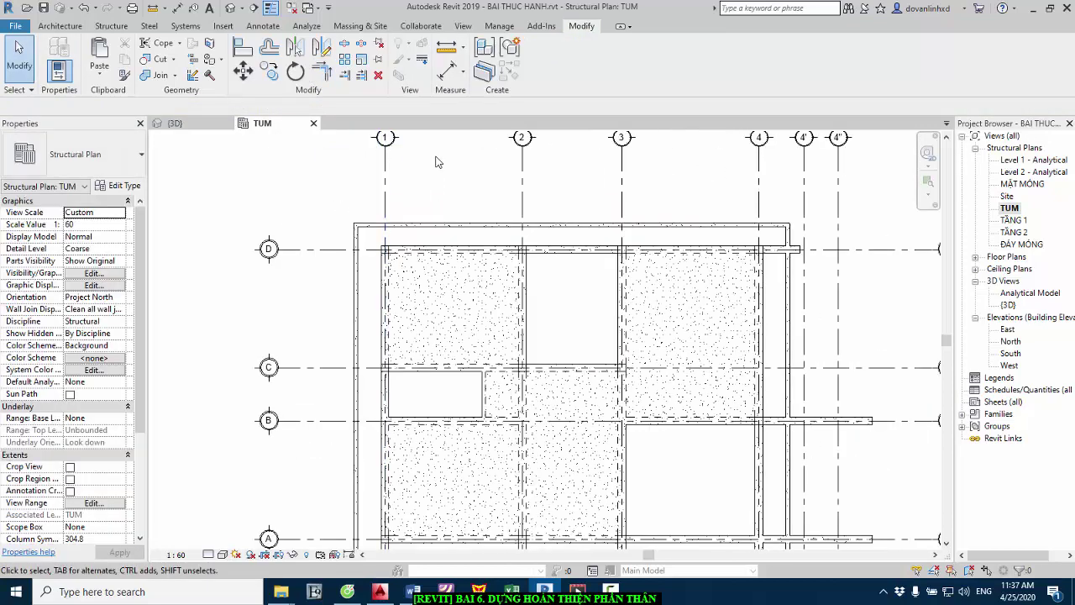
- Dimension the outer beam offsets: 770 from grid D and 915 from grid 1
key("d")
key("i")
scroll(414, 221, "up", 2)
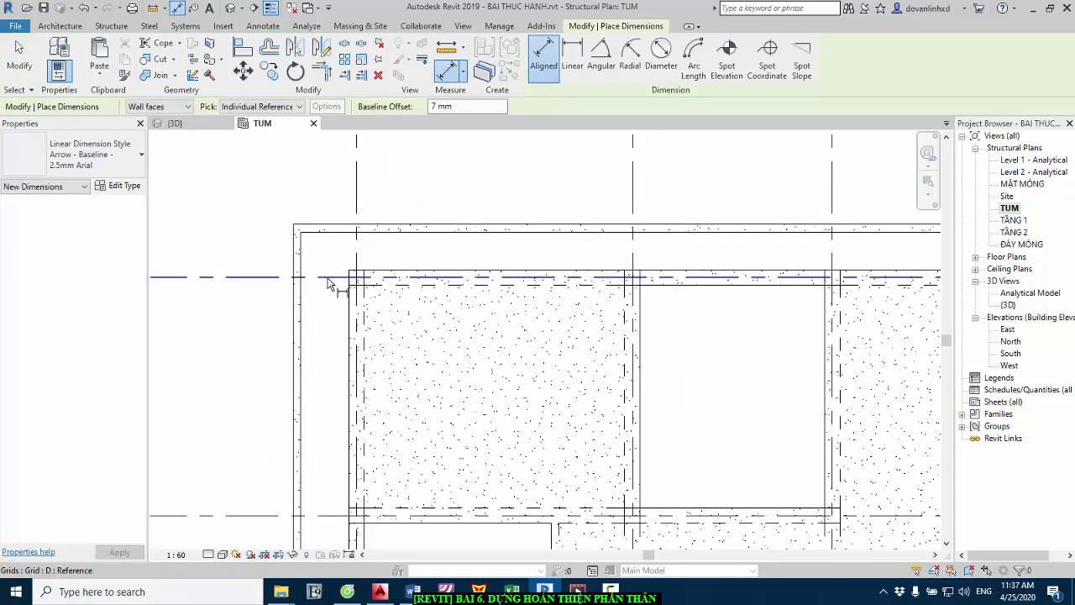
left_click(328, 277)
left_click(325, 226)
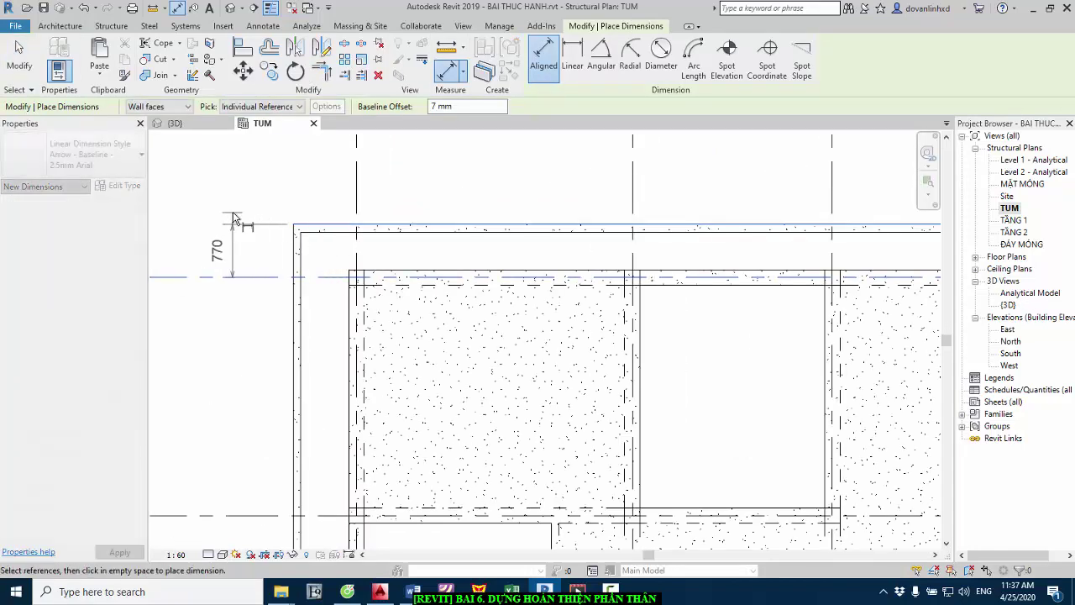
left_click(233, 212)
scroll(363, 154, "down", 1)
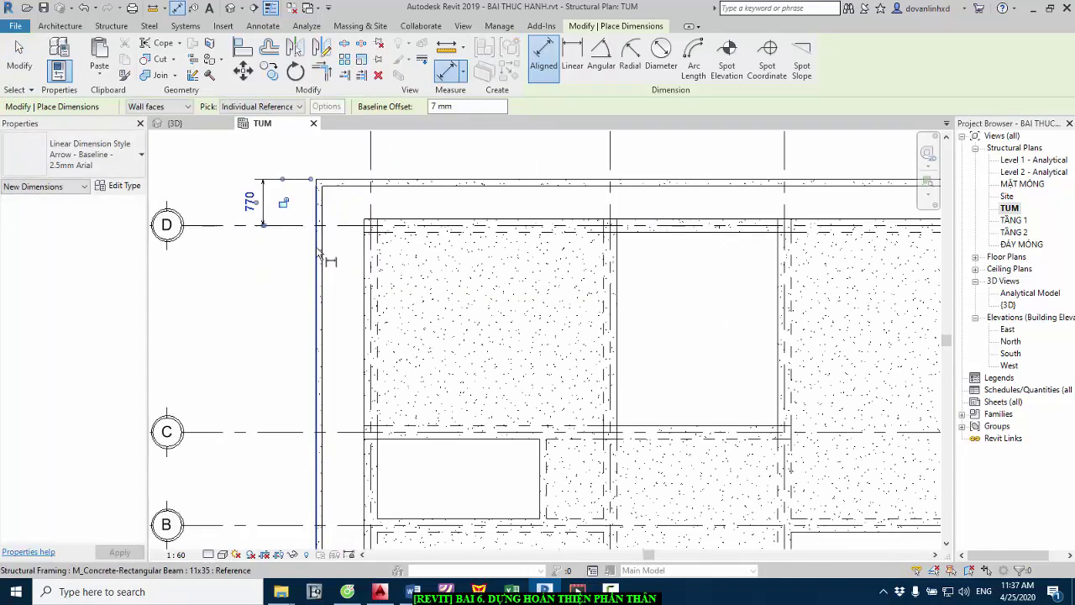
left_click(361, 205)
left_click(319, 252)
scroll(319, 283, "down", 1)
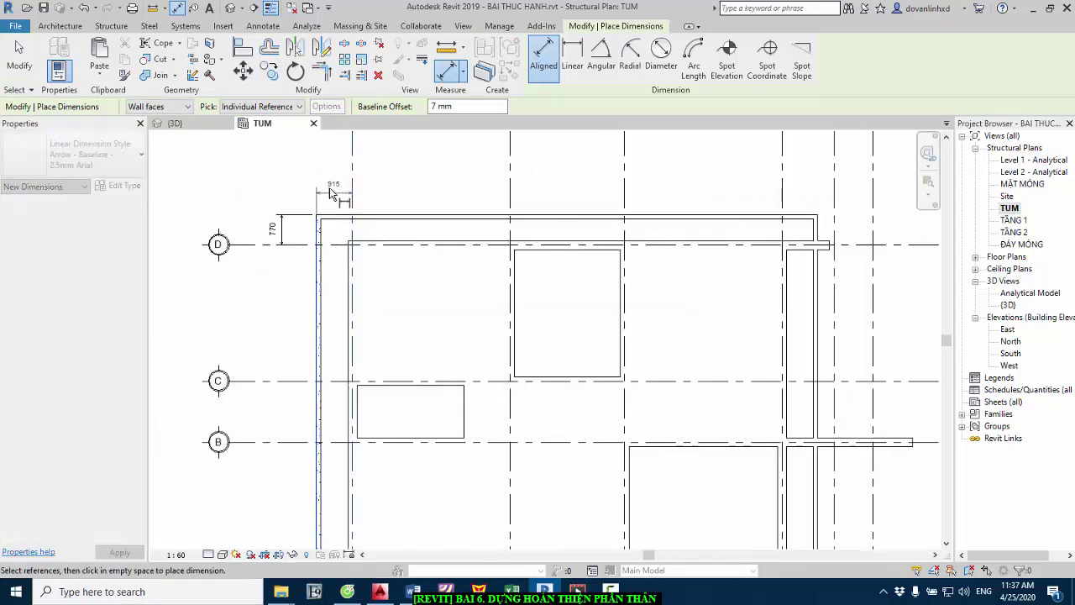
left_click(333, 181)
scroll(247, 217, "down", 2)
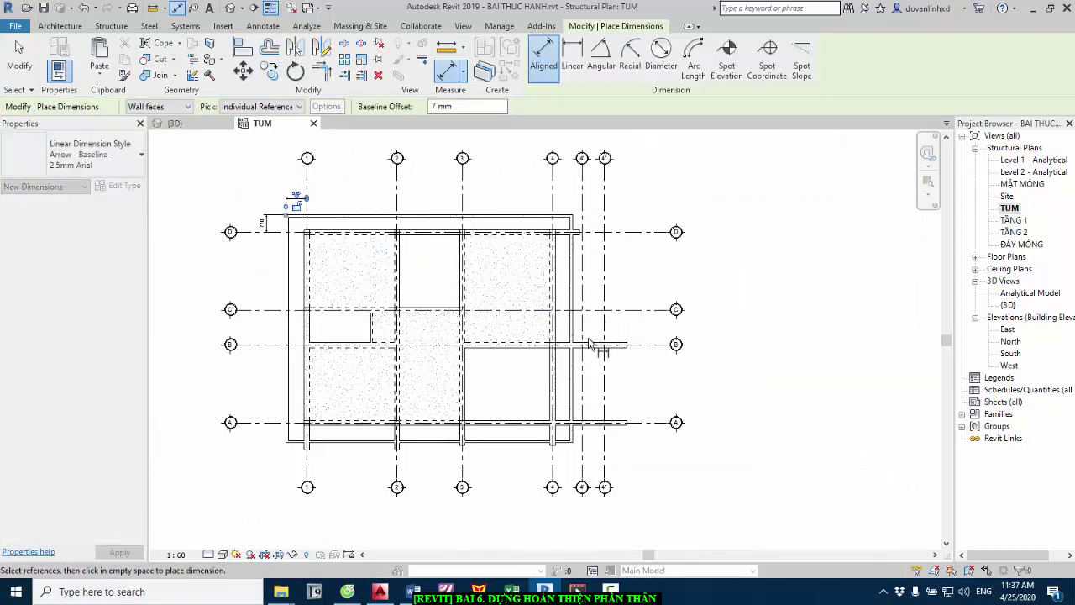
- Start an offset dimension from grid A, then cancel it
scroll(471, 412, "up", 1)
scroll(378, 424, "up", 1)
scroll(338, 433, "up", 1)
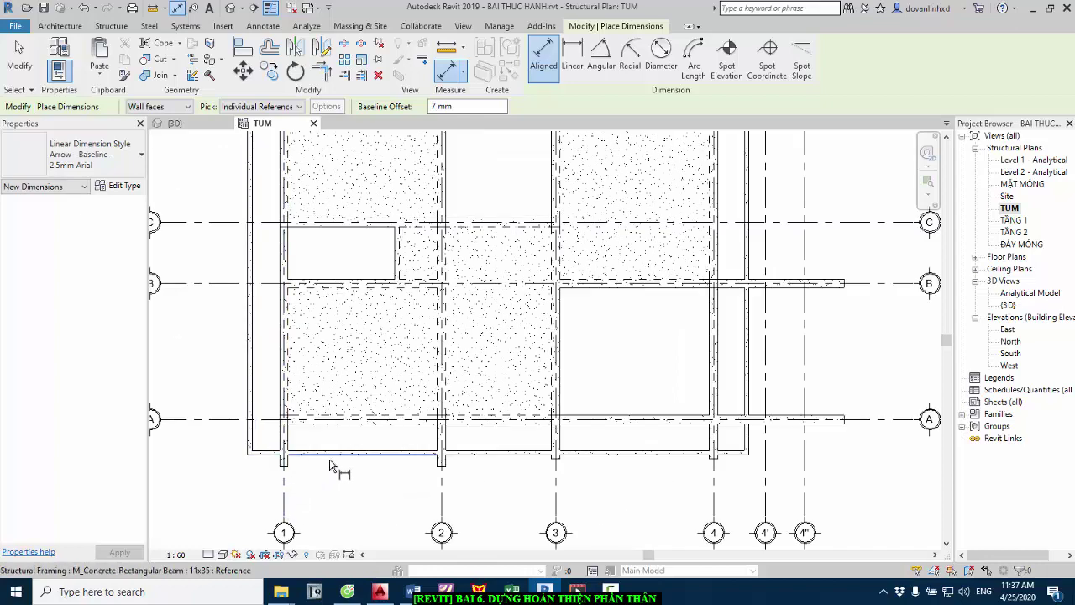
left_click(269, 424)
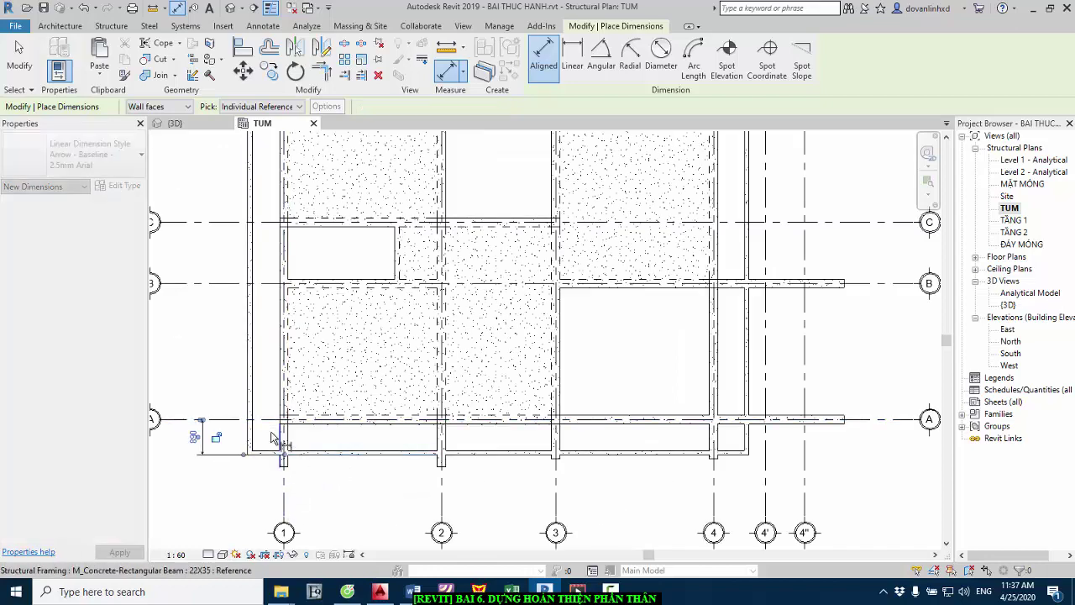
scroll(205, 437, "down", 2)
key("Escape")
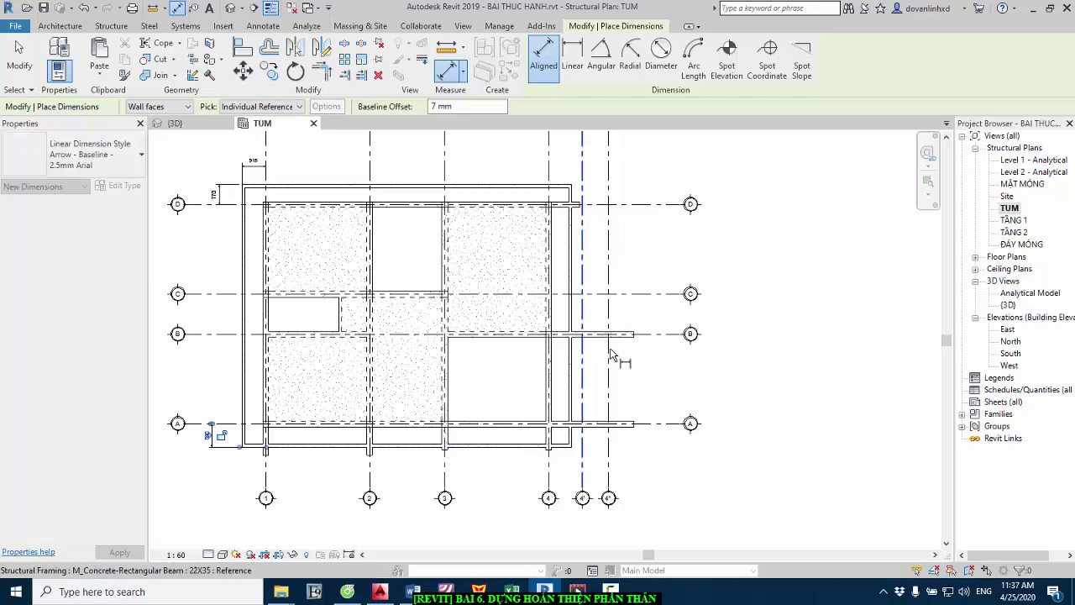
left_click(112, 26)
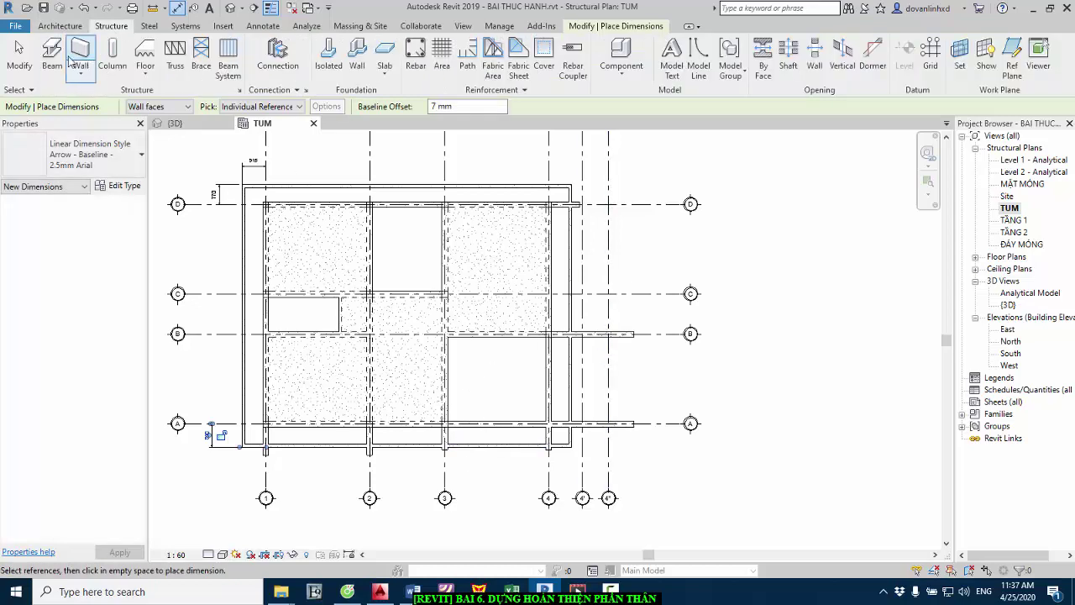
- Draw a beam from the grid A beam up below grid B, then across to the grid 4 beam
left_click(53, 54)
scroll(495, 415, "up", 1)
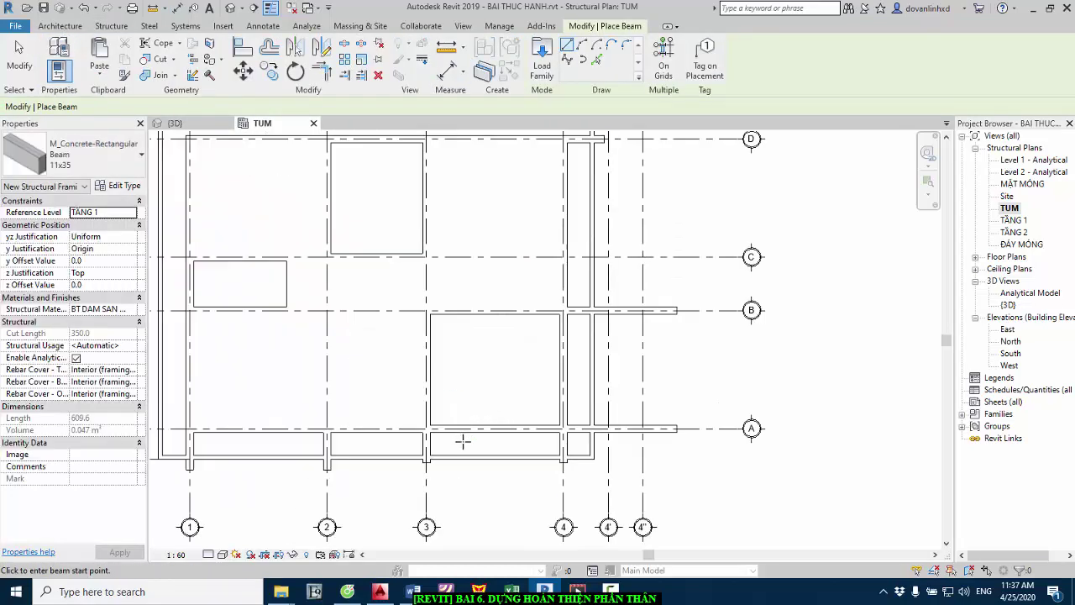
left_click(464, 458)
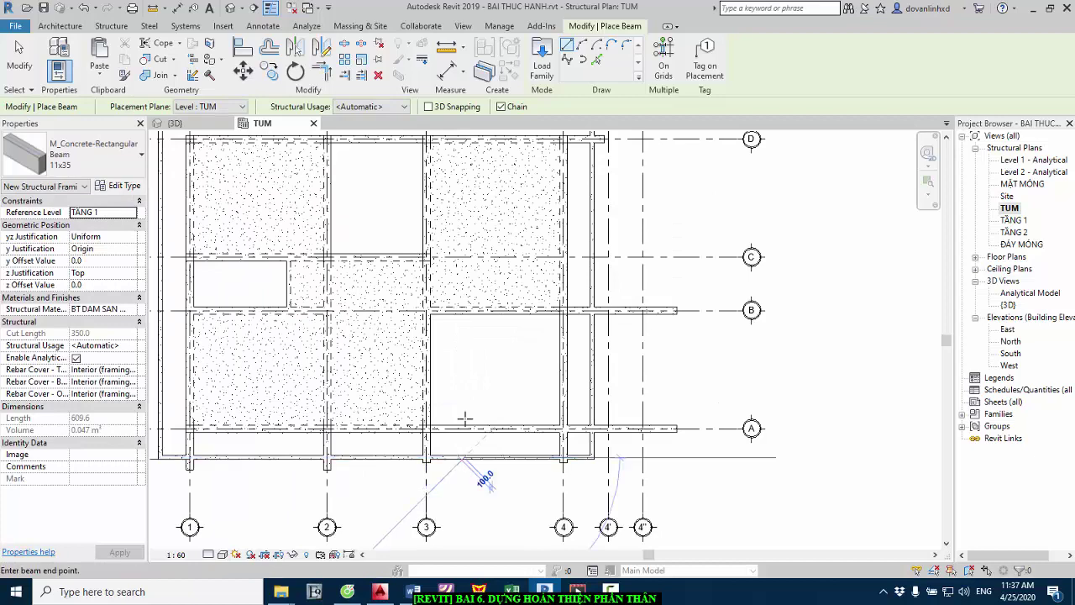
left_click(464, 340)
left_click(592, 342)
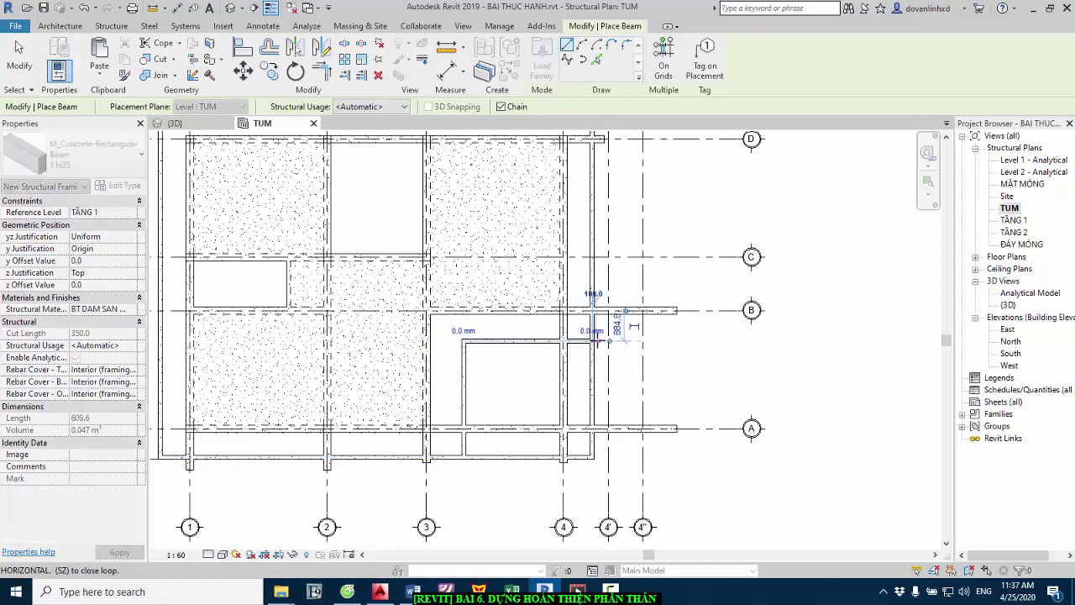
key("Escape")
key("Escape")
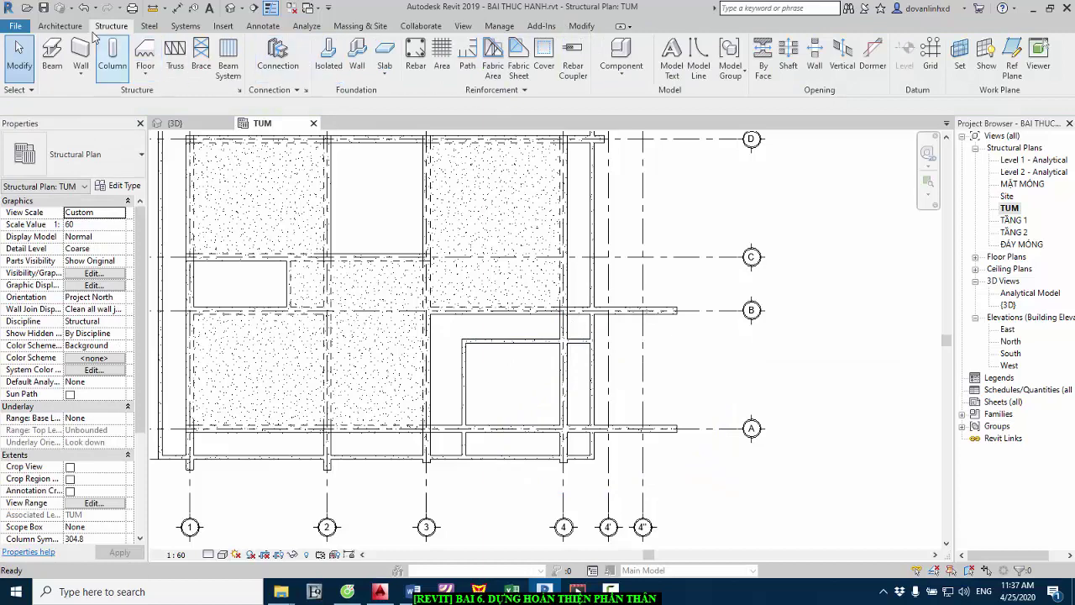
- Trim the lower edge and grid-4 beams to corners with the new beams, deleting the invalid dimension
left_click(590, 29)
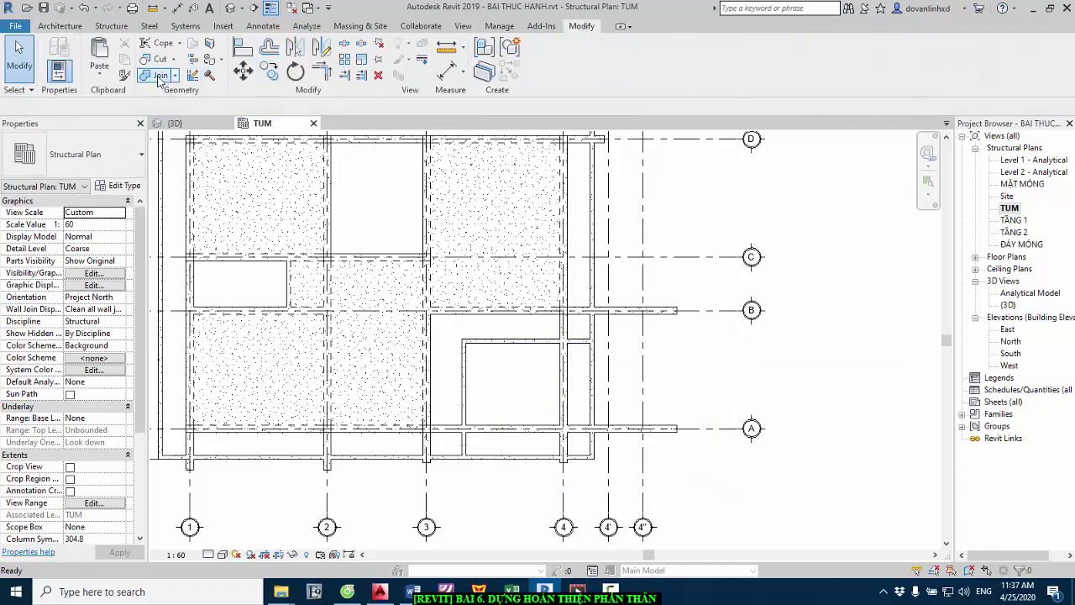
left_click(322, 73)
scroll(461, 466, "up", 2)
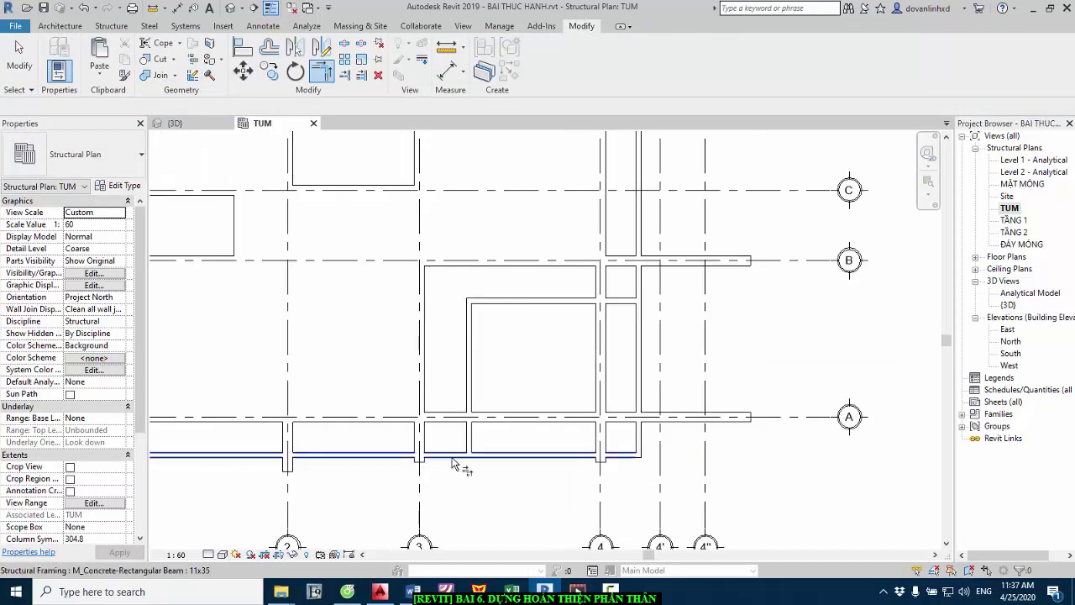
left_click(452, 457)
left_click(593, 347)
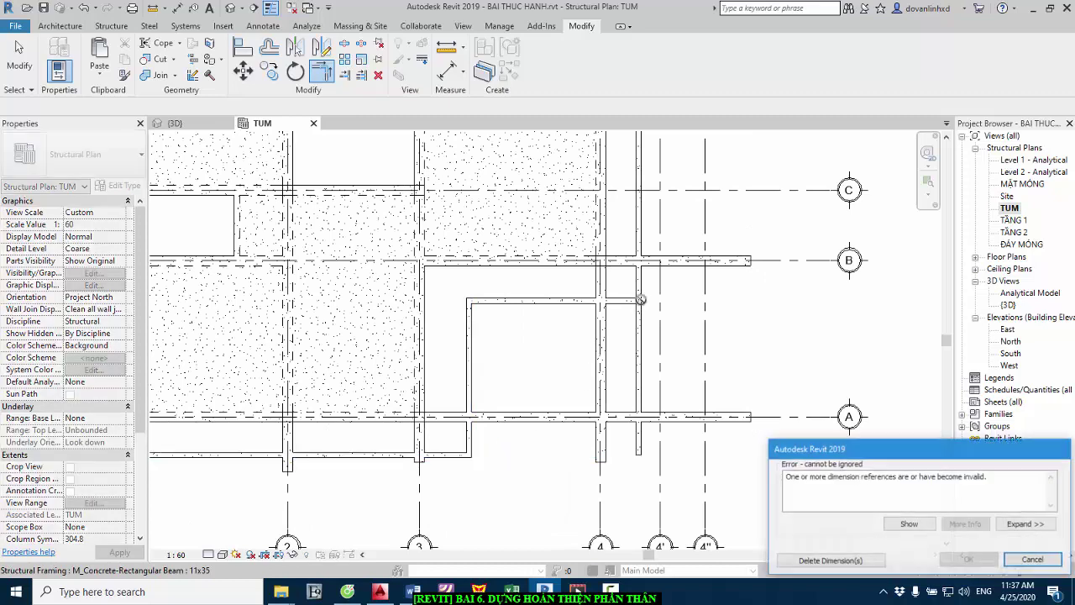
left_click(830, 561)
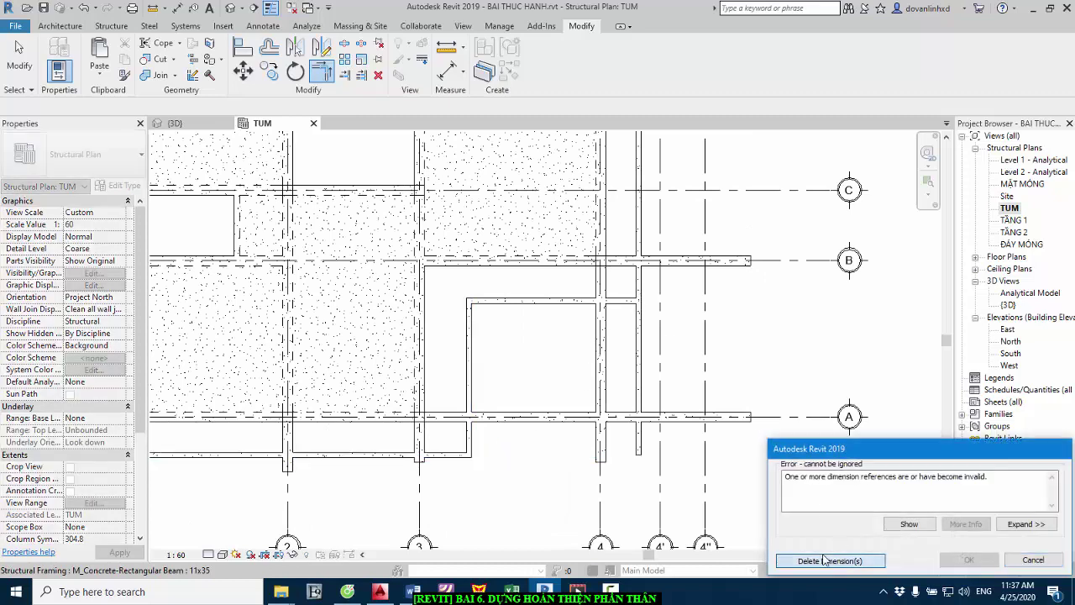
left_click(639, 290)
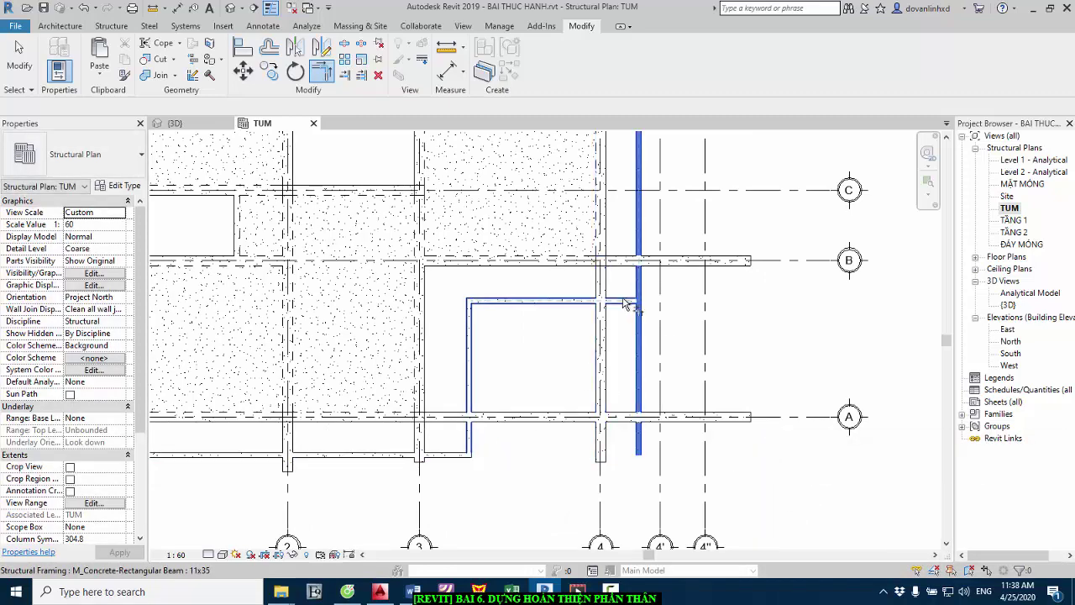
left_click(626, 302)
scroll(680, 433, "down", 2)
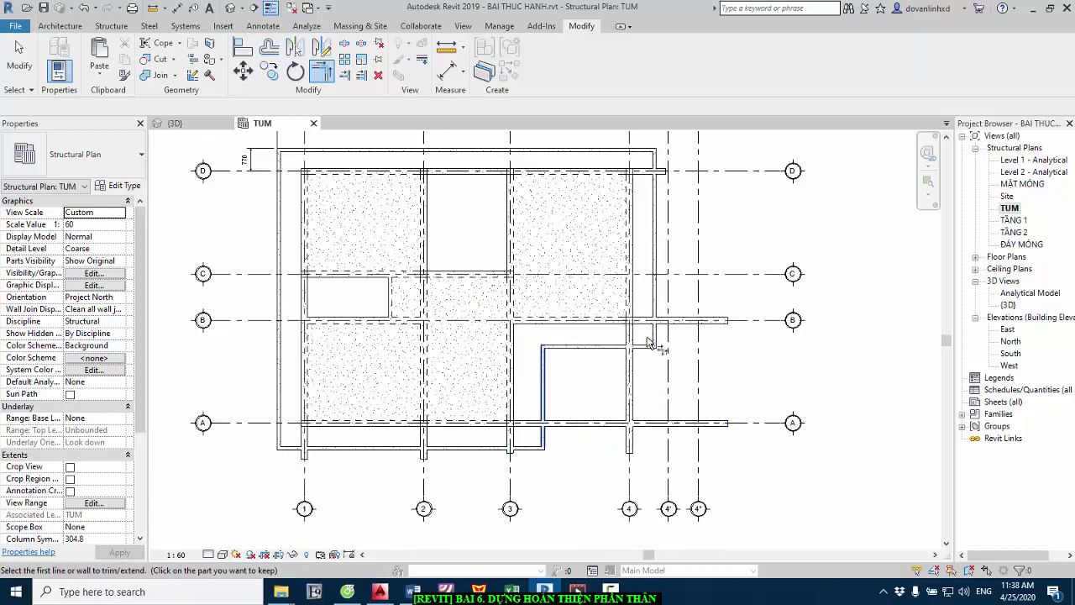
key("Escape")
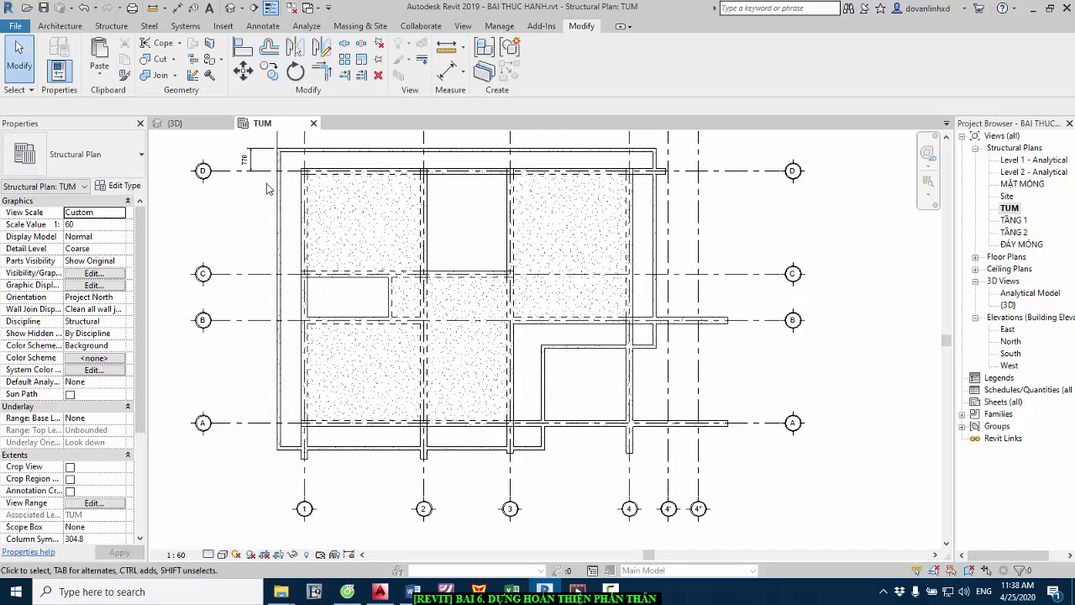
- Add the 1155 aligned dimension from grid 3 to the beam face
key("d")
key("i")
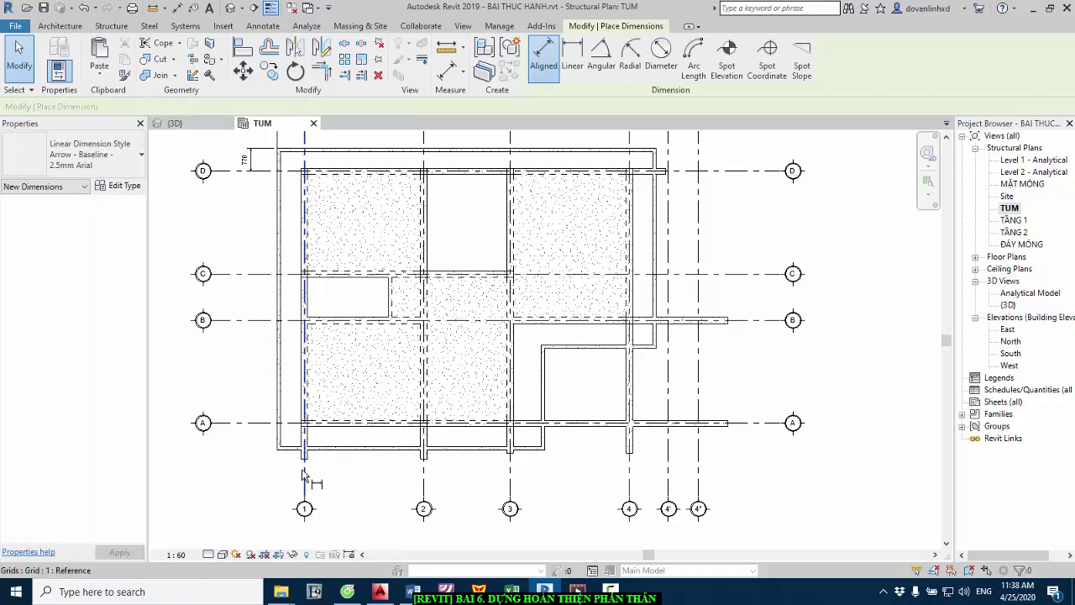
scroll(305, 470, "up", 2)
left_click(290, 389)
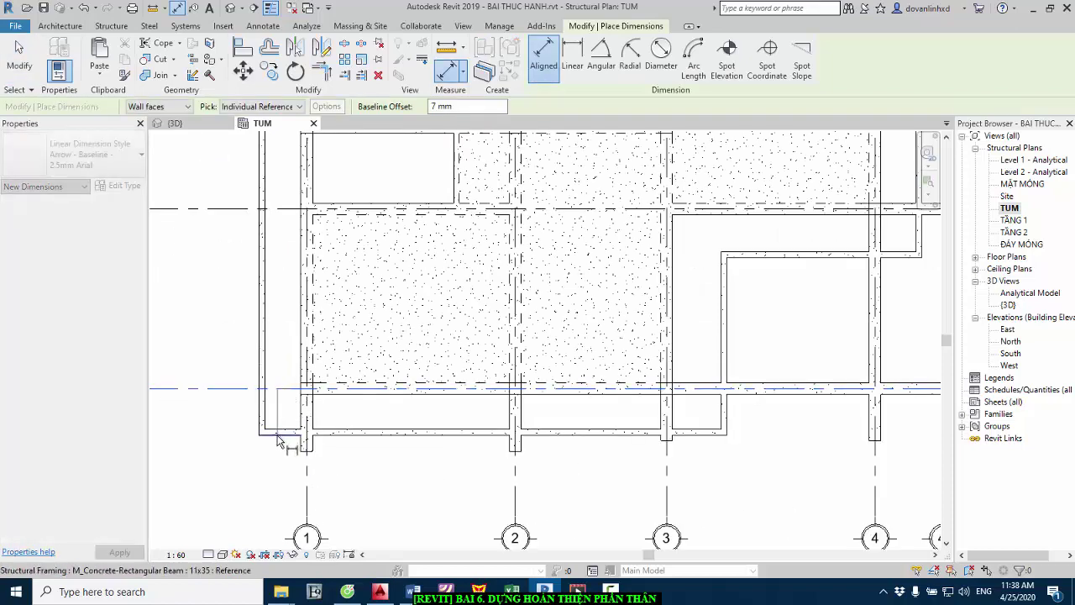
key("Escape")
scroll(209, 425, "down", 3)
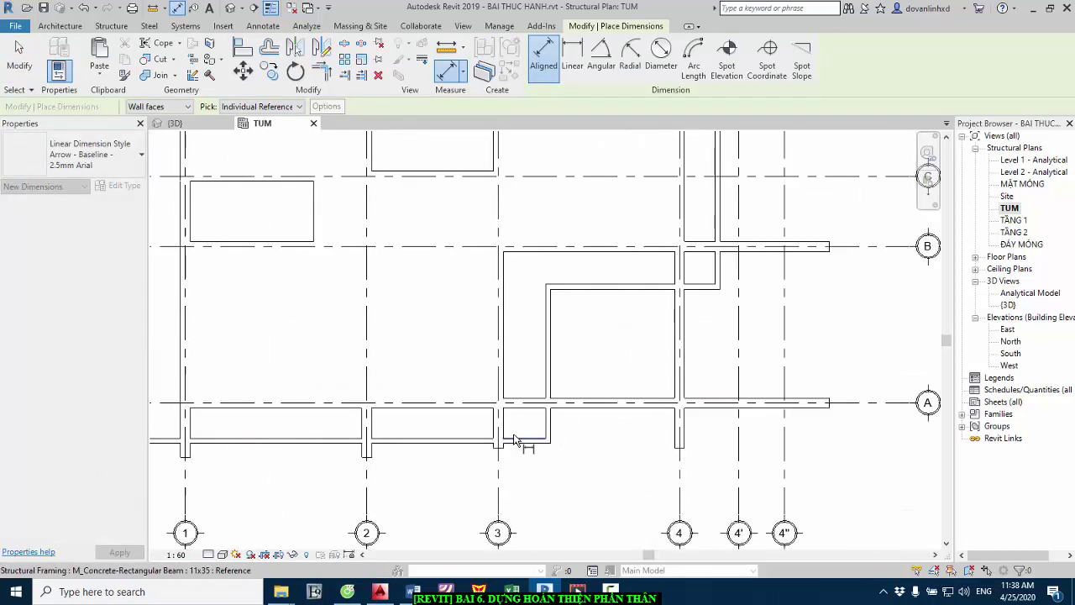
scroll(497, 480, "up", 3)
left_click(496, 481)
left_click(562, 433)
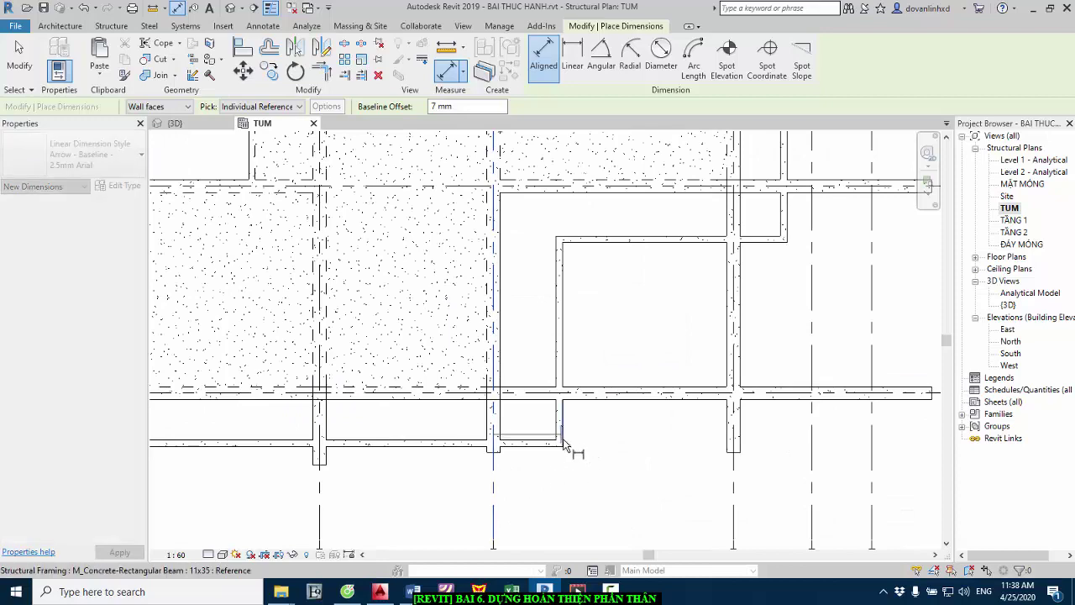
left_click(586, 510)
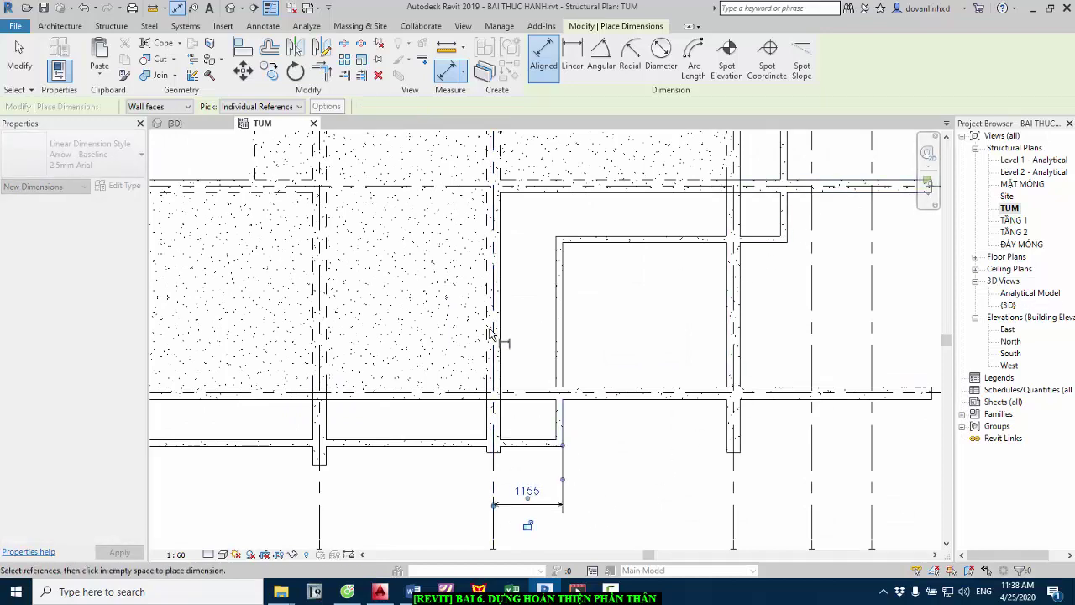
- Add the 940 dimension from grid B to the nearby beam face
scroll(494, 336, "down", 2)
left_click(681, 283)
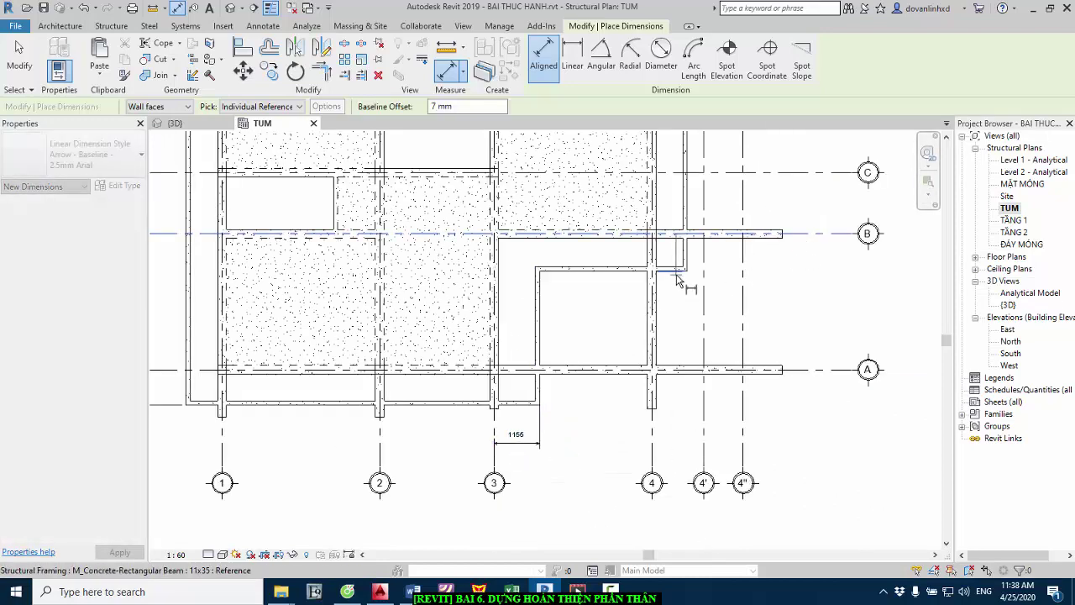
left_click(737, 285)
left_click(805, 248)
scroll(660, 385, "down", 2)
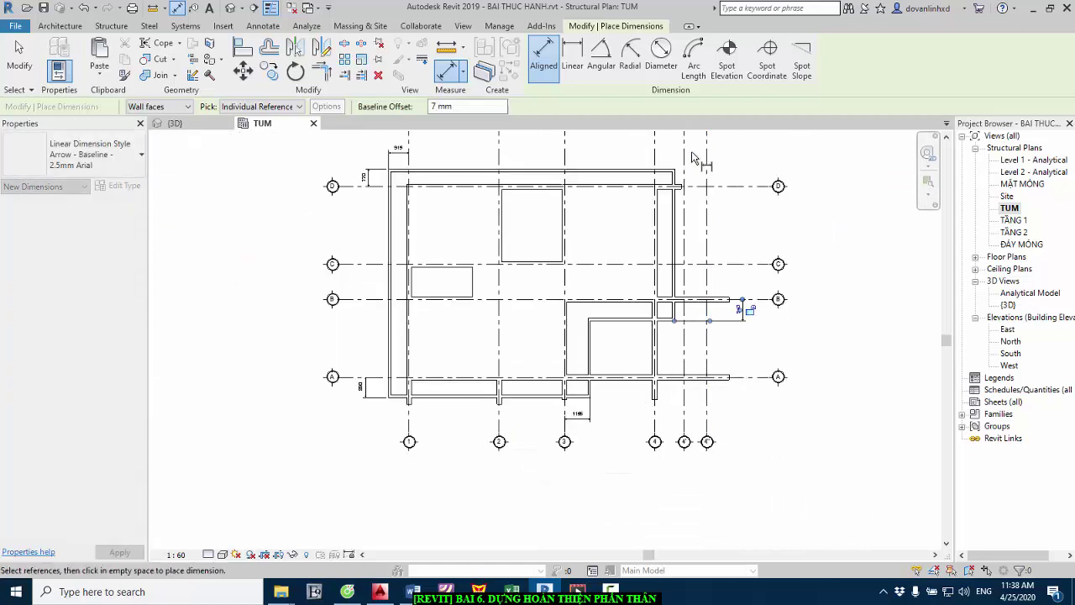
scroll(676, 164, "up", 2)
- Dimension grid 4 to the outer beam face, then bring up the AutoCAD slab drawing
left_click(672, 188)
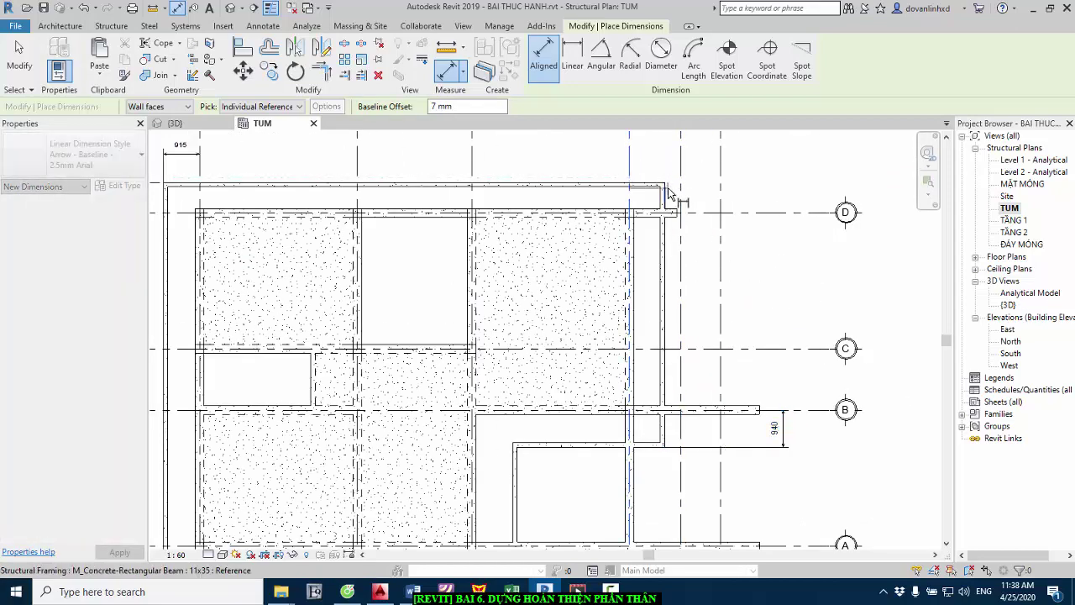
left_click(622, 302)
scroll(616, 302, "down", 2)
left_click(641, 184)
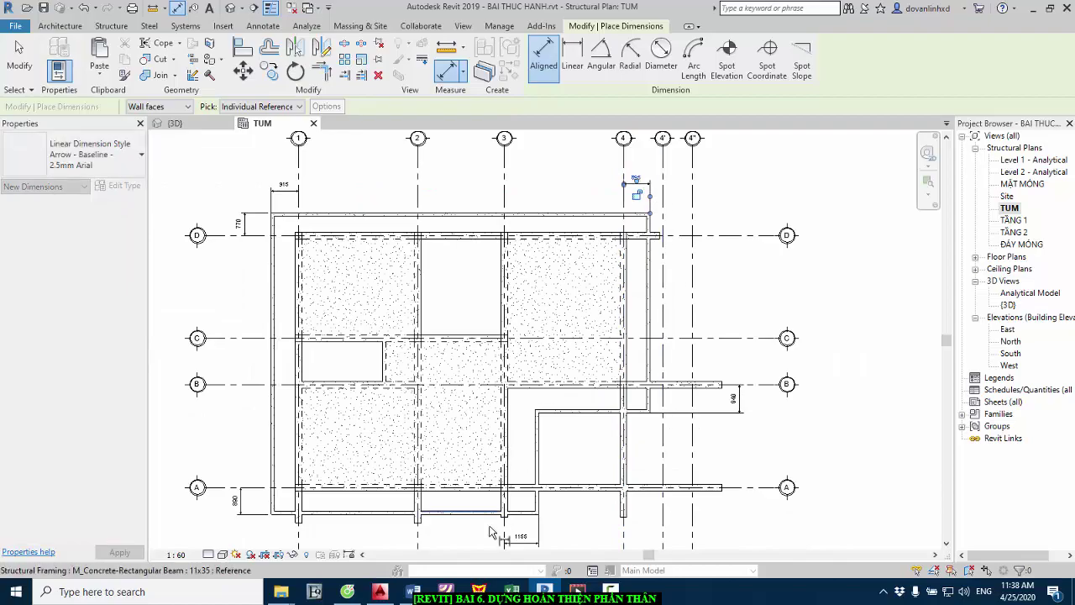
left_click(380, 591)
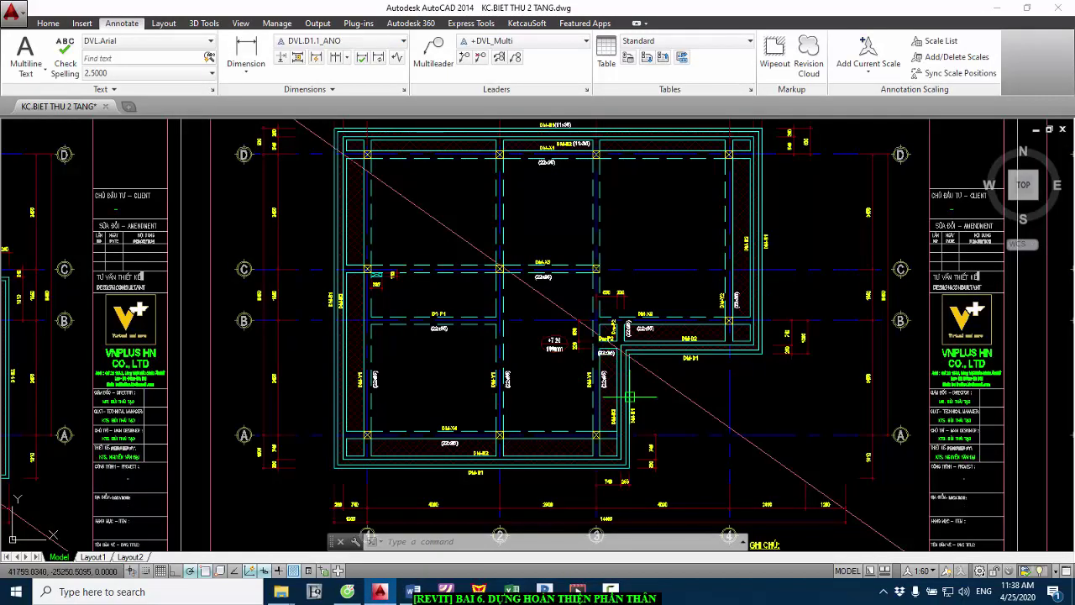
- Zoom around the AutoCAD slab plan to read the 260/540 and 740 edge-beam offsets near grid D
scroll(626, 491, "up", 5)
scroll(560, 458, "down", 5)
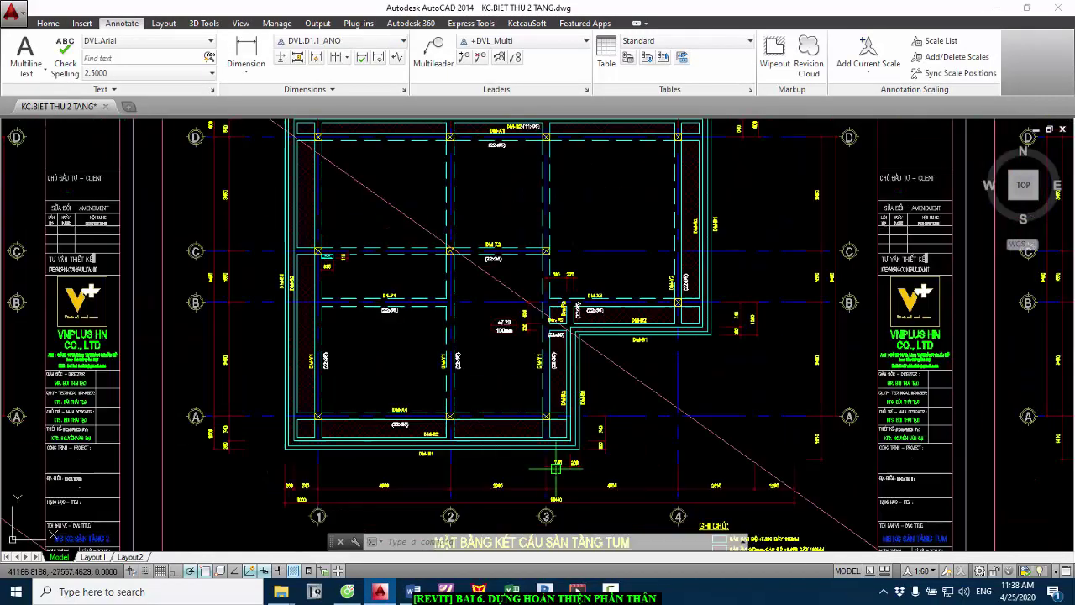
scroll(721, 309, "up", 4)
scroll(740, 343, "down", 5)
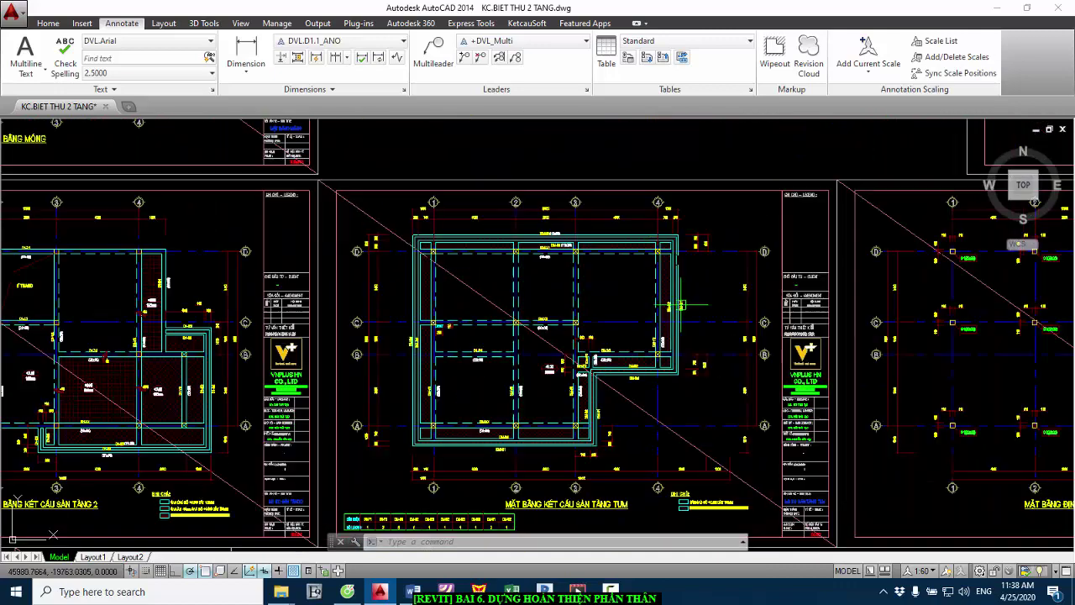
scroll(672, 221, "up", 4)
scroll(709, 200, "down", 4)
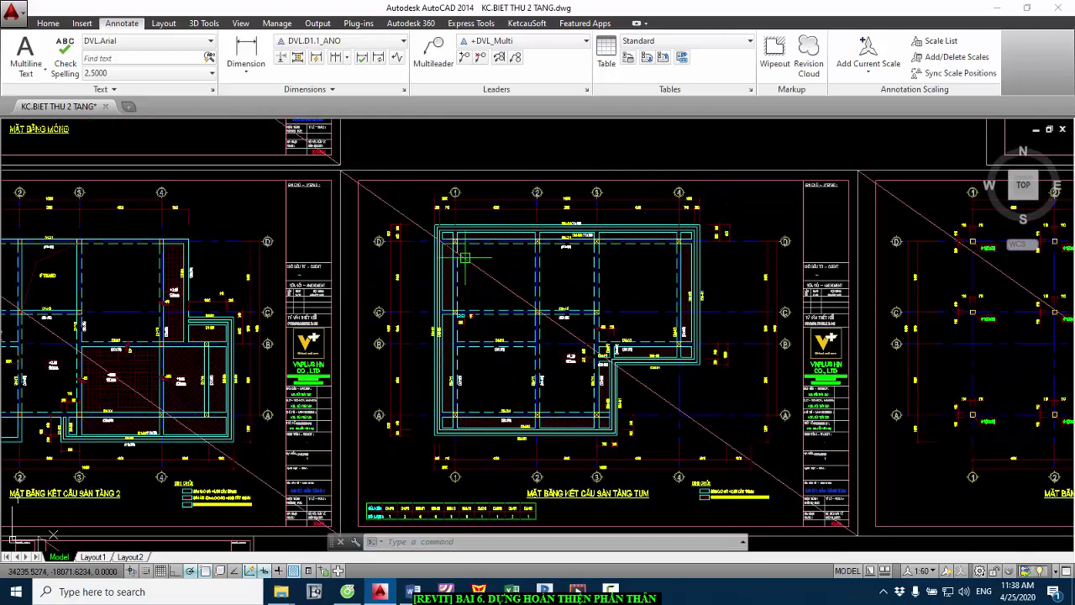
scroll(438, 195, "up", 4)
scroll(461, 178, "down", 4)
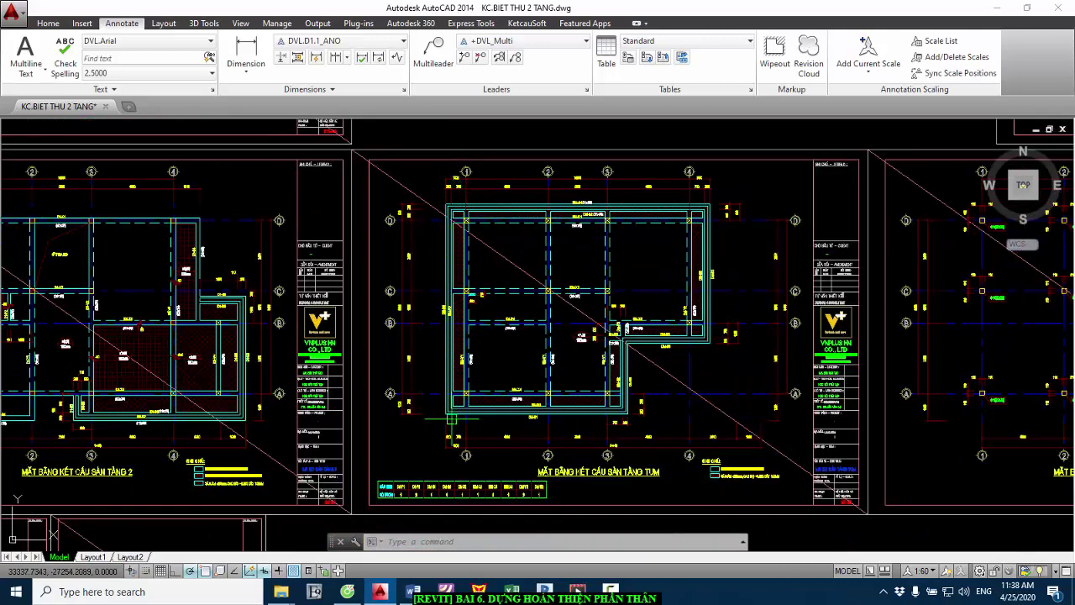
scroll(451, 419, "up", 6)
scroll(542, 398, "down", 6)
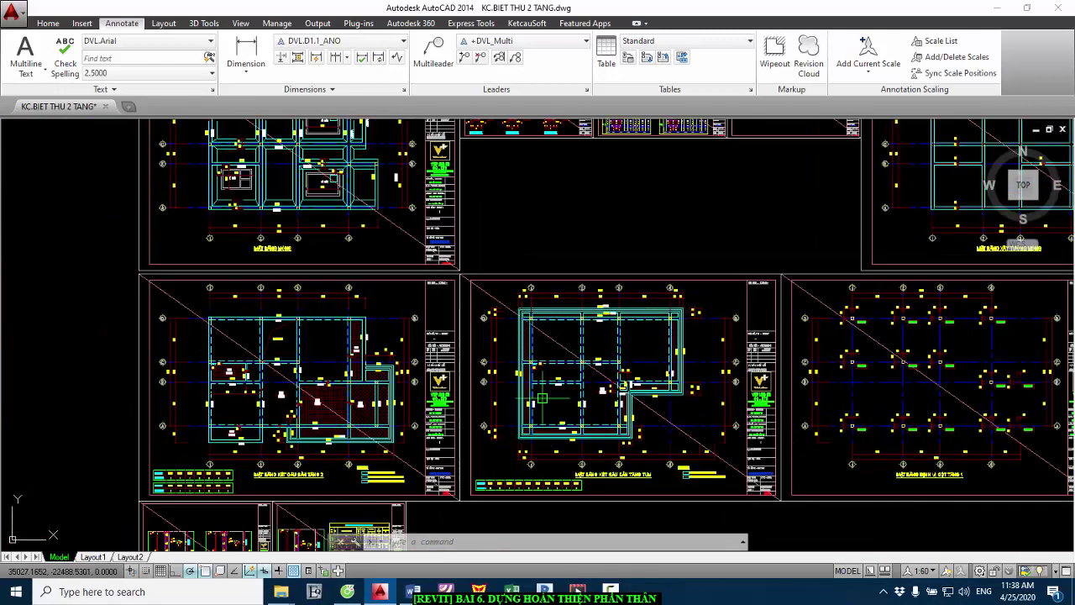
scroll(529, 312, "up", 6)
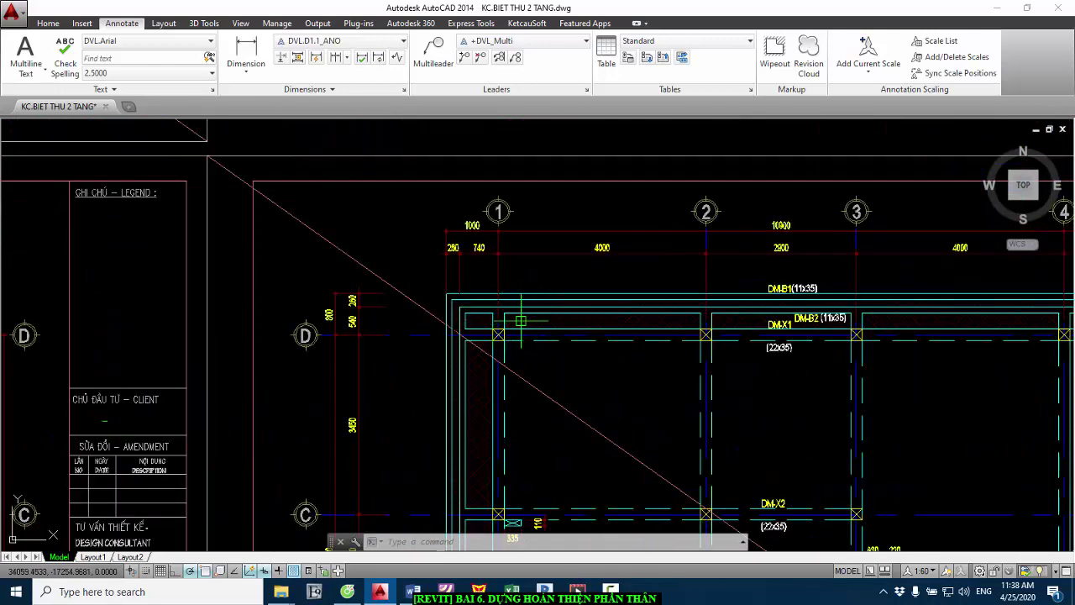
scroll(365, 320, "up", 2)
scroll(365, 320, "up", 2)
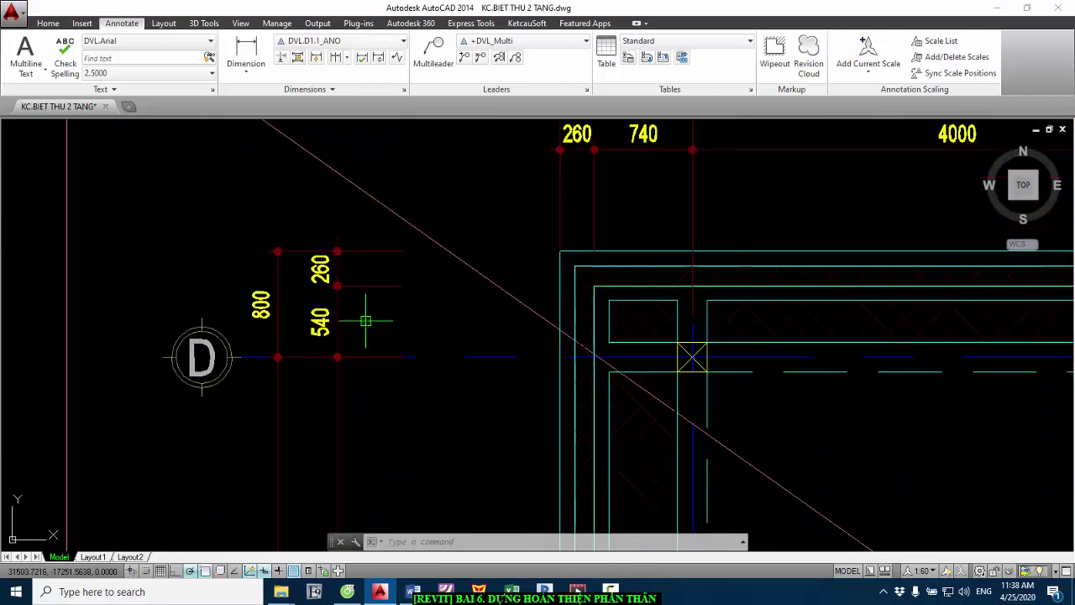
- Switch back to the Revit TUM structural plan from the taskbar
left_click(544, 591)
right_click(544, 591)
scroll(258, 219, "up", 3)
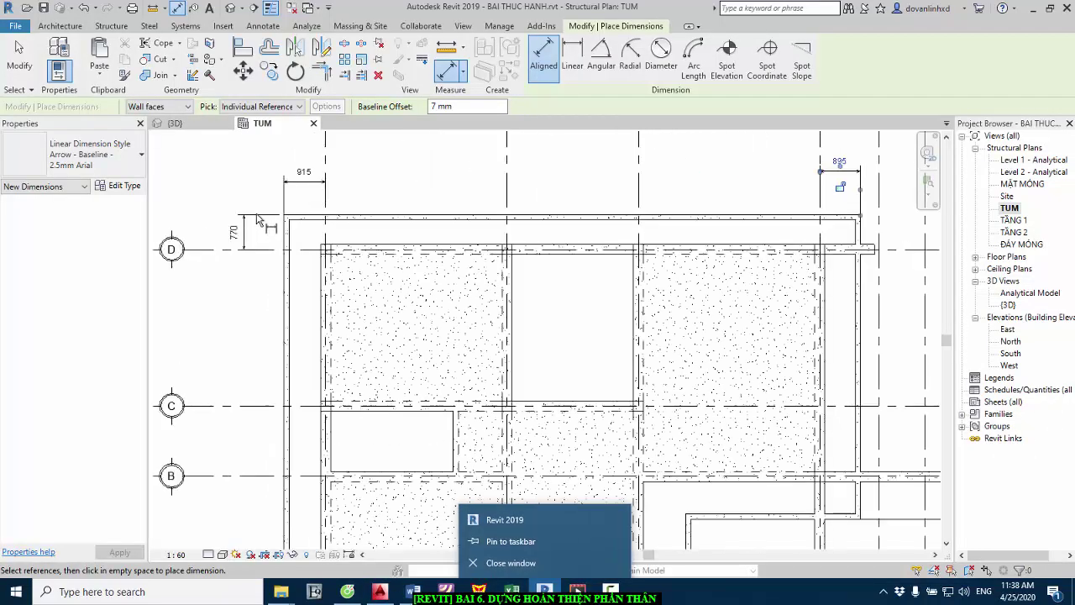
- Offset the top edge beam 740 from grid D and the left edge beam 740 from grid 1
scroll(264, 221, "up", 2)
key("Escape")
key("Escape")
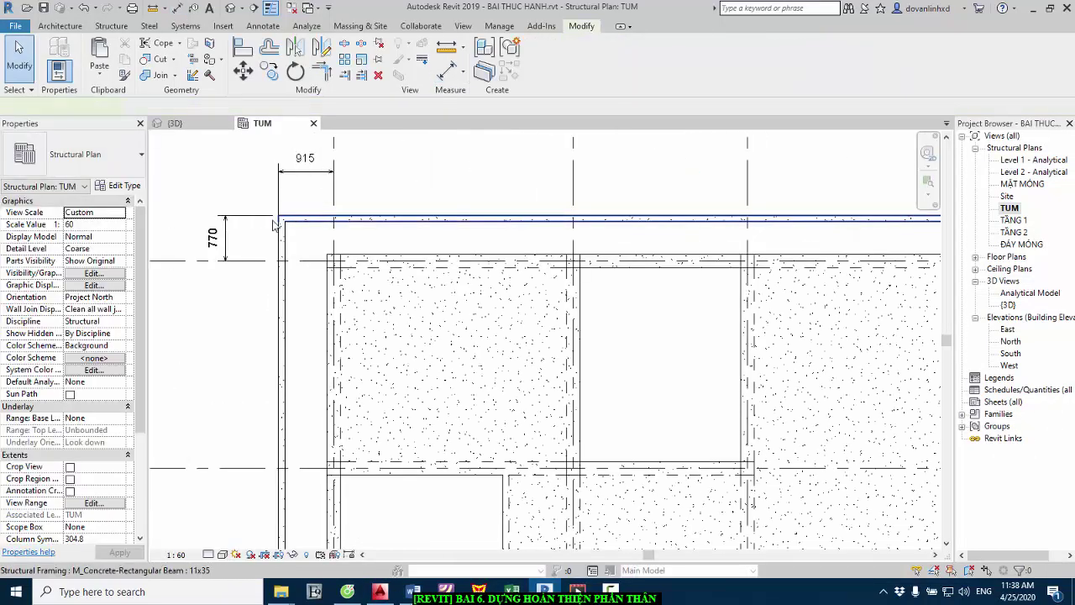
left_click(274, 225)
left_click(213, 237)
type("740")
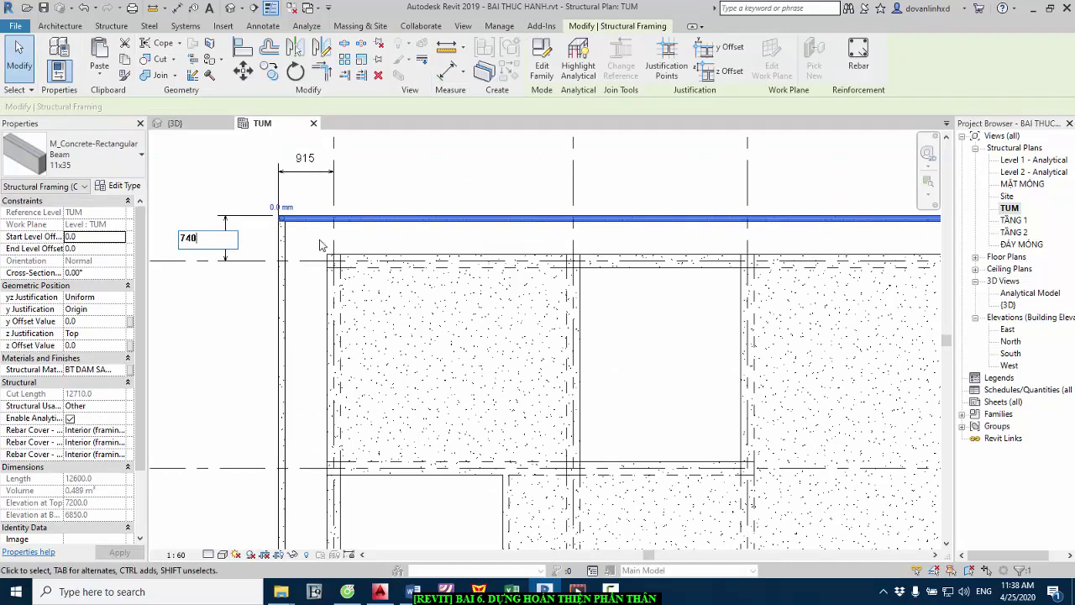
key("Return")
key("Escape")
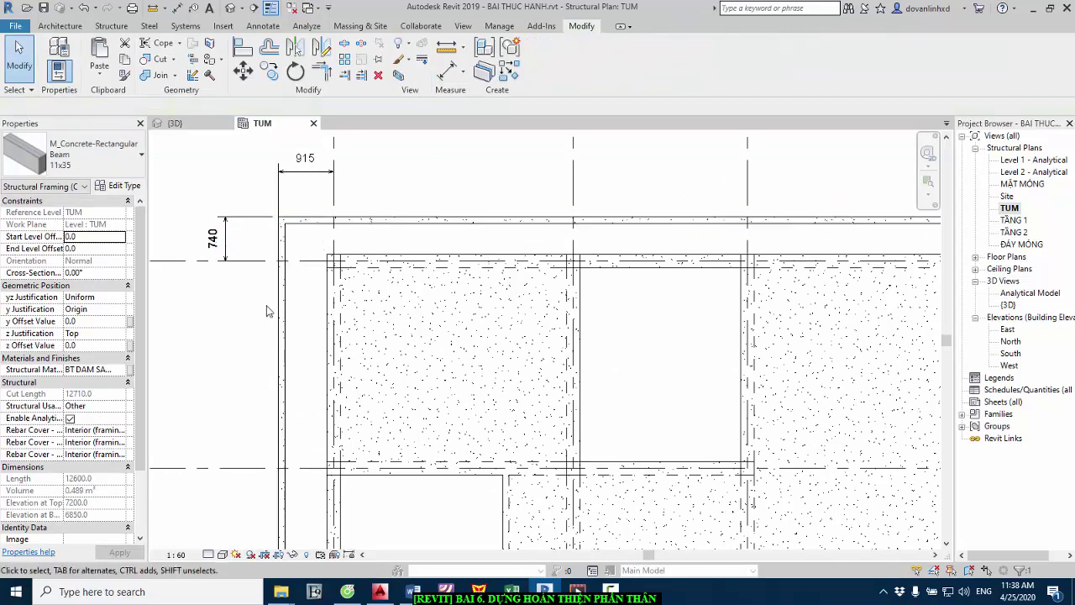
left_click(280, 304)
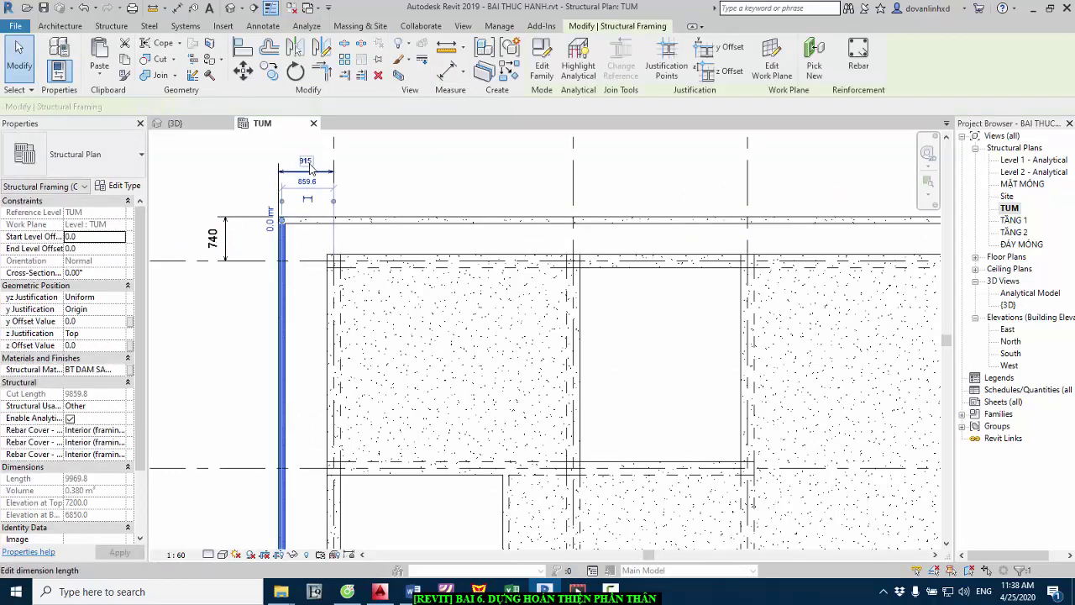
left_click(307, 161)
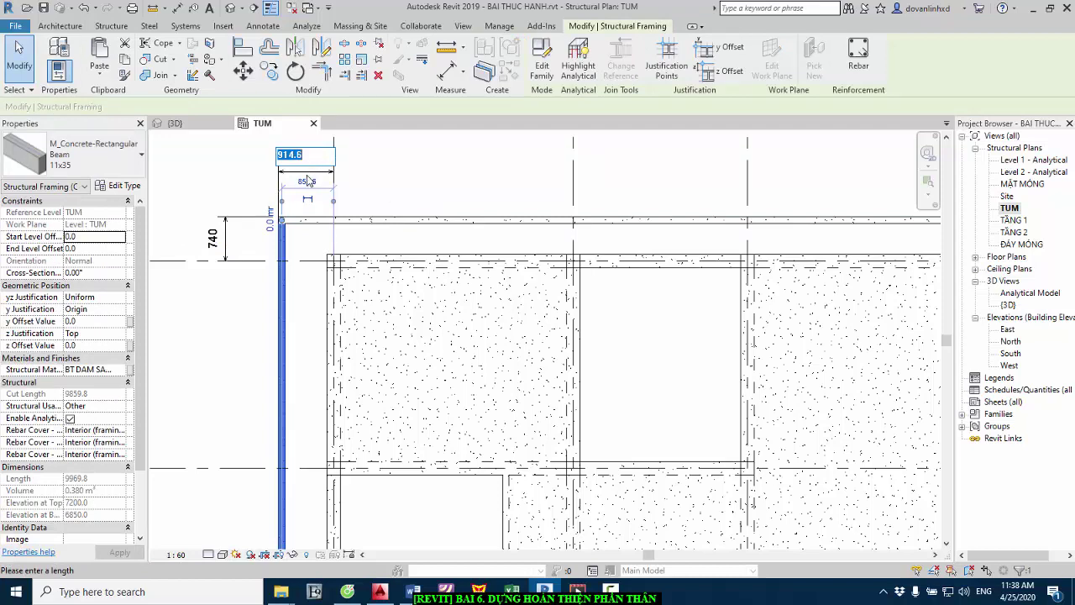
key("Return")
key("Escape")
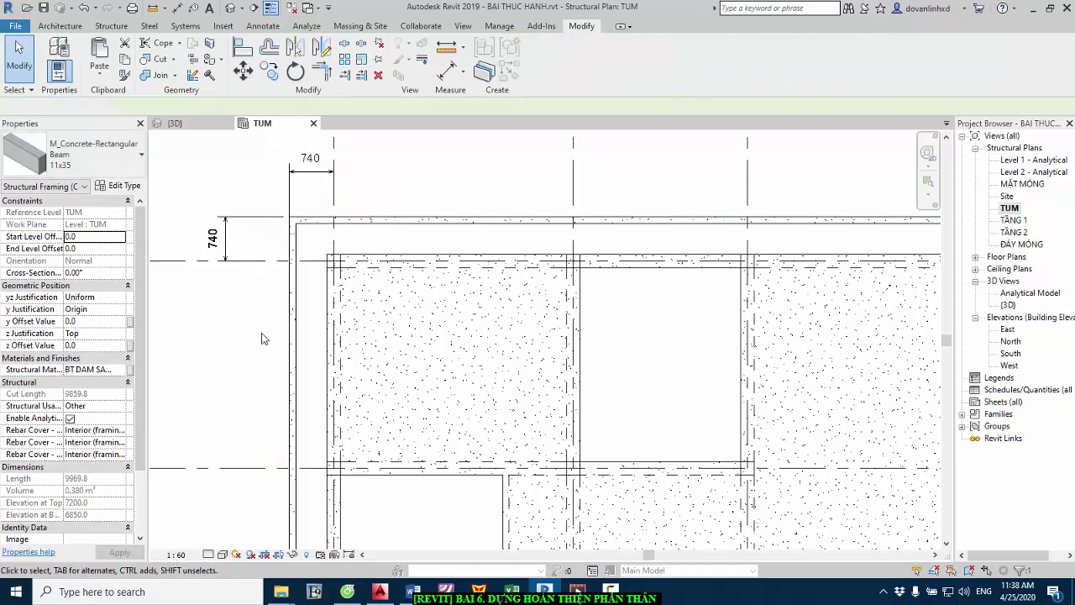
- Set the top beam along grid D to a 540 offset and the right vertical edge beam to 740
left_click(361, 220)
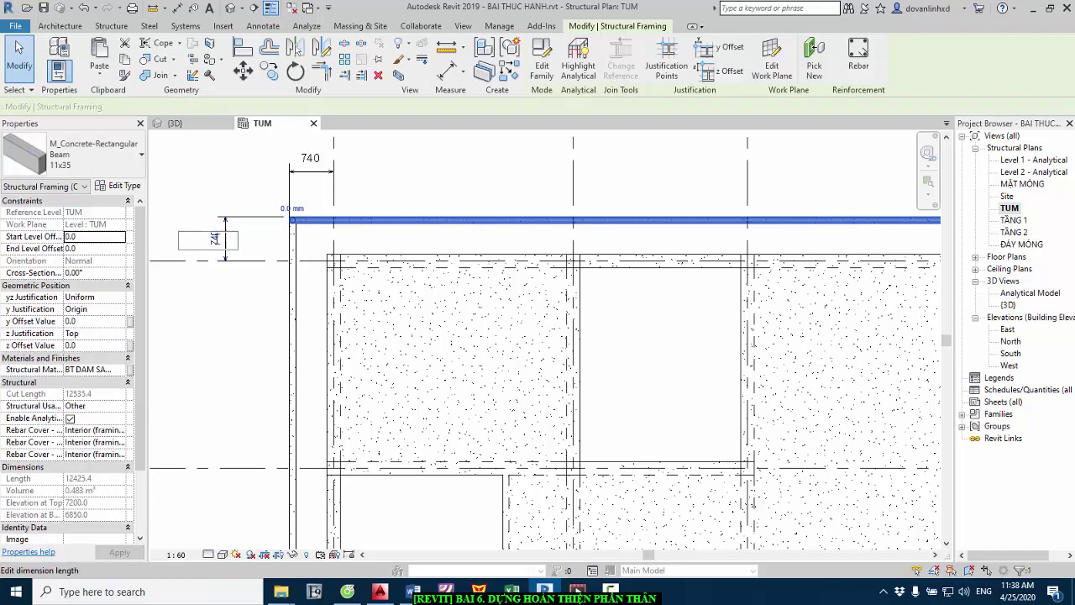
left_click(215, 239)
key("Return")
scroll(244, 256, "down", 1)
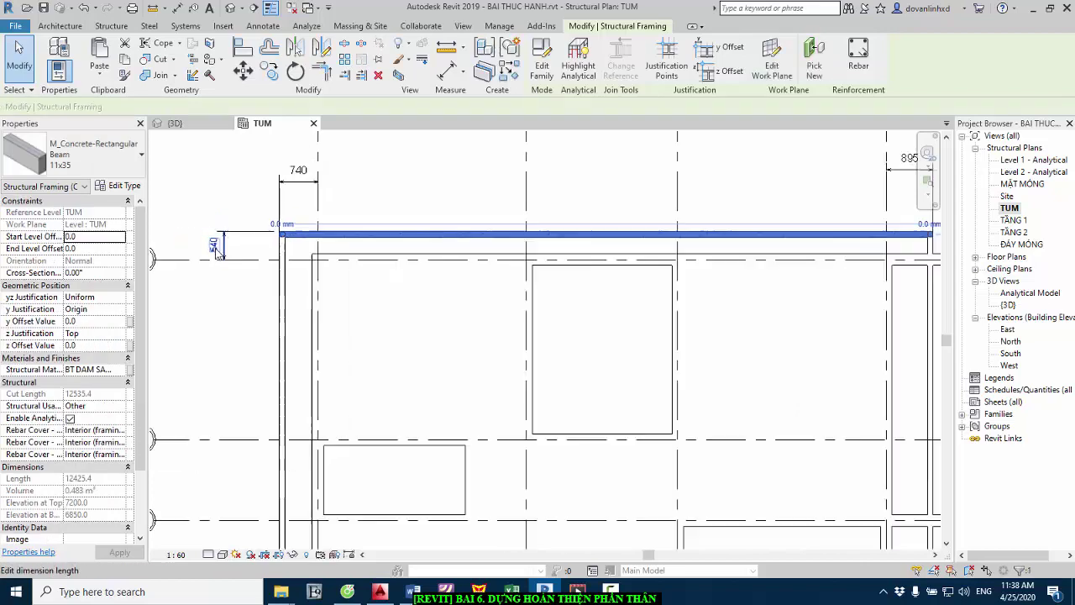
scroll(243, 257, "down", 2)
scroll(636, 272, "up", 2)
key("Escape")
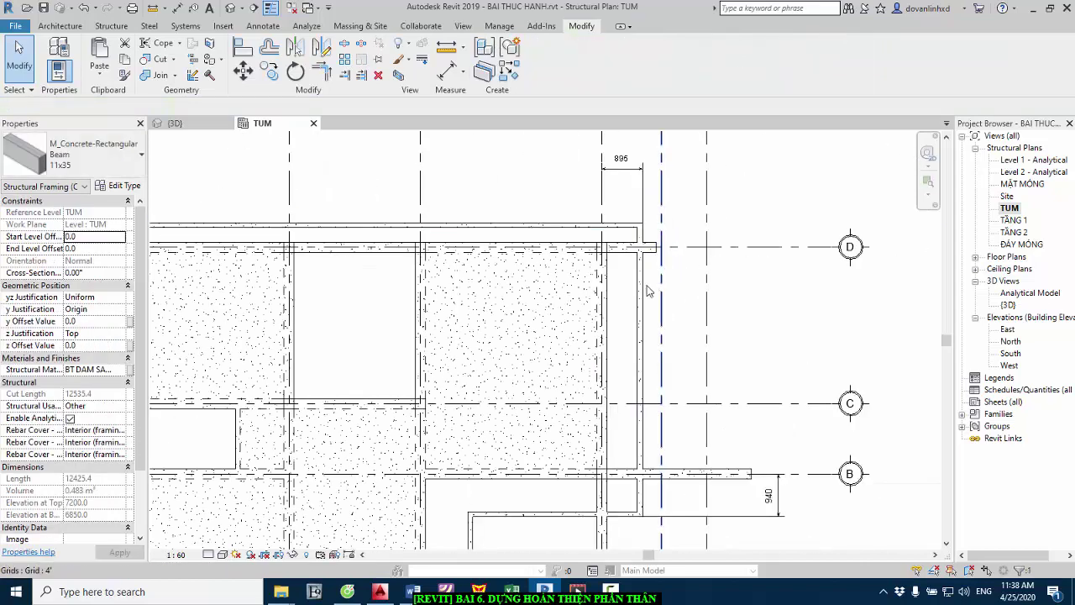
left_click(642, 218)
left_click(628, 170)
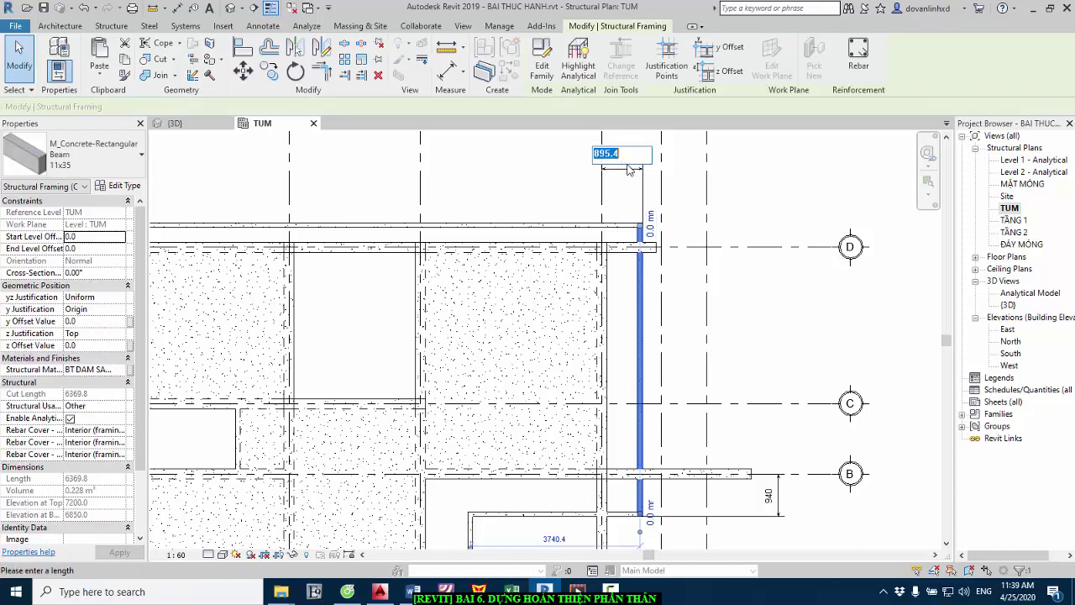
key("Return")
key("Escape")
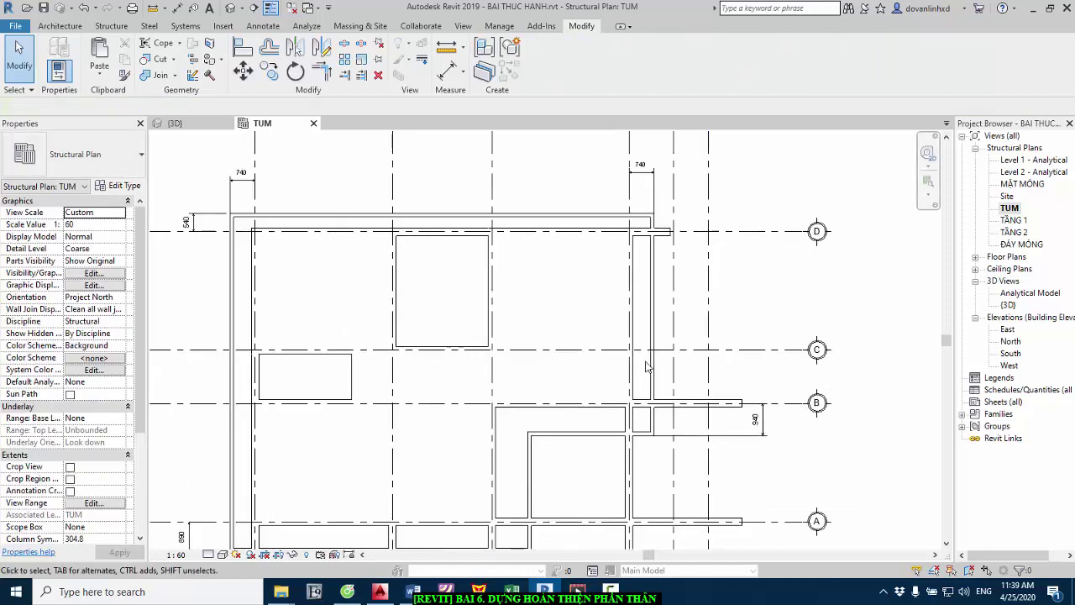
- Change the beam below grid B from 940 to a 740 offset
scroll(598, 443, "up", 1)
left_click(598, 435)
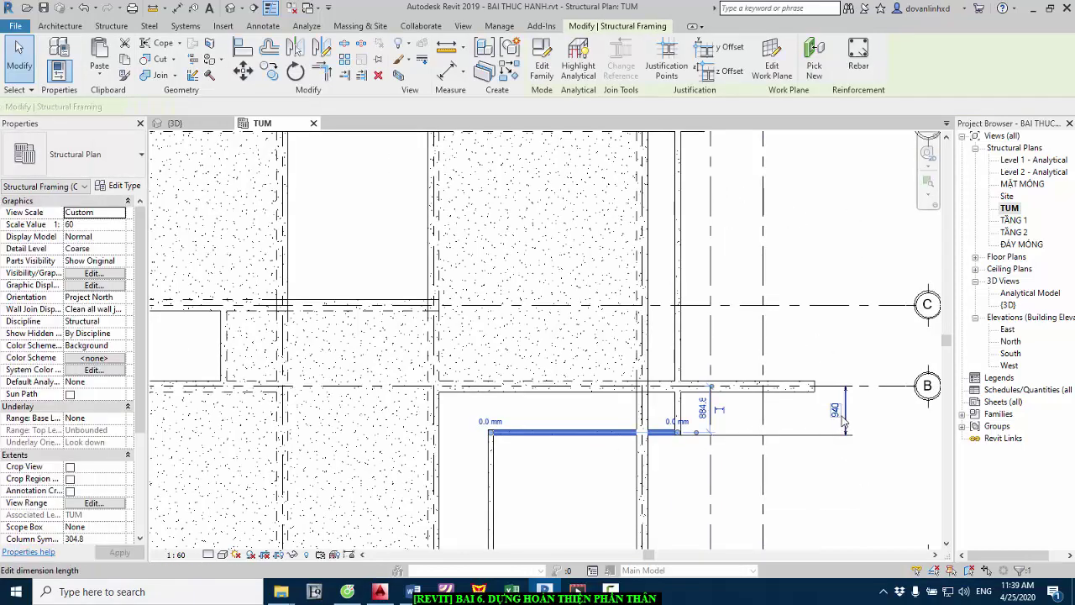
left_click(836, 412)
type("740")
key("Return")
key("Escape")
- Change the vertical beam beside grid 3 from 1155 to a 740 offset
scroll(656, 420, "down", 2)
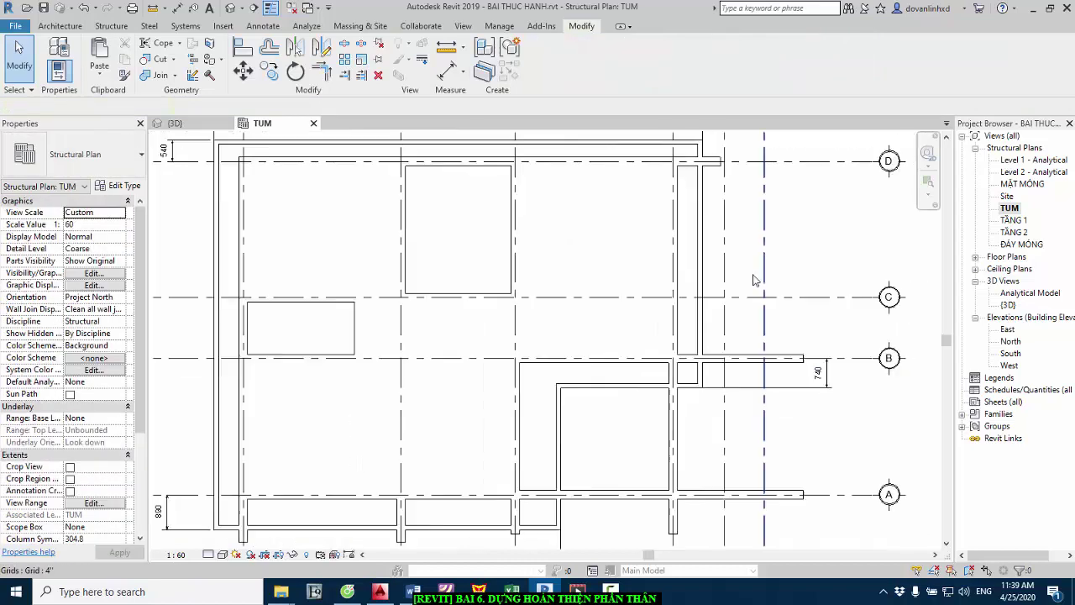
scroll(570, 512, "up", 2)
middle_click_drag(570, 513, 701, 344)
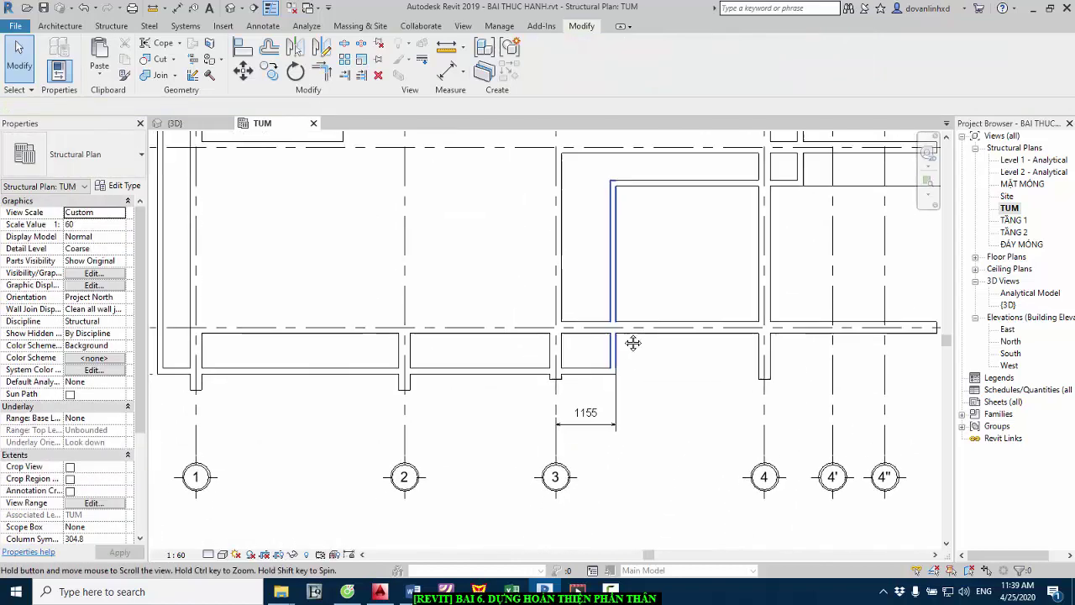
left_click(620, 296)
left_click(590, 402)
type("7")
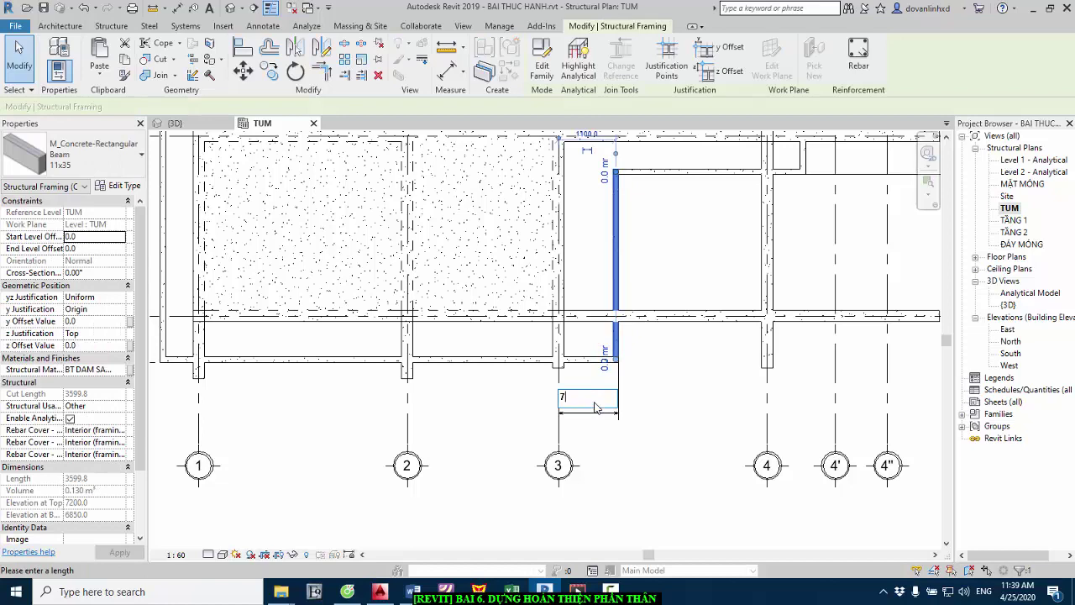
key("Return")
key("Escape")
- Offset the bottom edge beam 740 from grid A
scroll(638, 406, "down", 2)
scroll(424, 390, "up", 2)
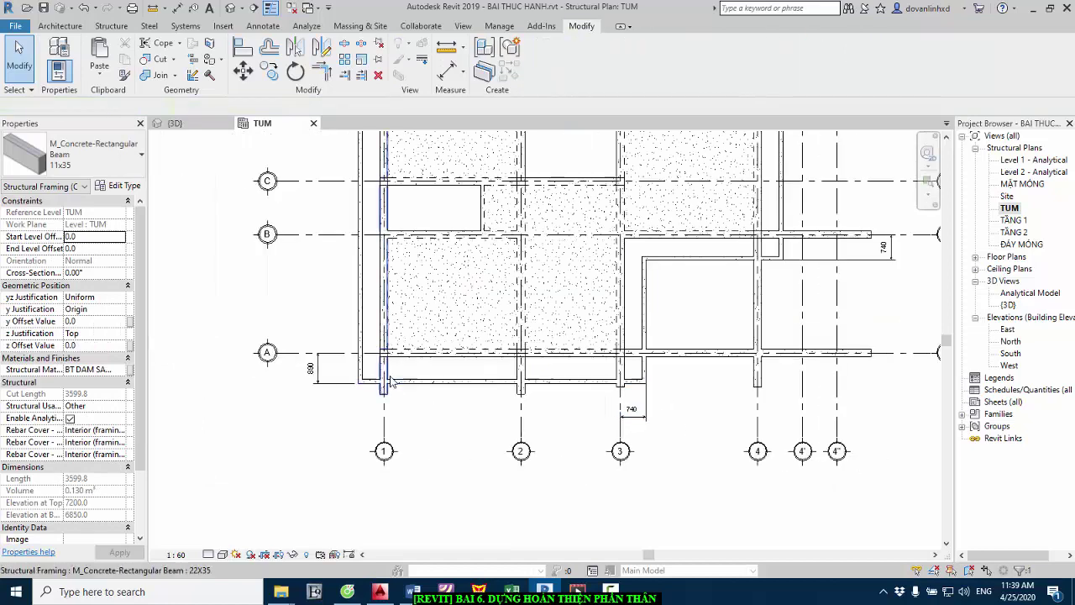
left_click(423, 384)
left_click(296, 367)
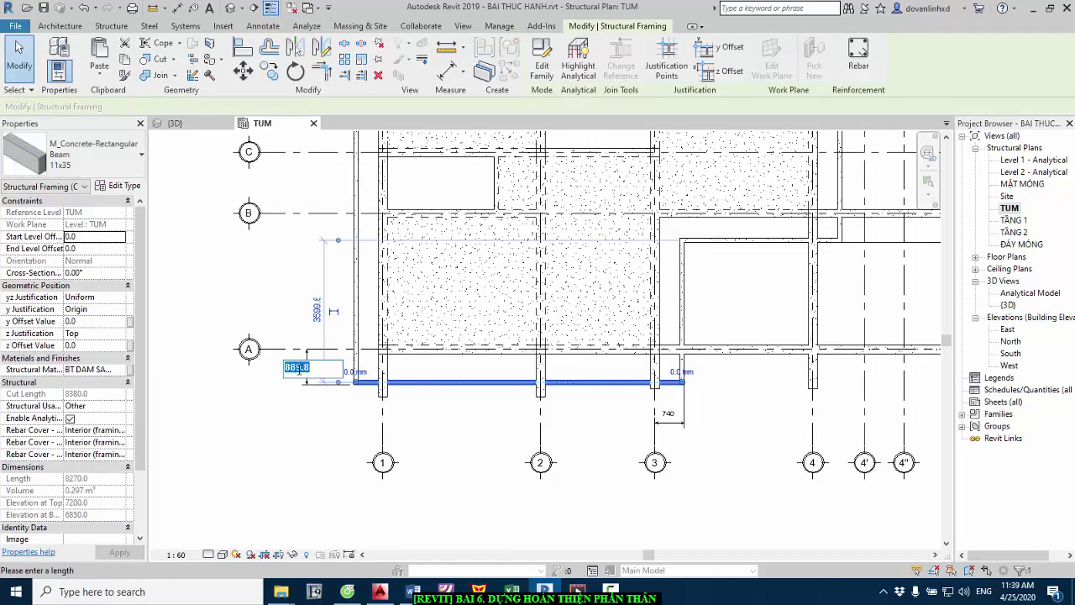
key("Return")
key("Escape")
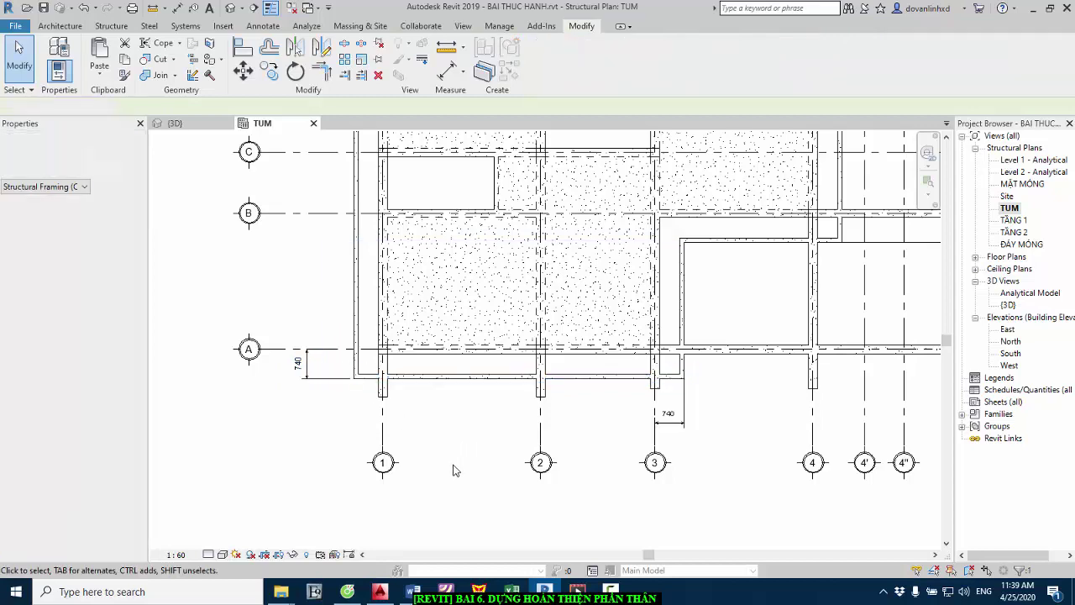
- Delete the helper dimensions near grids A, 3, 4 and D
scroll(365, 420, "down", 2)
left_click(351, 401)
key("Delete")
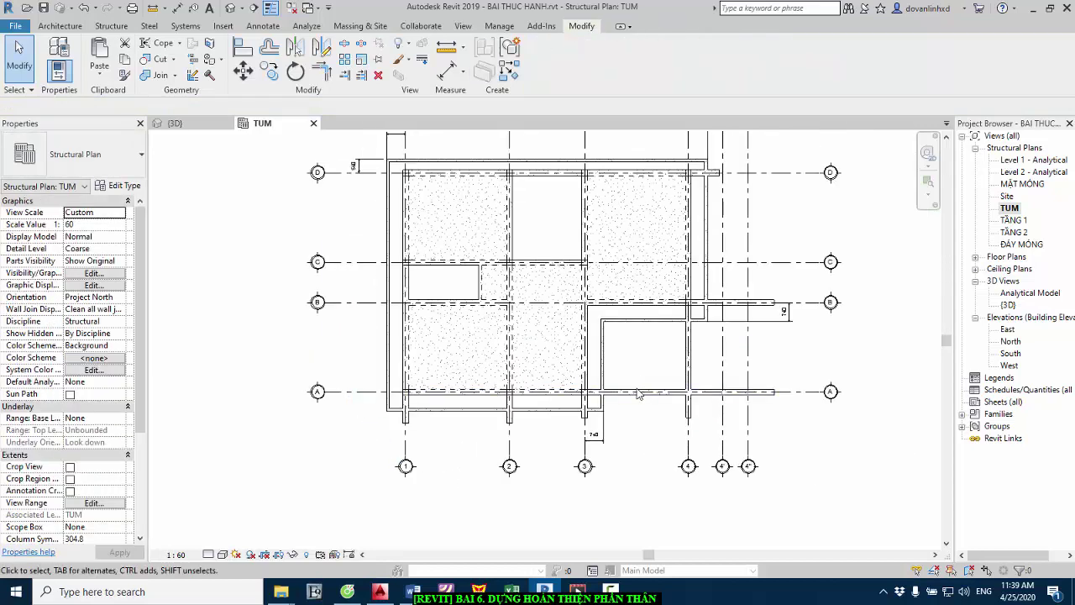
left_click(594, 434)
key("Delete")
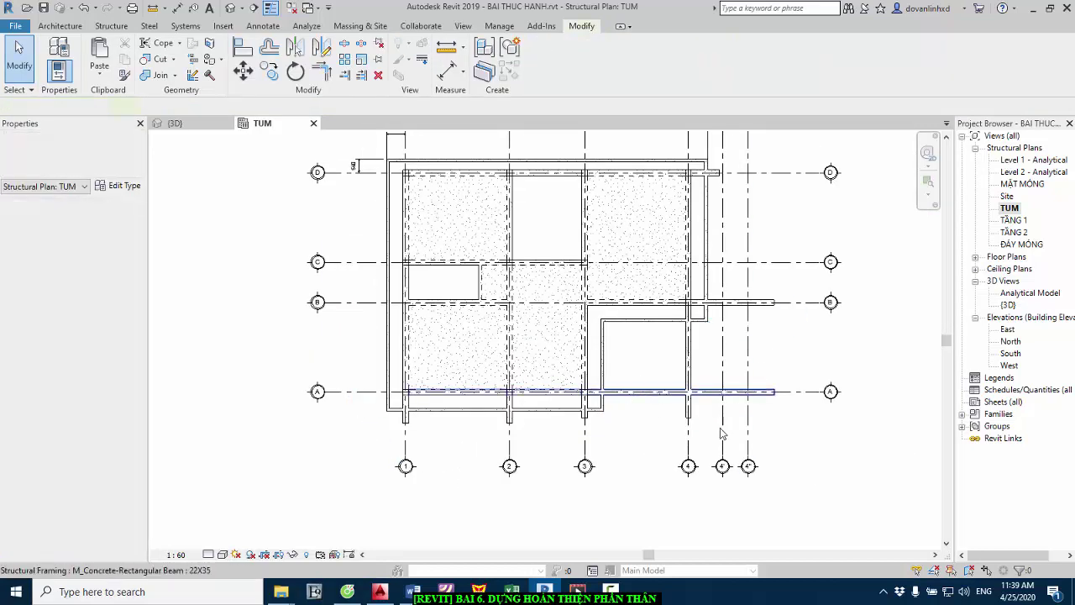
scroll(708, 210, "down", 1)
left_click(705, 202)
key("Delete")
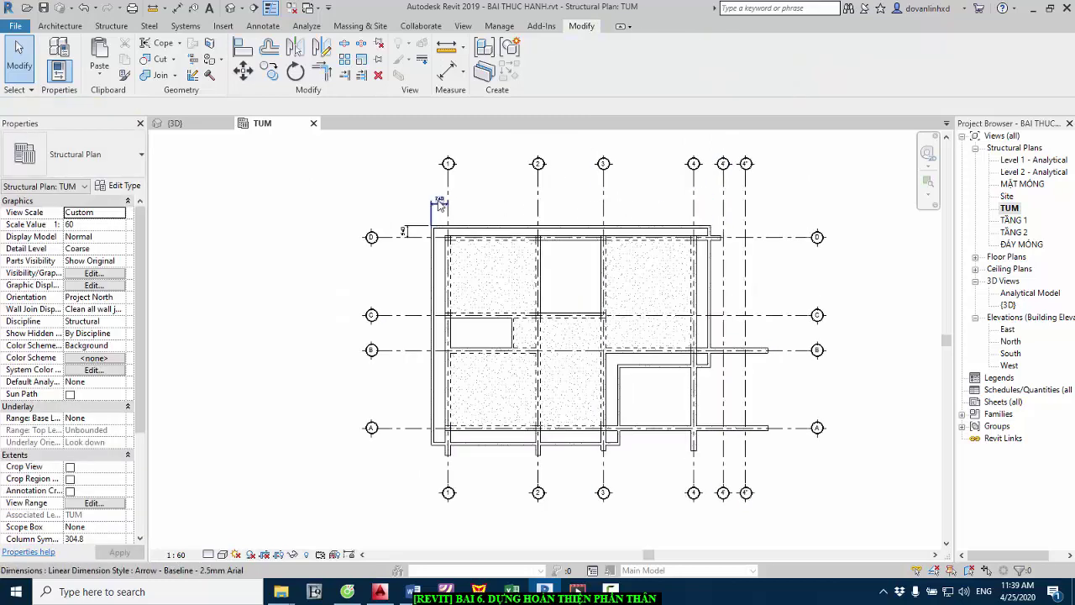
left_click(412, 232)
key("Delete")
scroll(458, 370, "up", 1)
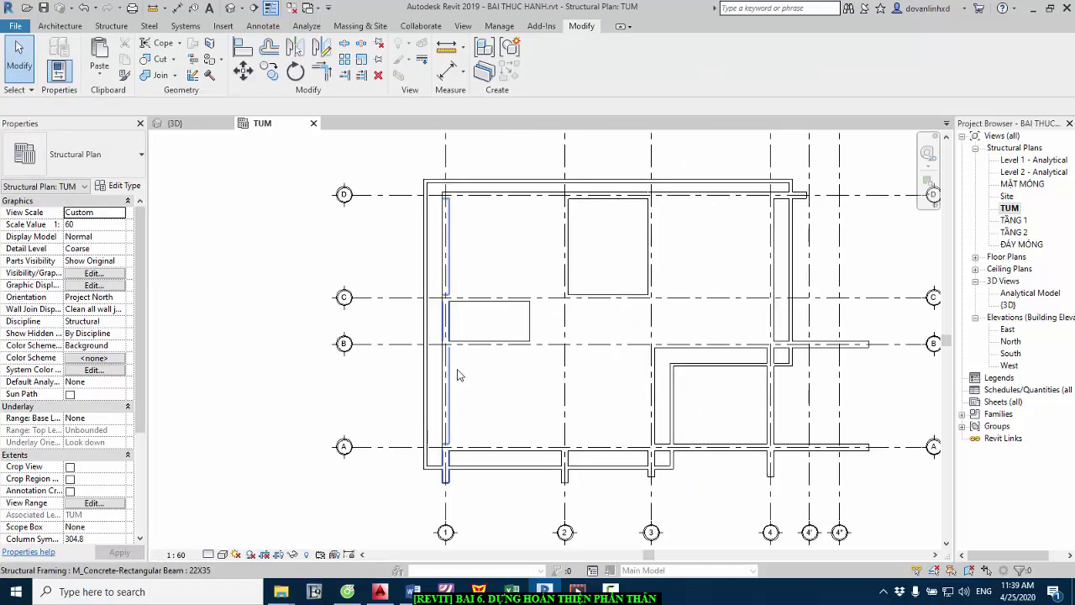
left_click(379, 591)
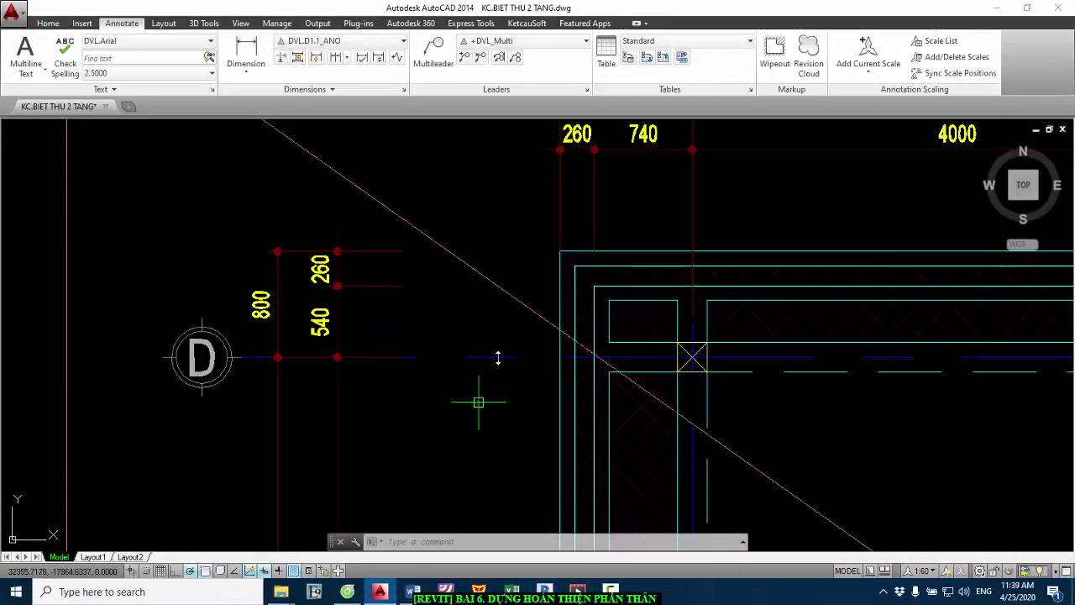
scroll(522, 280, "up", 2)
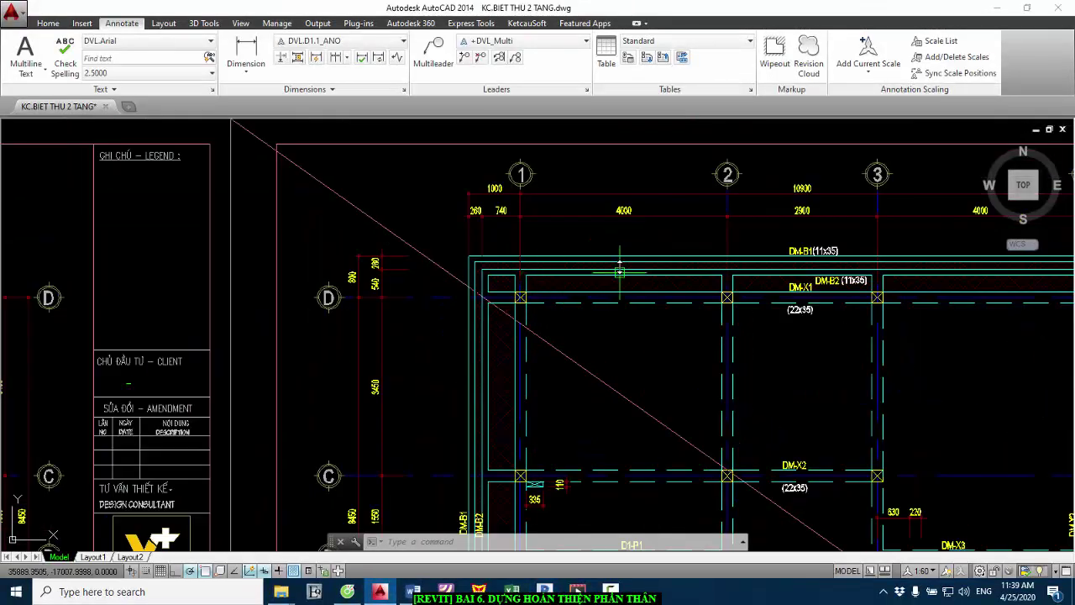
scroll(506, 252, "down", 2)
mouse_move(849, 477)
middle_mouse_down()
mouse_move(840, 303)
mouse_move(748, 256)
middle_mouse_up()
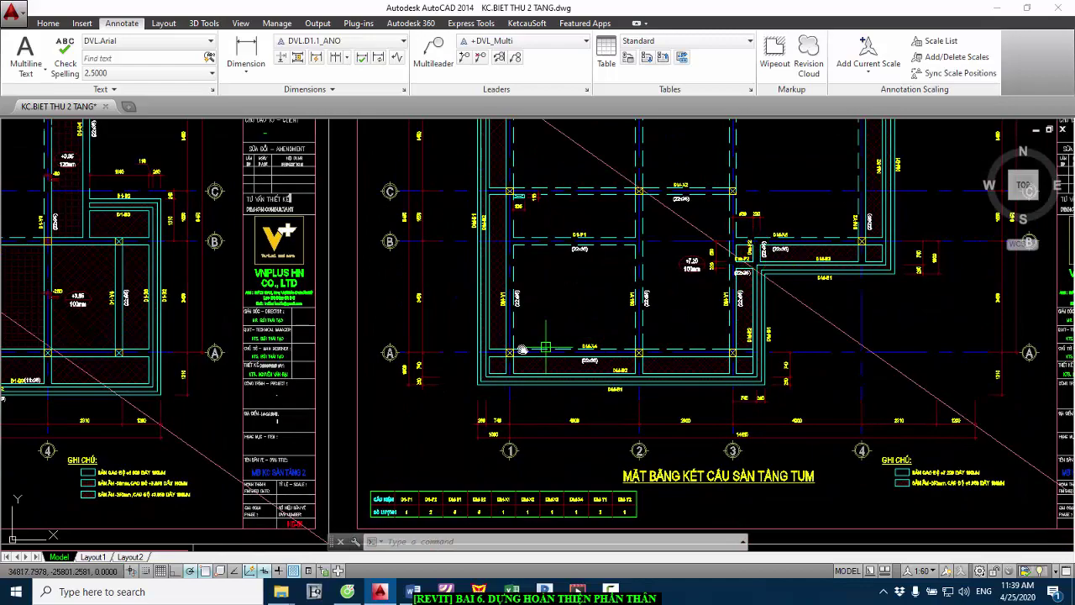
left_click(544, 591)
- Activate Trim/Extend to Element and pick a beam line as the trim boundary
scroll(549, 496, "up", 3)
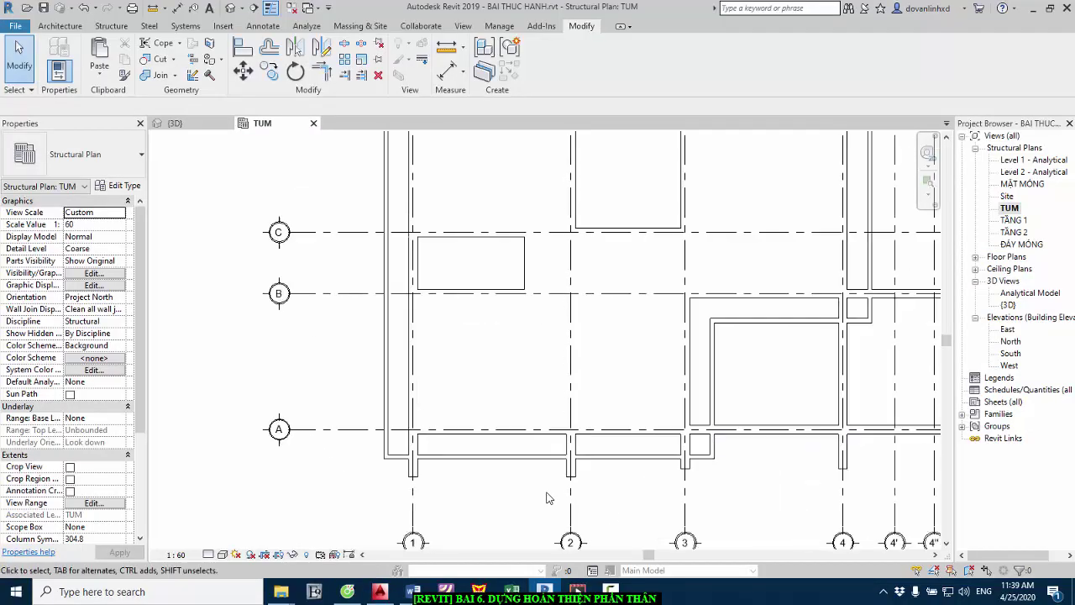
scroll(521, 378, "up", 2)
scroll(498, 291, "up", 2)
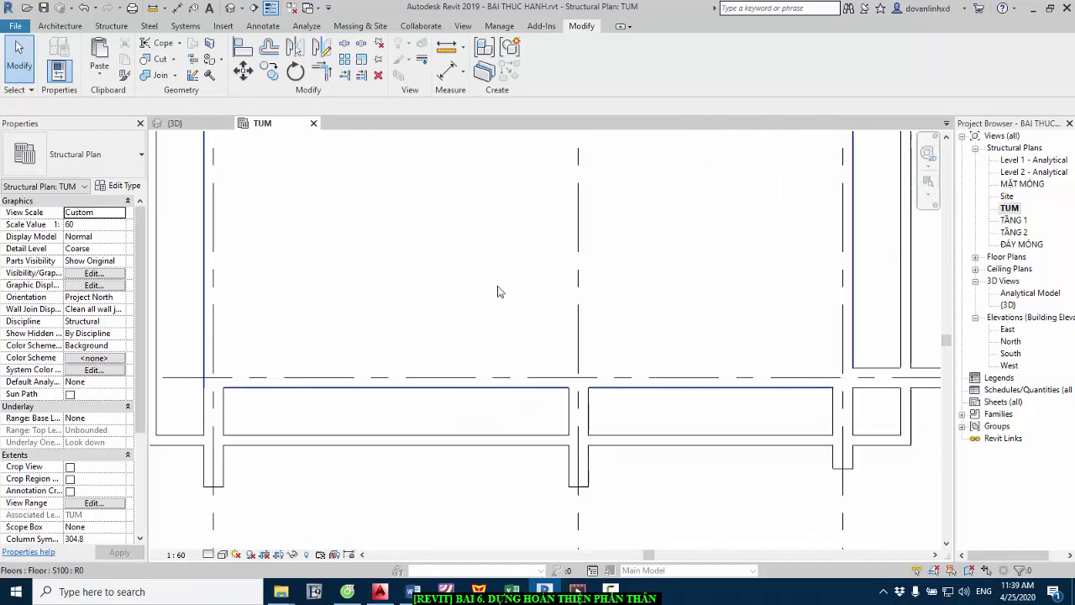
left_click(345, 76)
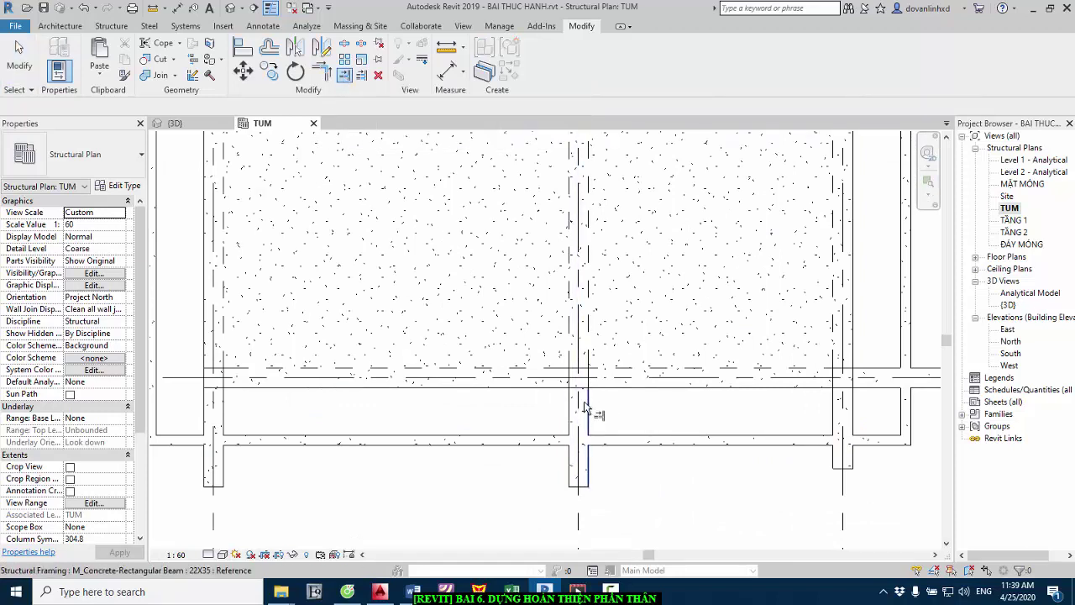
left_click(602, 387)
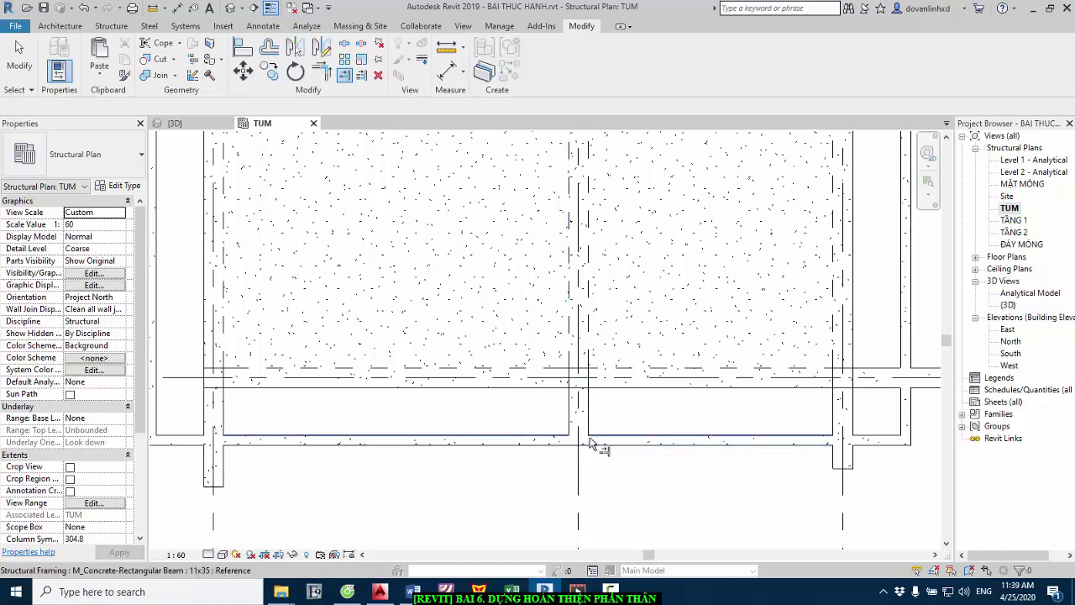
scroll(598, 445, "down", 3)
scroll(419, 451, "up", 2)
scroll(419, 451, "up", 1)
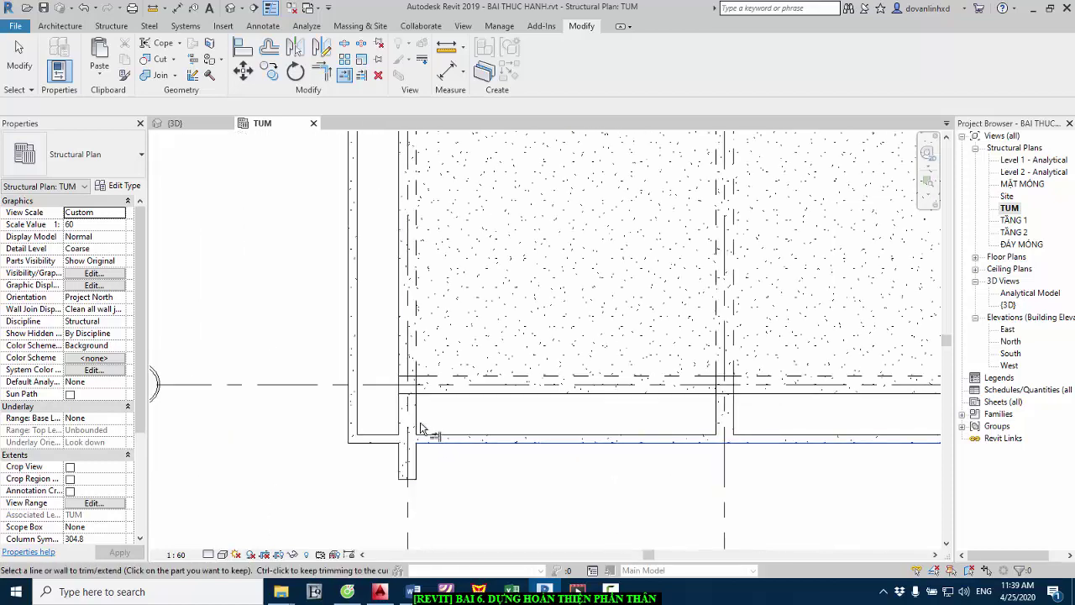
scroll(425, 450, "down", 3)
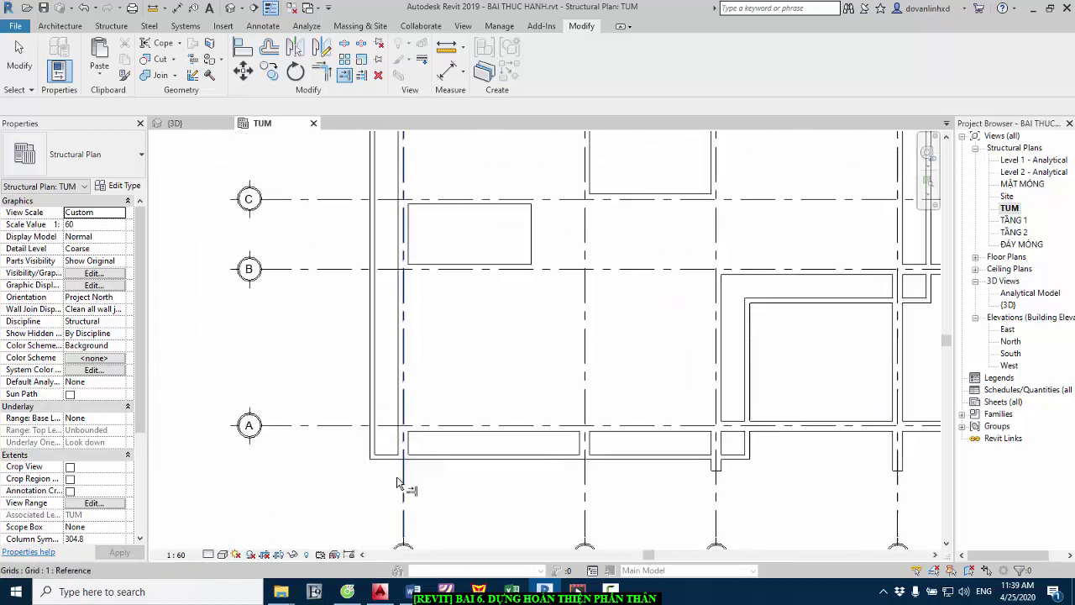
scroll(719, 460, "up", 2)
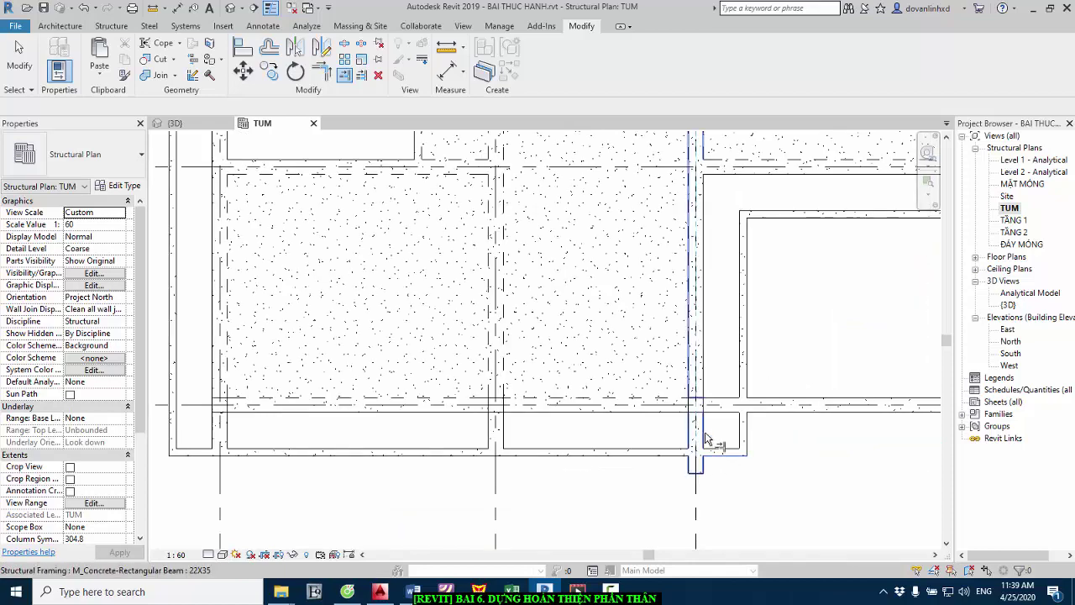
scroll(555, 456, "down", 1)
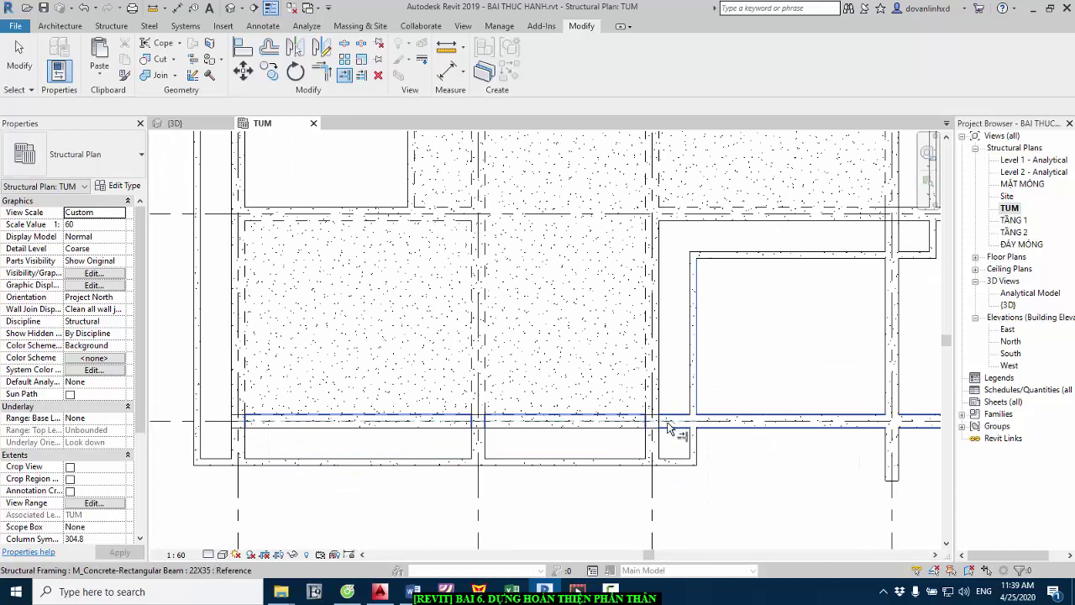
scroll(763, 437, "down", 1)
scroll(769, 329, "up", 1)
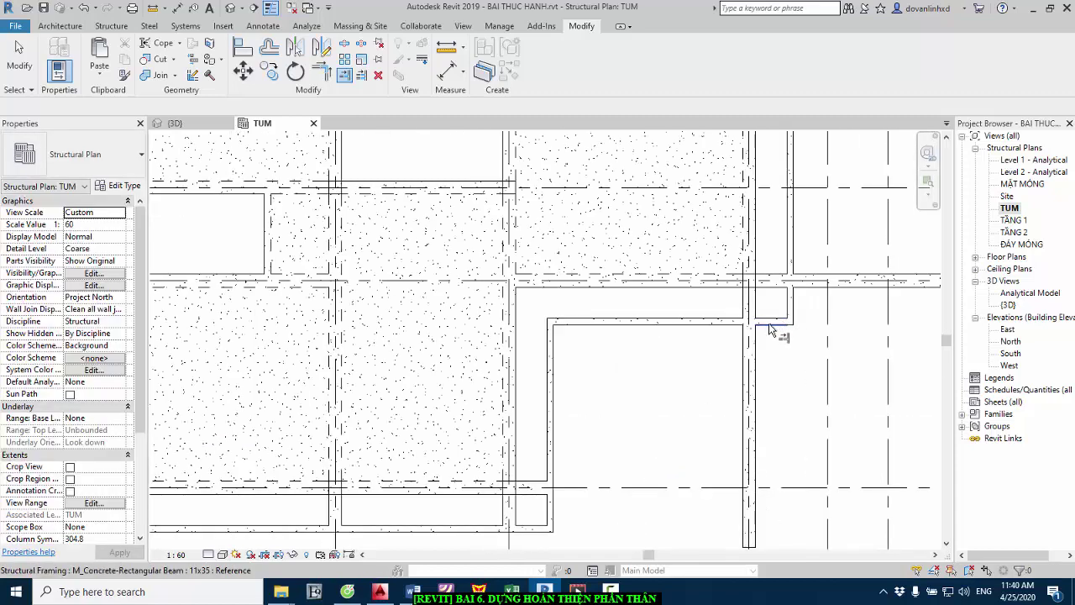
- Trim the vertical beam back so it ends at the small horizontal beam
left_click(770, 325)
left_click(750, 307)
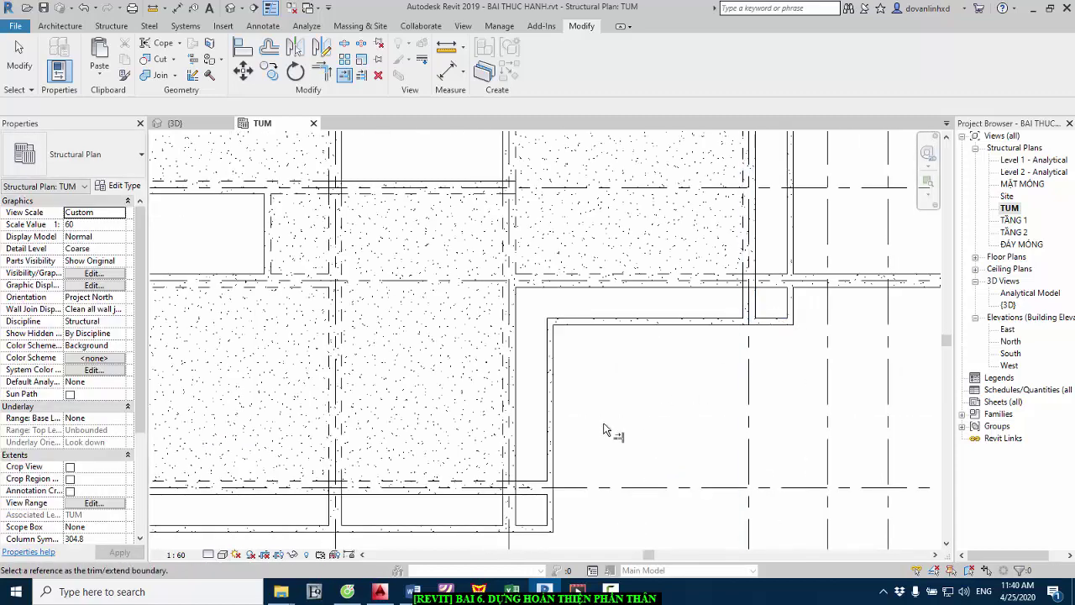
scroll(603, 430, "down", 2)
scroll(714, 353, "up", 2)
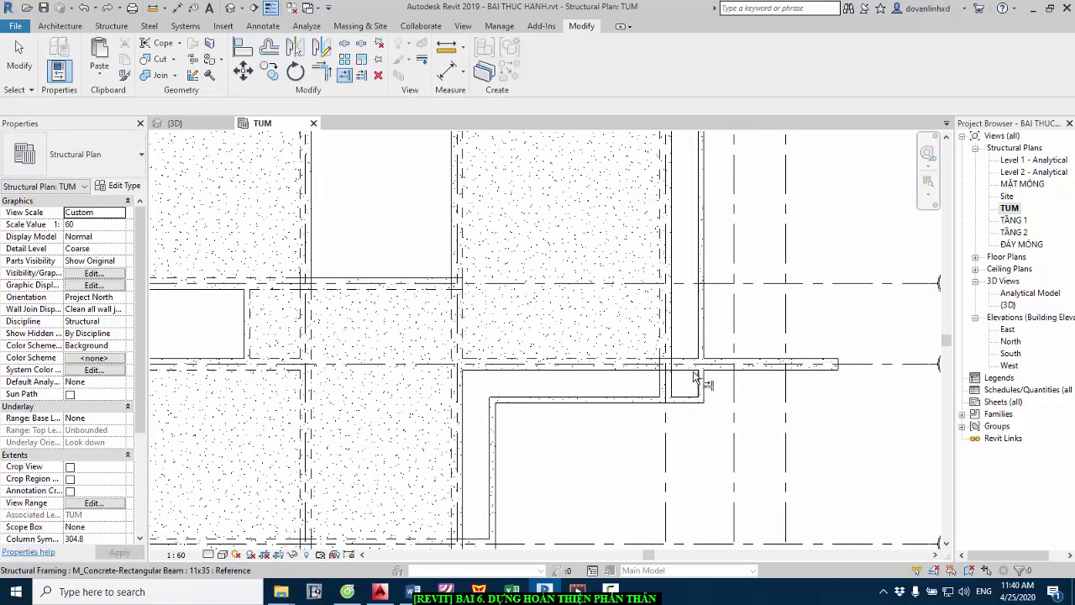
scroll(711, 353, "up", 1)
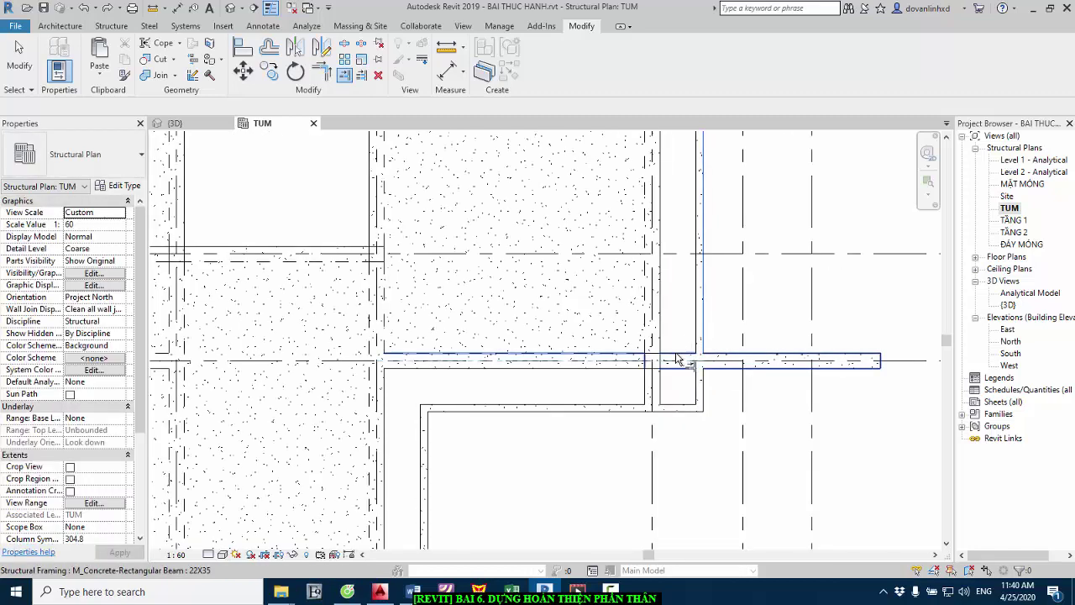
scroll(678, 312, "down", 3)
- Restart Trim/Extend with TR and extend the vertical beam to the top corner
key("t")
key("r")
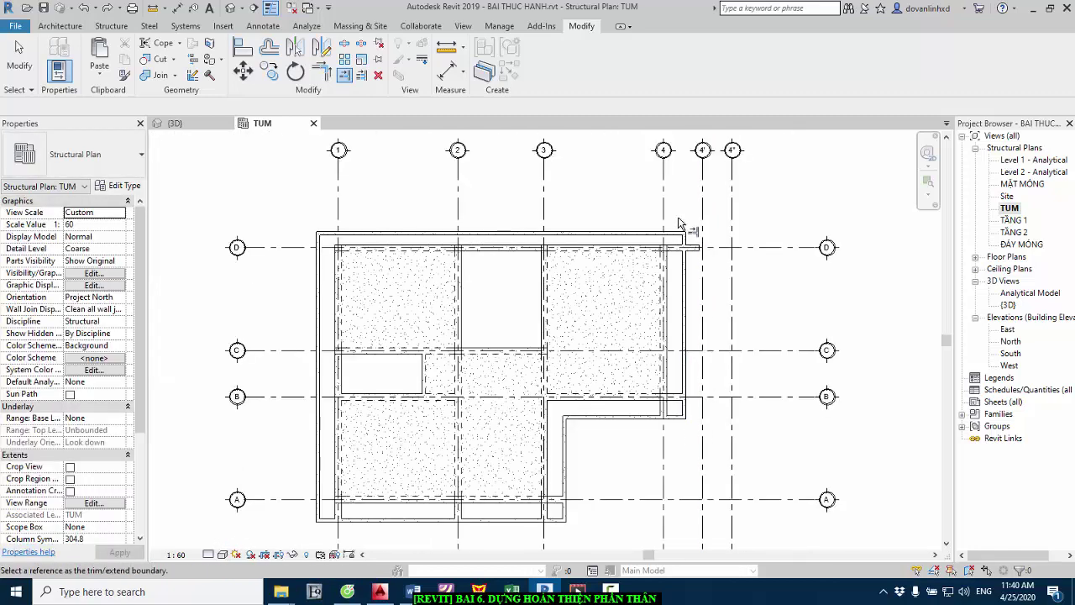
scroll(682, 236, "up", 3)
scroll(676, 254, "up", 1)
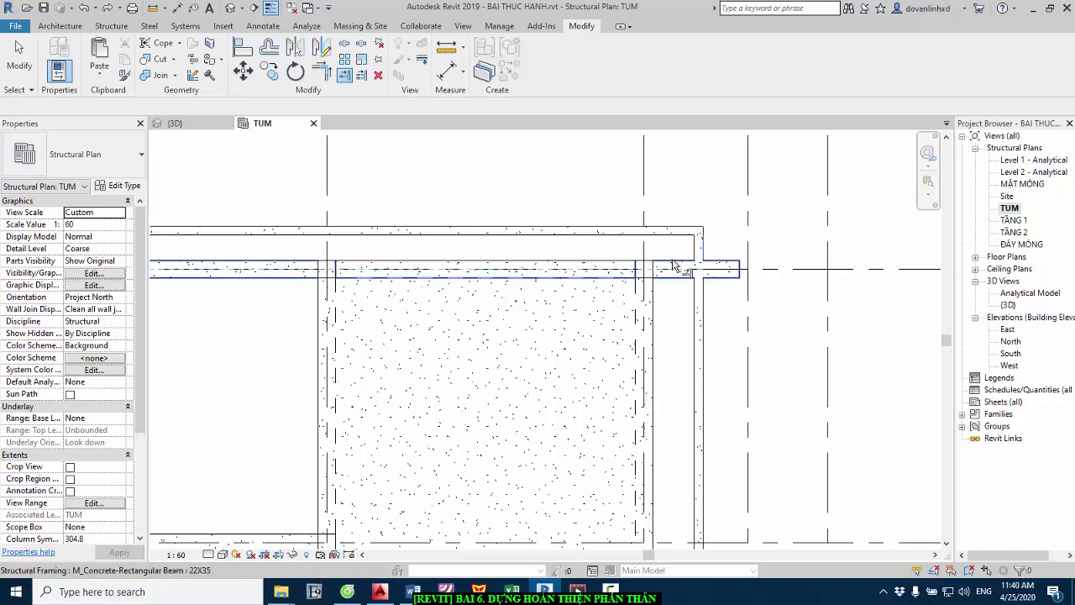
scroll(780, 298, "down", 2)
scroll(472, 201, "down", 1)
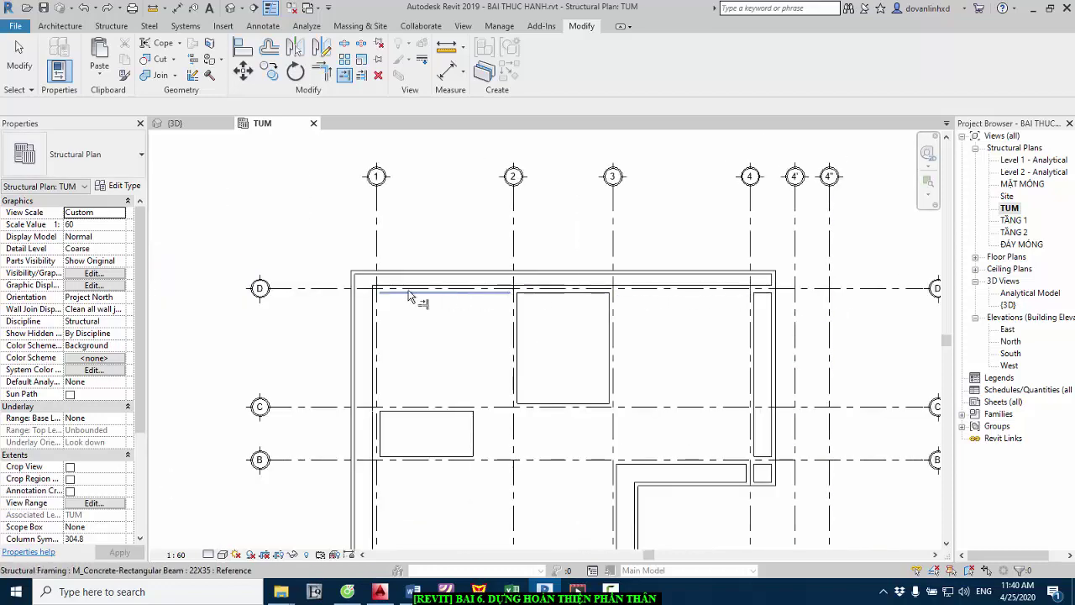
scroll(665, 269, "up", 2)
scroll(644, 269, "up", 1)
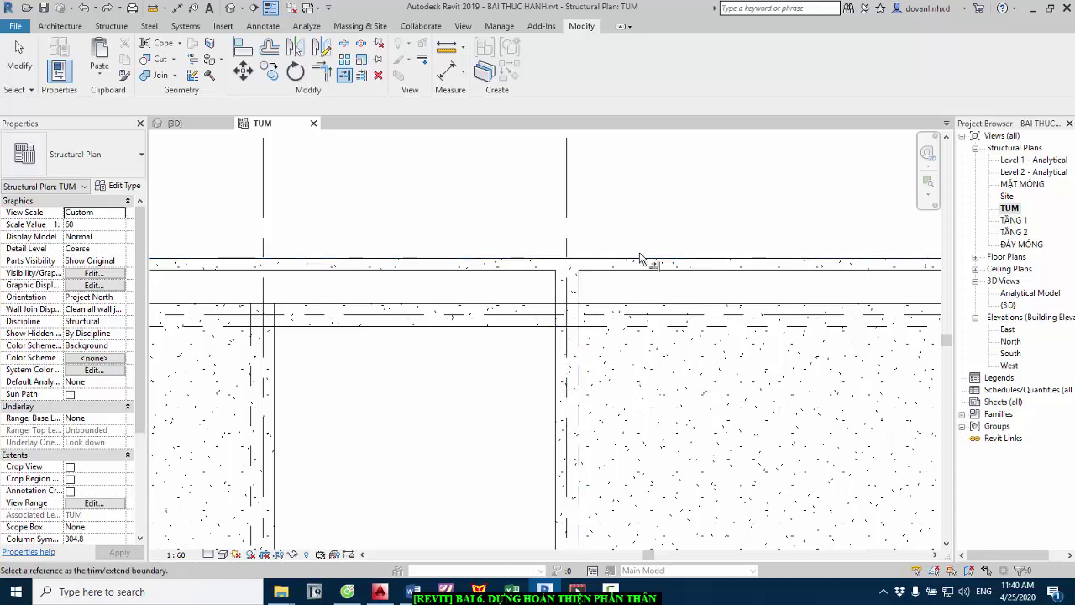
scroll(298, 252, "down", 2)
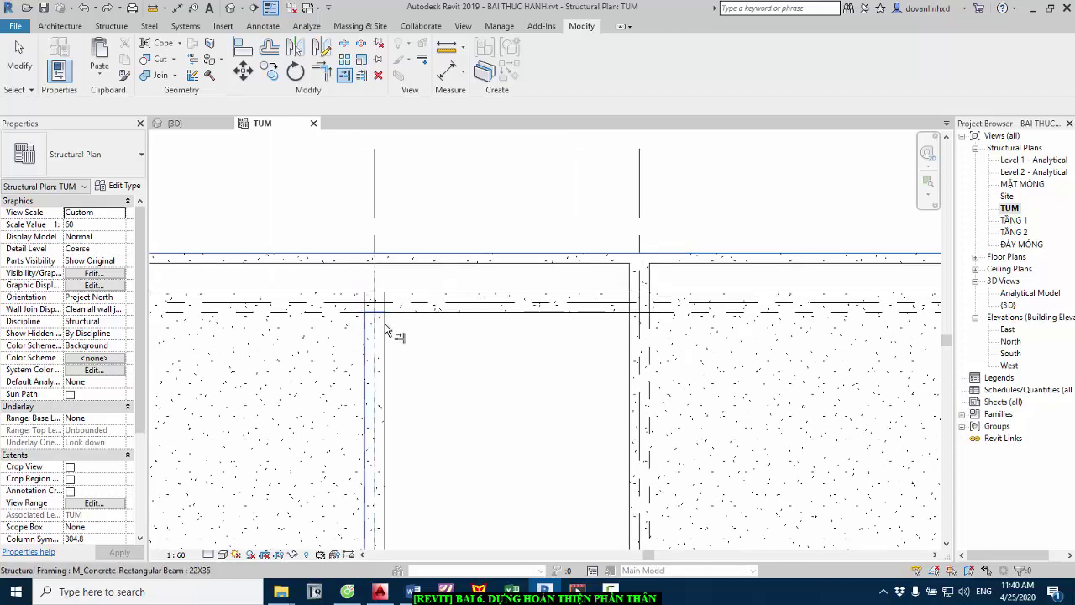
scroll(382, 277, "down", 3)
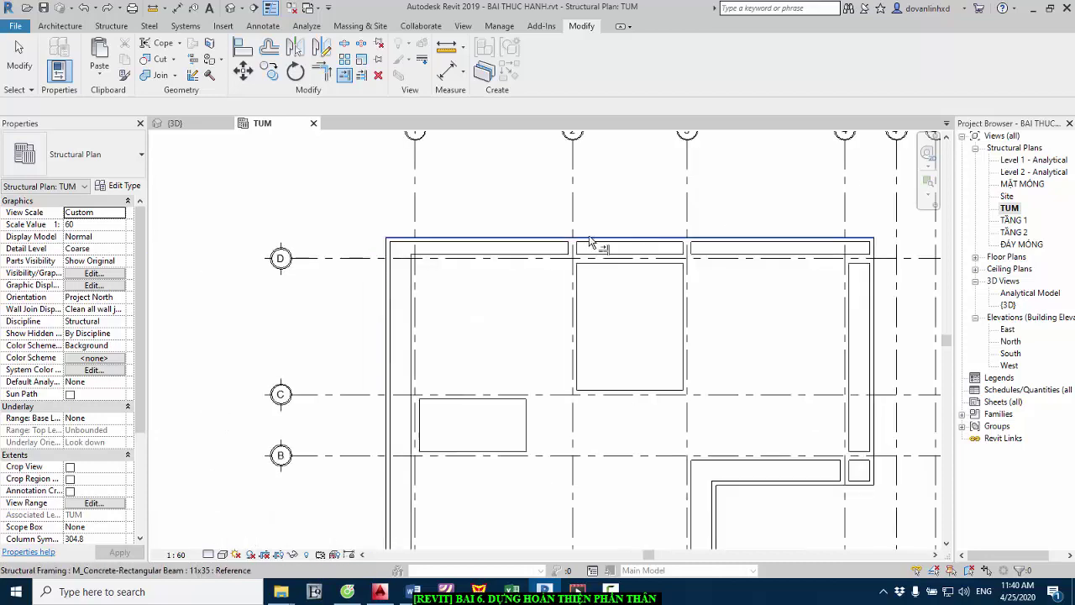
scroll(420, 252, "up", 2)
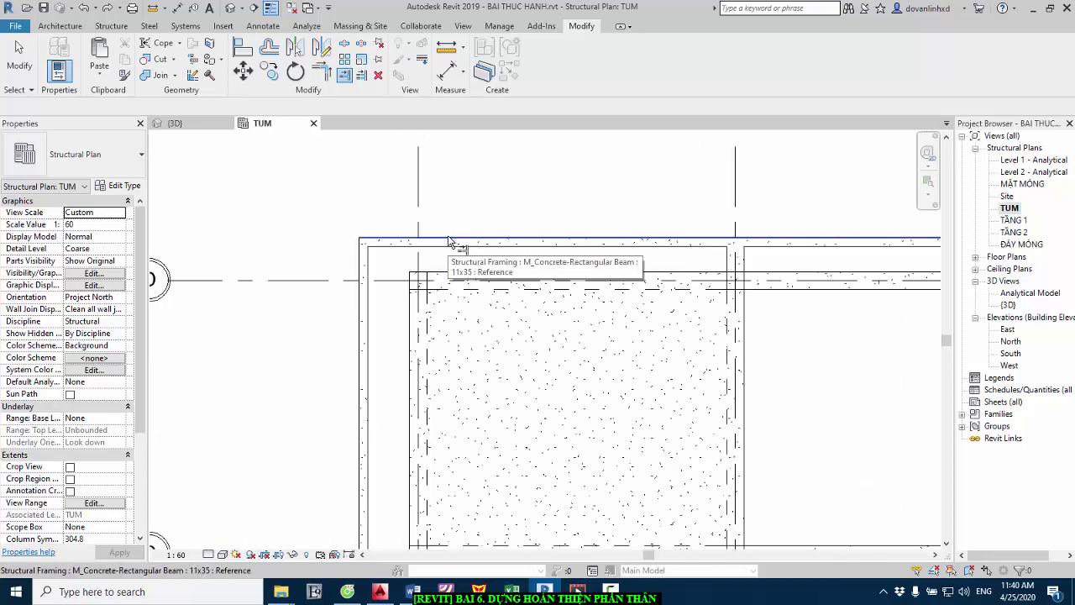
left_click(418, 308)
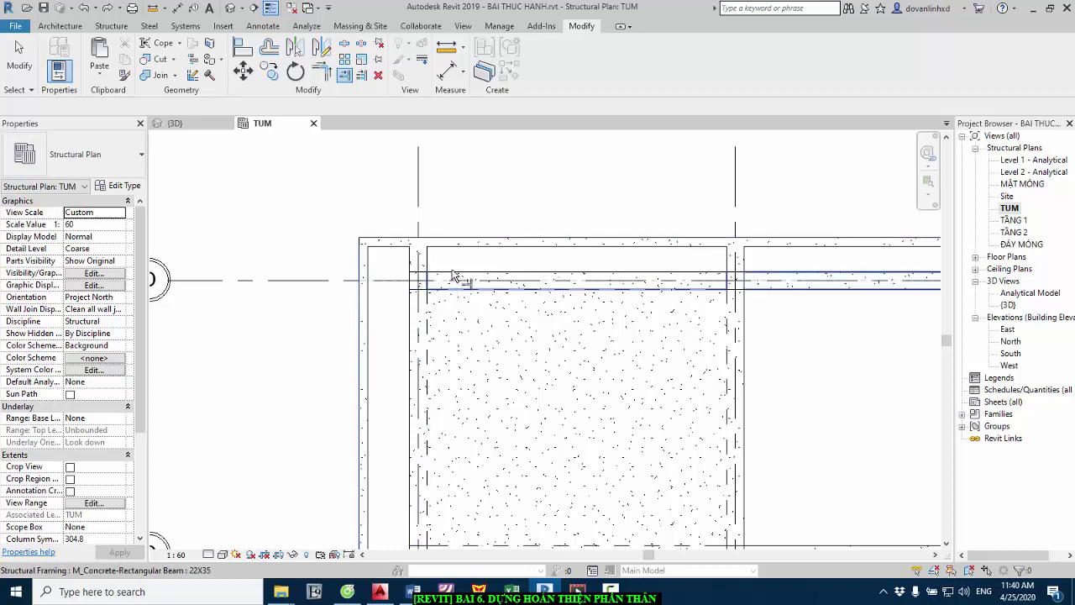
- Extend the horizontal beam left to meet the vertical edge beam
scroll(470, 308, "down", 3)
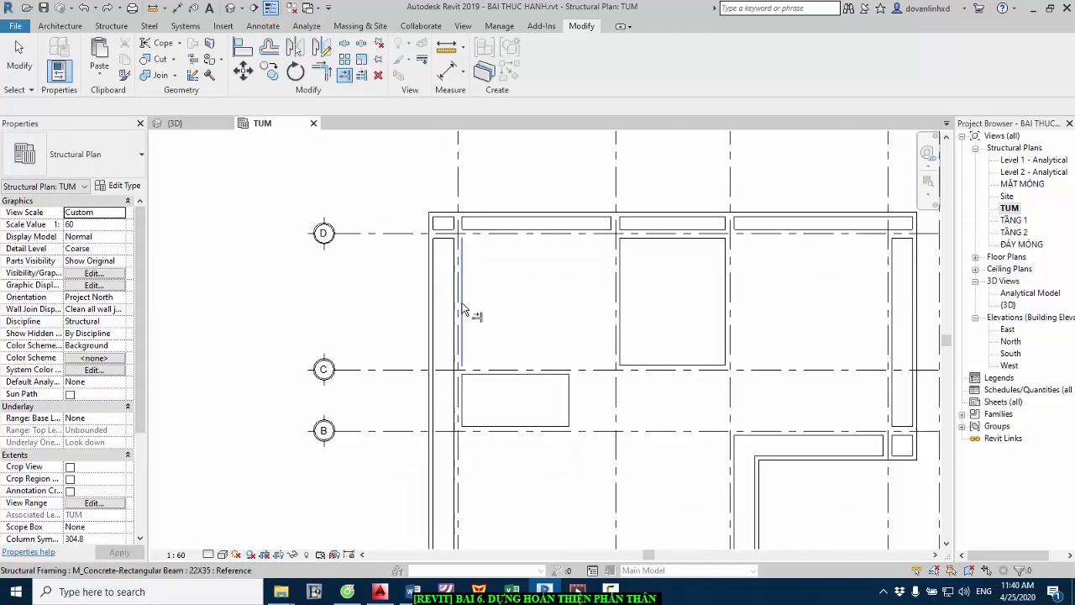
scroll(432, 384, "up", 2)
scroll(423, 373, "up", 1)
left_click(422, 374)
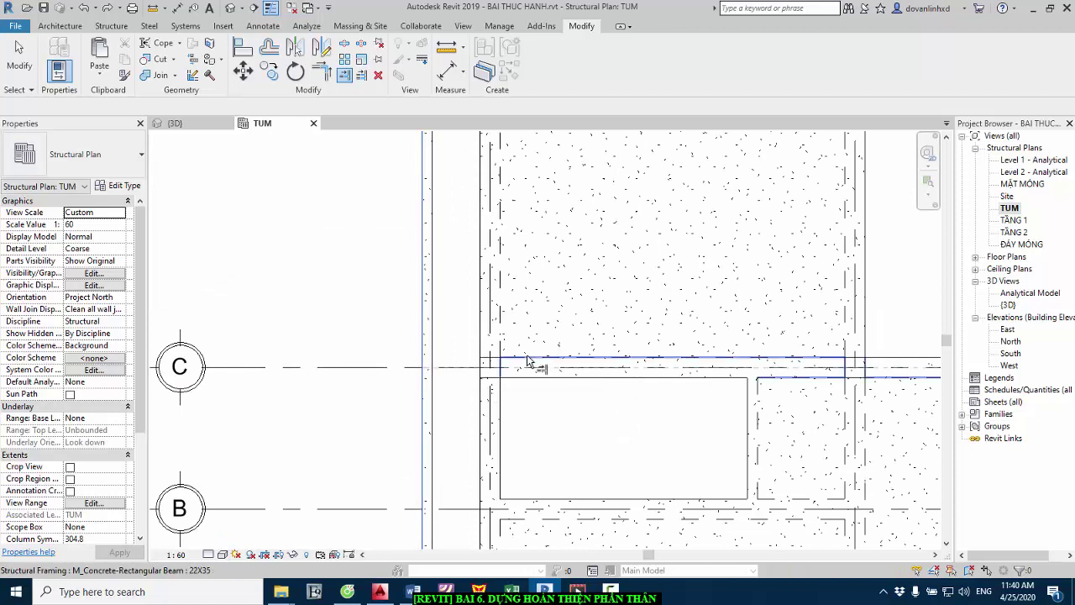
left_click(526, 356)
- Trim the lower beam back to the left vertical edge beam
left_click(425, 502)
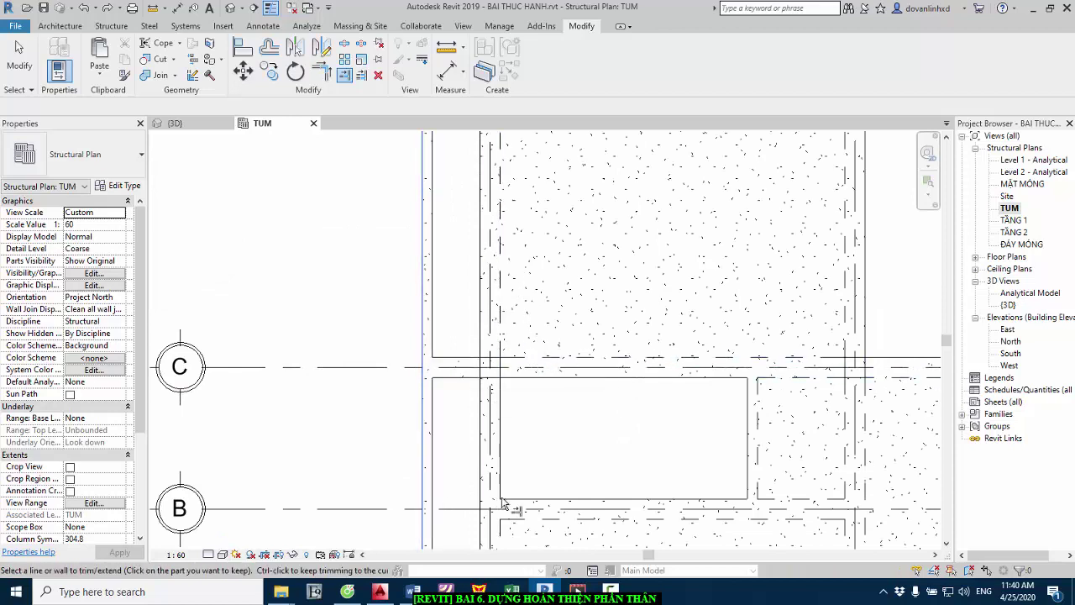
left_click(515, 503)
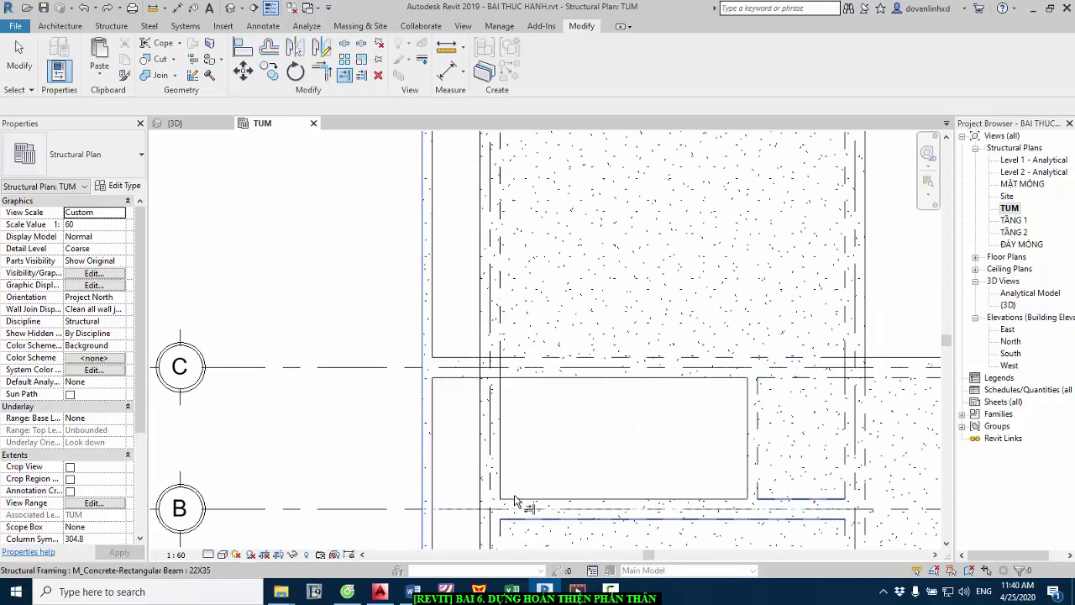
scroll(555, 265, "down", 3)
scroll(562, 472, "up", 2)
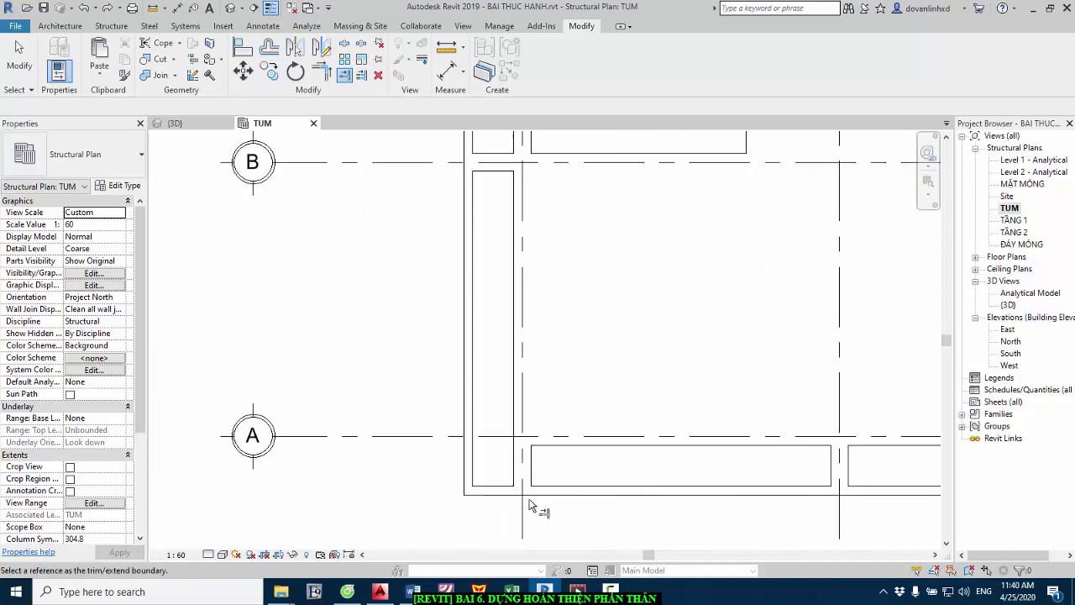
scroll(528, 440, "up", 2)
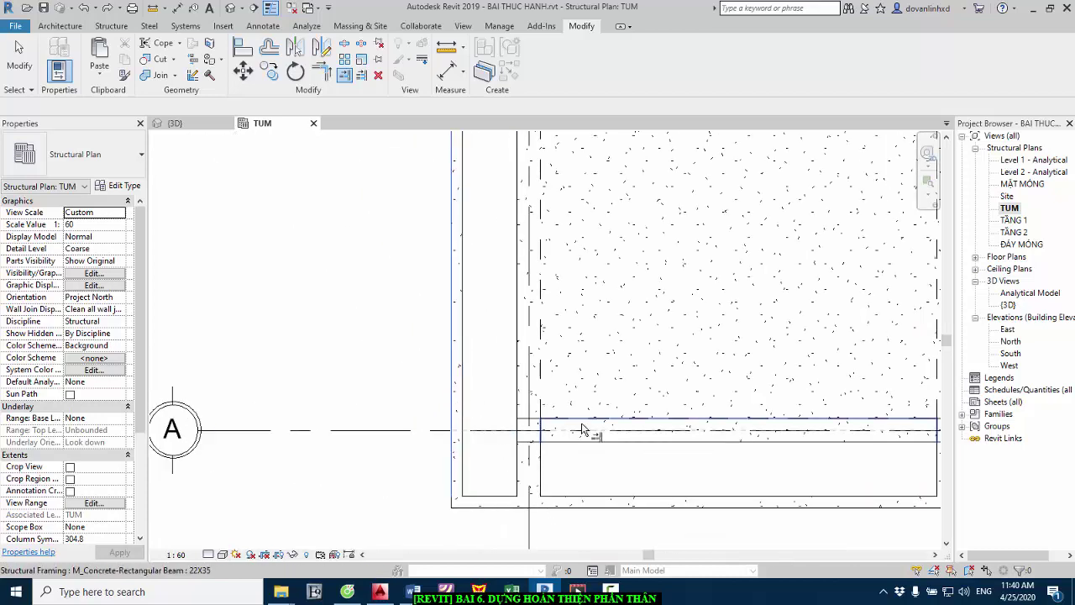
scroll(332, 432, "down", 3)
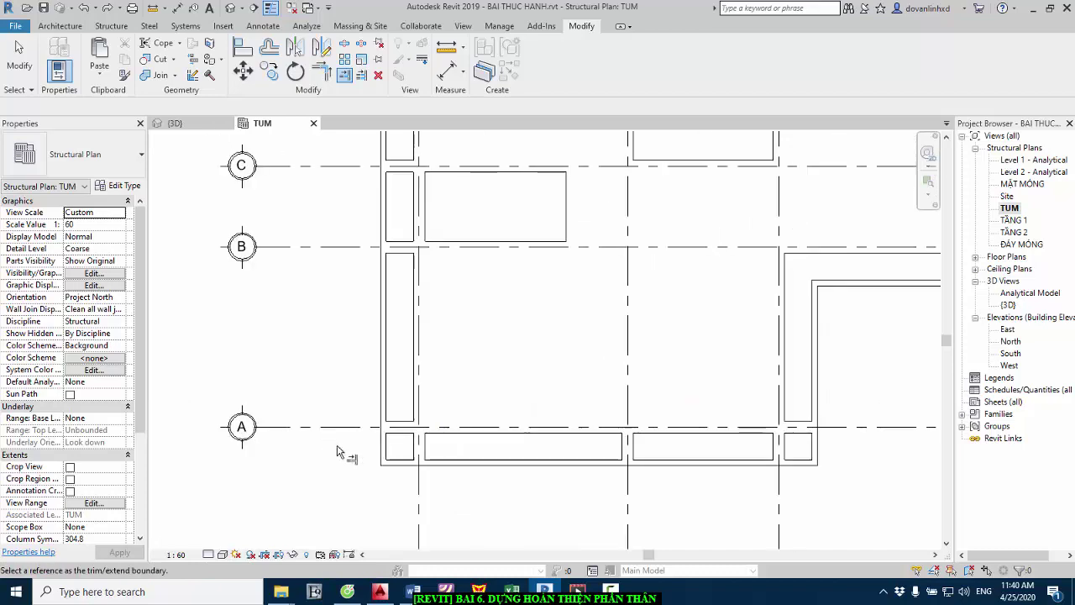
scroll(345, 447, "down", 2)
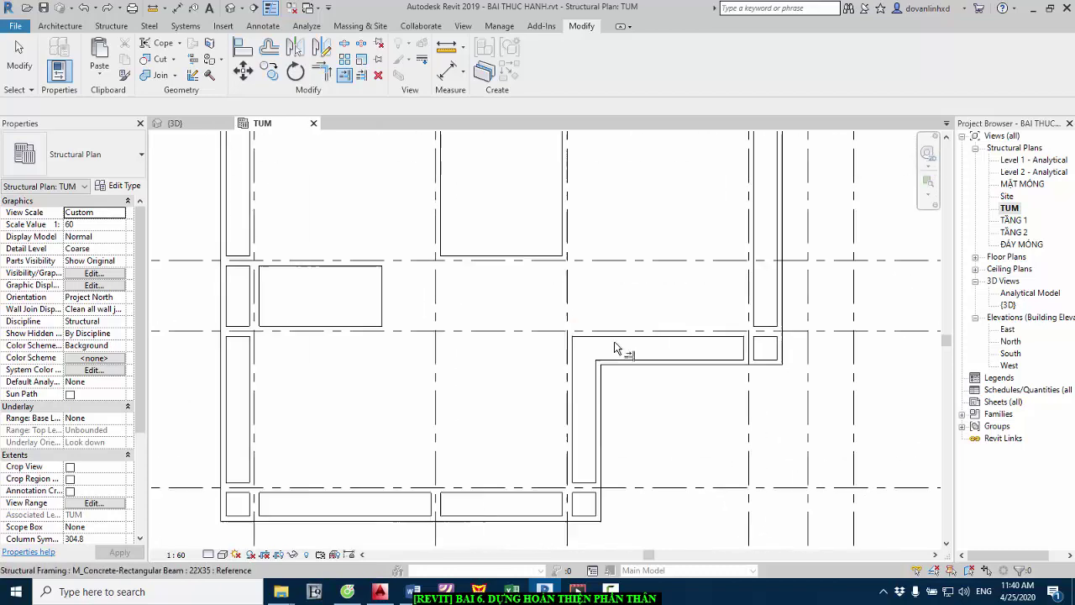
scroll(588, 277, "up", 2)
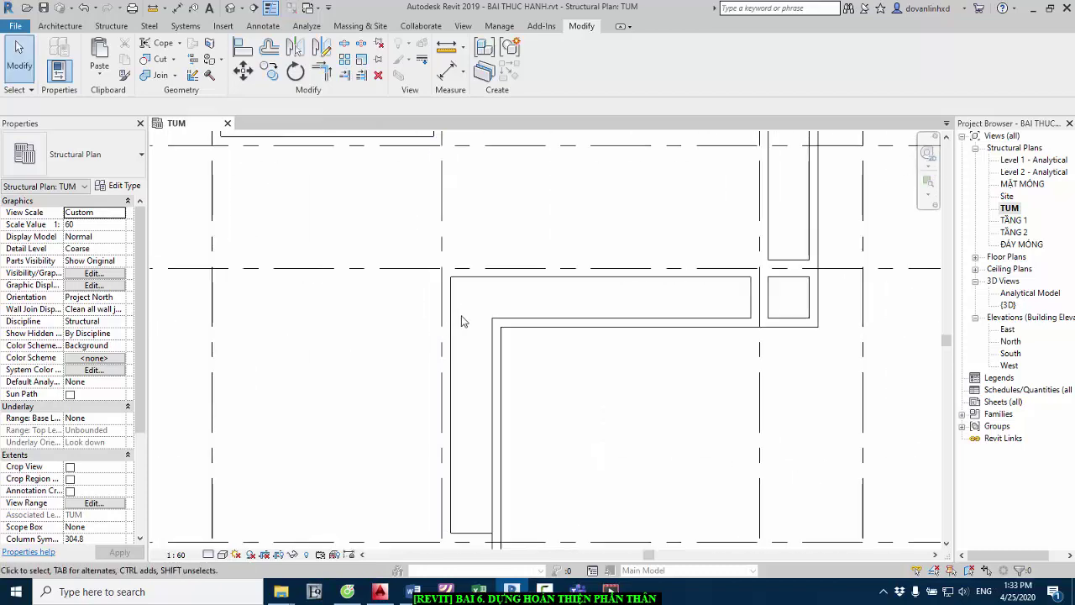
scroll(470, 247, "up", 2)
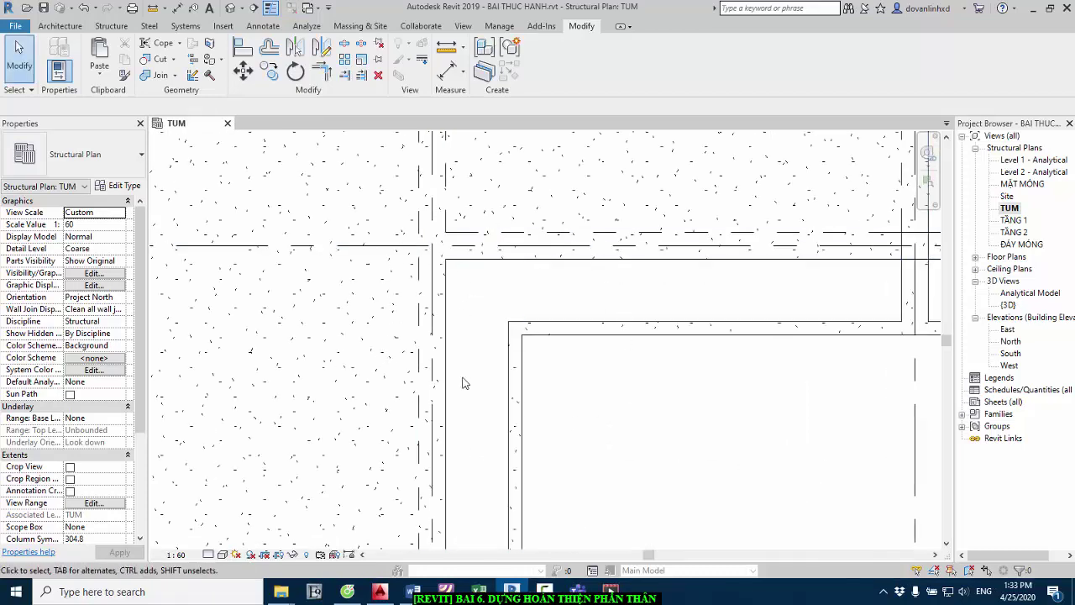
left_click(379, 593)
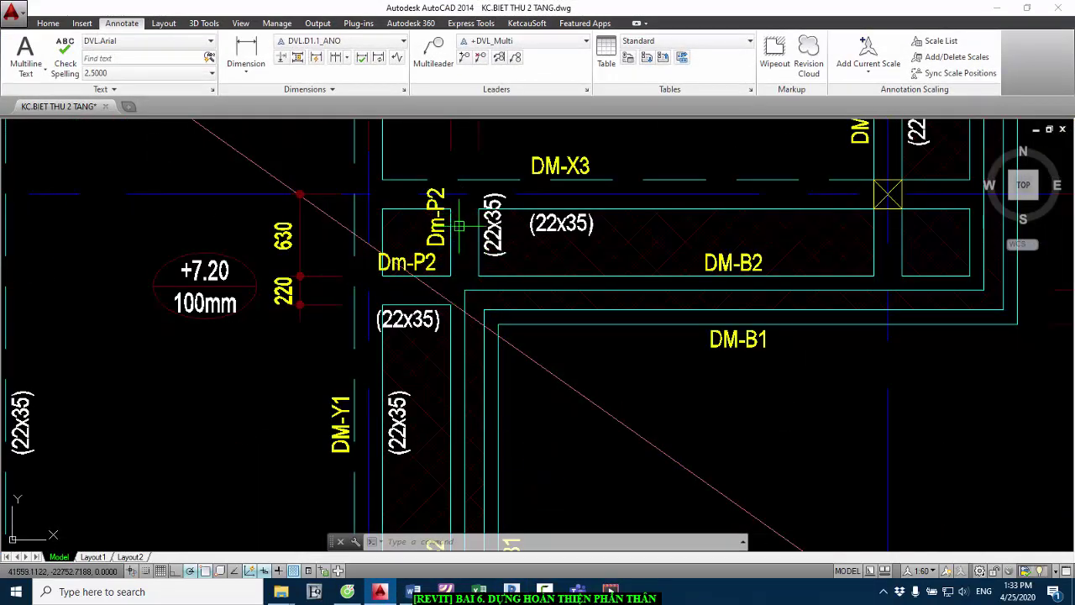
scroll(459, 225, "up", 2)
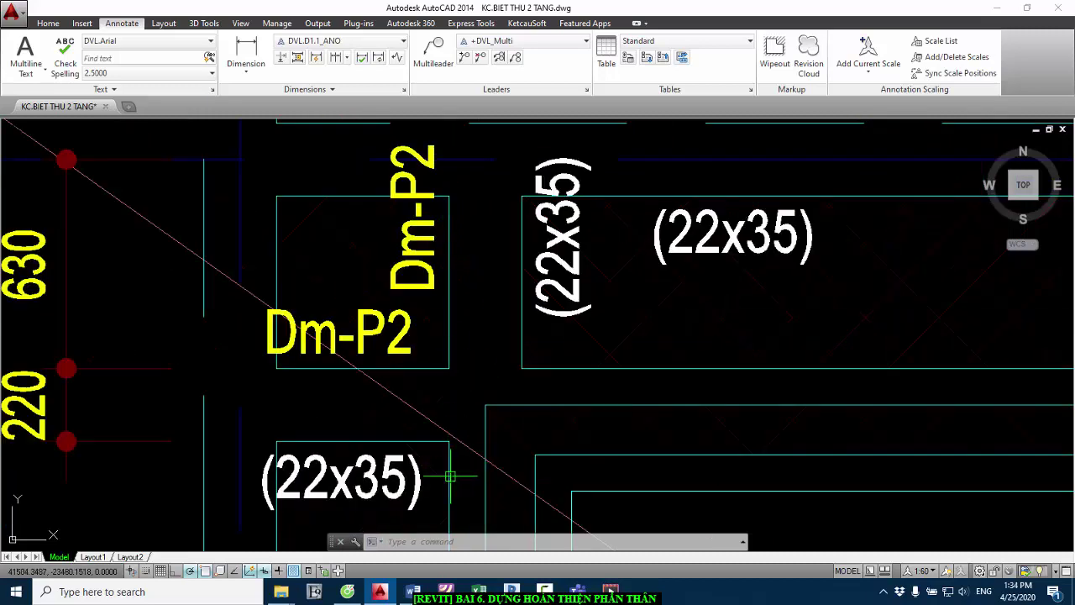
left_click(514, 593)
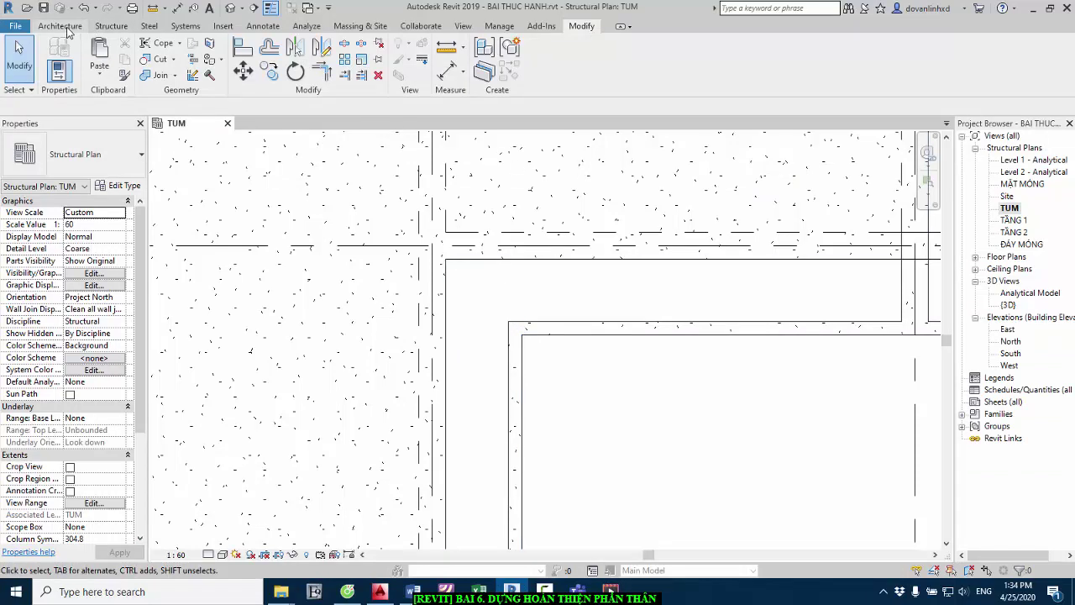
- Draw a vertical and a horizontal reference plane from the notch-corner beam point
left_click(80, 28)
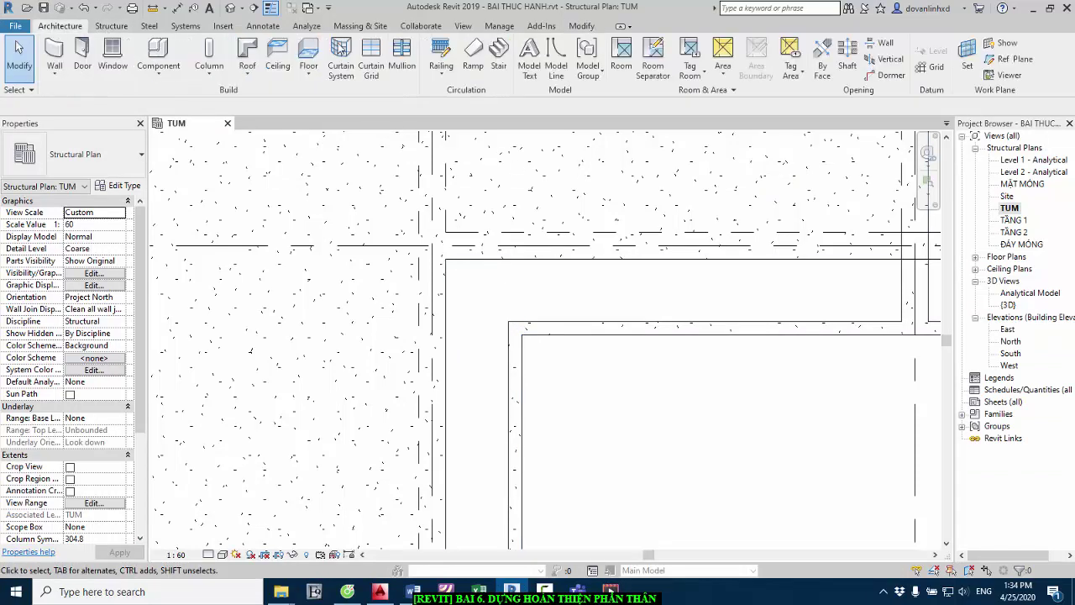
left_click(1007, 63)
left_click(507, 322)
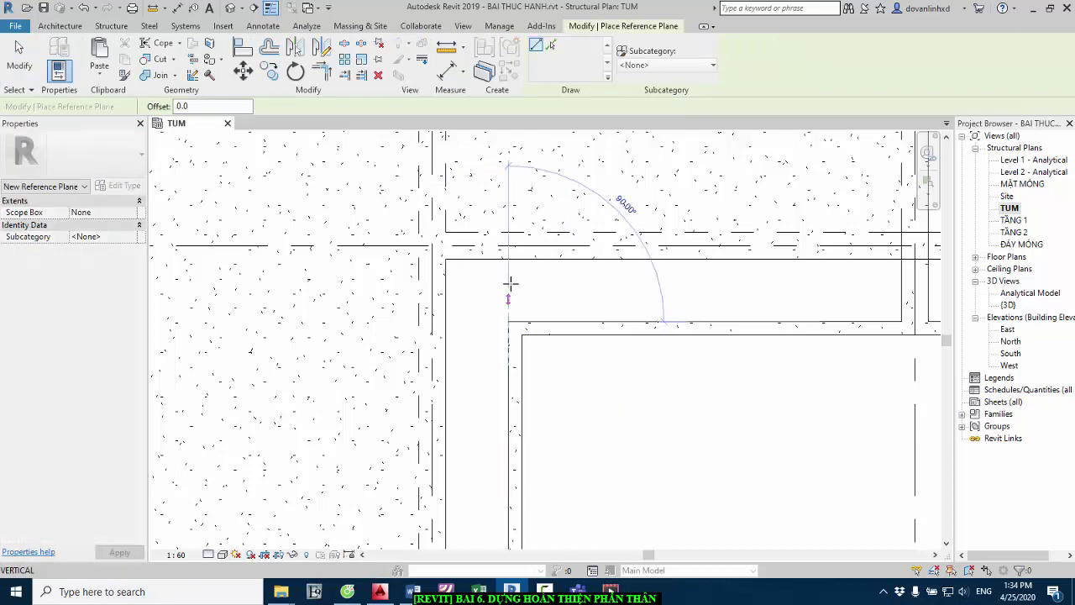
left_click(509, 257)
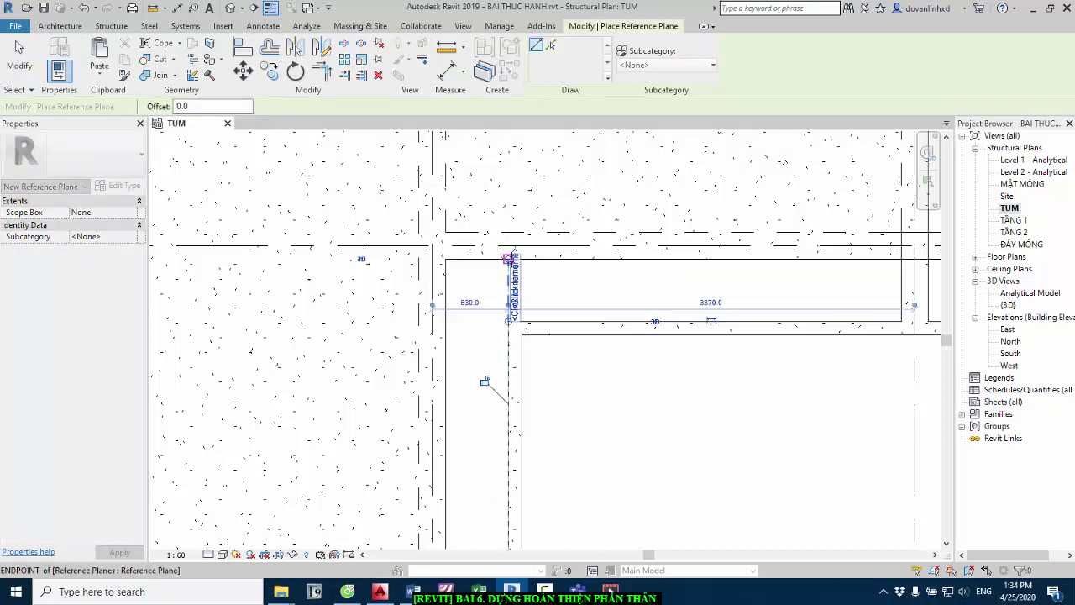
left_click(508, 321)
left_click(445, 321)
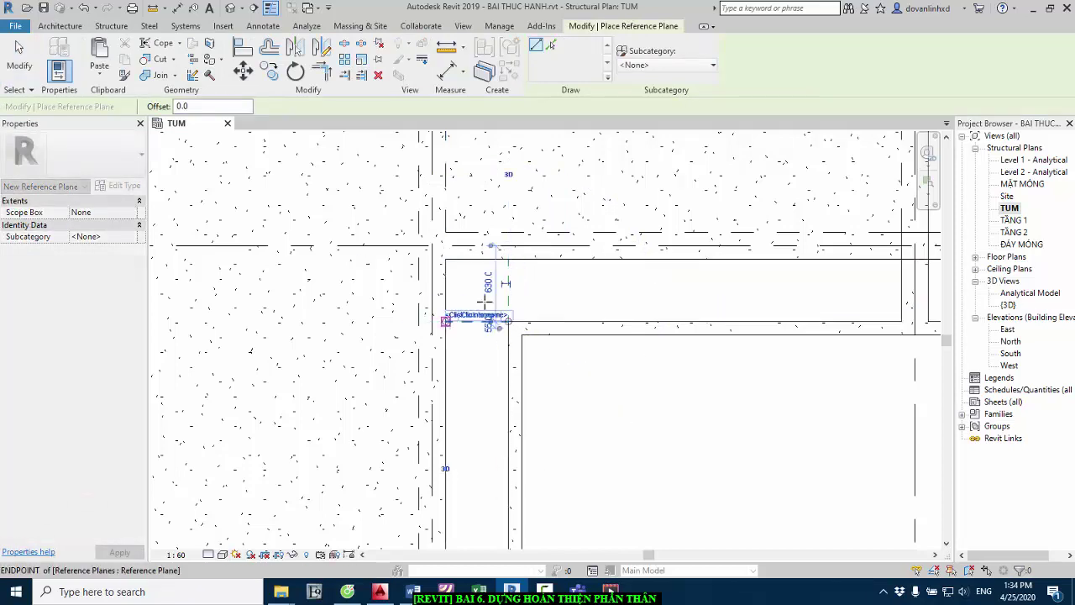
- Start the Beam tool from the Structure tab with the 22X35 concrete beam type
key("Escape")
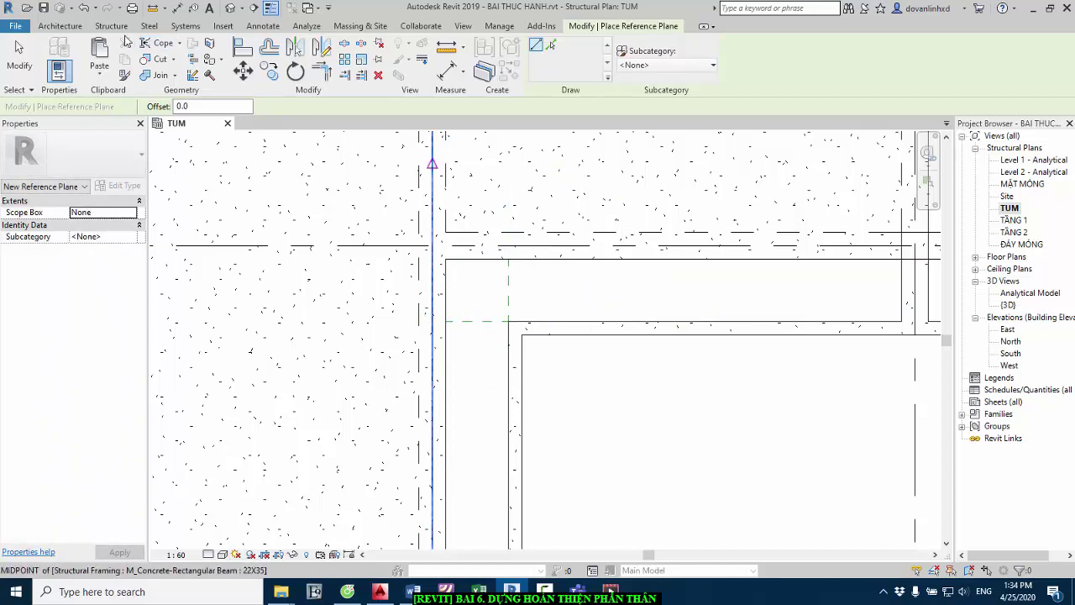
left_click(112, 26)
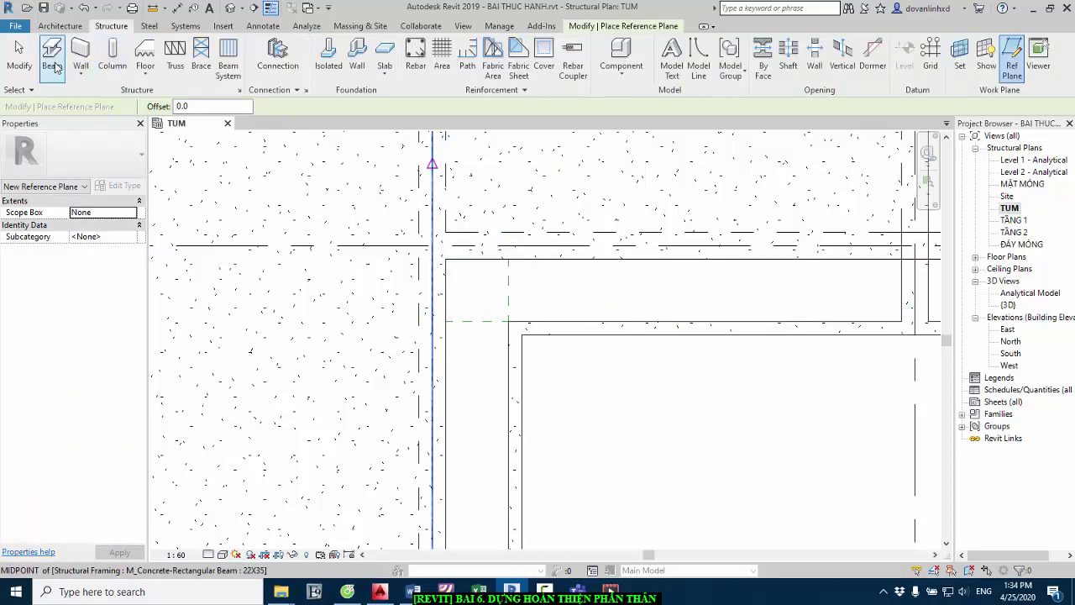
left_click(52, 58)
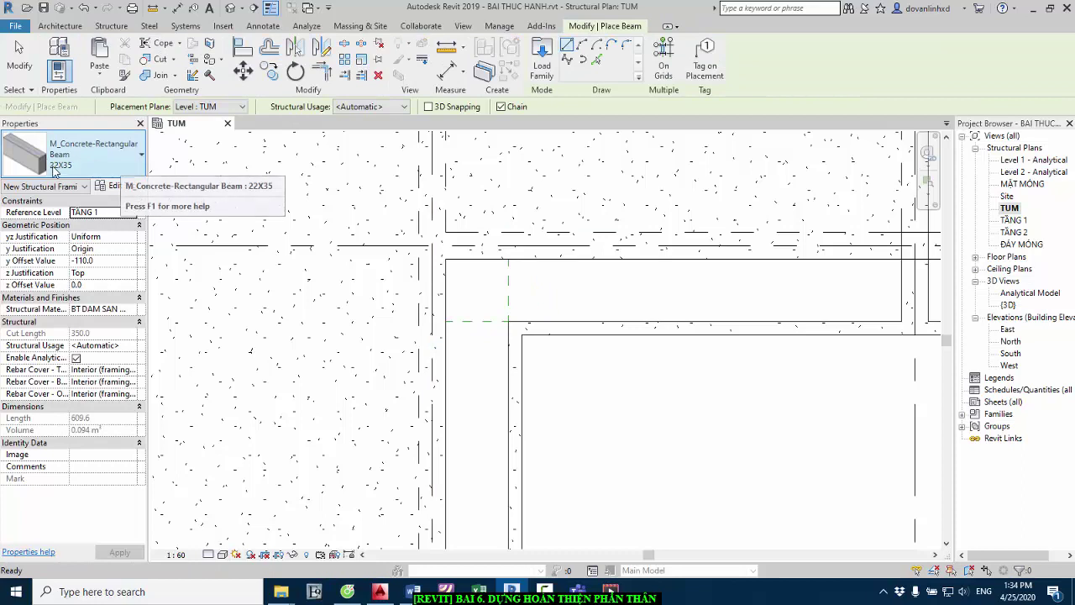
- Draw a short beam from the reference-plane endpoint, then a vertical 22X35 beam ending at the slab edge
scroll(512, 304, "up", 2)
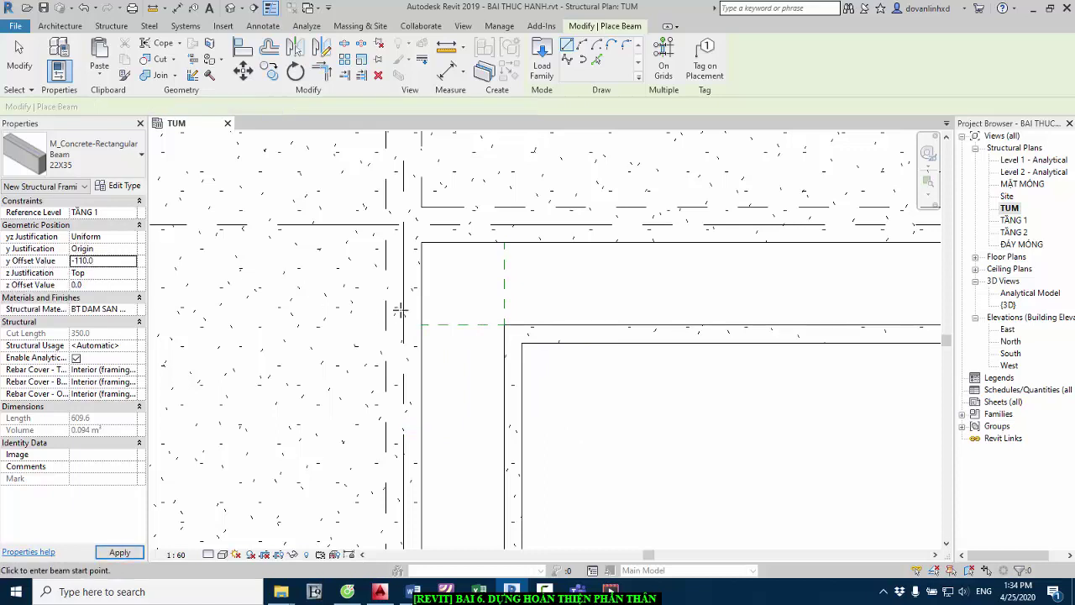
left_click(503, 326)
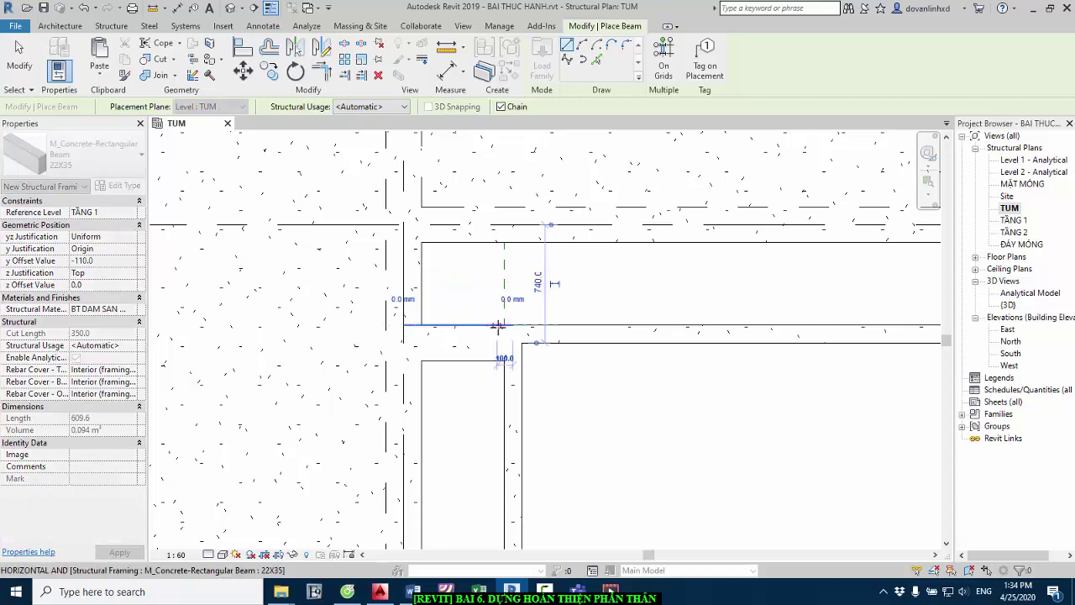
left_click(489, 360)
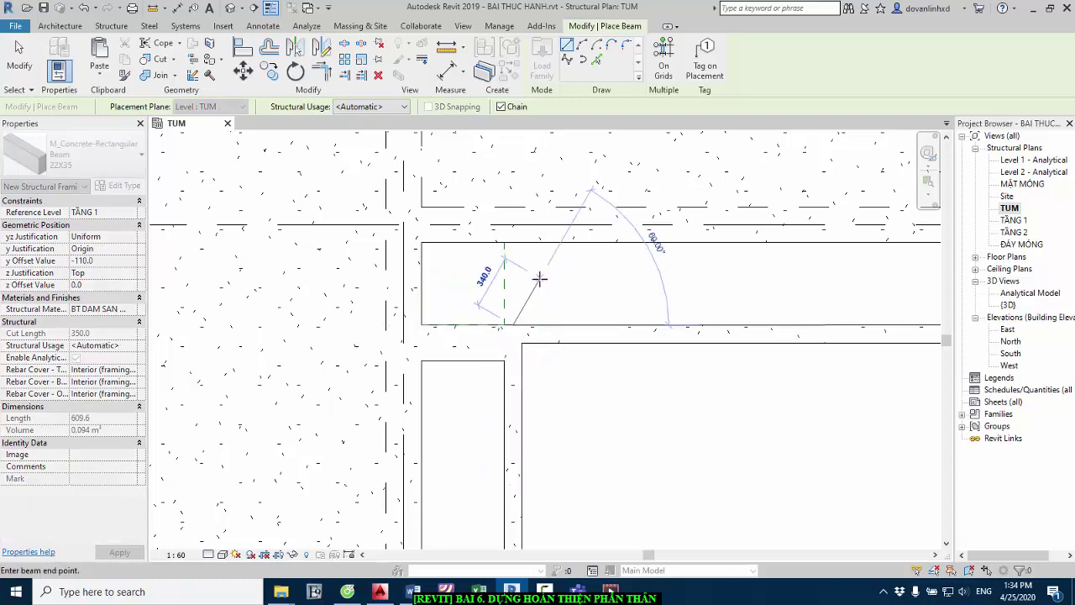
key("Escape")
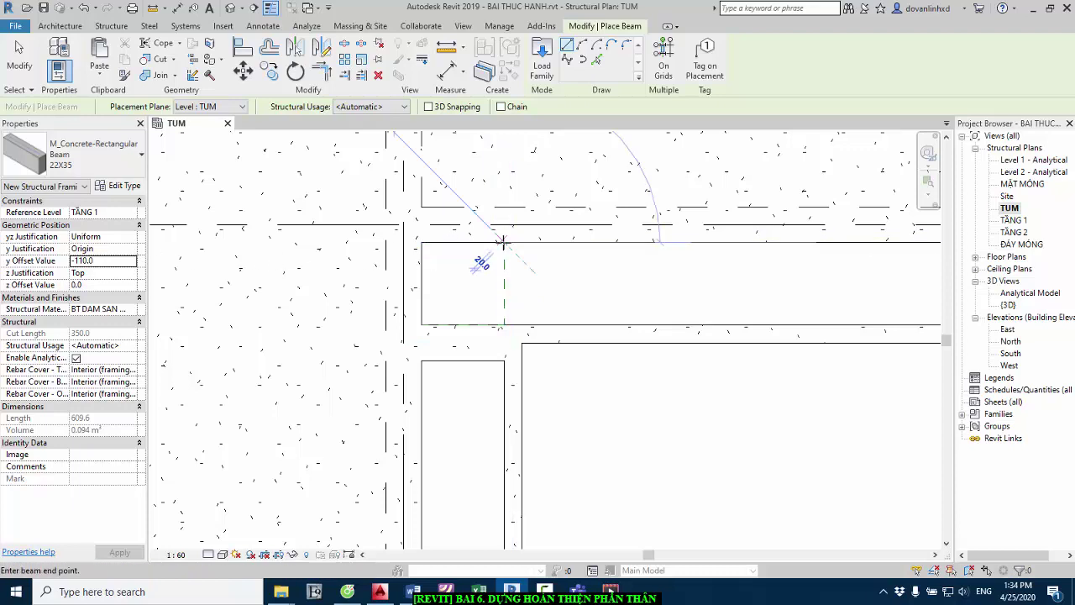
left_click(503, 242)
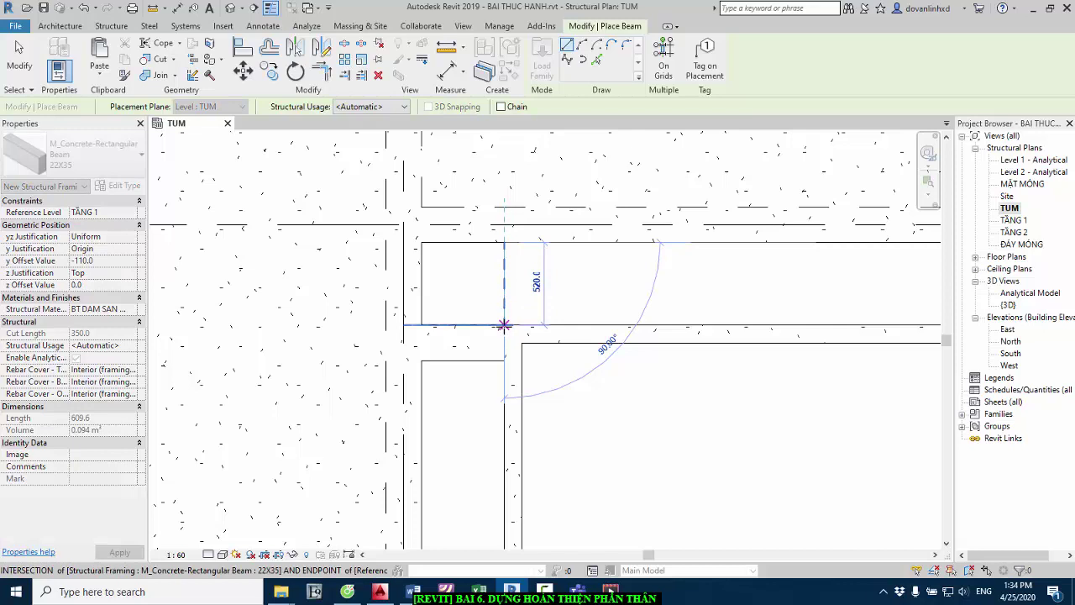
left_click(503, 325)
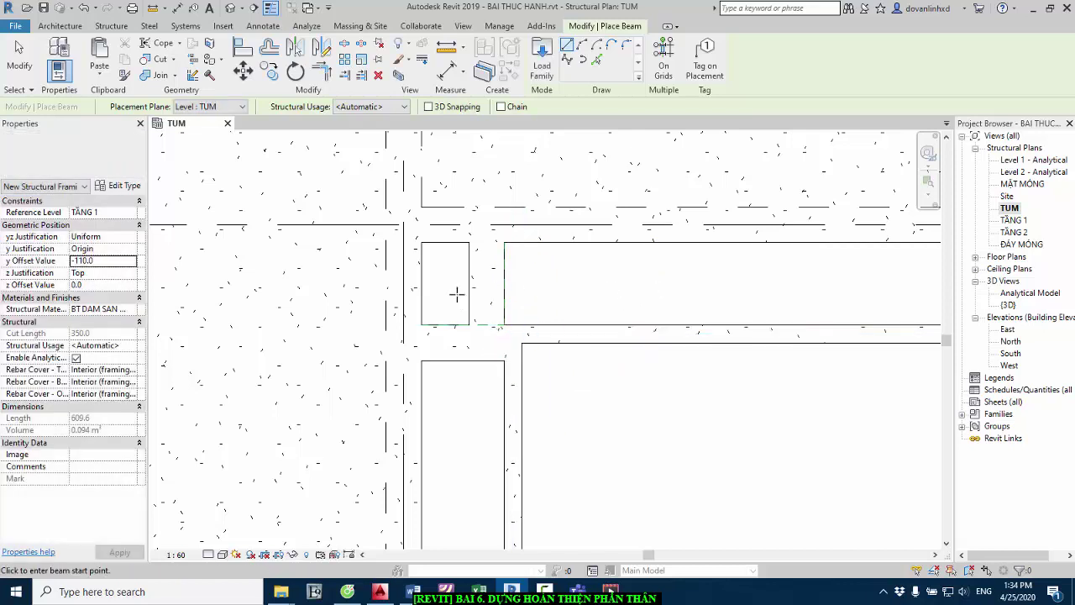
- Set the y offset to 110 and place a second vertical 22X35 beam along the reference plane
key("Escape")
type("110")
key("Return")
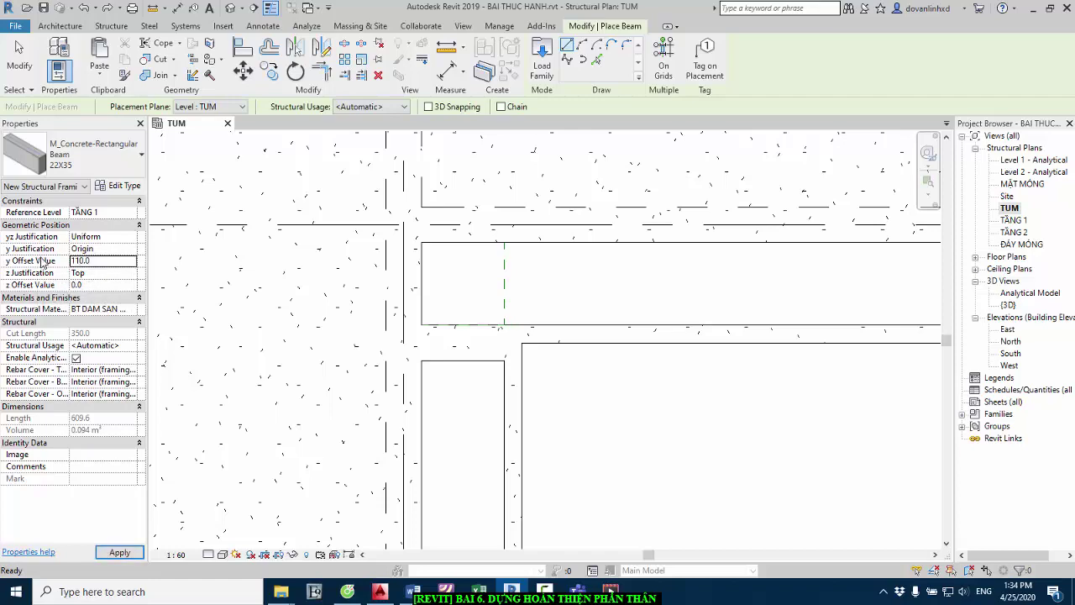
left_click(504, 242)
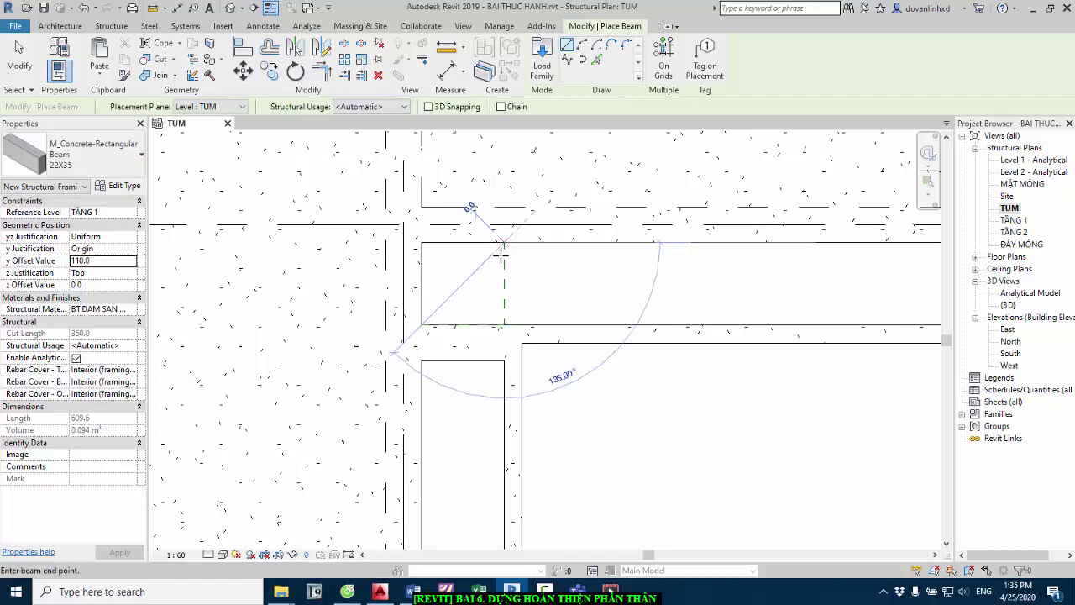
left_click(504, 316)
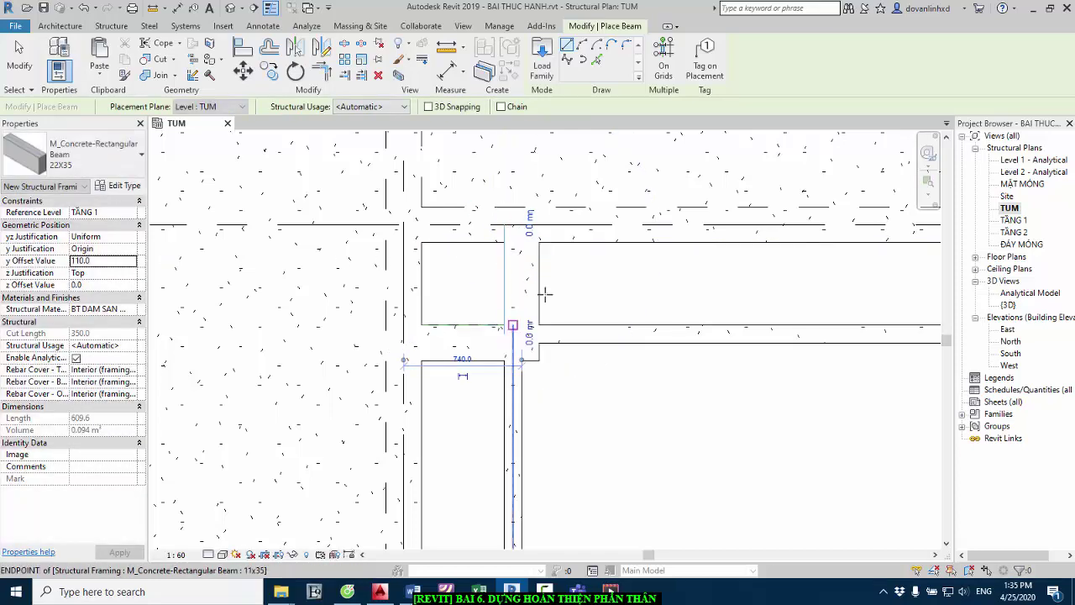
scroll(496, 311, "down", 2)
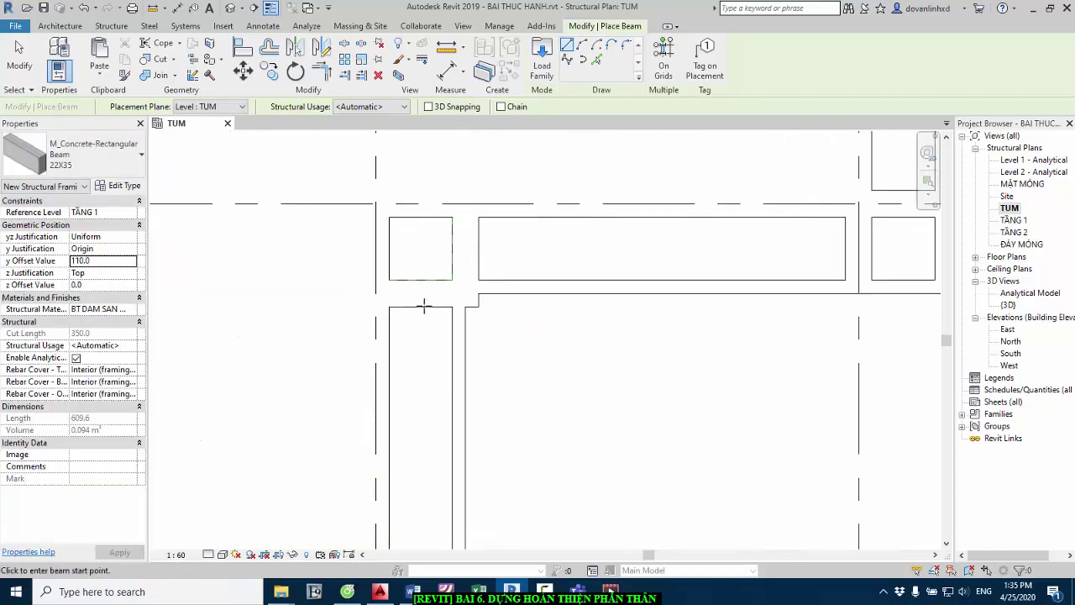
scroll(424, 308, "up", 3)
key("Escape")
key("Escape")
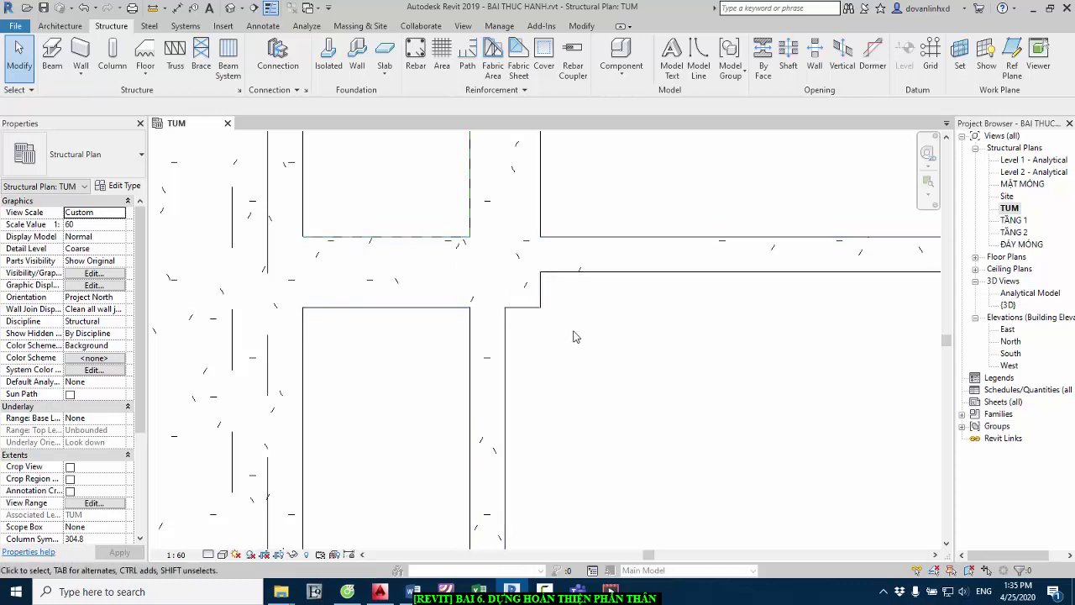
- Create in-place mass Mass 1 and extrude a small rectangle at the beam corner into a solid form
left_click(353, 26)
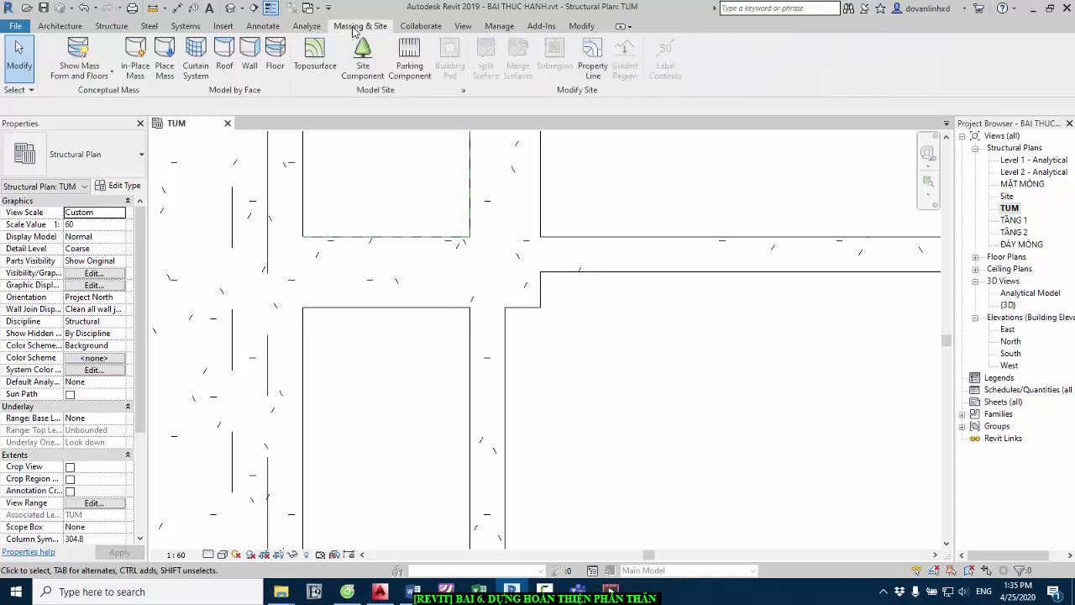
left_click(140, 77)
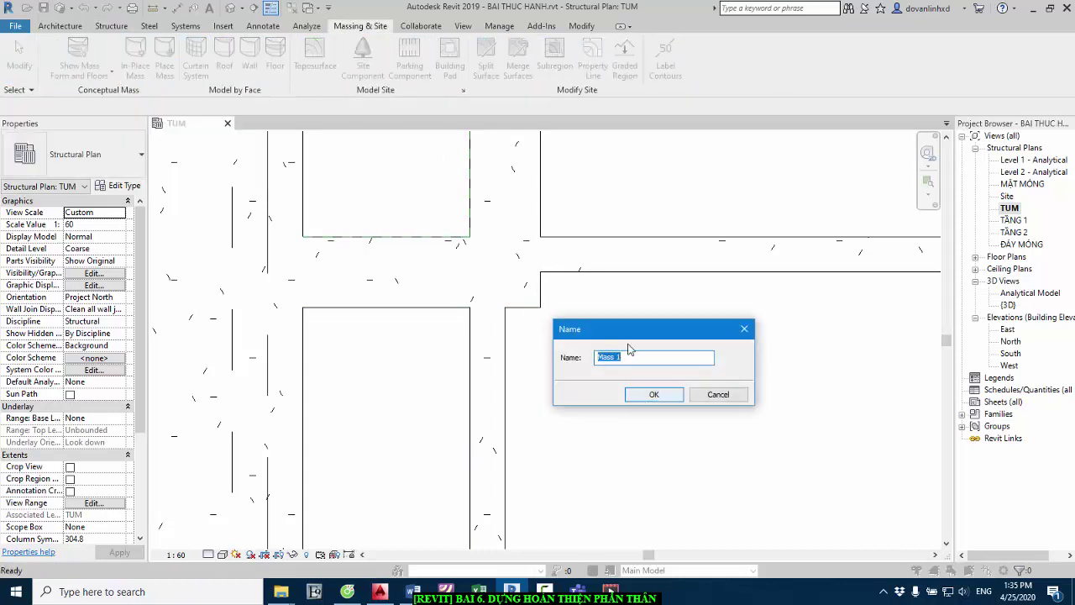
left_click(650, 394)
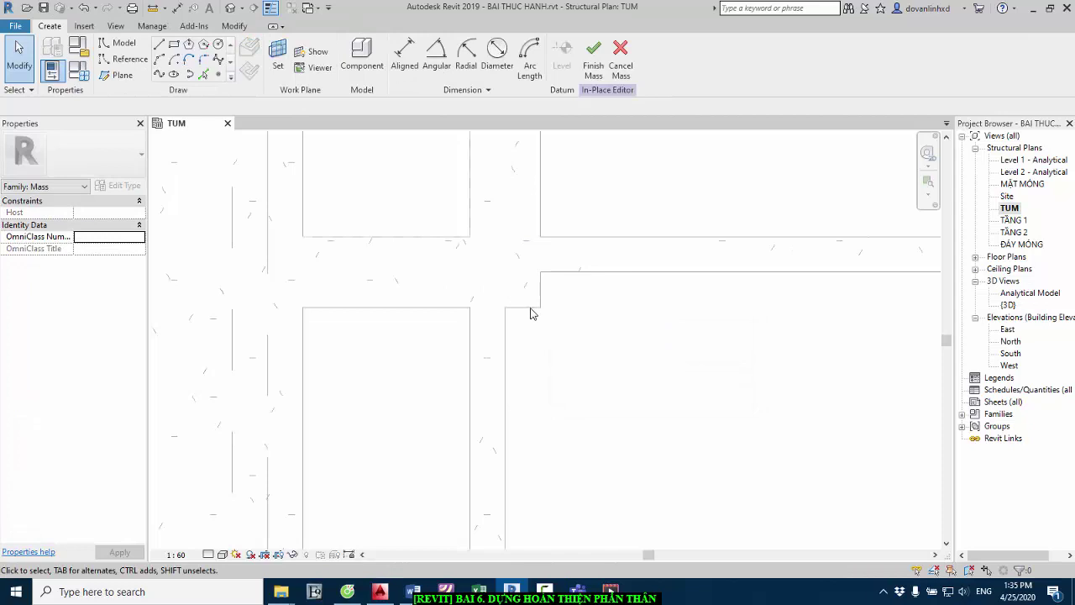
left_click(177, 47)
left_click(506, 308)
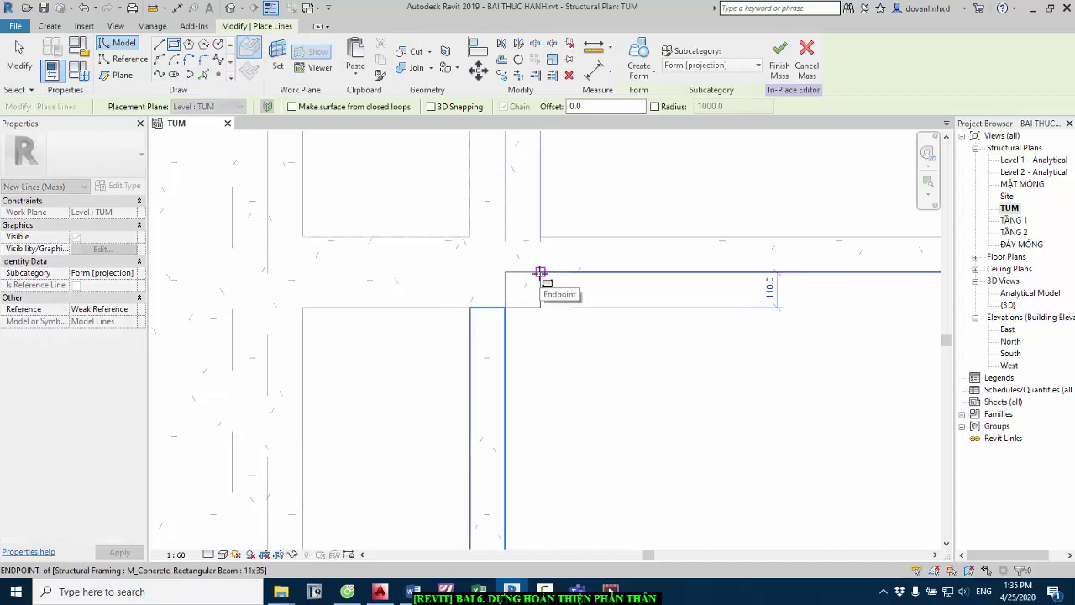
left_click(540, 273)
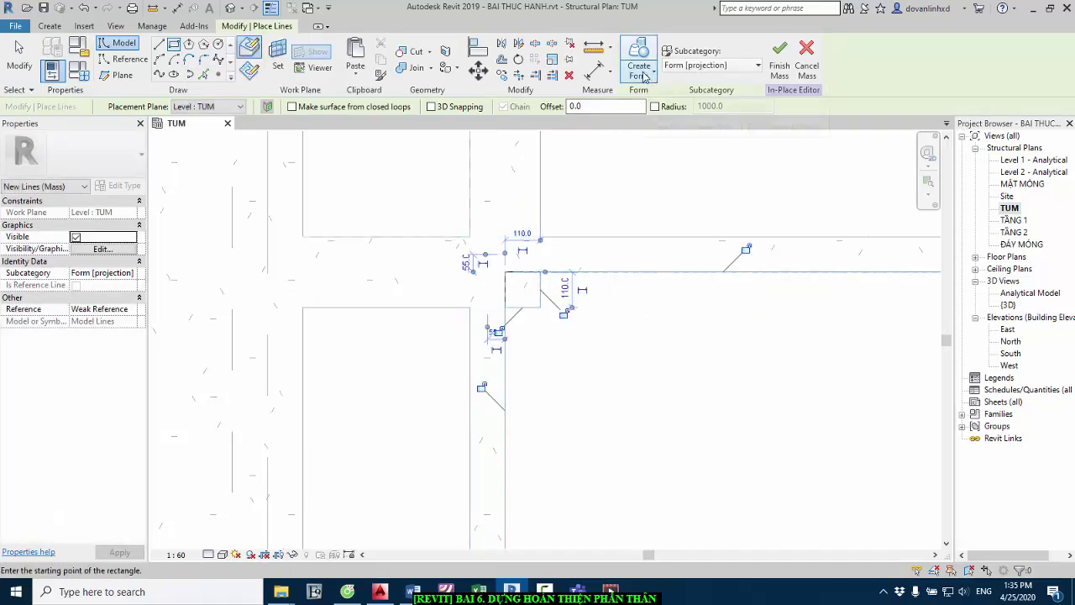
left_click(645, 77)
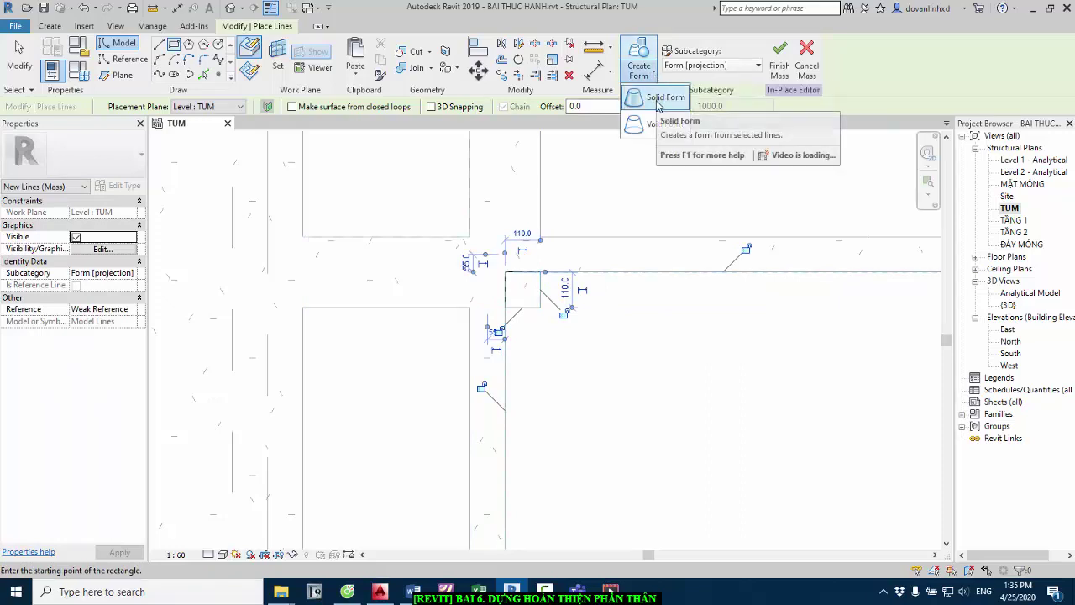
left_click(658, 99)
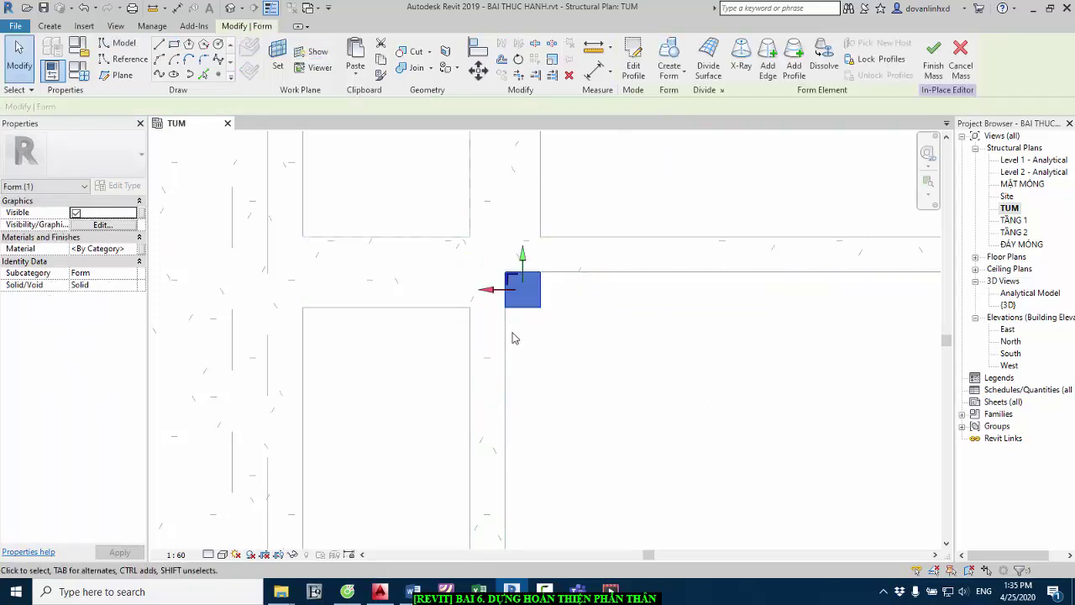
- Switch to the default 3D view and zoom and orbit toward the mass box on the column top
left_click(230, 8)
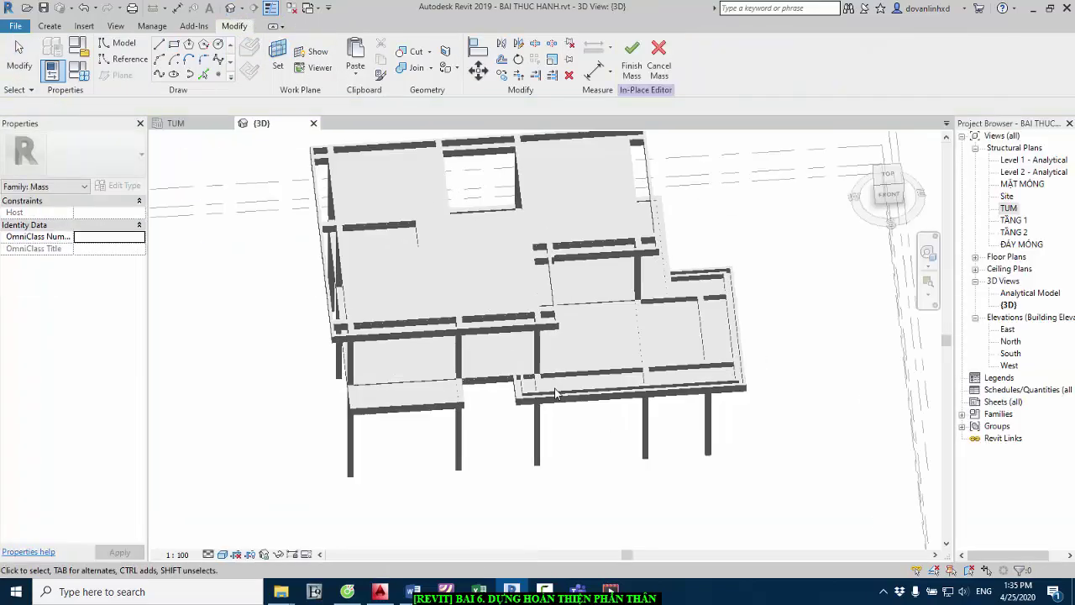
scroll(554, 393, "up", 1)
scroll(644, 260, "up", 1)
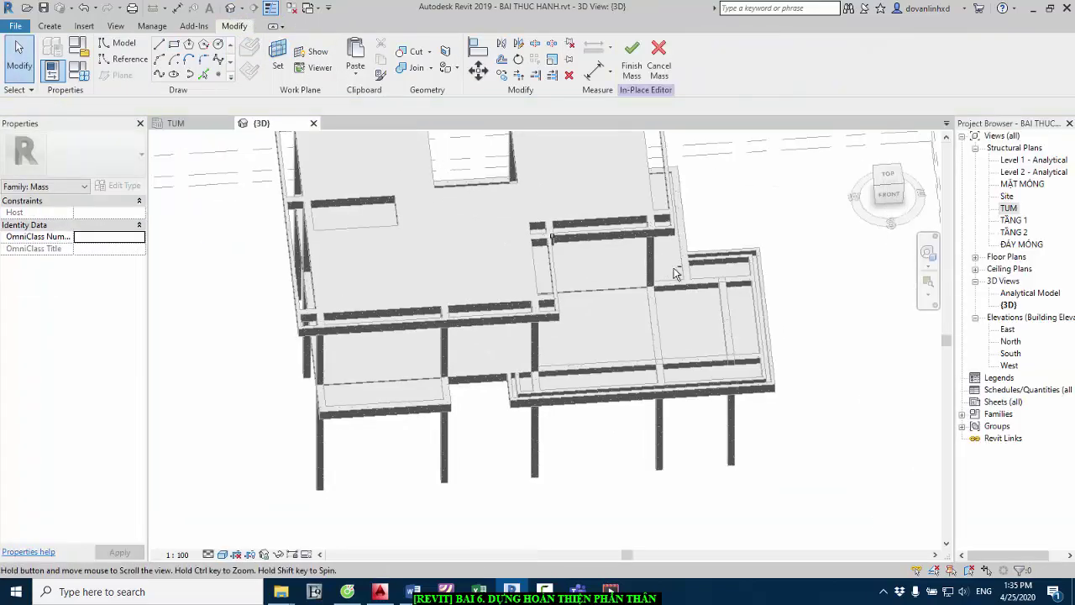
scroll(672, 271, "up", 2)
scroll(542, 252, "up", 3)
scroll(542, 252, "up", 2)
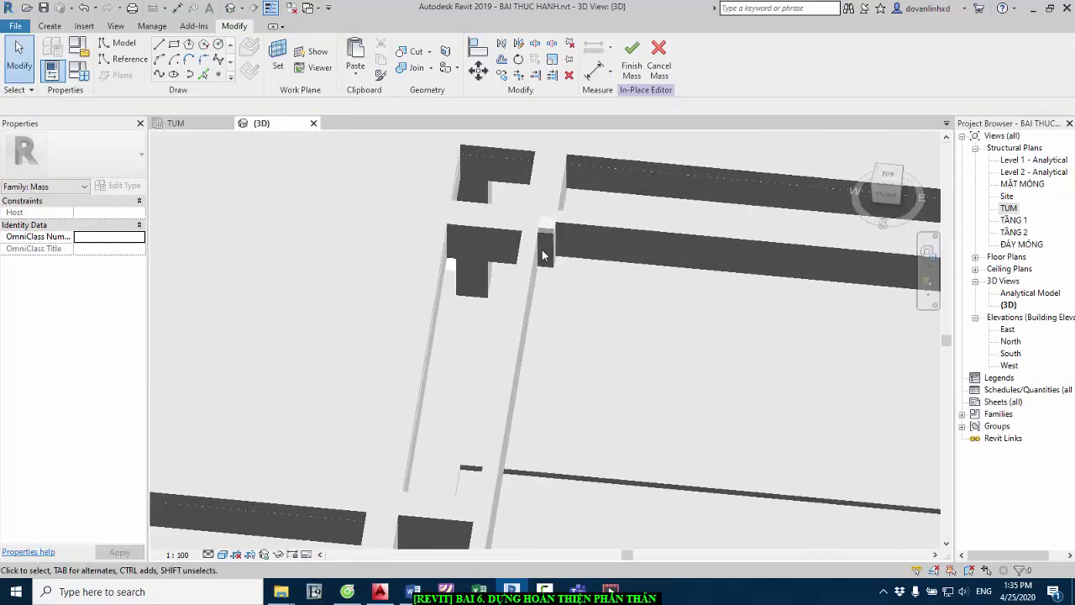
scroll(546, 252, "up", 2)
scroll(553, 245, "up", 2)
scroll(538, 294, "up", 1)
scroll(470, 277, "down", 2)
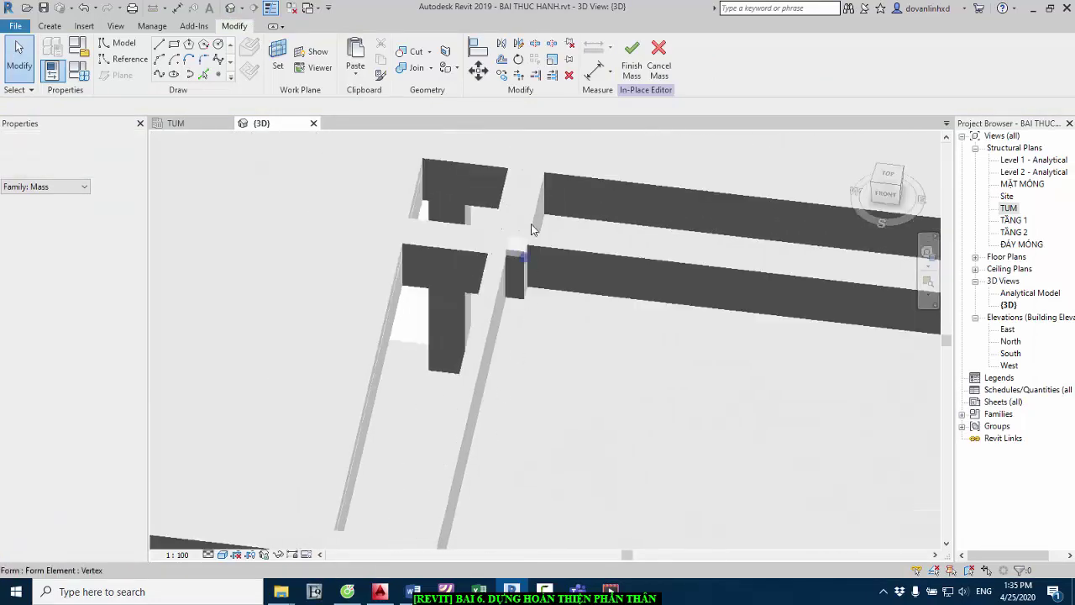
scroll(518, 257, "up", 2)
middle_click_drag(511, 300, 511, 276, "shift")
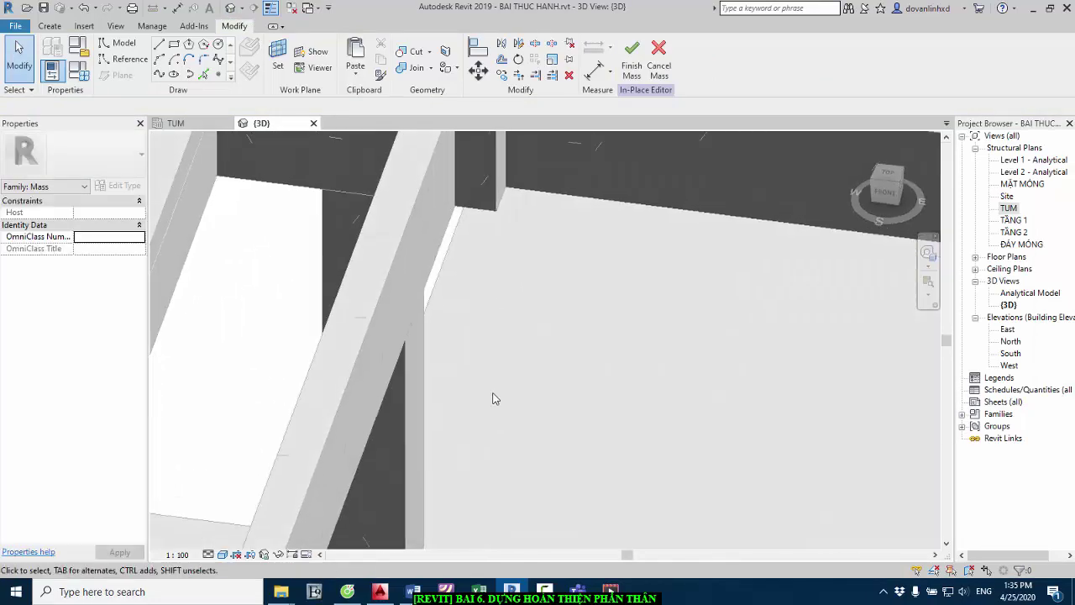
scroll(492, 396, "down", 3)
scroll(487, 228, "up", 1)
scroll(482, 215, "up", 1)
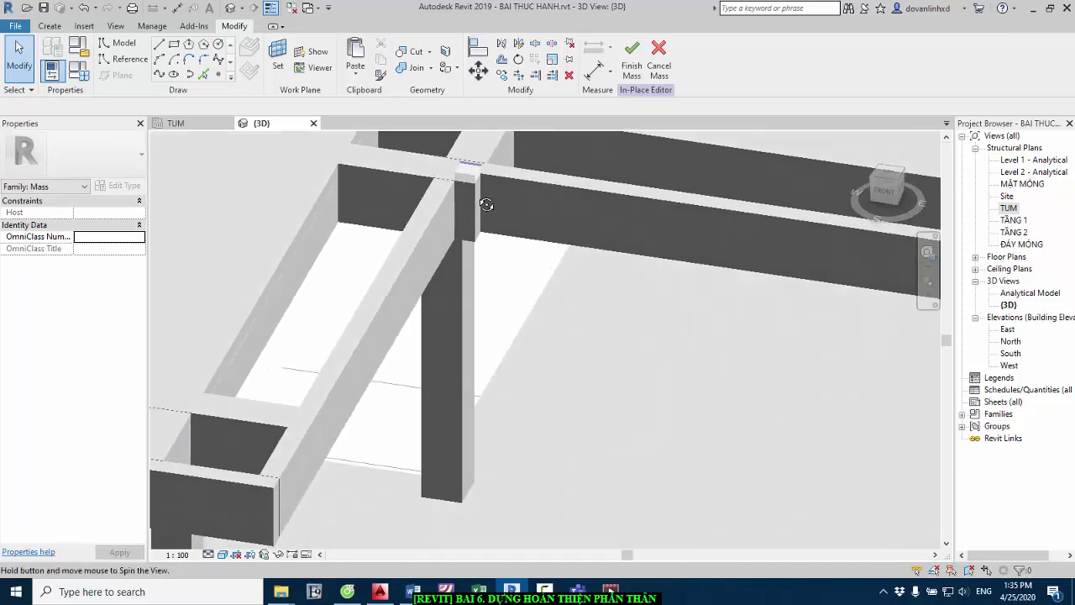
scroll(482, 204, "up", 1)
scroll(471, 181, "up", 1)
middle_click_drag(472, 194, 449, 216, "shift")
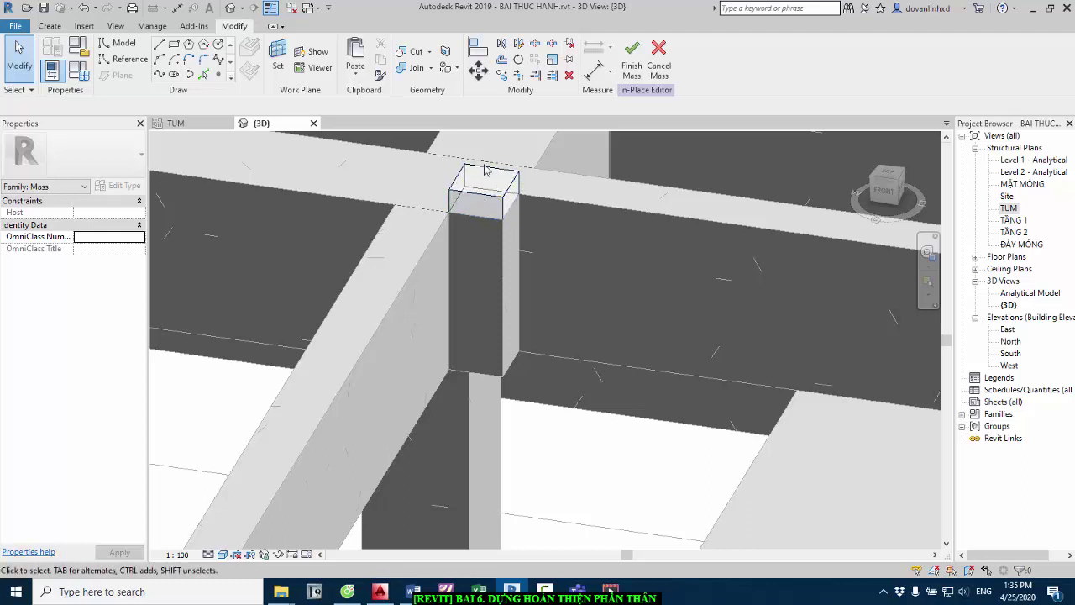
- Finish the mass and stretch the box down to the beam bottom
left_click(632, 74)
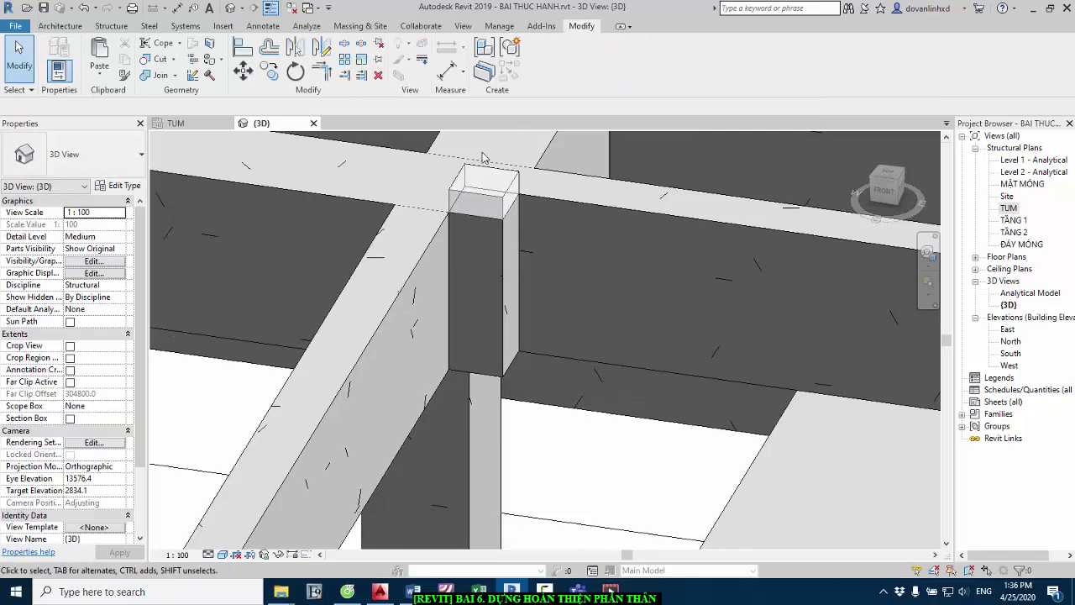
left_click(475, 202)
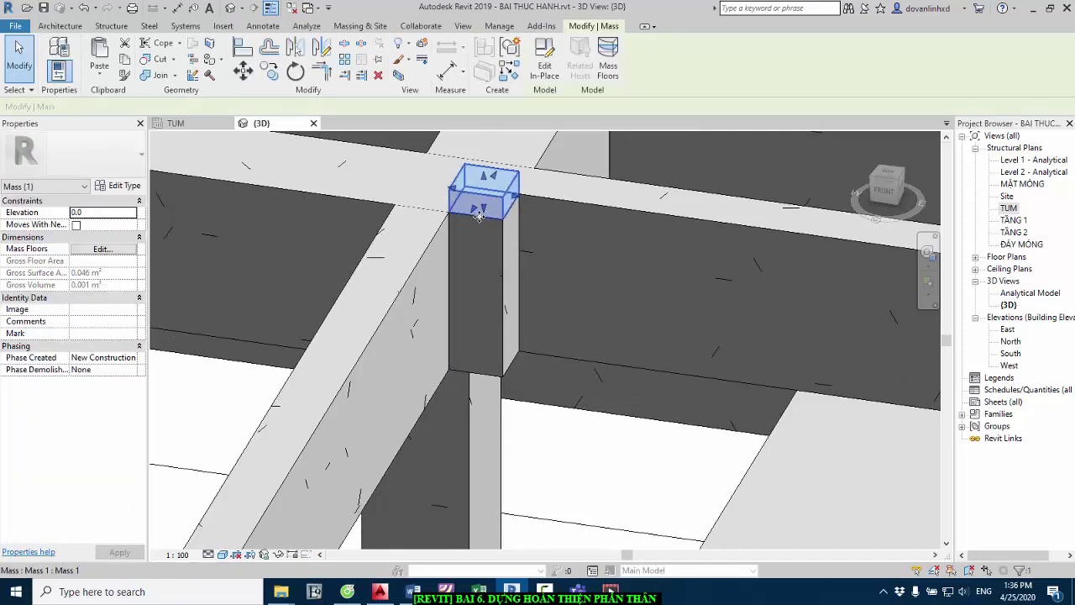
left_click_drag(485, 209, 484, 266)
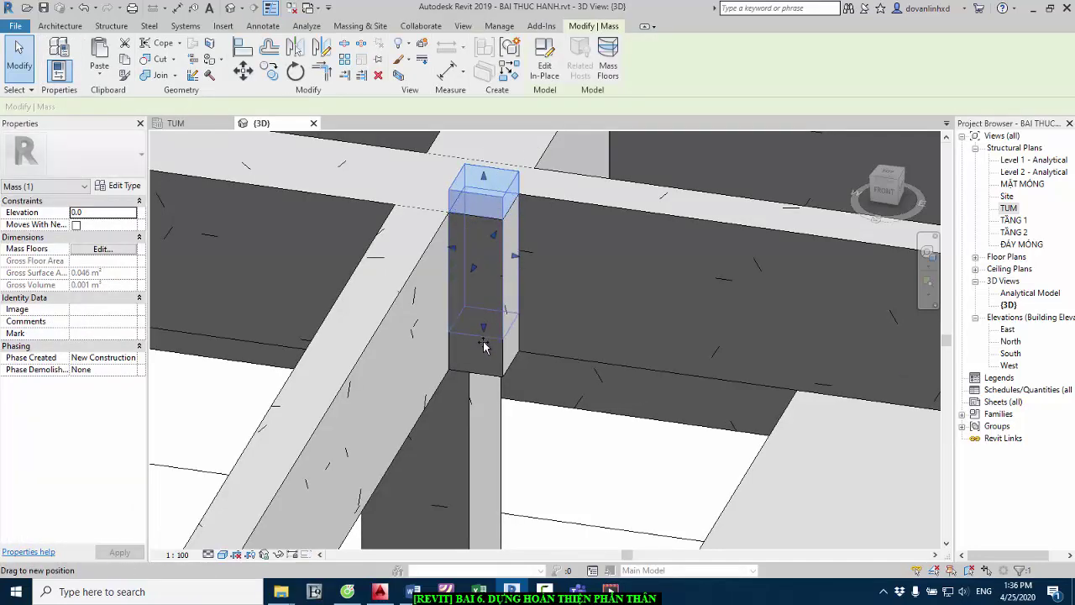
left_click_drag(484, 380, 484, 382)
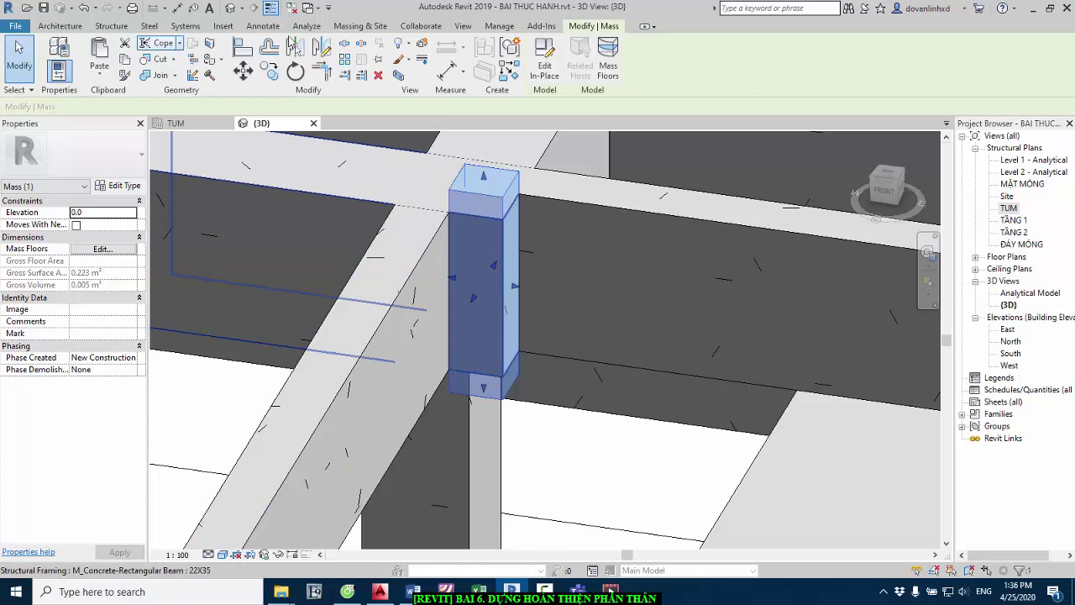
- Cut the left beam with the mass box using Cut Geometry
left_click(172, 59)
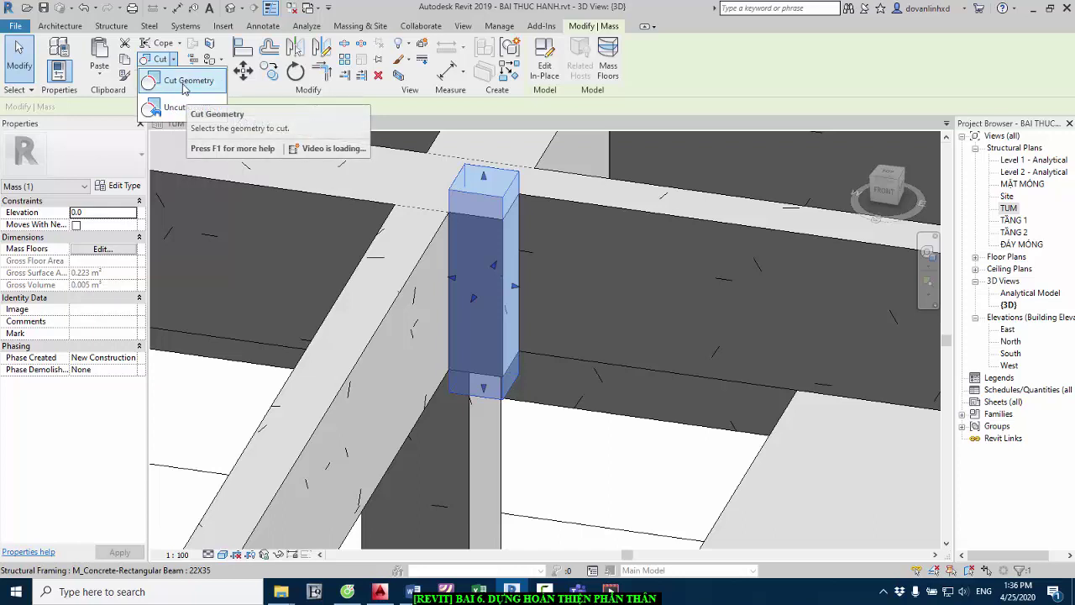
left_click(186, 81)
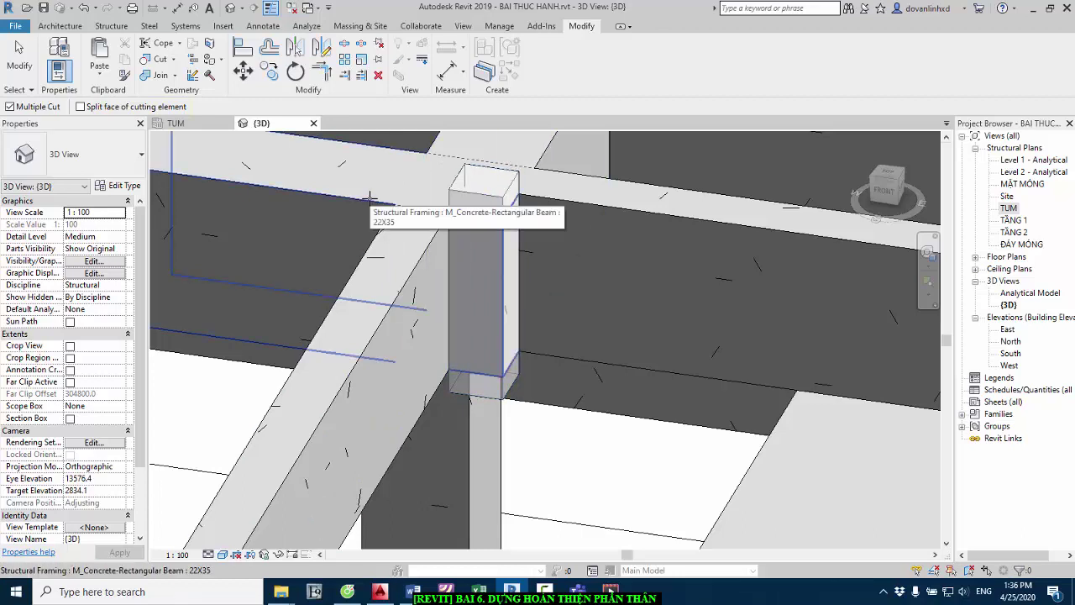
left_click(370, 199)
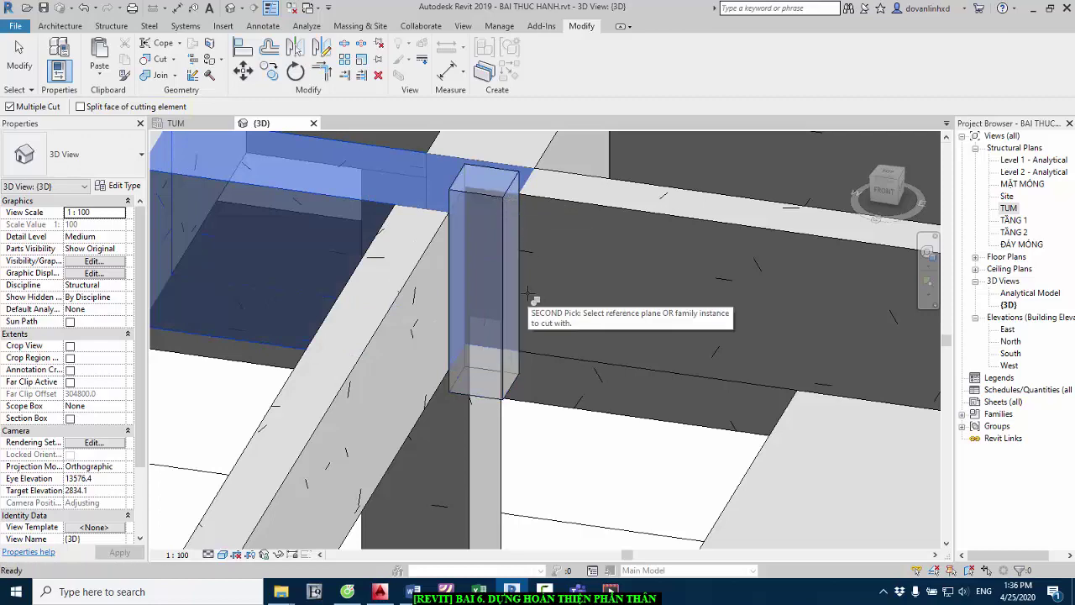
left_click(487, 252)
key("Escape")
mouse_move(473, 233)
middle_mouse_down("shift")
mouse_move(488, 252)
mouse_move(463, 256)
middle_mouse_up("shift")
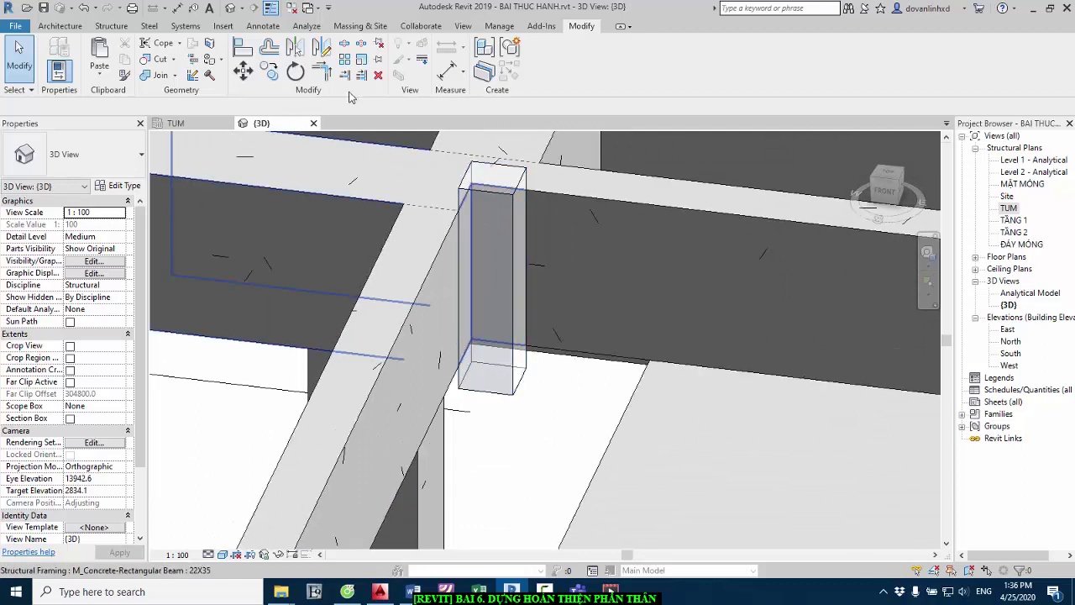
- Set Show Mass to 'Show Mass by View Settings' to hide the mass, and orbit to view the beams
left_click(360, 27)
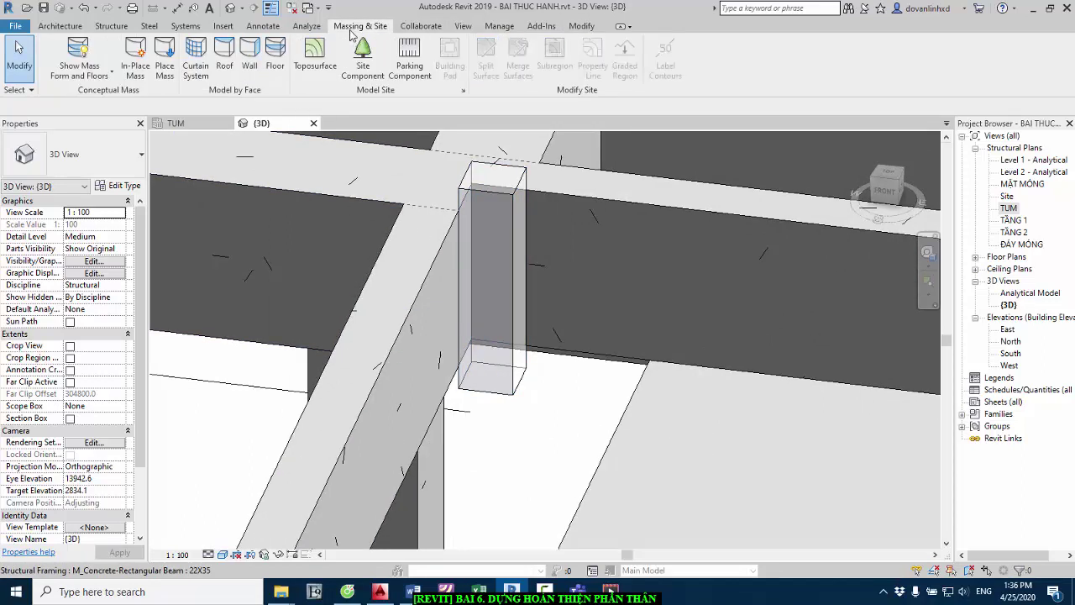
left_click(76, 72)
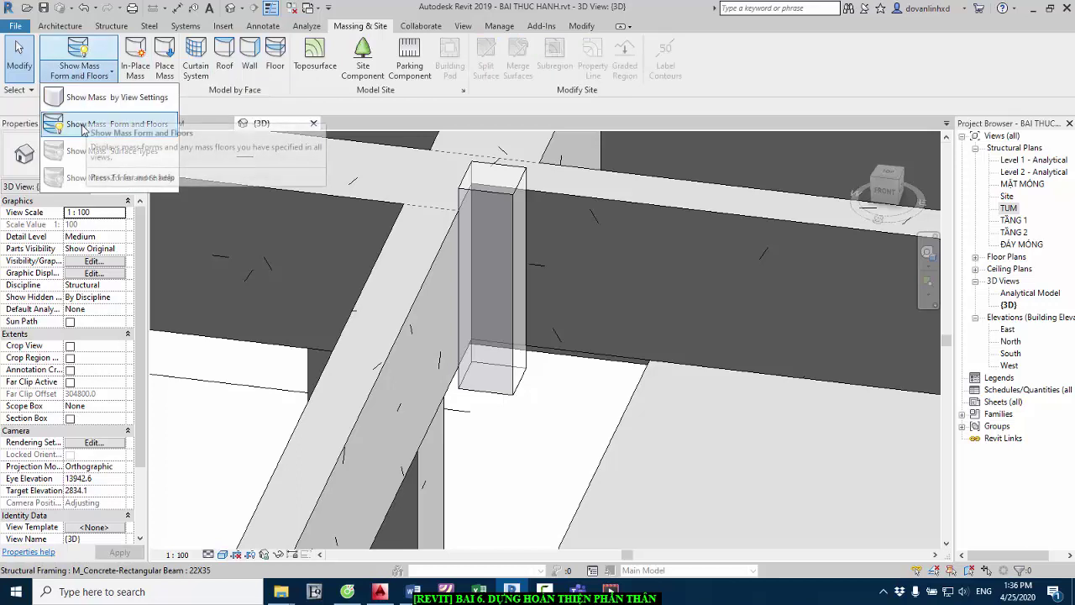
left_click(89, 124)
left_click(90, 70)
left_click(94, 104)
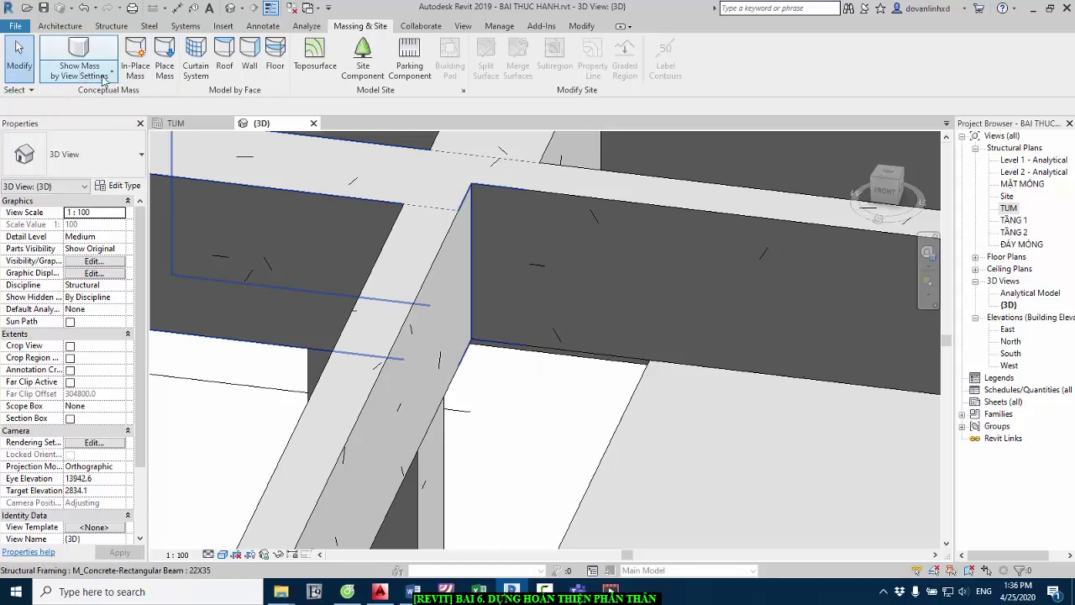
left_click(115, 75)
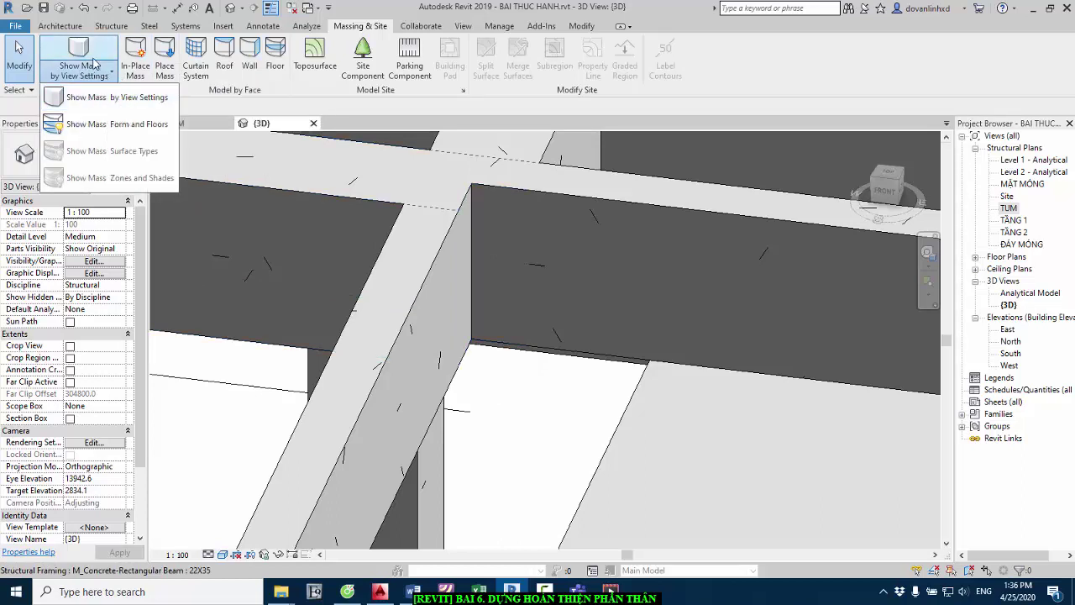
left_click(116, 103)
scroll(530, 252, "down", 2)
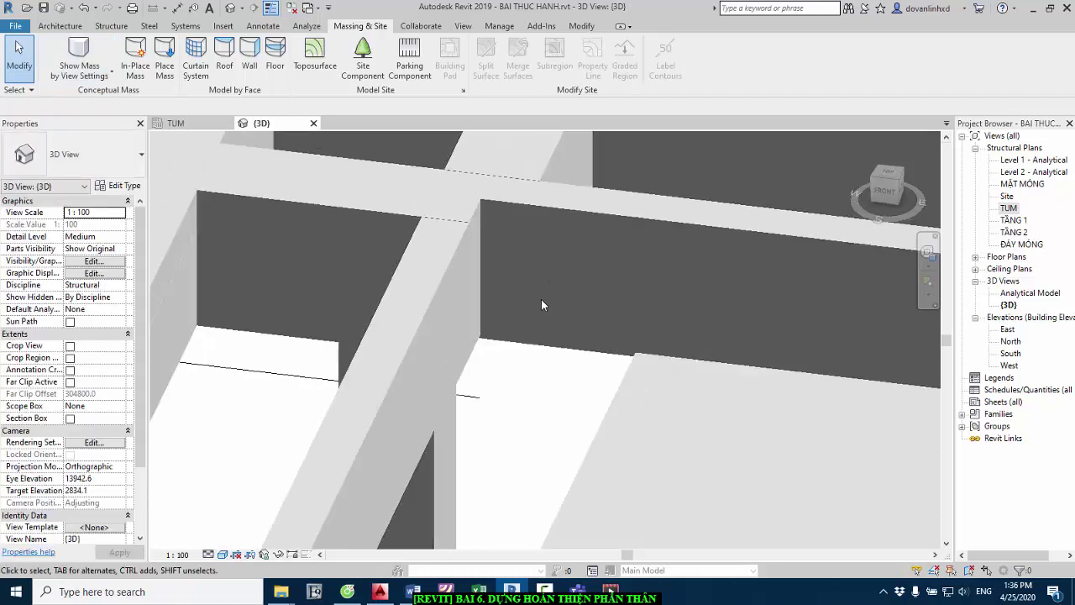
scroll(489, 232, "down", 2)
scroll(480, 223, "down", 3)
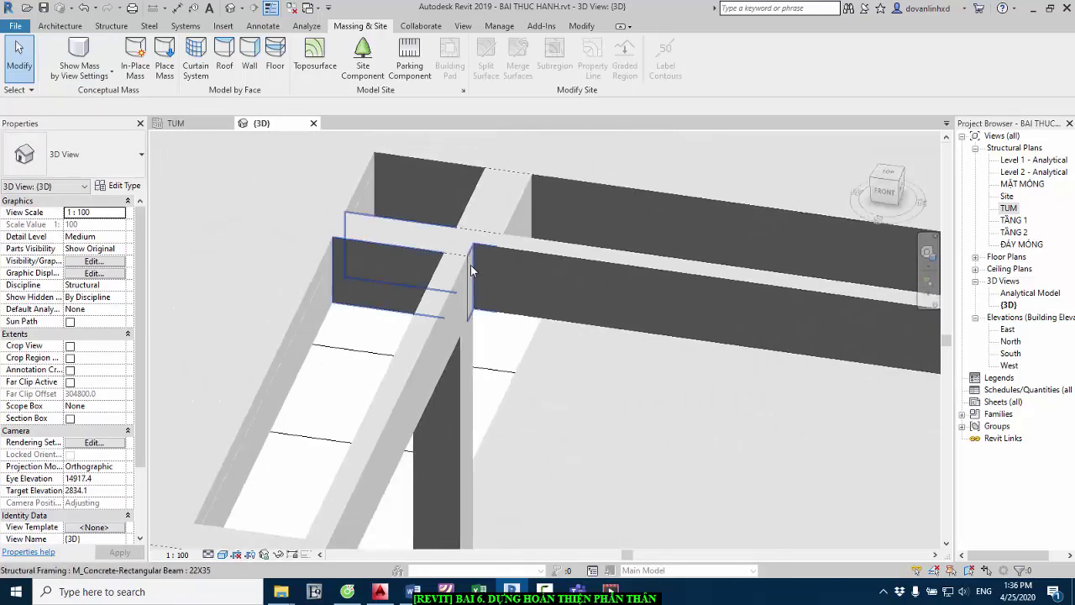
mouse_move(504, 273)
middle_mouse_down("shift")
mouse_move(536, 280)
mouse_move(708, 218)
middle_mouse_up("shift")
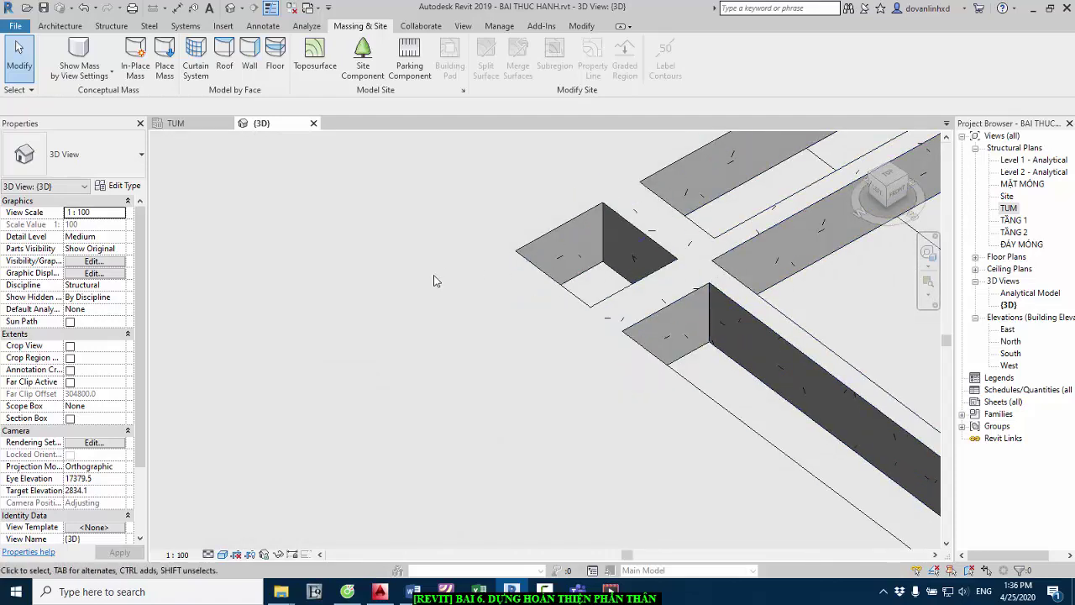
scroll(434, 281, "down", 2)
- Return to the TUM structural plan and zoom out to show the whole plan
key("ctrl+Tab")
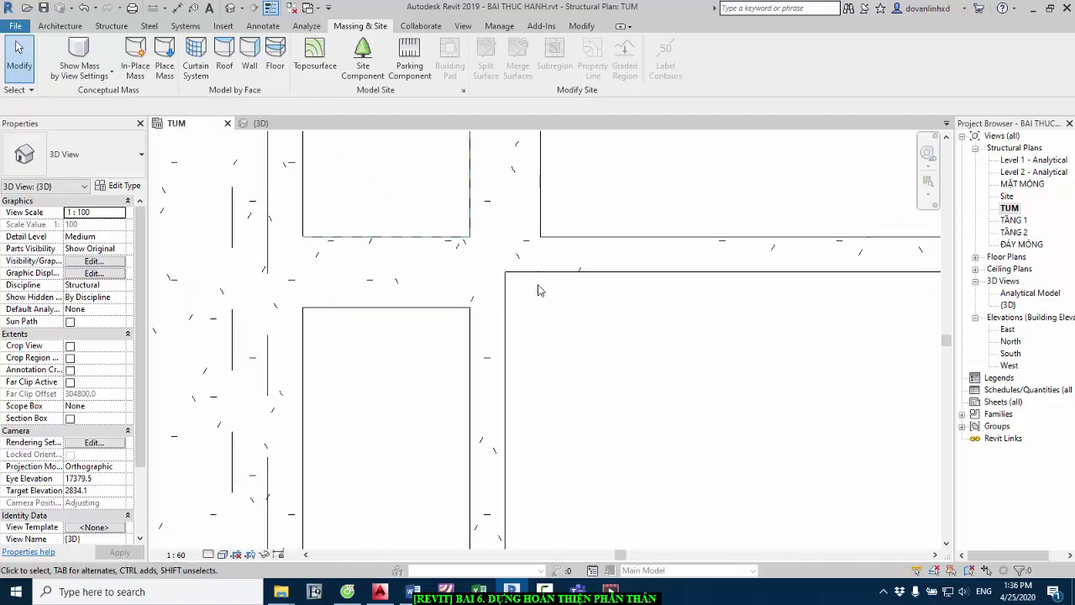
scroll(540, 288, "down", 2)
scroll(428, 269, "down", 2)
scroll(540, 239, "down", 1)
mouse_move(436, 216)
middle_mouse_down()
mouse_move(463, 285)
mouse_move(485, 295)
middle_mouse_up()
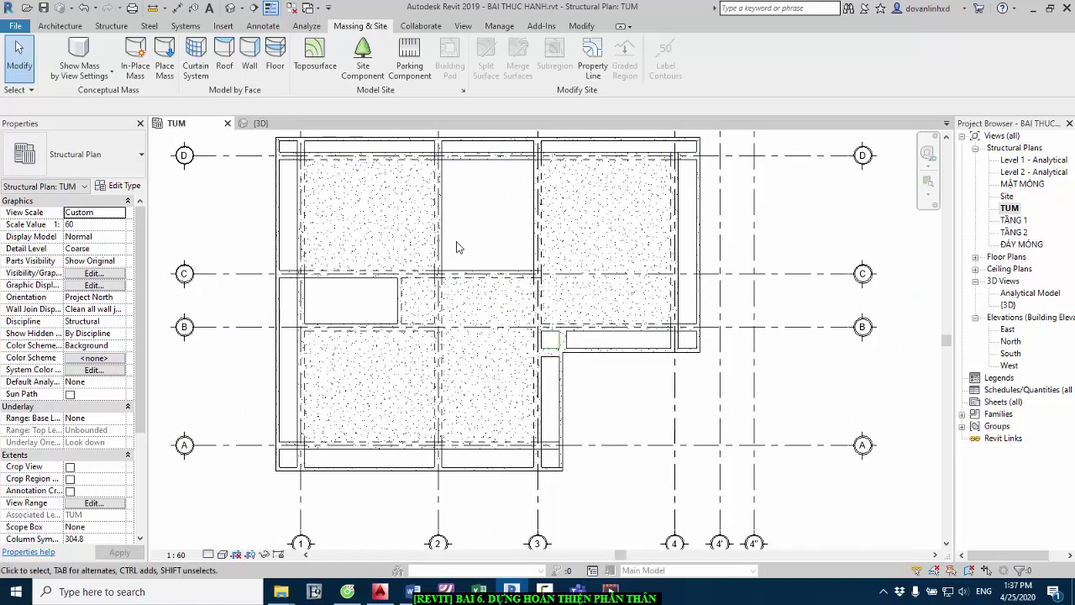
- In AutoCAD, measure the 260 gap between the slab edge lines with DLI, then return to Revit
left_click(394, 585)
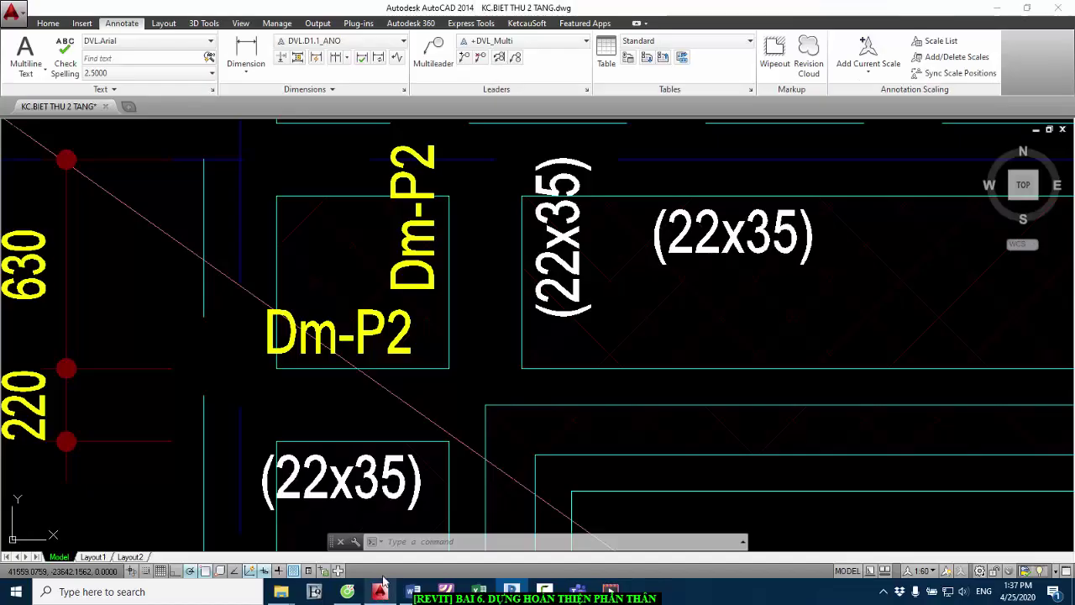
scroll(449, 311, "down", 2)
scroll(446, 306, "down", 3)
scroll(443, 304, "down", 2)
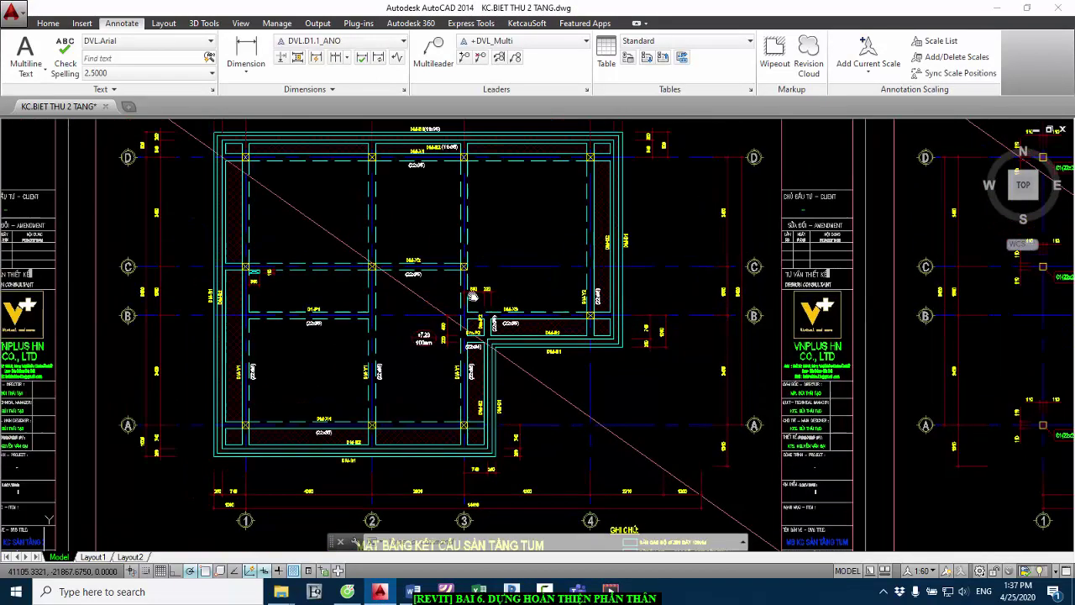
middle_click_drag(443, 304, 479, 330)
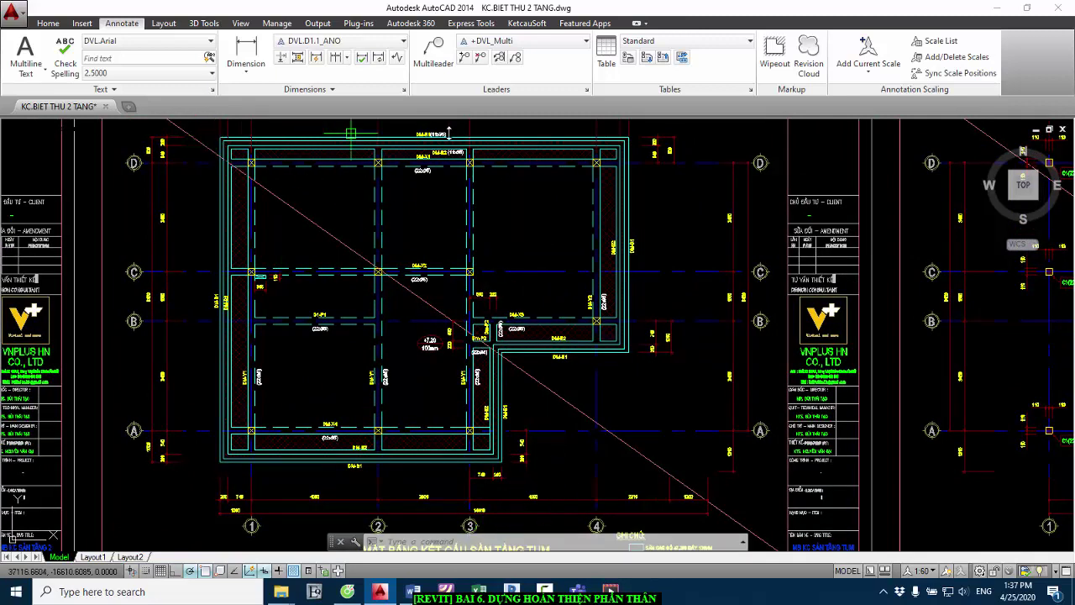
scroll(591, 125, "up", 7)
type("dli")
key("space")
left_click(492, 198)
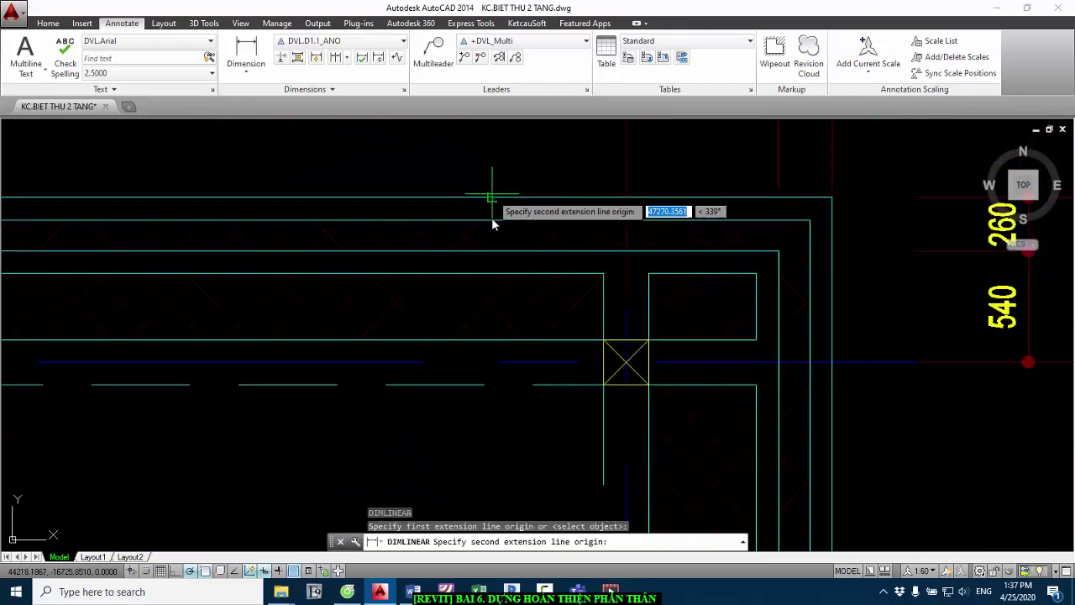
left_click(493, 257)
key("Escape")
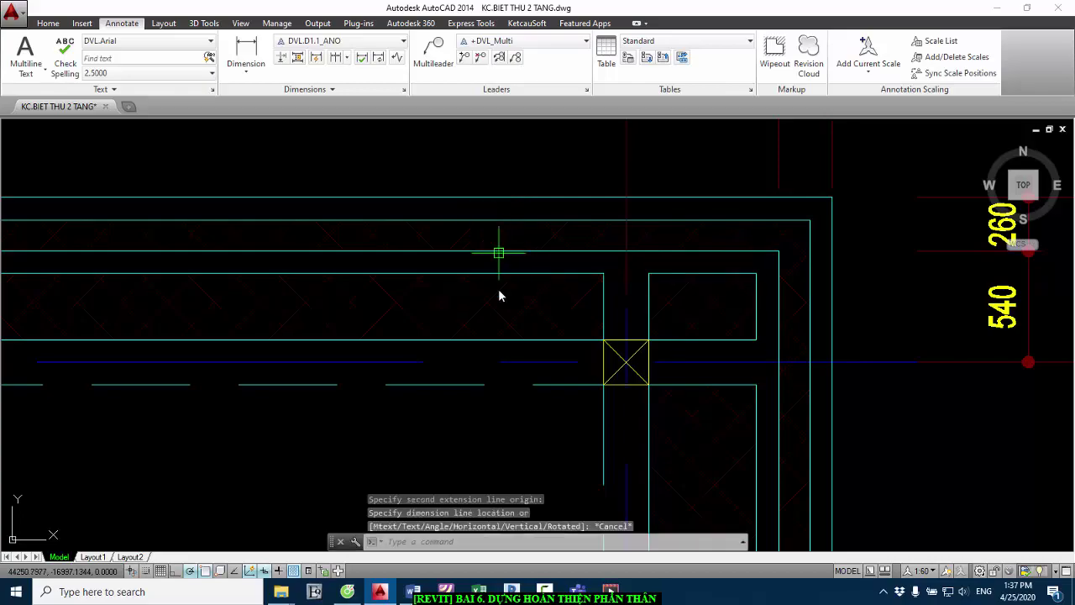
left_click(526, 598)
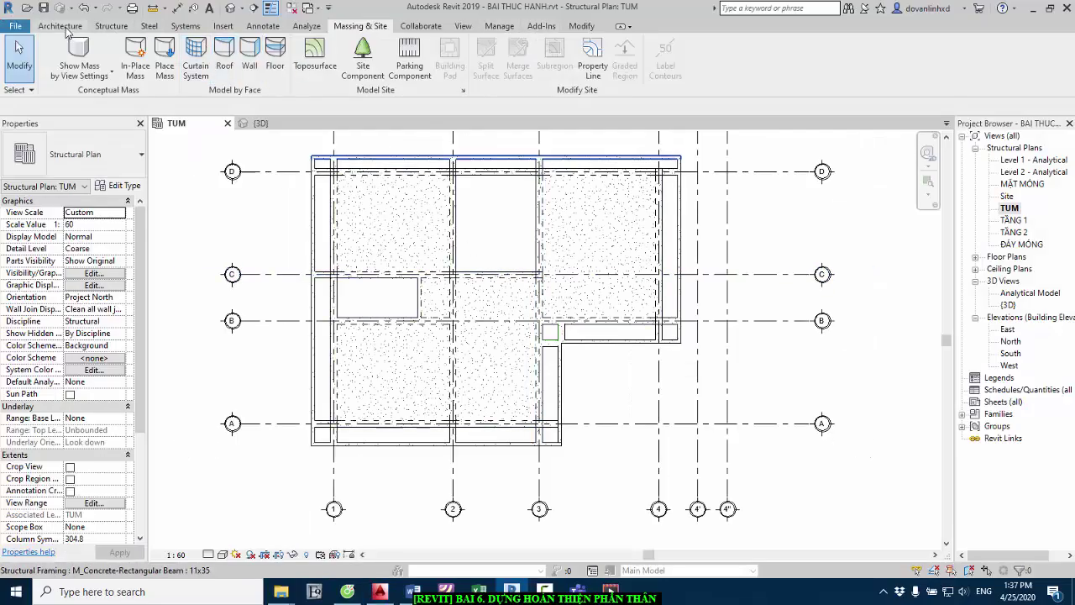
- Offset copies of the left, top, right, lower-right and inner vertical beams 260 outward
left_click(107, 27)
left_click(60, 28)
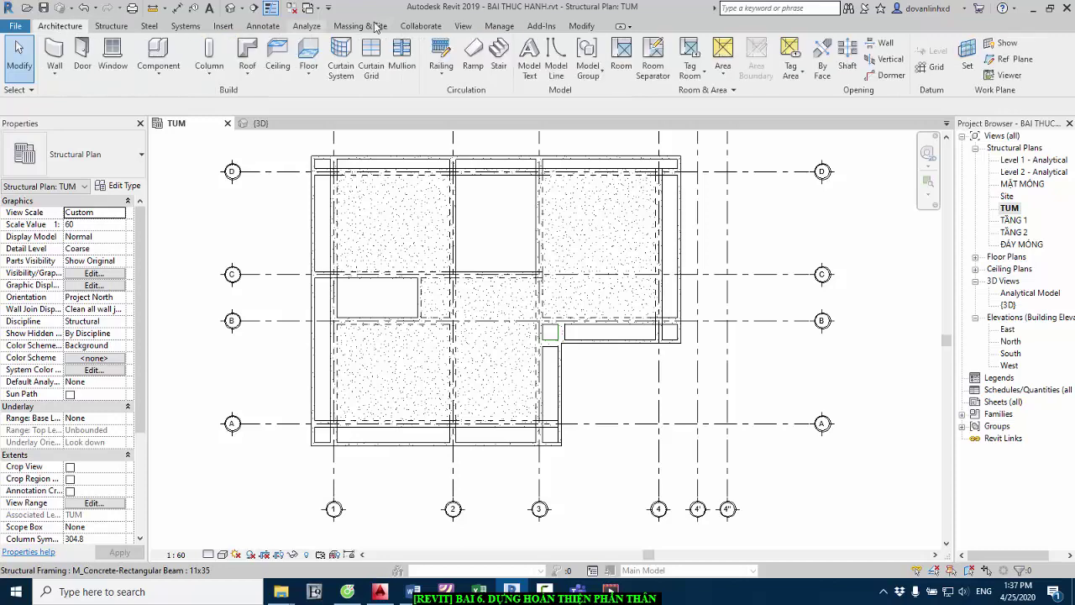
left_click(576, 27)
left_click(270, 50)
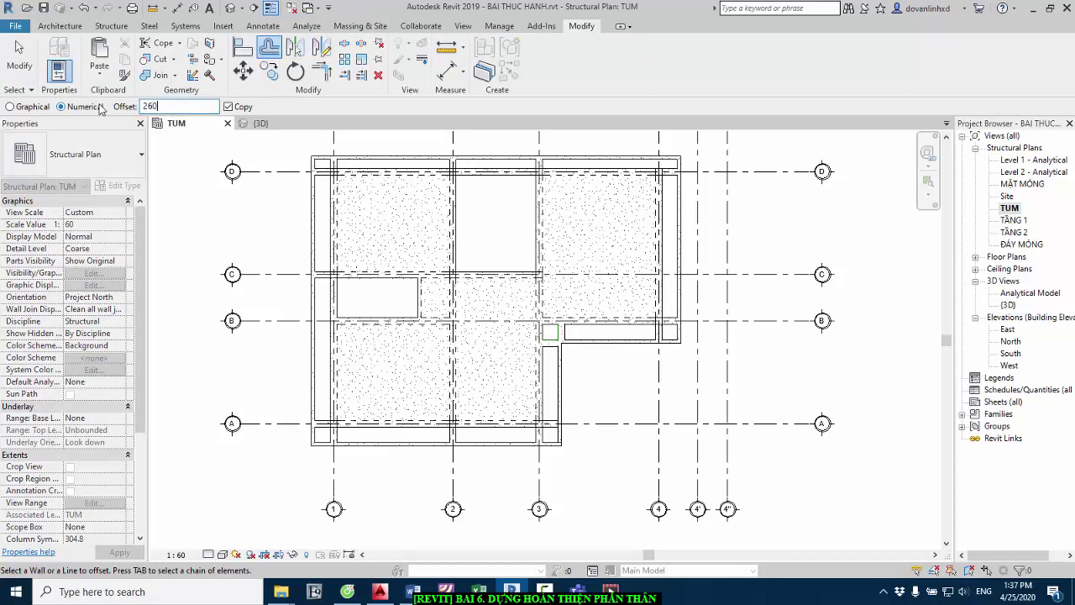
scroll(313, 139, "up", 2)
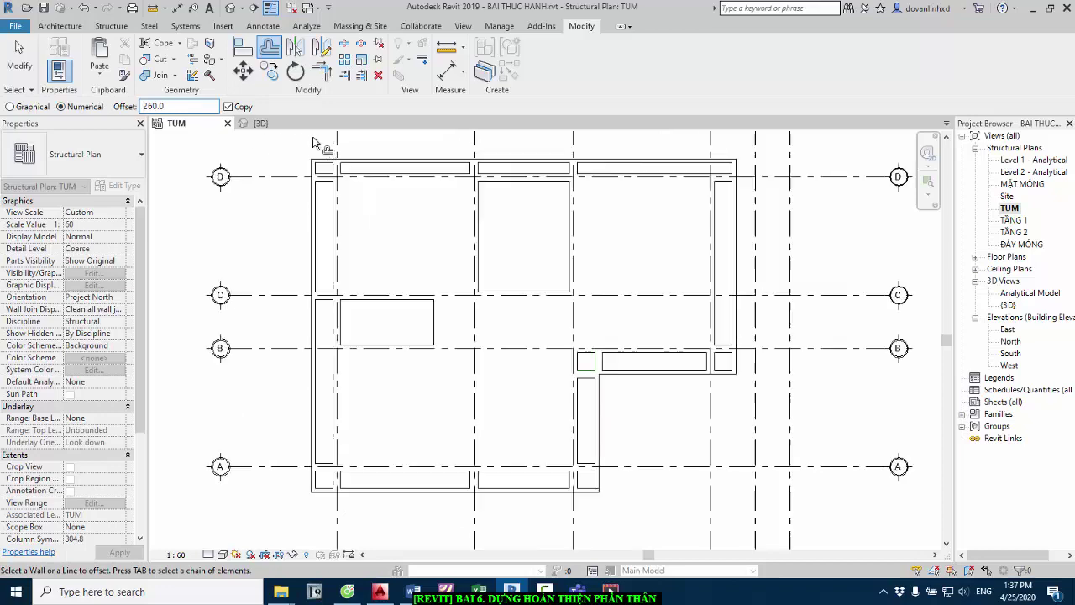
left_click(311, 212)
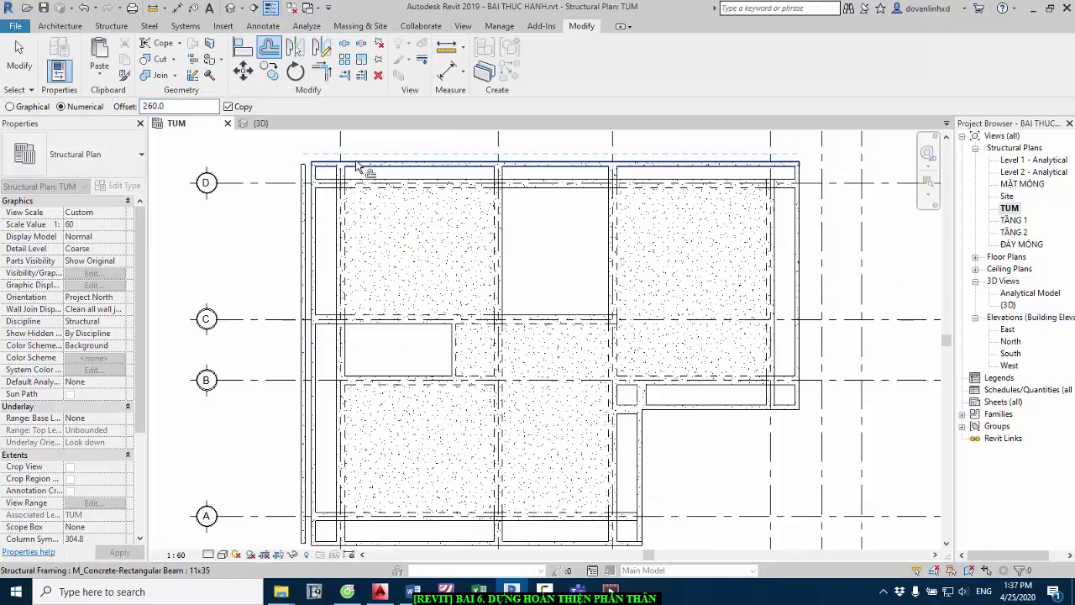
left_click(357, 166)
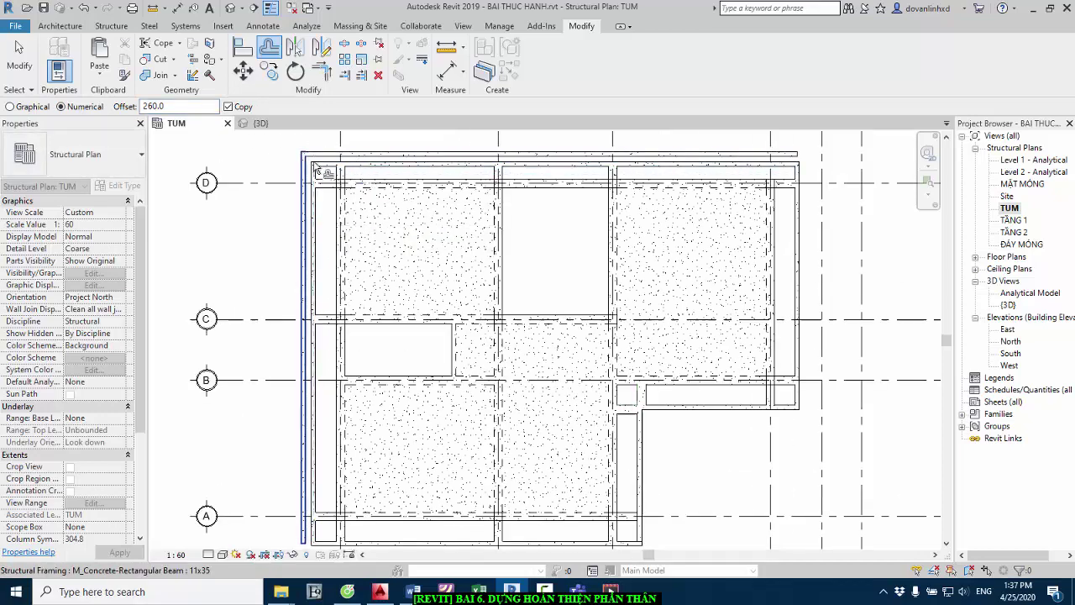
left_click(802, 211)
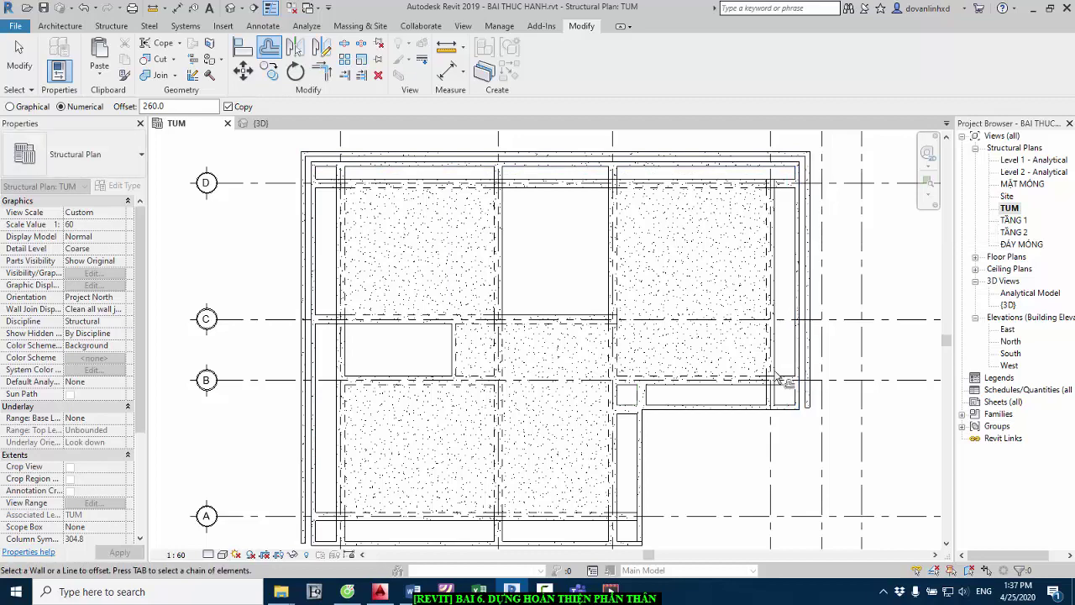
left_click(743, 420)
left_click(647, 458)
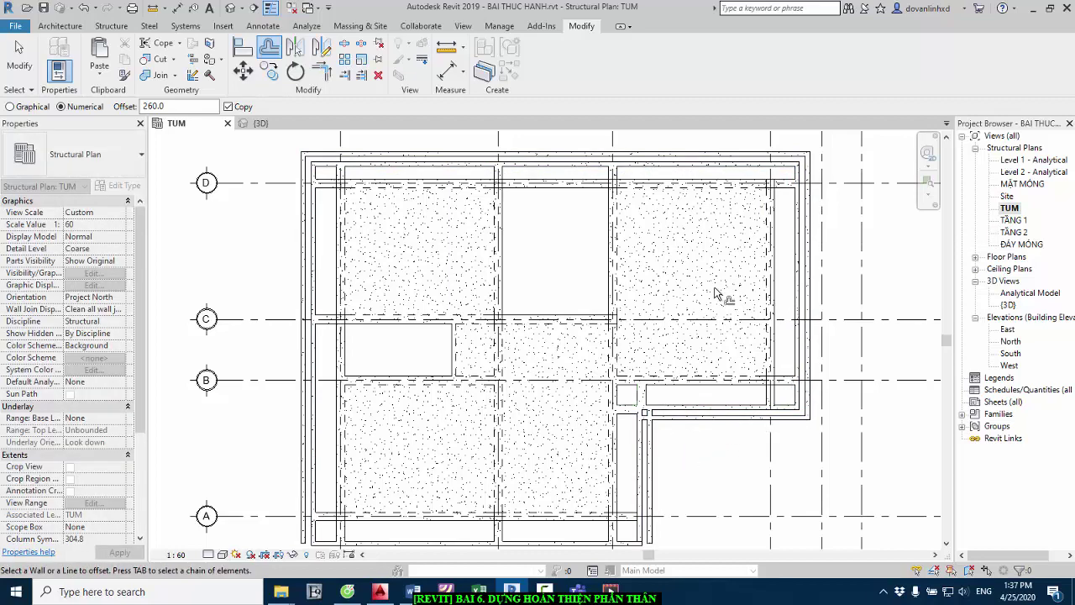
- Offset the bottom edge beam 260 outward and finish the Offset command
scroll(648, 471, "down", 1)
scroll(647, 475, "up", 3)
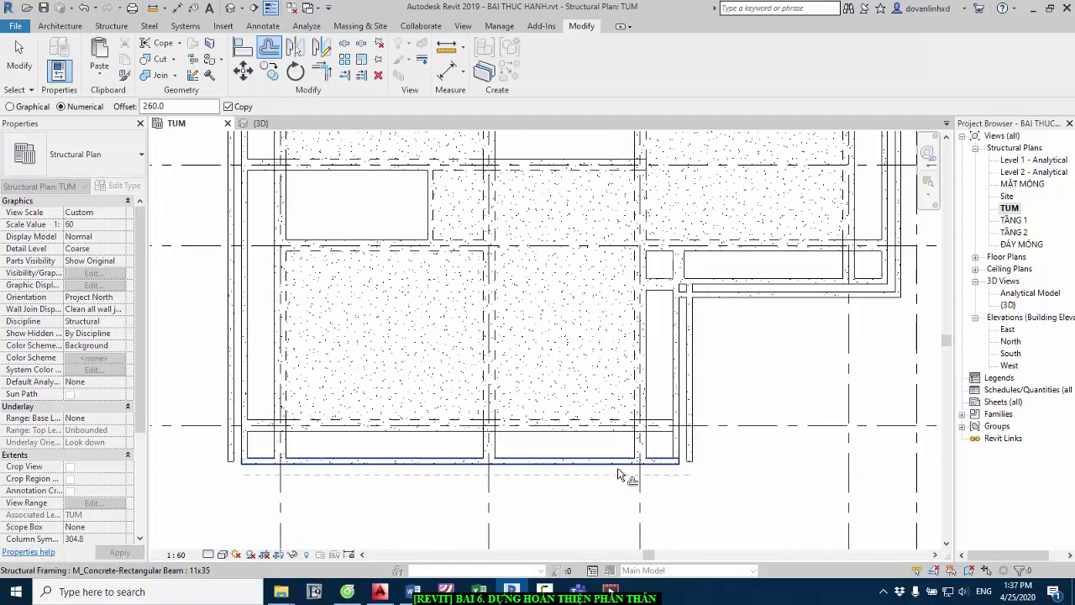
left_click(618, 474)
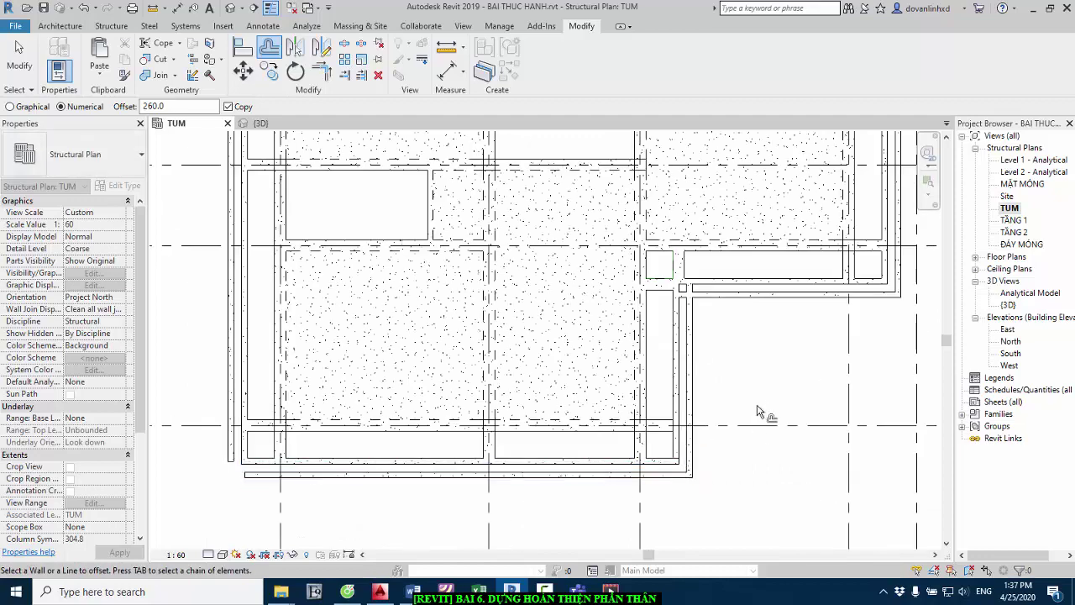
key("Escape")
key("Escape")
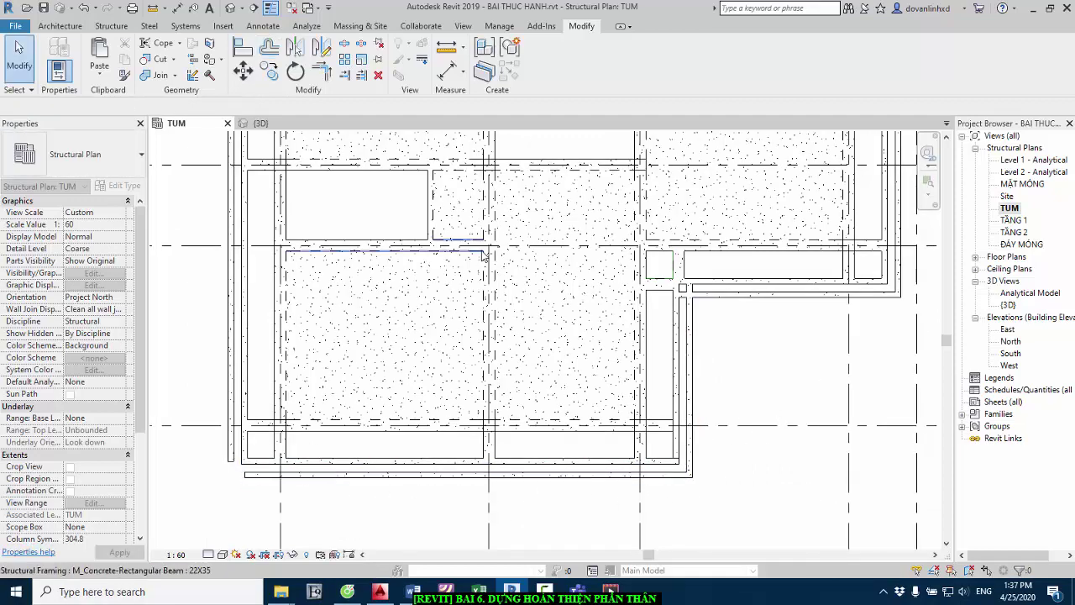
- Trim/Extend the left vertical beam and bottom beam into a corner
scroll(311, 483, "down", 1)
scroll(305, 477, "up", 2)
scroll(305, 477, "up", 1)
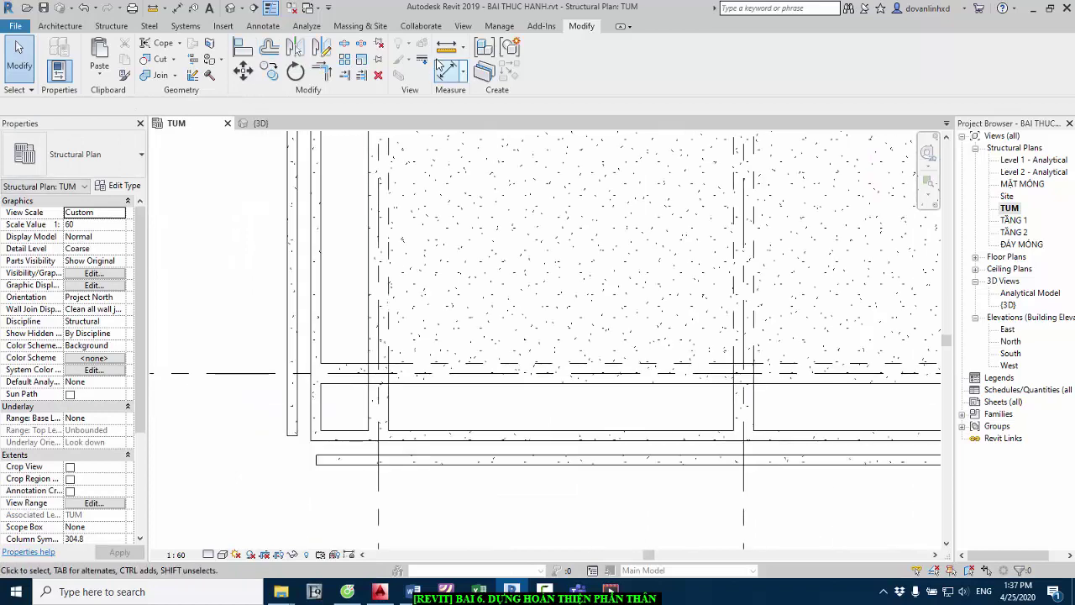
left_click(324, 73)
left_click(293, 430)
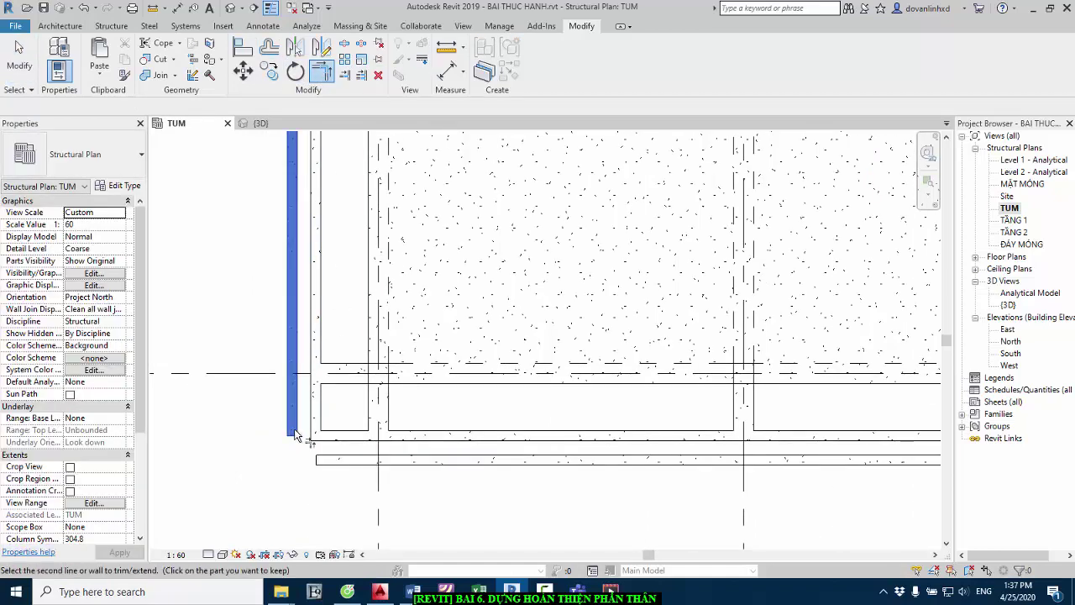
left_click(322, 458)
- Extend the bottom outer beam to meet the vertical beam and drag its right end slightly longer
scroll(206, 384, "down", 2)
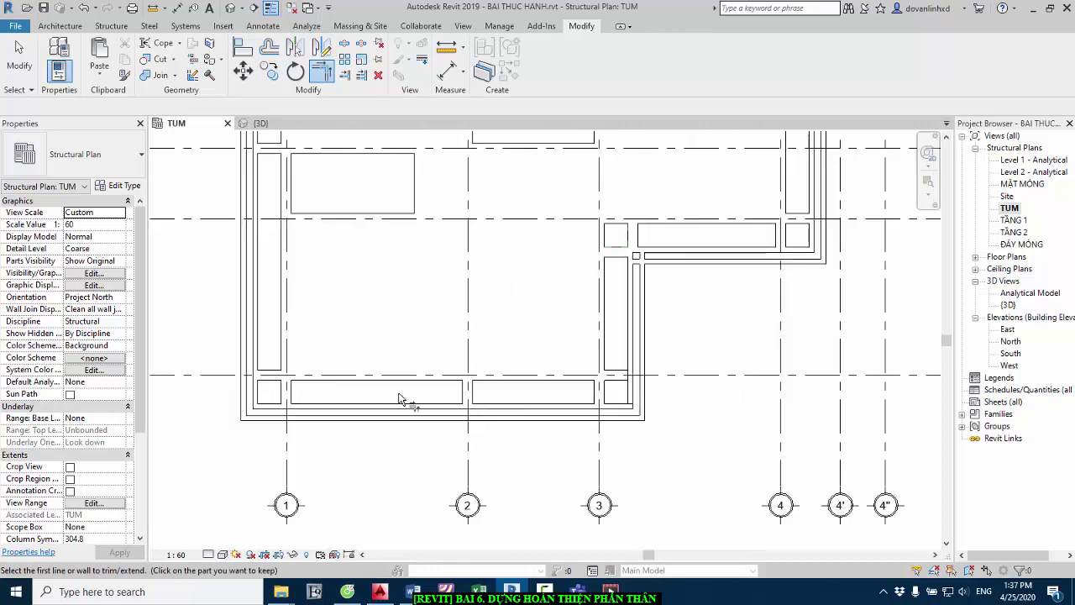
scroll(720, 427, "up", 1)
scroll(592, 399, "up", 1)
left_click(593, 397)
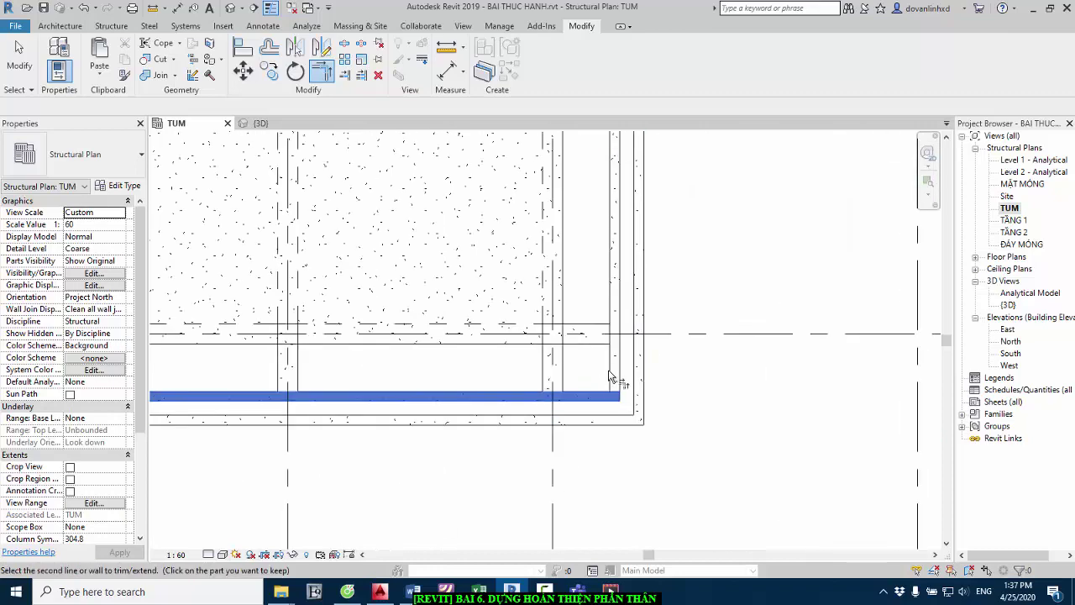
scroll(618, 382, "up", 2)
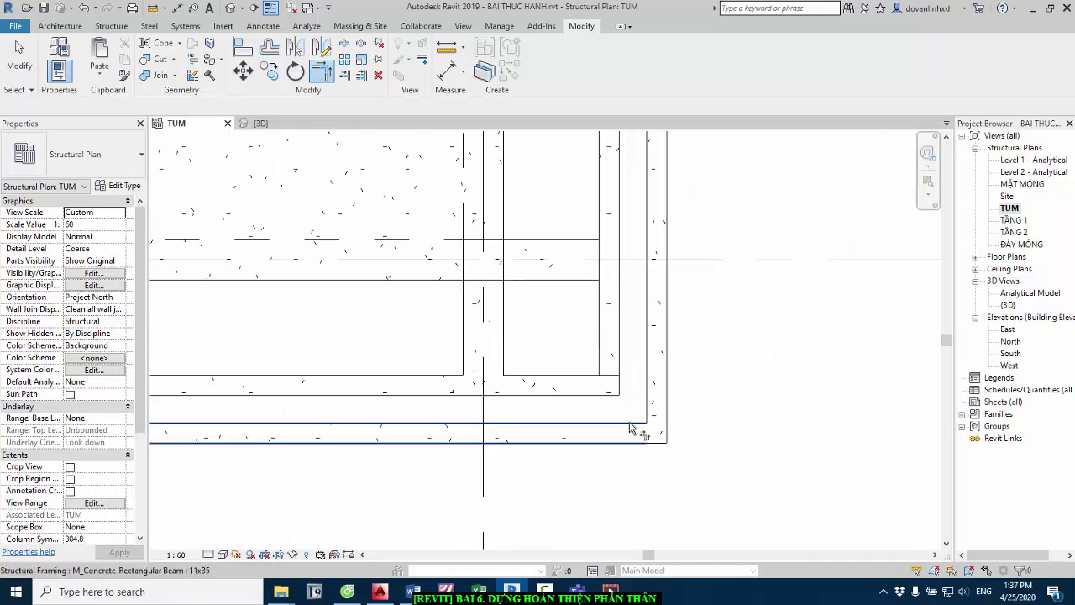
left_click(647, 404)
scroll(603, 380, "up", 3)
key("Escape")
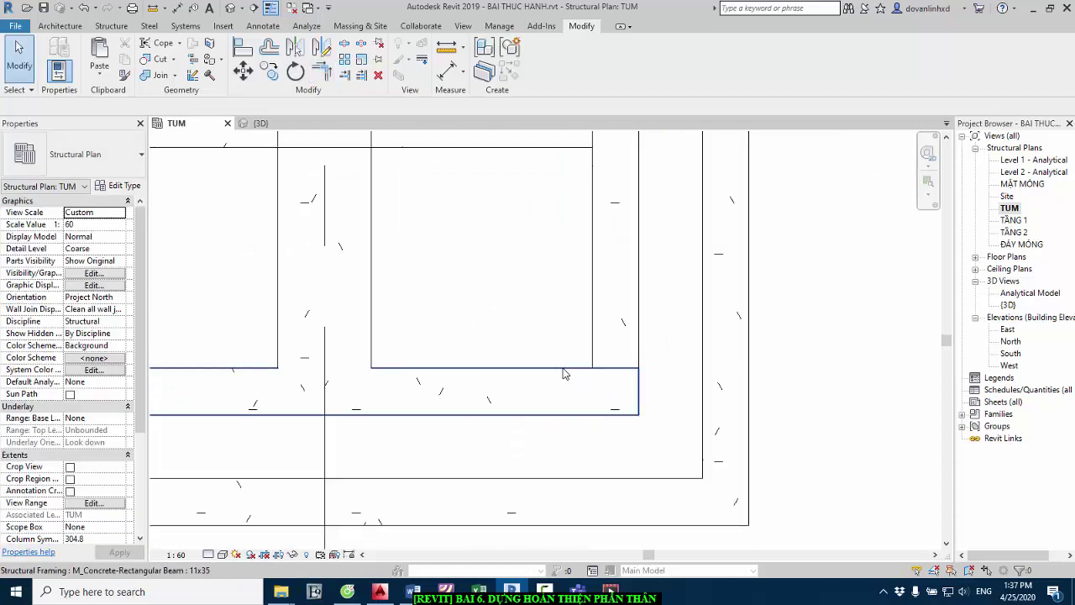
left_click(631, 378)
left_click(615, 396)
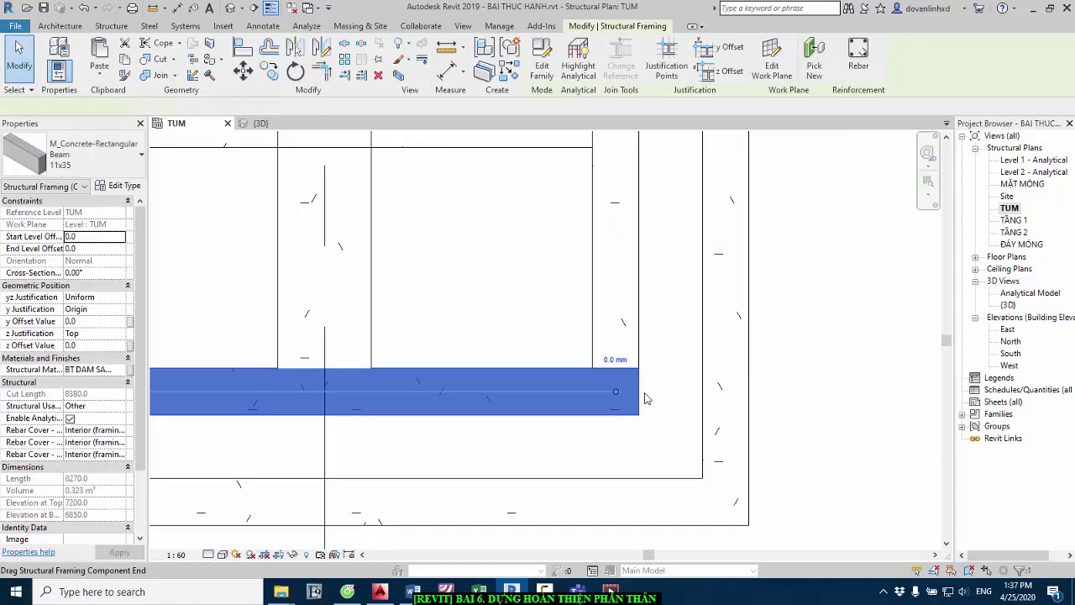
left_click_drag(658, 378, 677, 378)
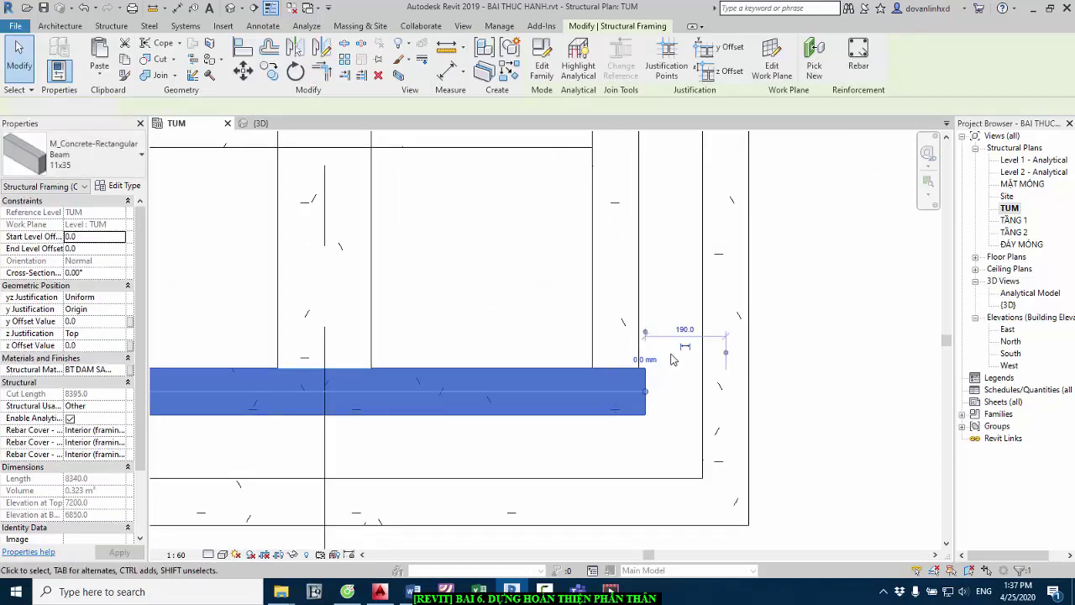
key("Escape")
- Join two more vertical and horizontal beam pairs into corners and extend a vertical beam downward
left_click(330, 73)
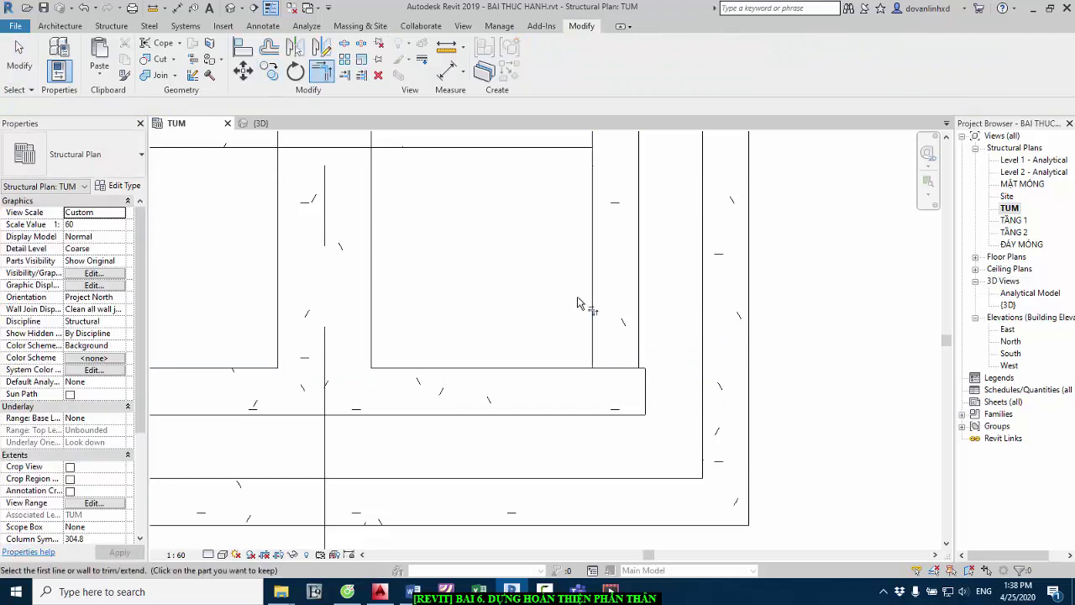
left_click(598, 363)
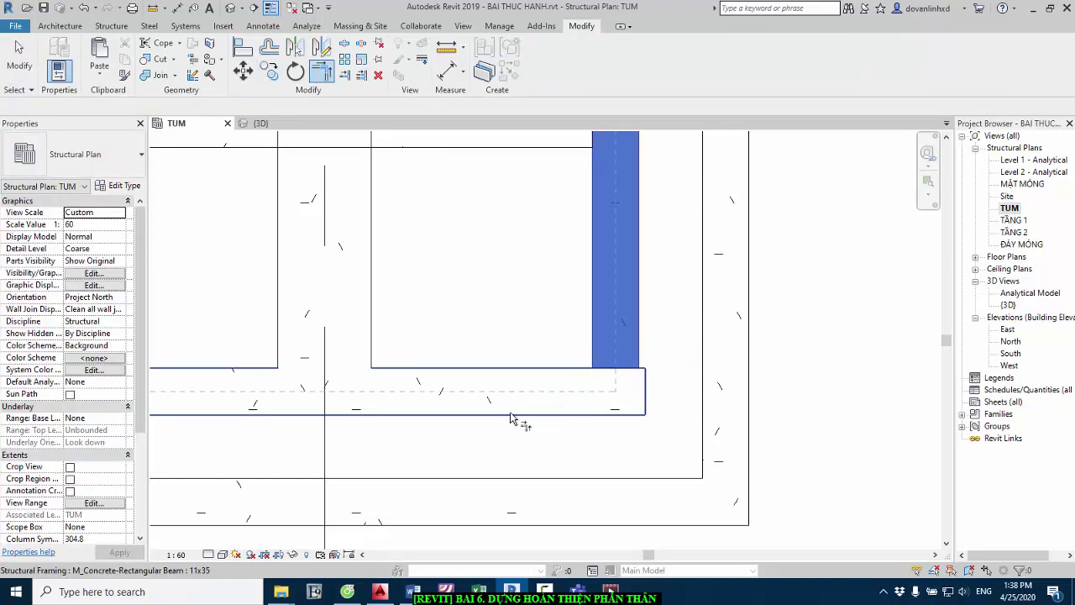
left_click(516, 447)
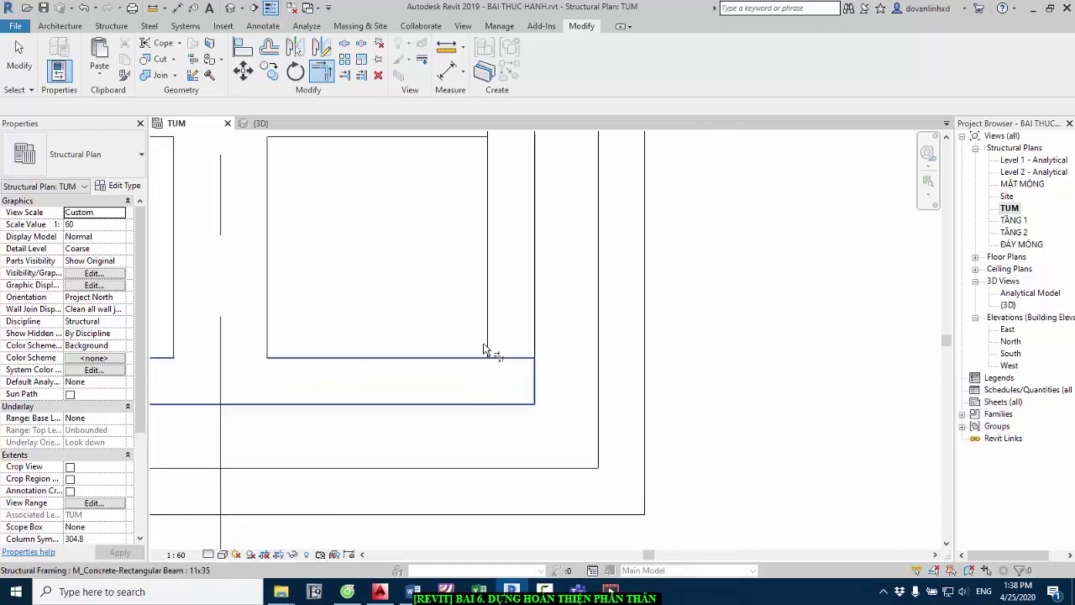
left_click(464, 365)
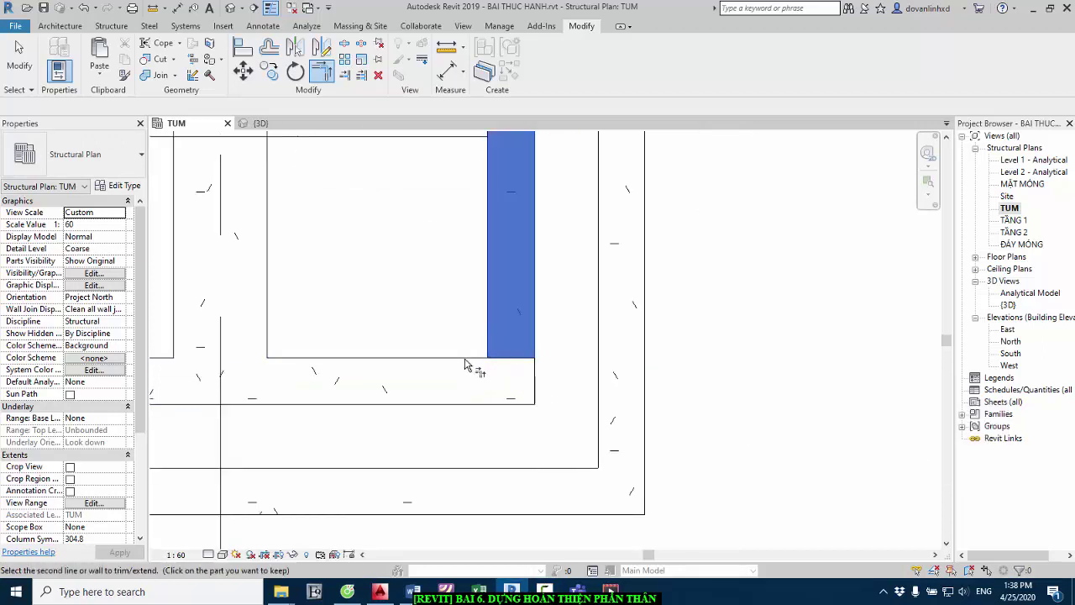
left_click(458, 368)
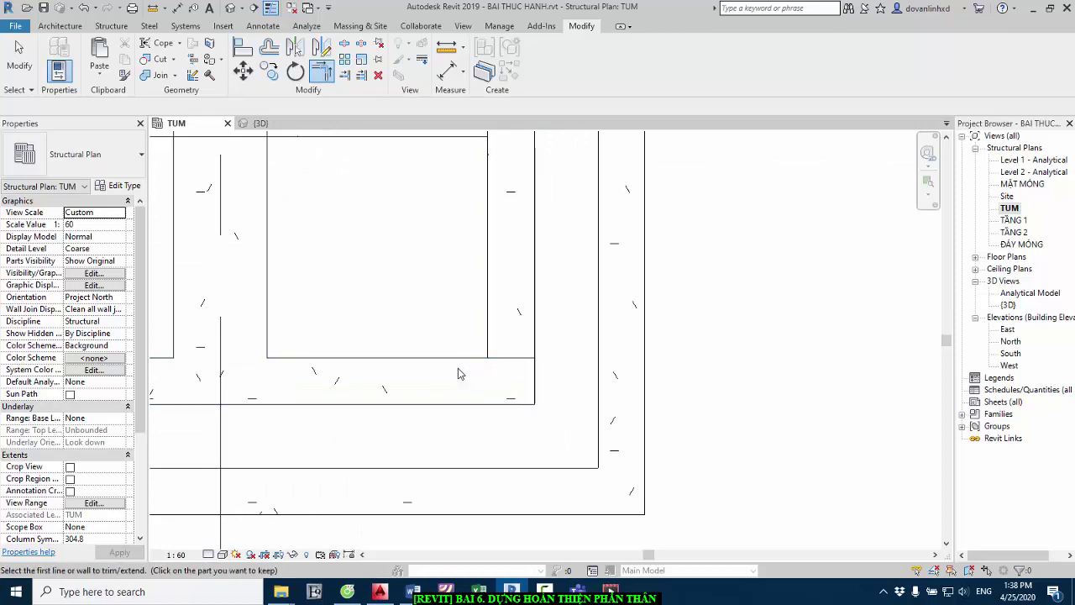
key("Escape")
left_click(492, 378)
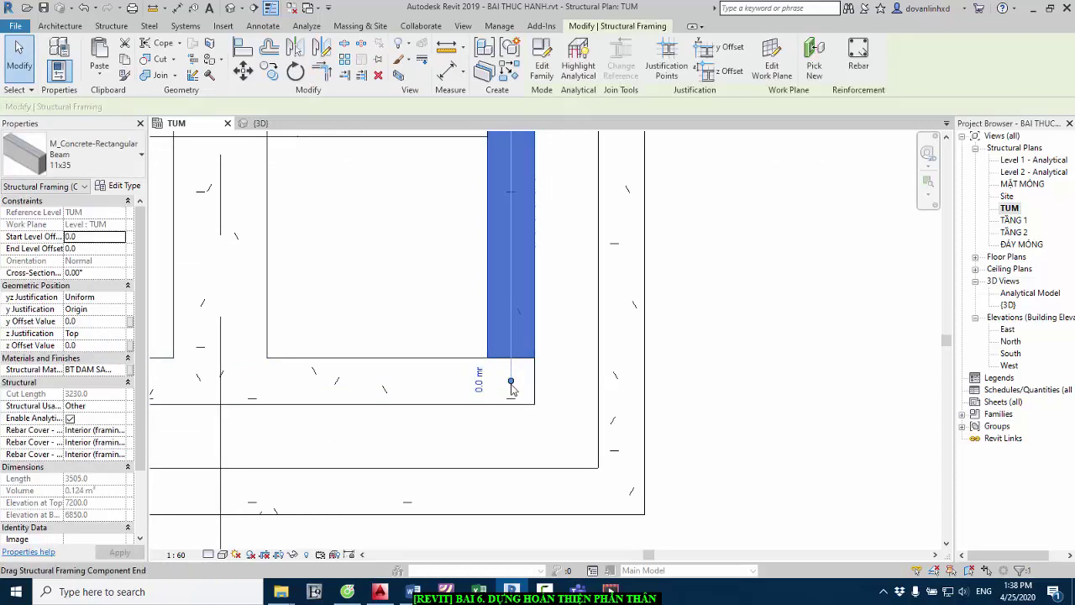
left_click_drag(511, 382, 514, 441)
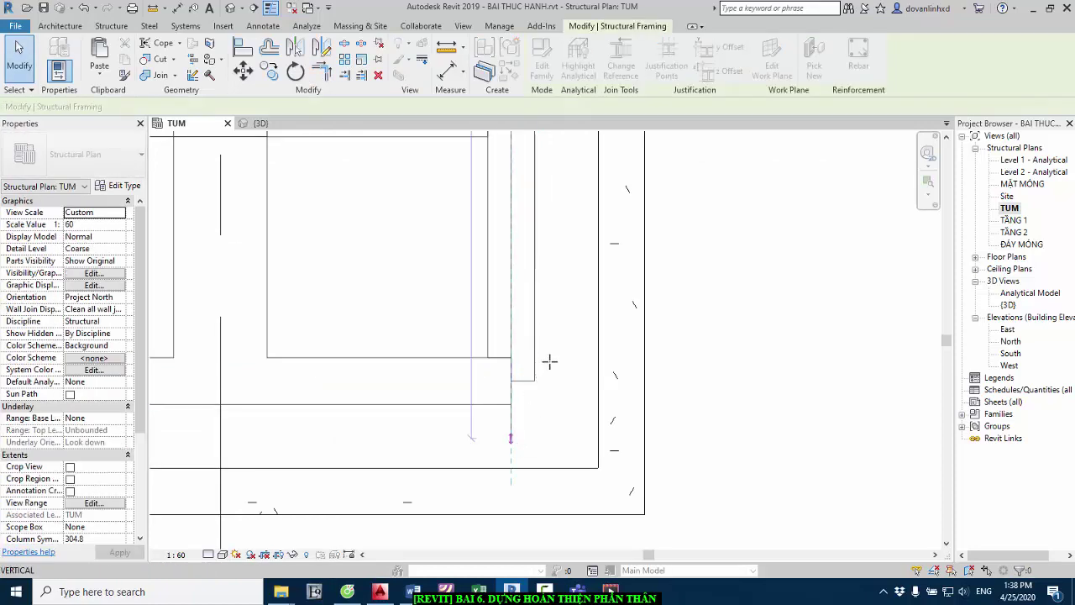
key("Escape")
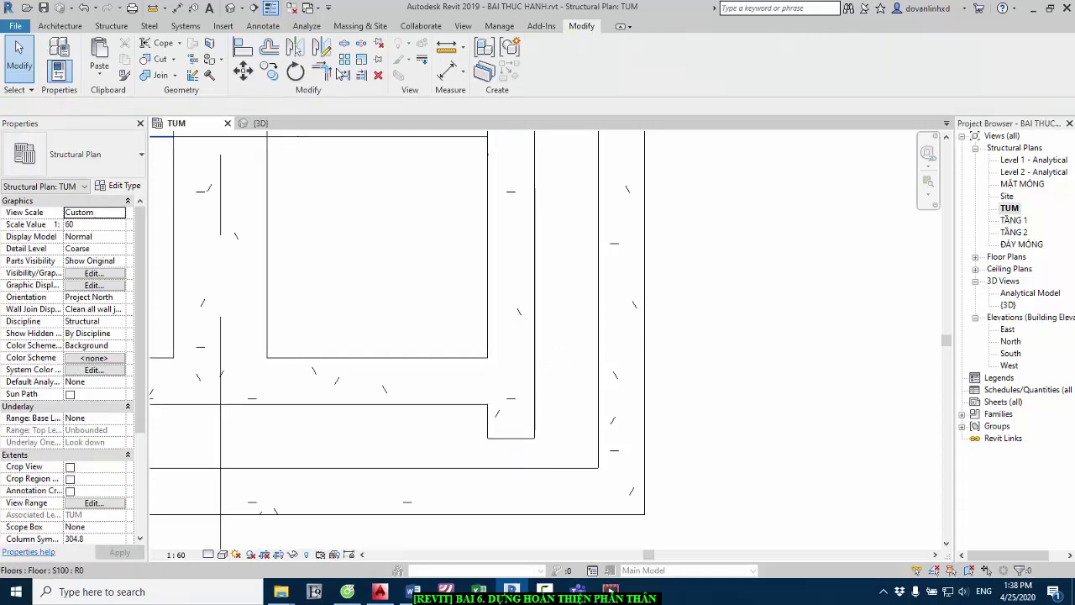
- Close the remaining notch corners by trimming the outer horizontal and vertical beams together
left_click(323, 72)
left_click(507, 286)
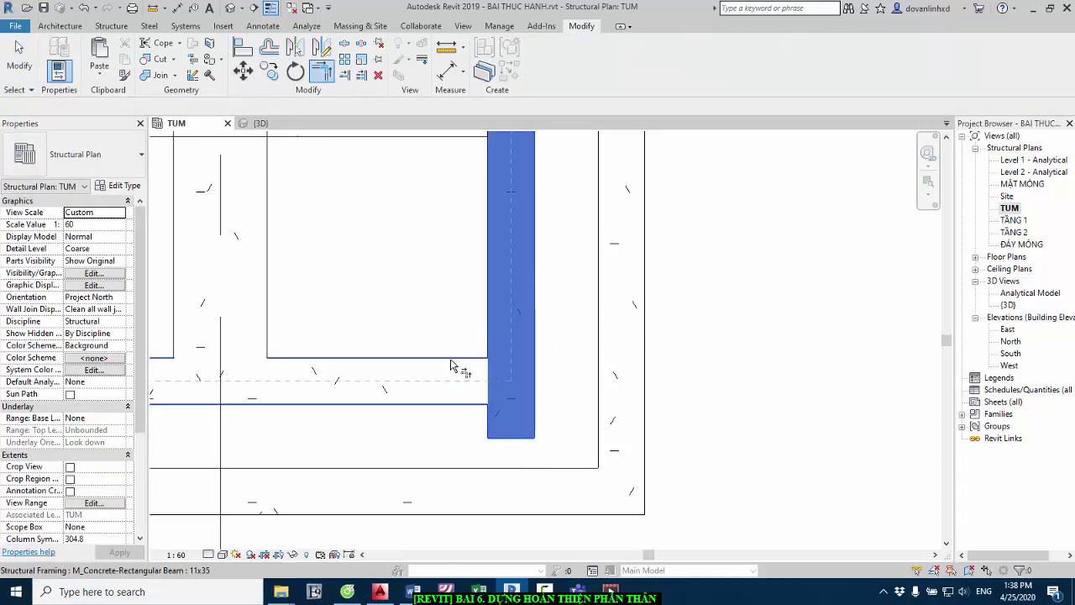
left_click(449, 365)
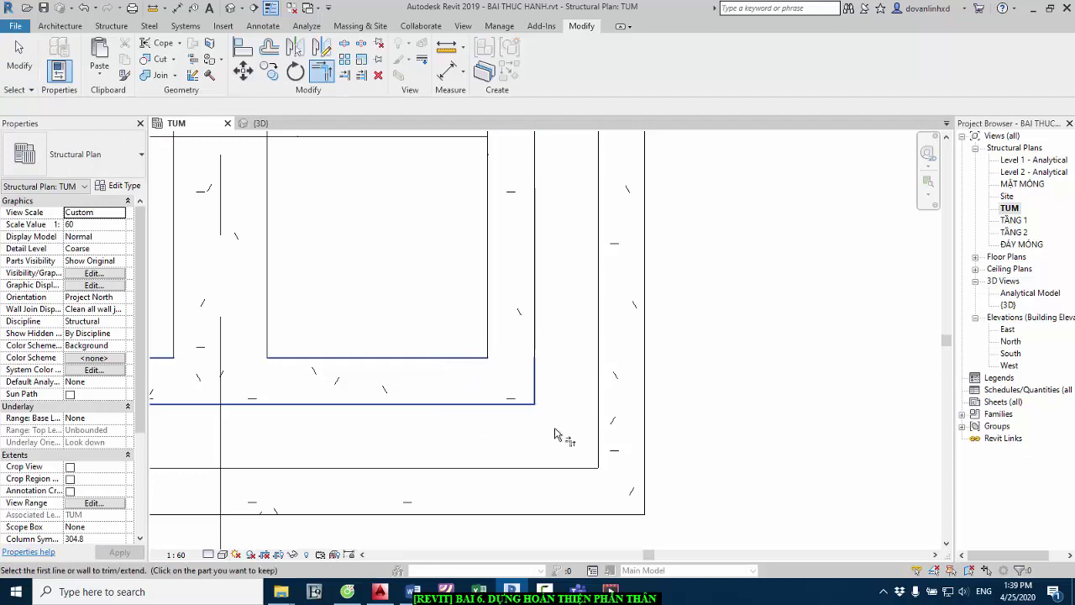
scroll(445, 492, "down", 5)
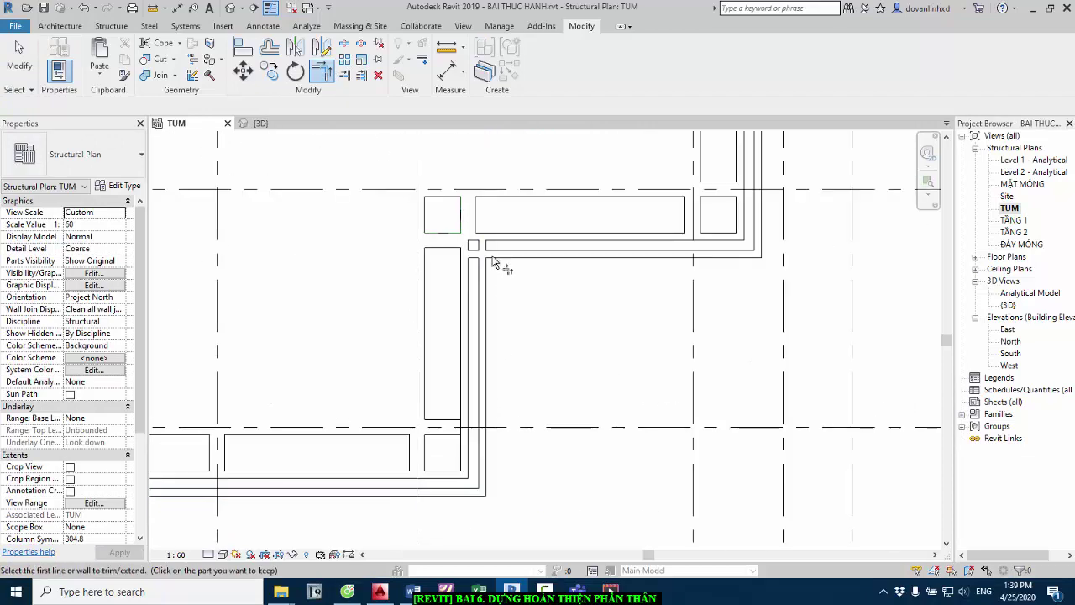
scroll(492, 245, "up", 3)
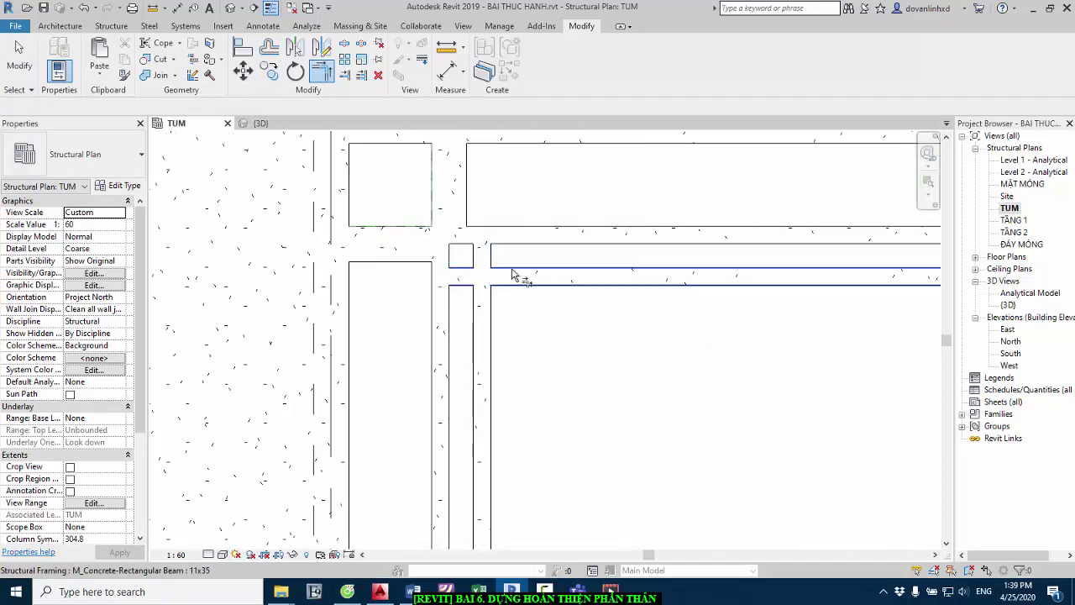
left_click(508, 276)
left_click(493, 316)
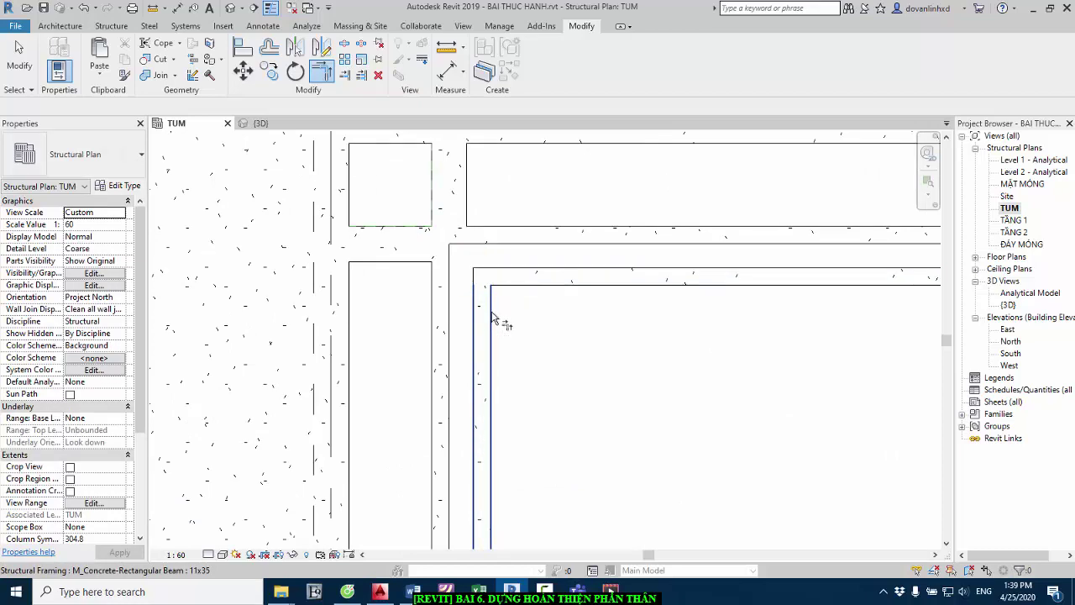
scroll(350, 379, "down", 2)
scroll(487, 432, "down", 2)
scroll(618, 371, "down", 1)
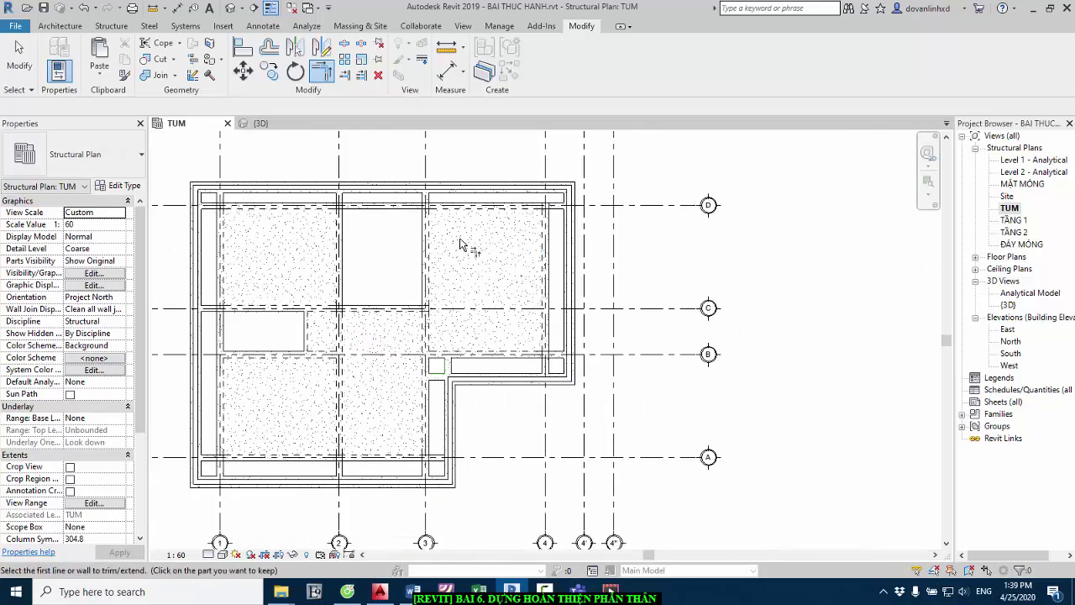
- Zoom out to the full TUM plan and select the S100 floor slab to view its properties
middle_click_drag(336, 281, 443, 270)
key("Escape")
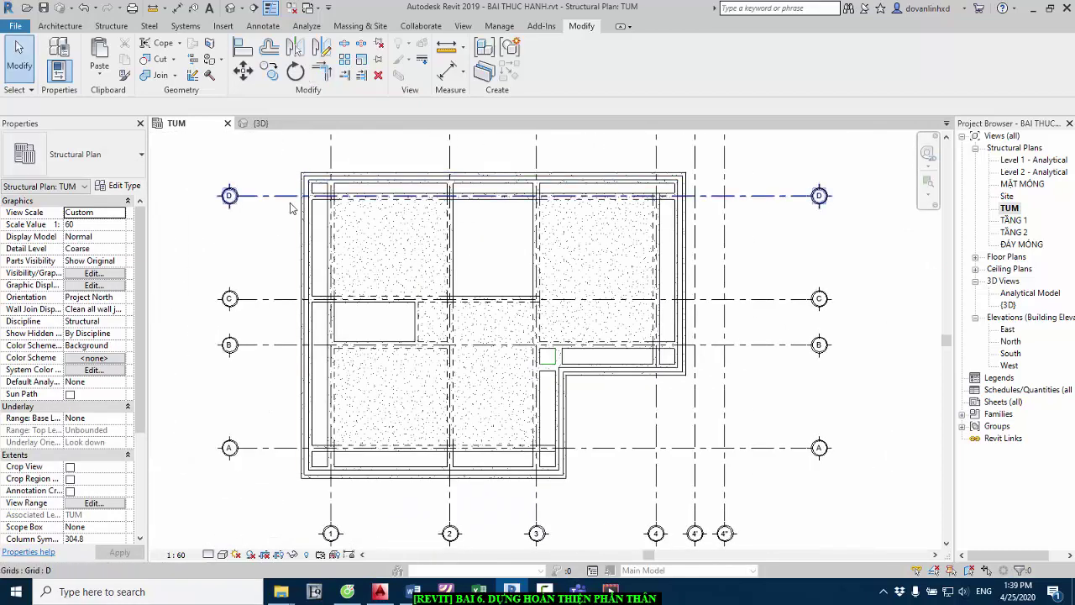
scroll(336, 202, "up", 2)
scroll(353, 244, "down", 1)
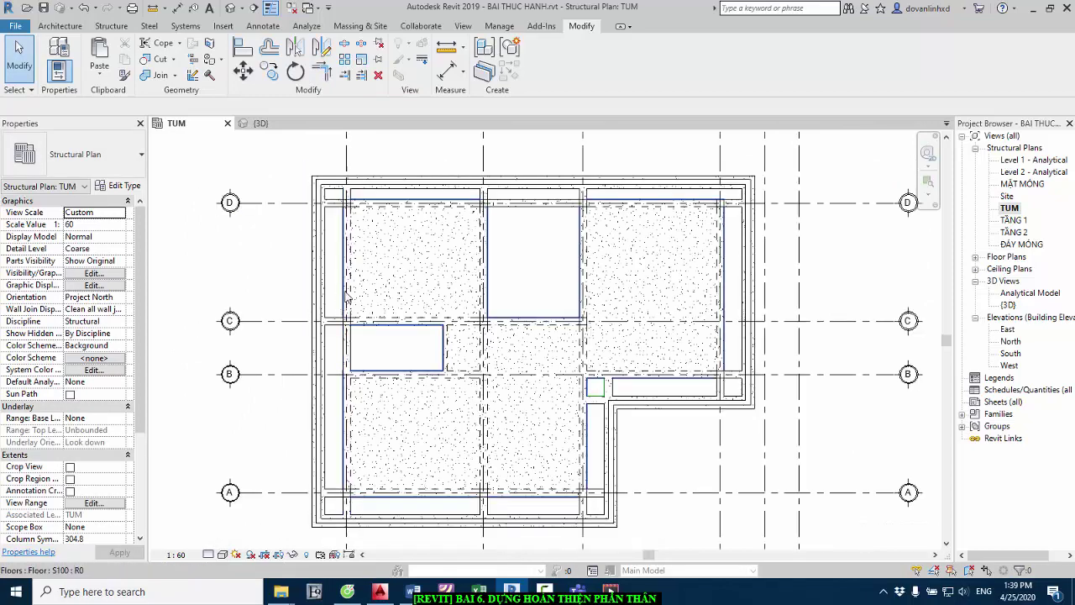
left_click(451, 255)
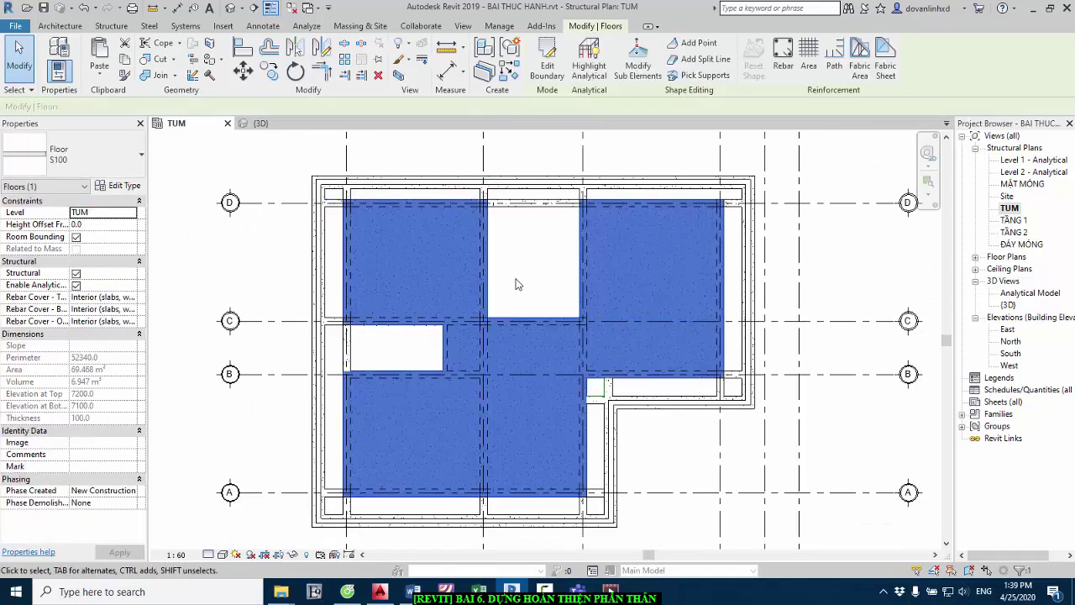
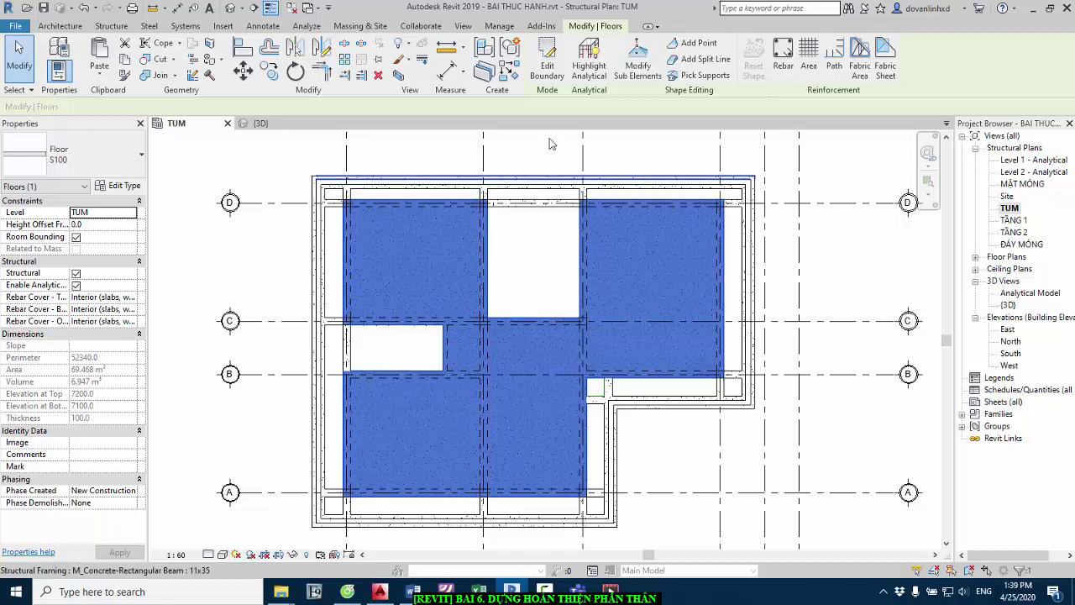
- Edit the S100 floor boundary, align its top edge to the top beam, and delete too-short lines
left_click(548, 71)
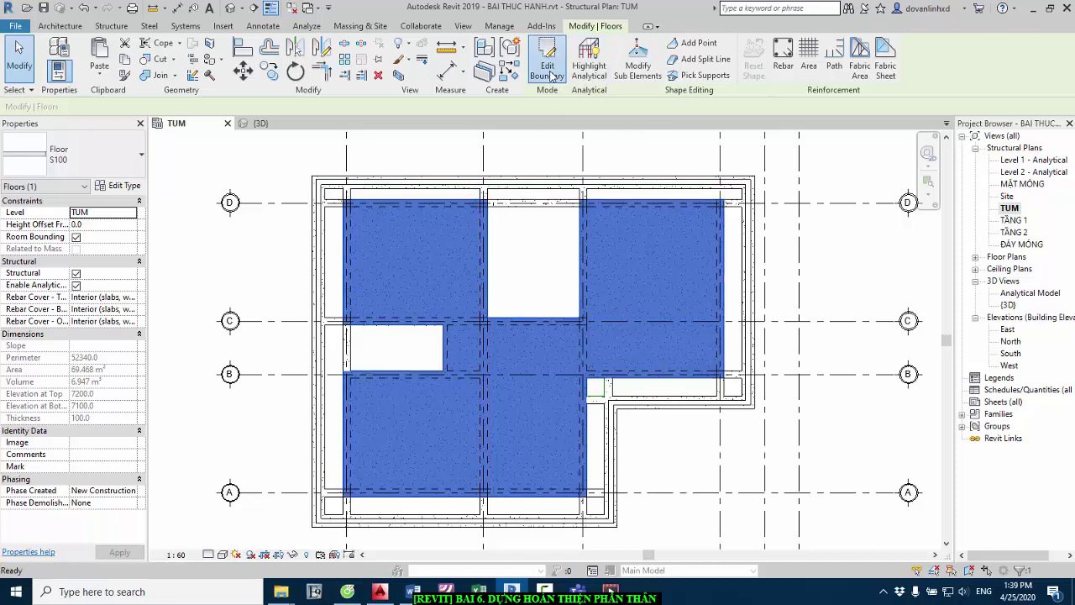
scroll(519, 168, "up", 2)
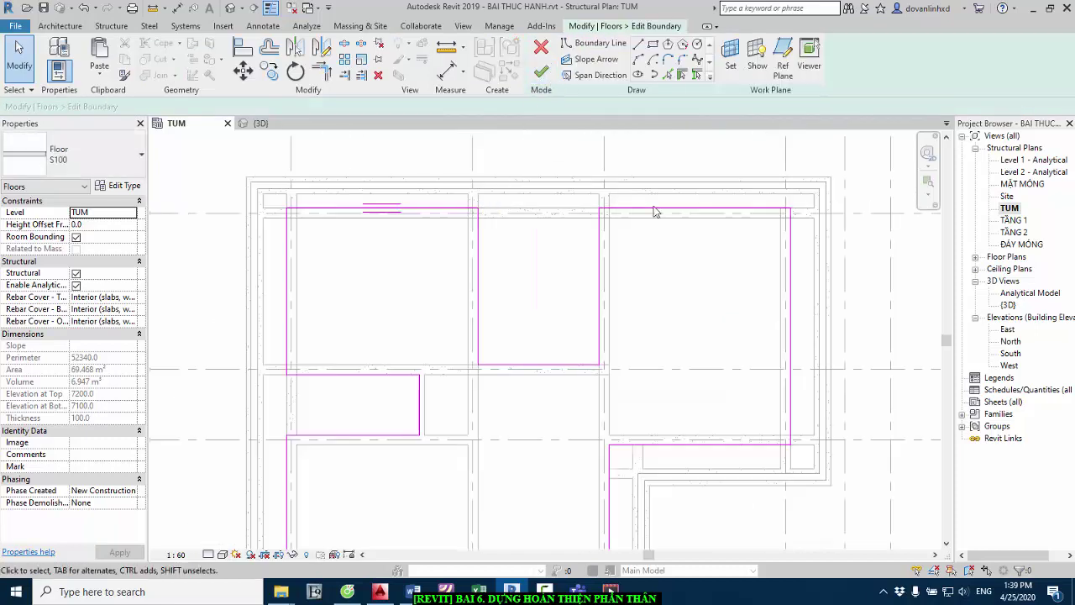
left_click(242, 49)
left_click(511, 207)
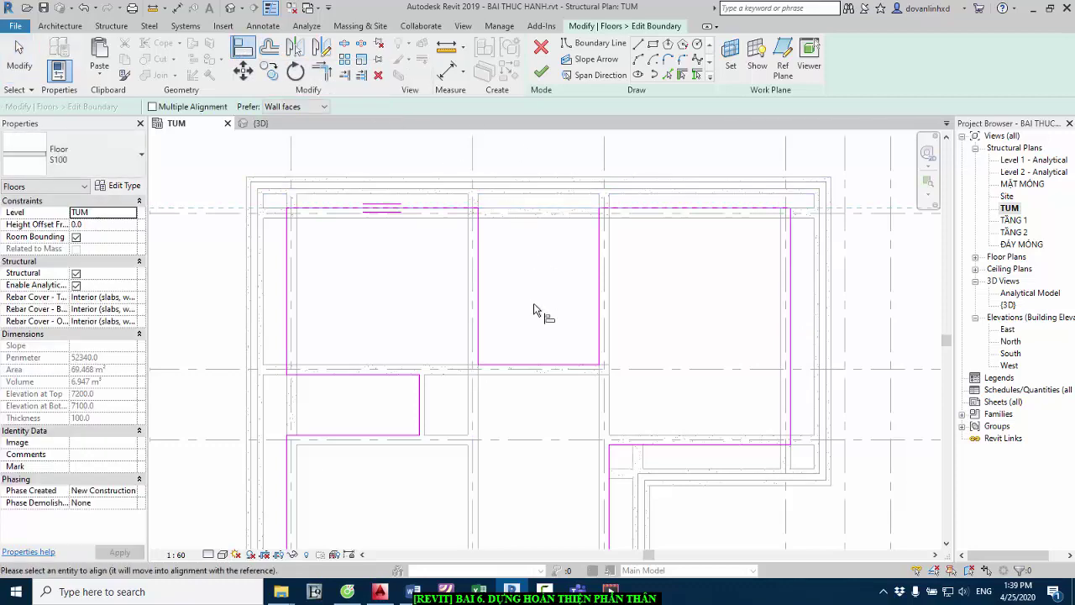
left_click(529, 366)
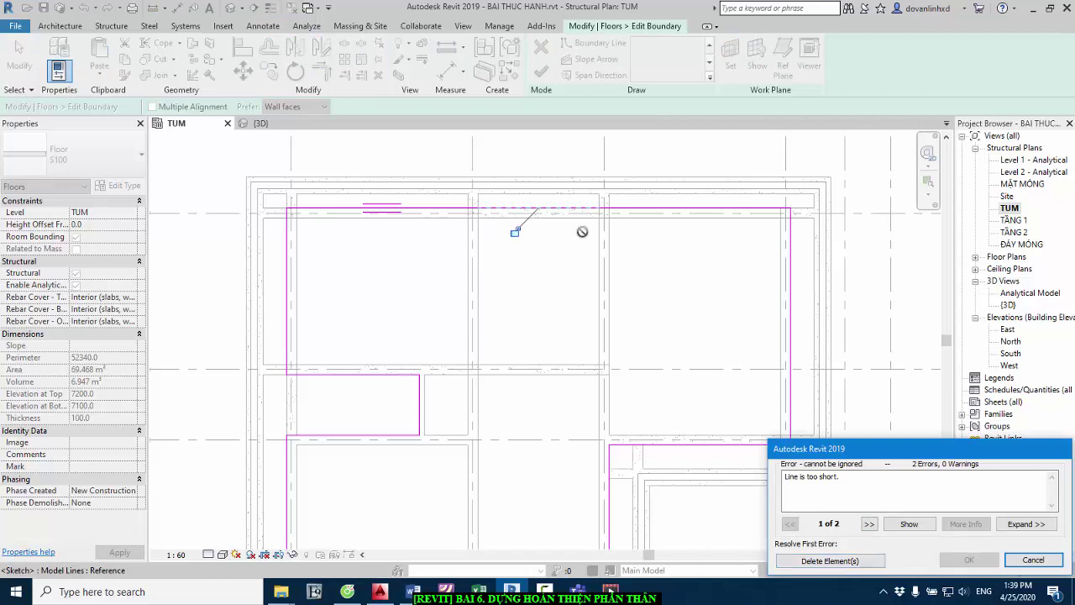
left_click(849, 562)
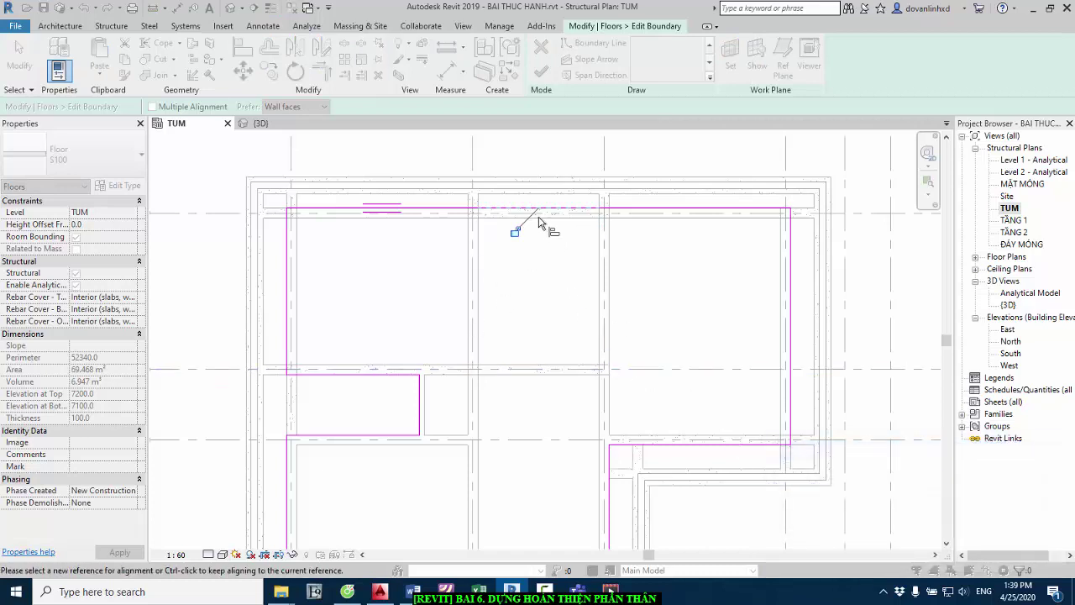
- Align the remaining boundary edge to the vertical beam face and delete the too-short lines
scroll(542, 214, "down", 2)
scroll(351, 365, "up", 3)
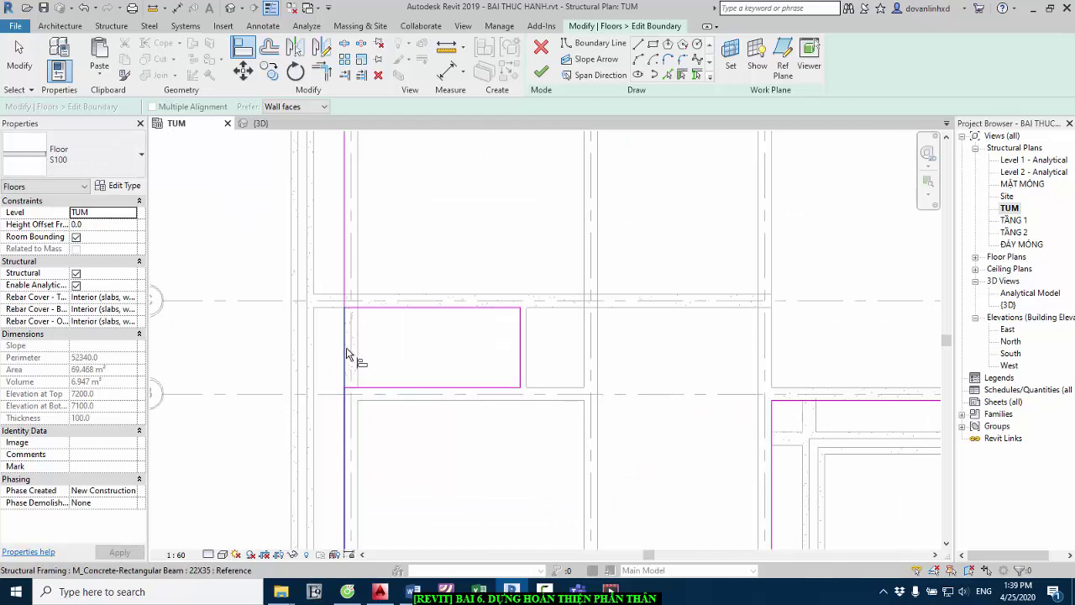
left_click(347, 353)
left_click(519, 347)
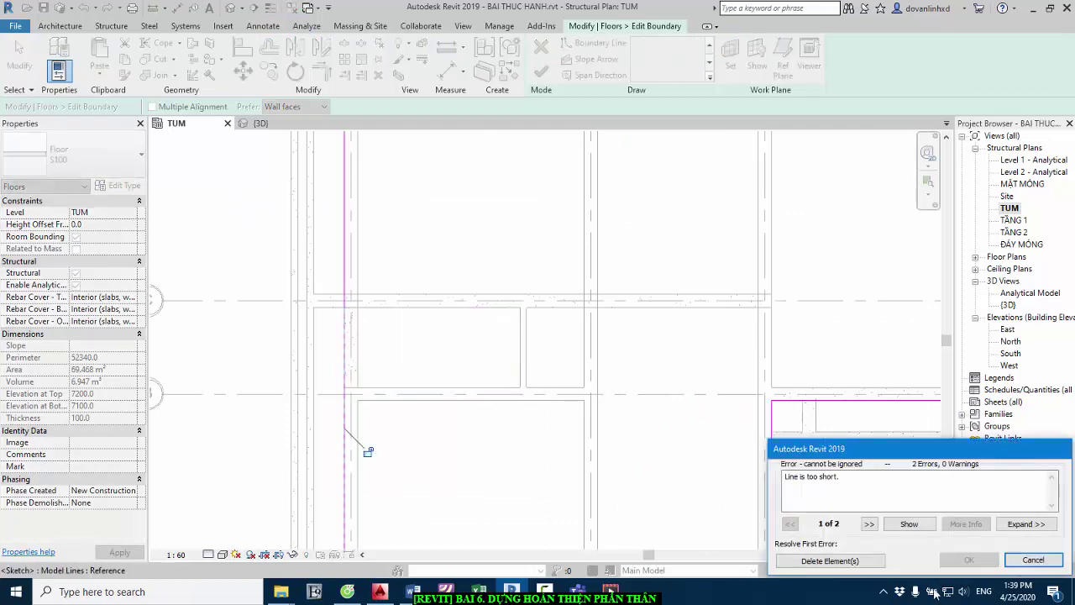
left_click(855, 563)
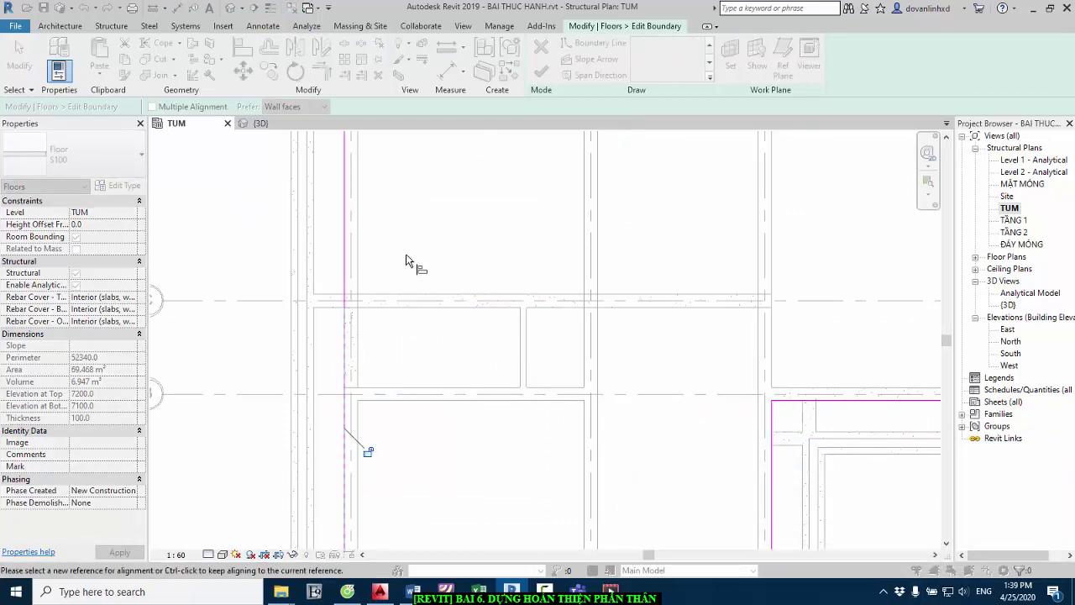
scroll(404, 261, "down", 3)
left_click(759, 256)
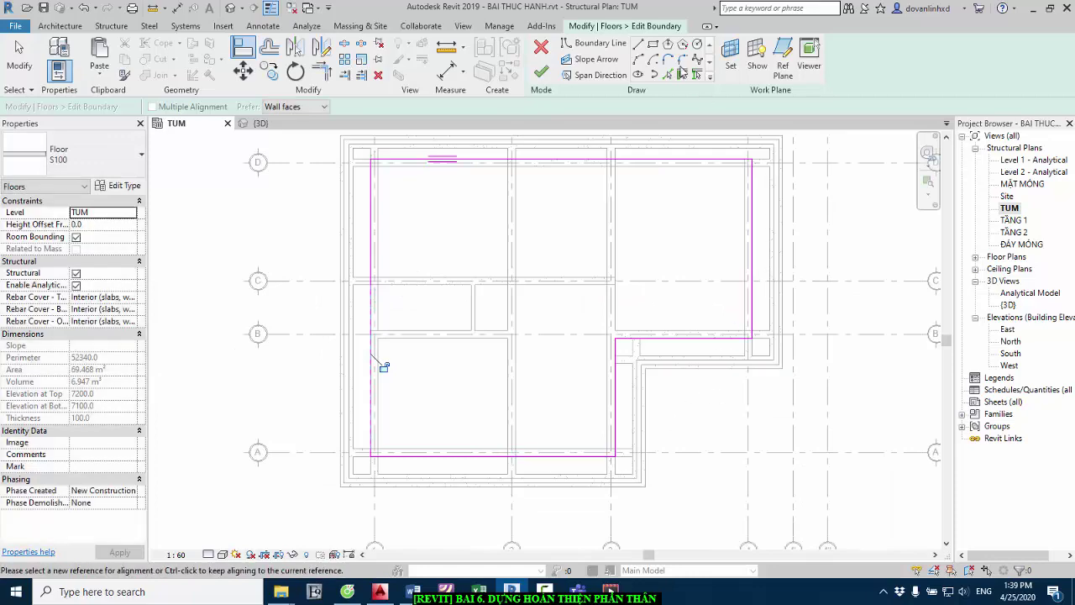
- Finish the boundary edit, leaving S100 as an 82.610 m² L-shaped slab, and inspect the plan
left_click(542, 80)
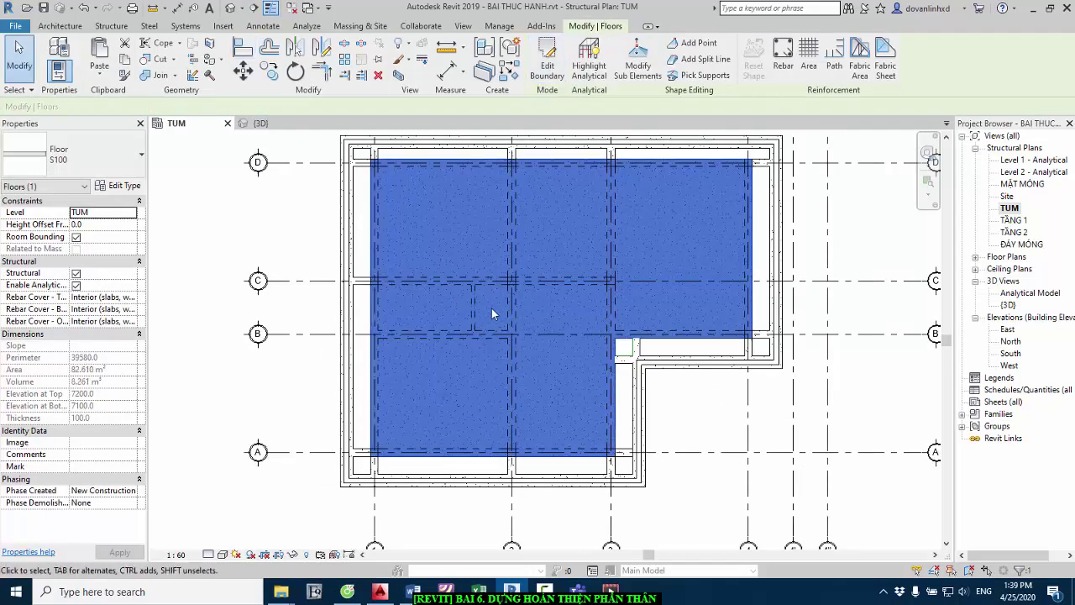
scroll(474, 313, "up", 3)
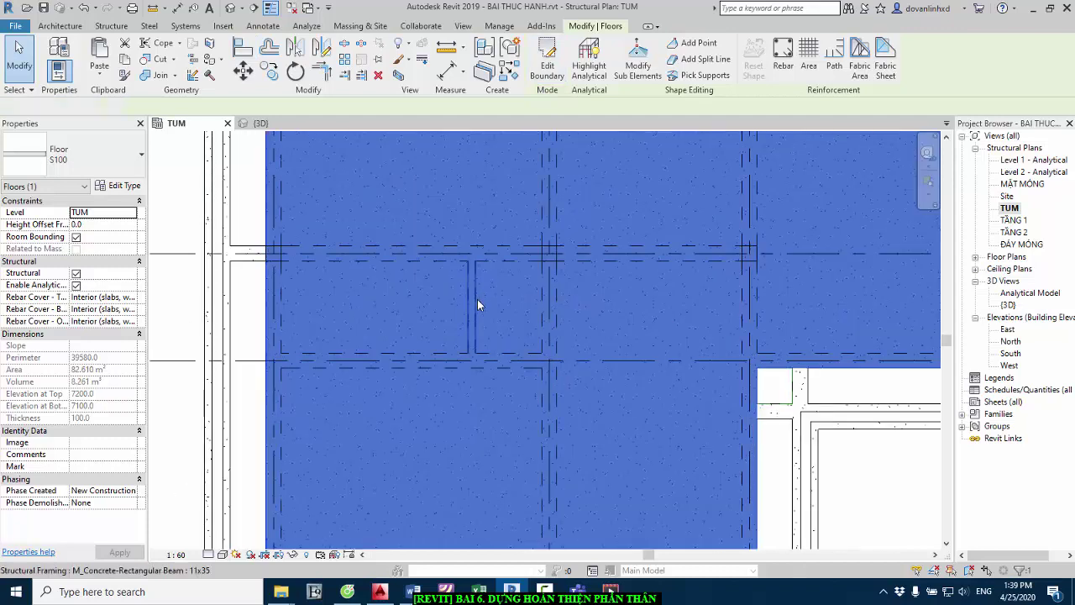
left_click(477, 304)
left_click(531, 292)
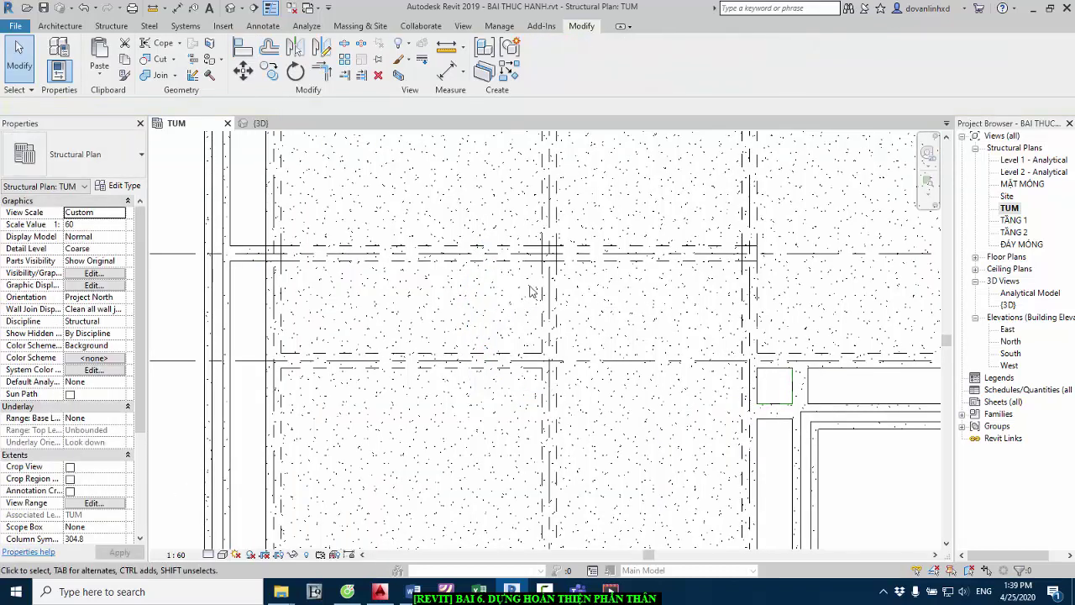
scroll(531, 292, "down", 3)
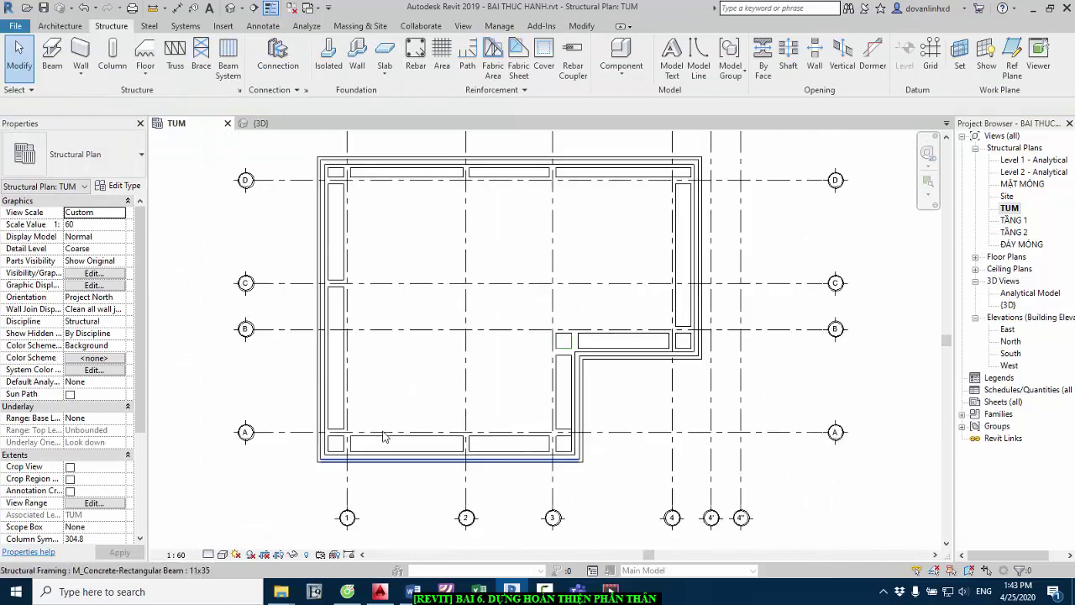
scroll(320, 168, "up", 2)
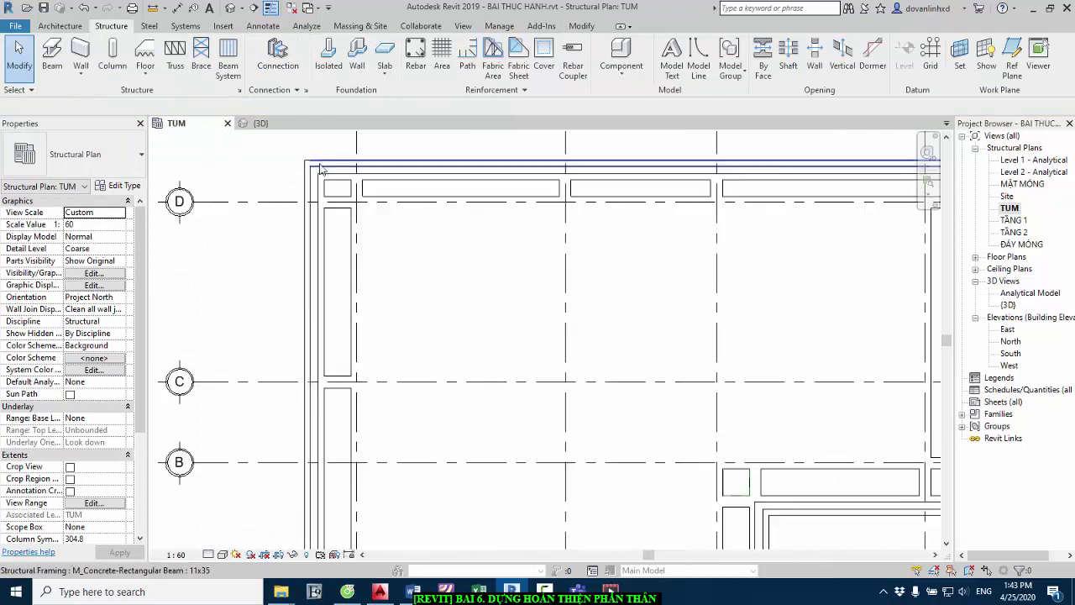
scroll(320, 168, "up", 1)
scroll(312, 161, "down", 1)
scroll(312, 161, "down", 1)
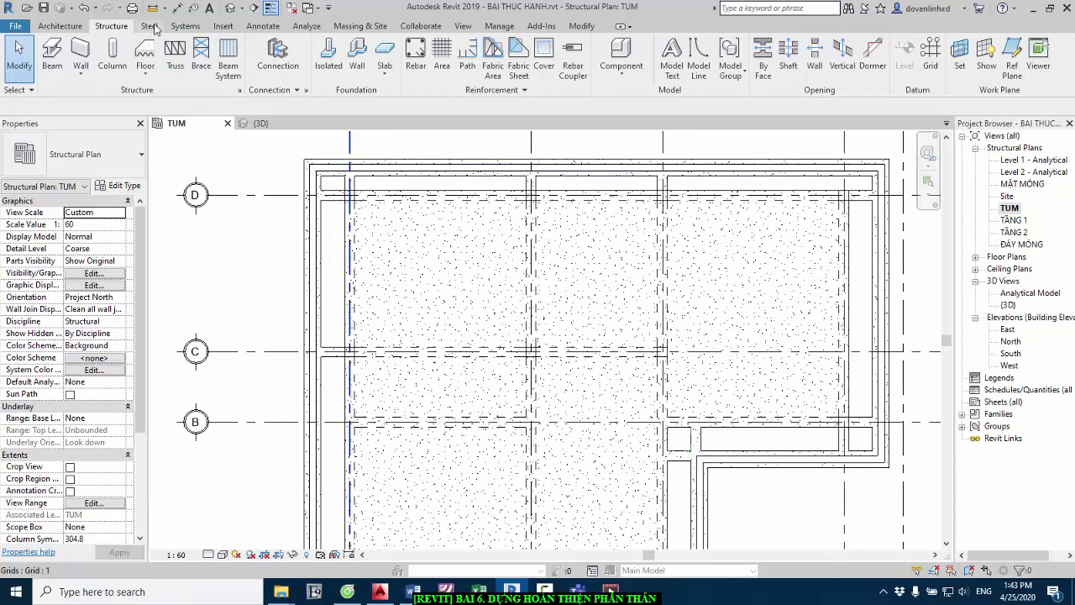
- Save the project and start a new Floor: Structural of type S100HC250 offset -250
left_click(144, 76)
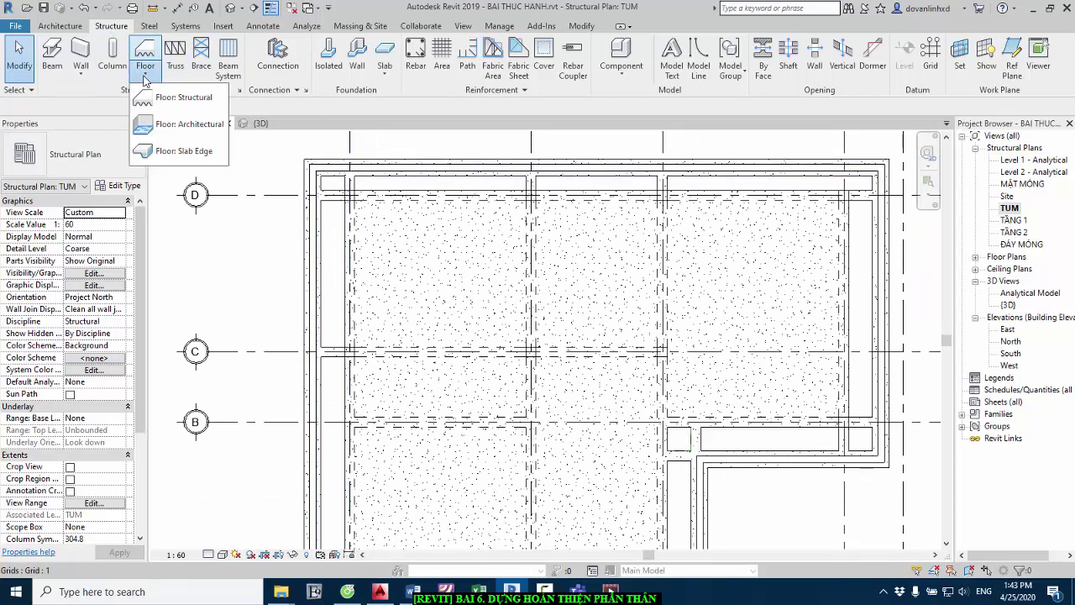
left_click(168, 99)
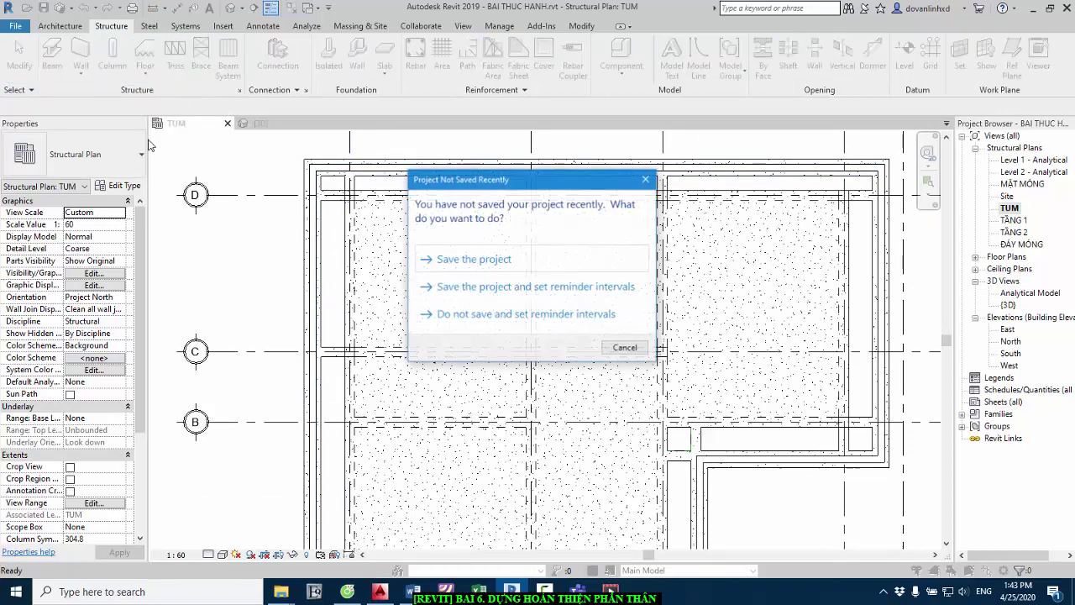
left_click(484, 260)
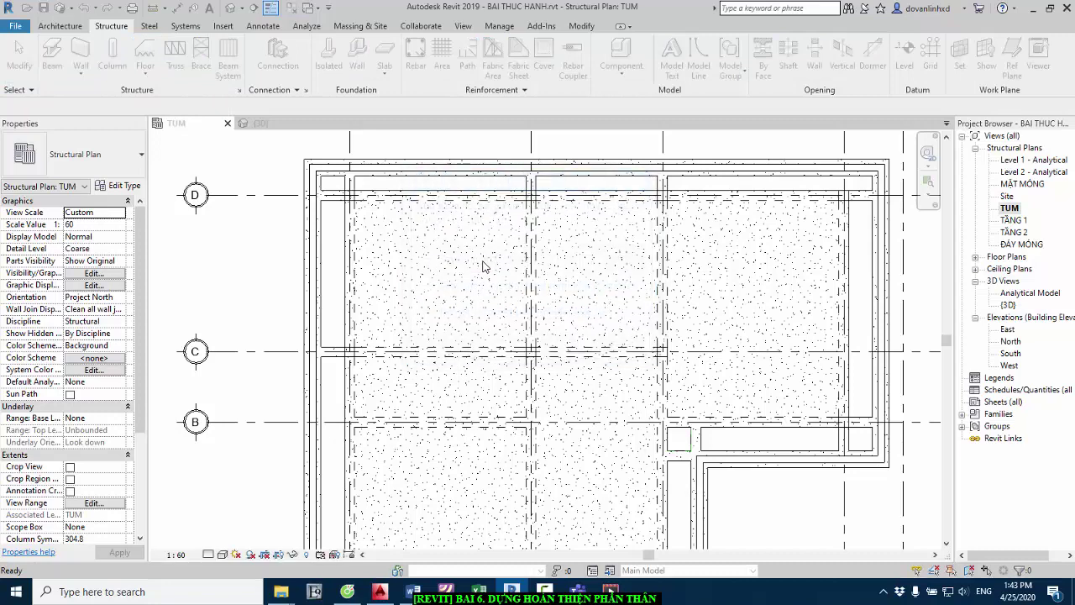
left_click(142, 159)
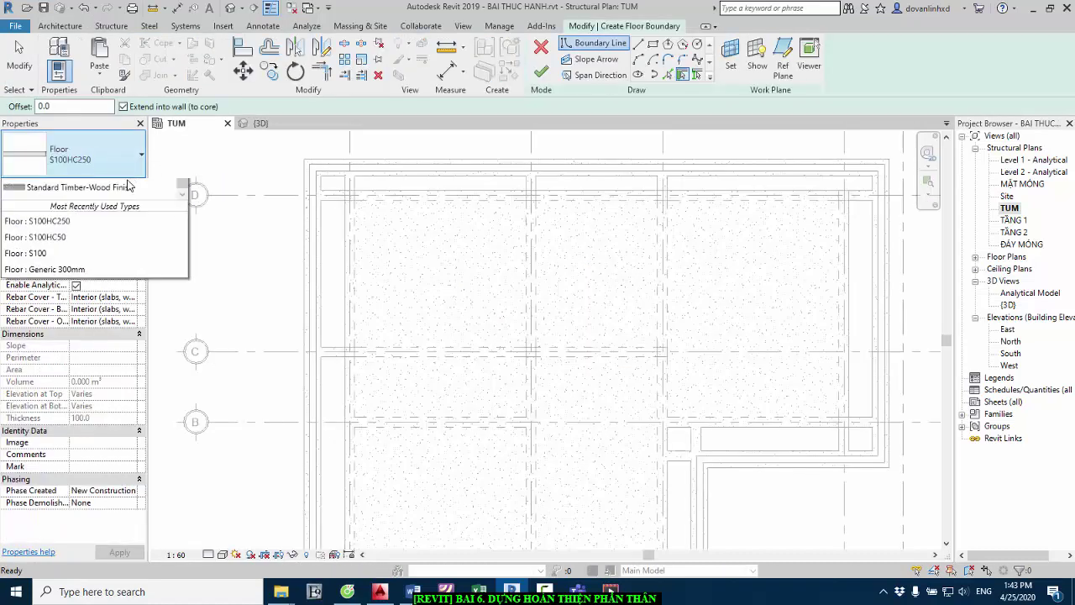
left_click(64, 363)
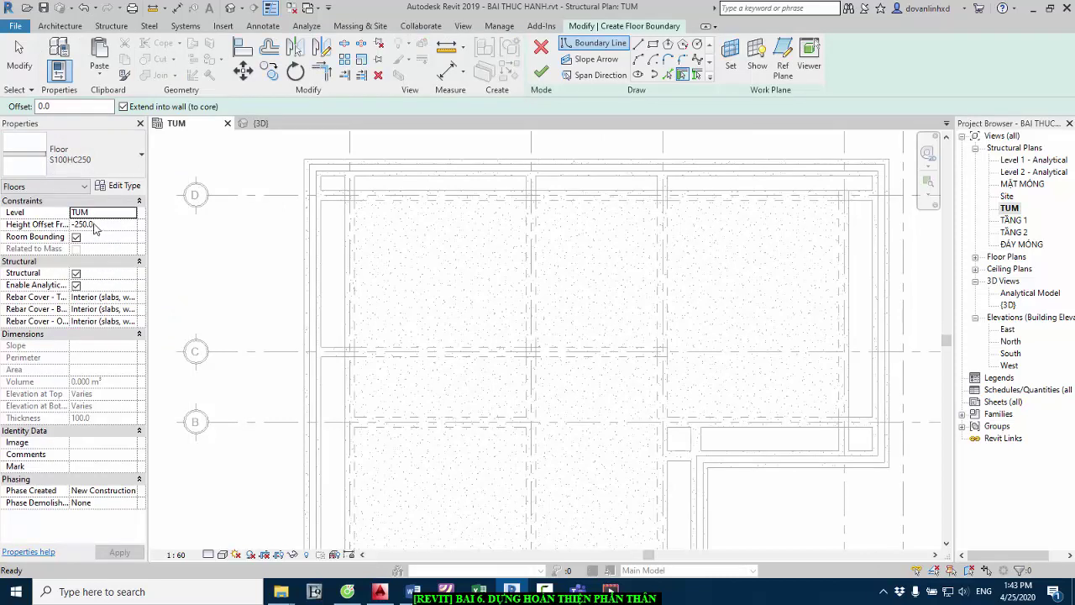
- Outline the top-left and next top beams with rectangular boundary loops
left_click(652, 44)
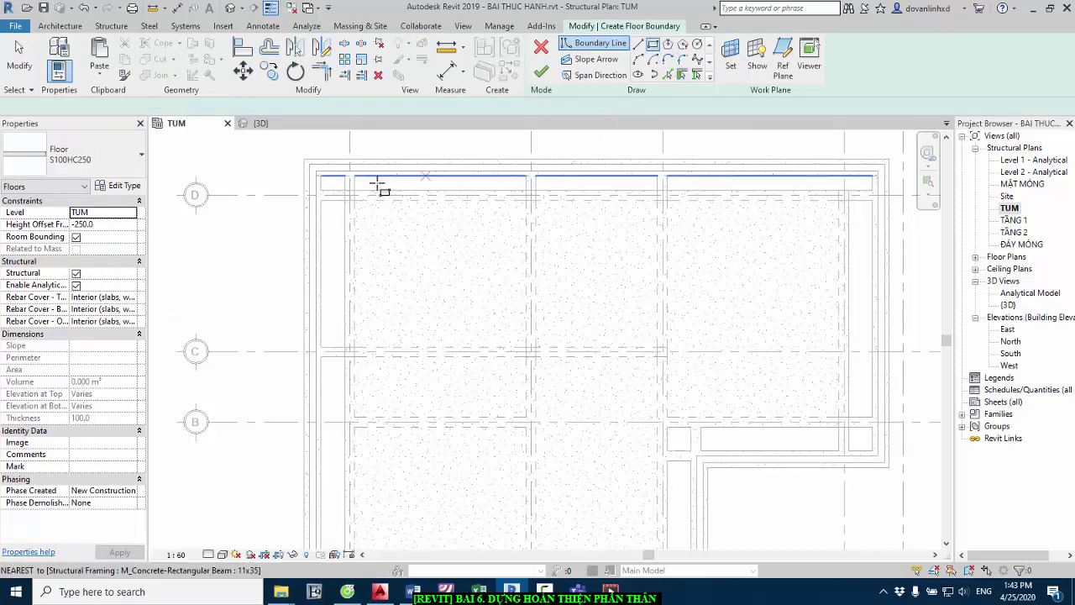
scroll(323, 186, "up", 3)
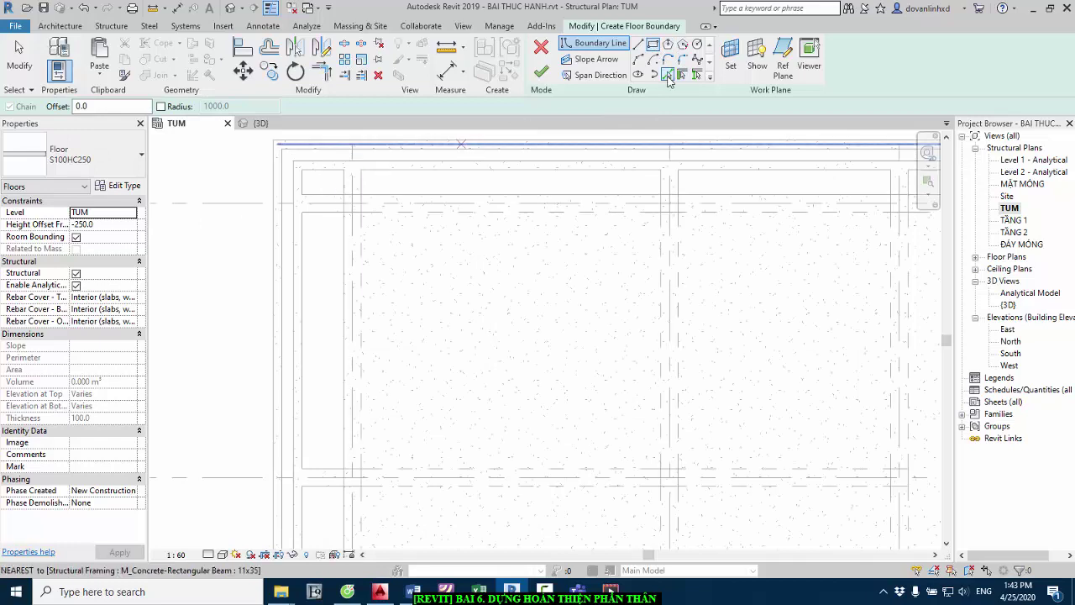
left_click(668, 77)
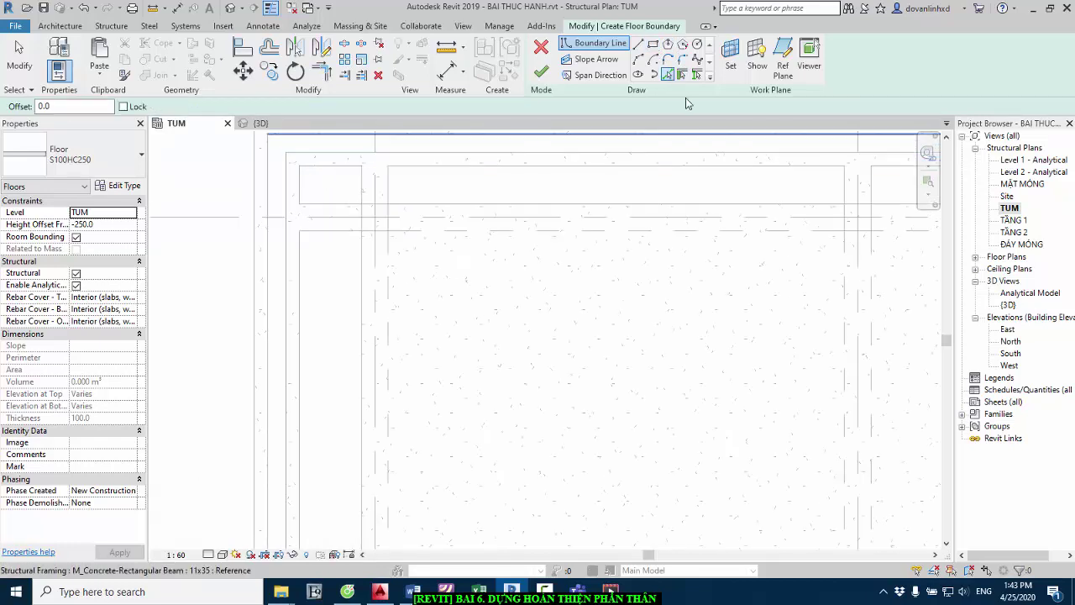
left_click(652, 47)
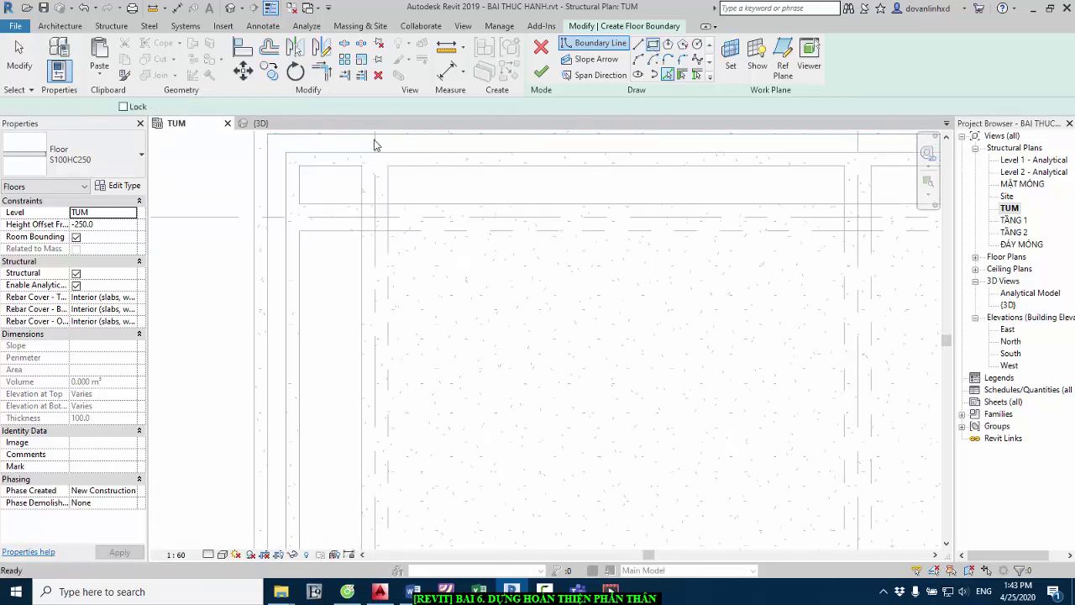
left_click(361, 204)
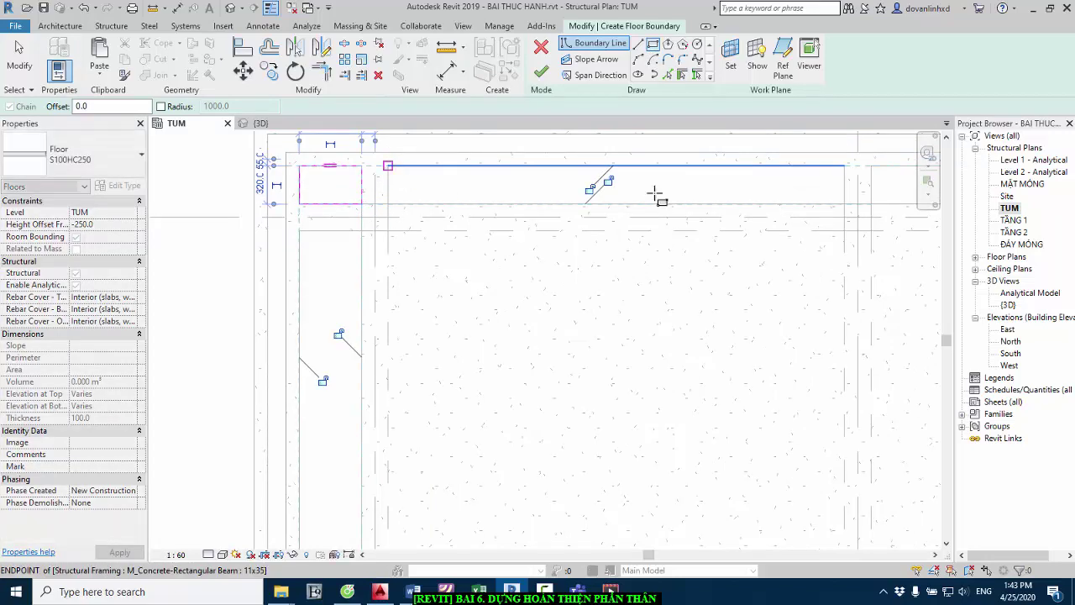
left_click(848, 210)
scroll(345, 218, "down", 2)
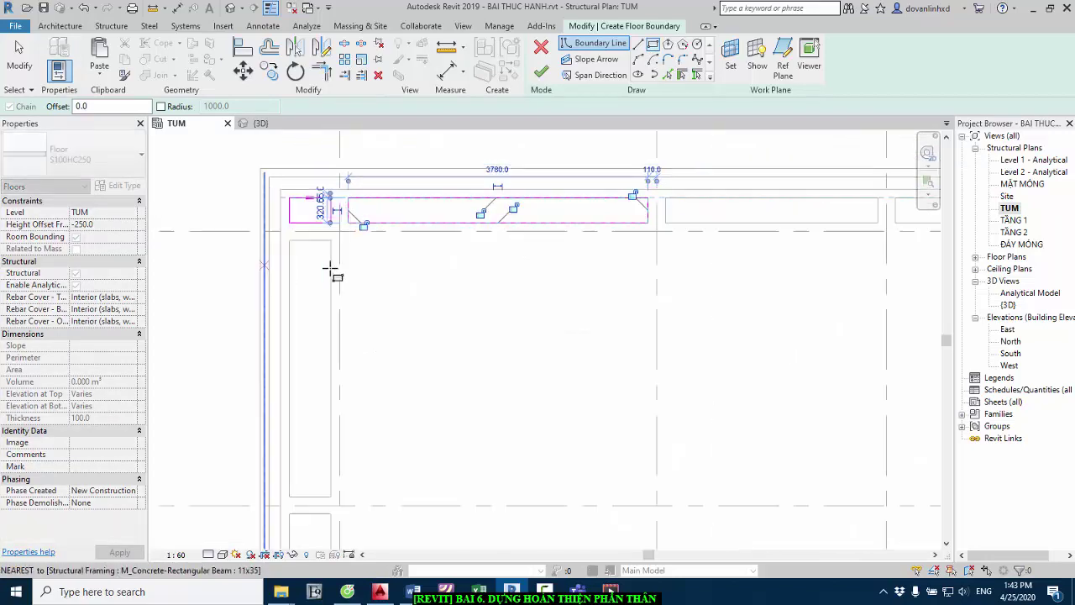
left_click(613, 206)
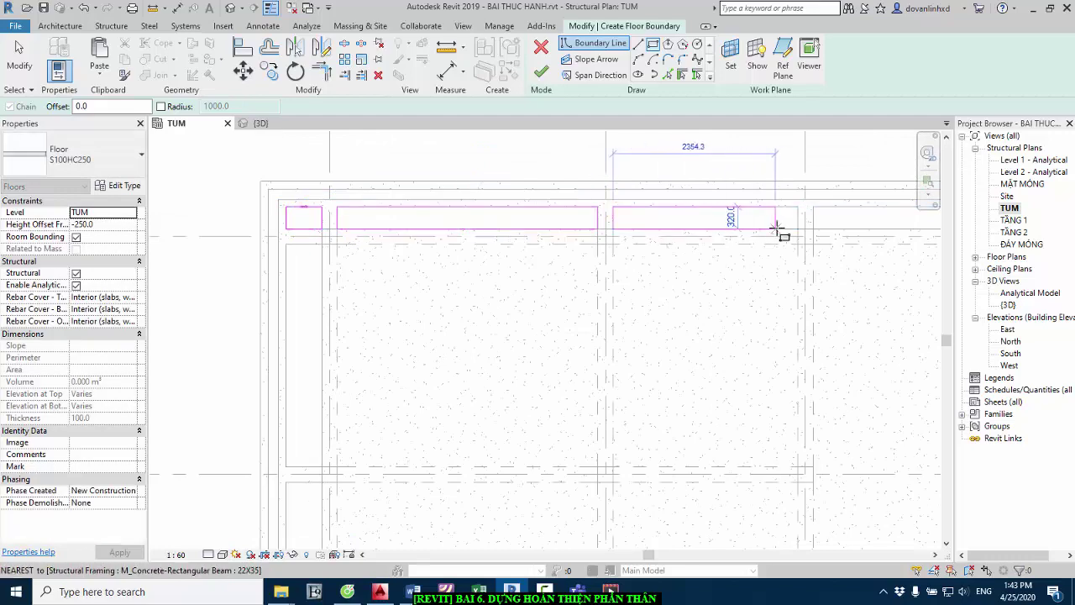
left_click(290, 220)
scroll(700, 188, "down", 2)
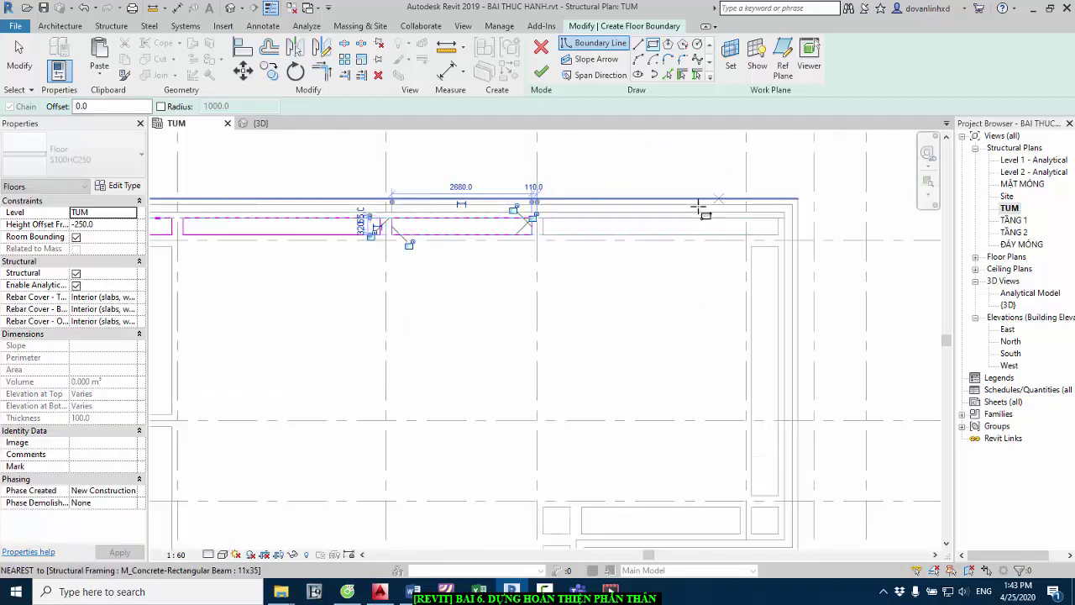
scroll(479, 220, "up", 2)
- Outline the 4520 top-right beam, the right-edge beam, and the 520 lower corner squares
left_click(490, 222)
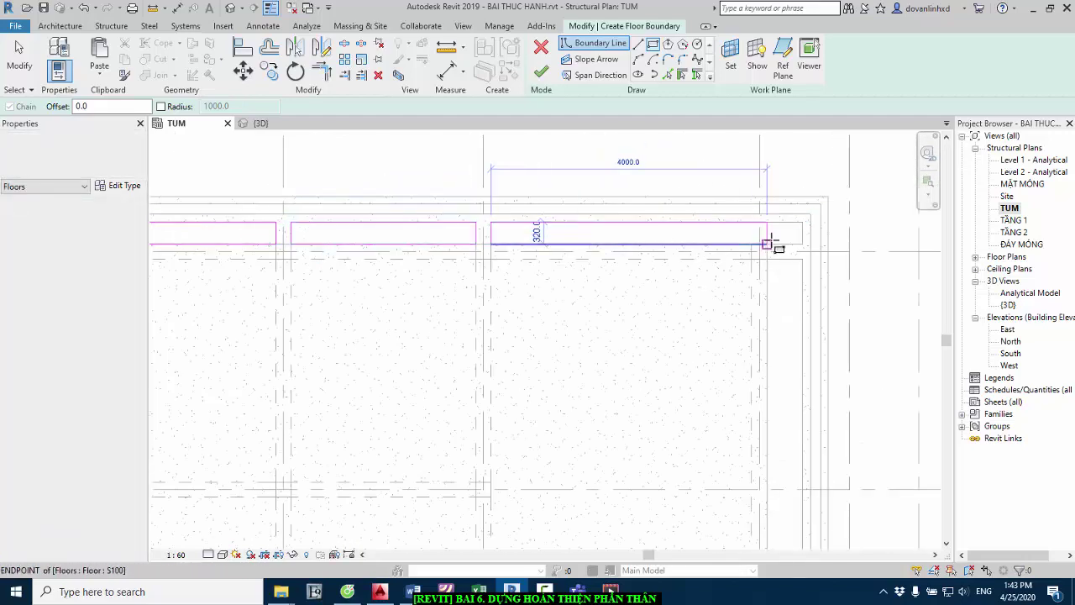
left_click(803, 245)
scroll(718, 197, "down", 1)
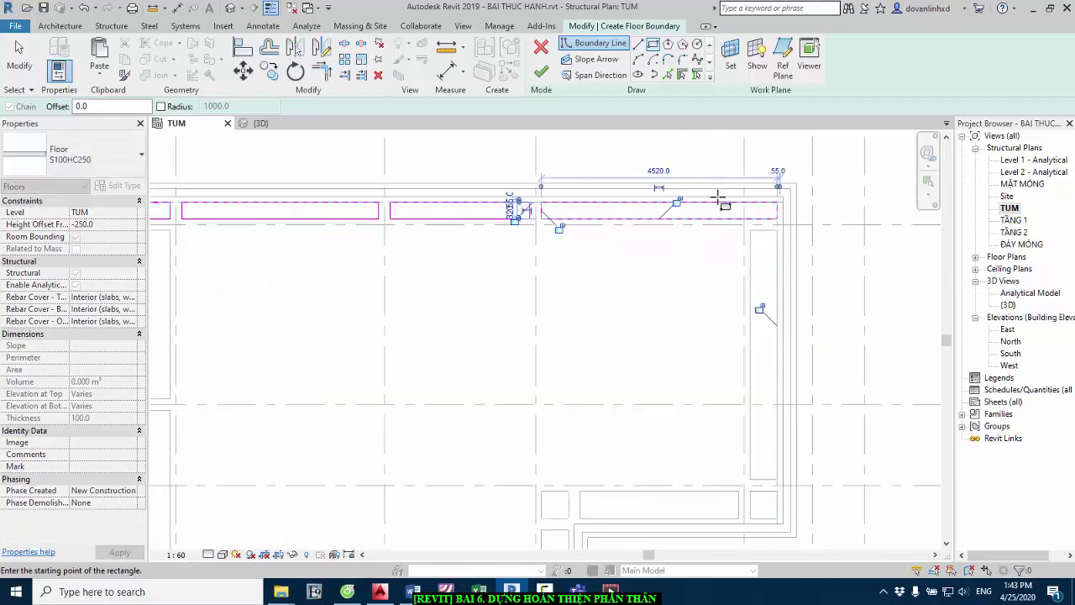
left_click(750, 232)
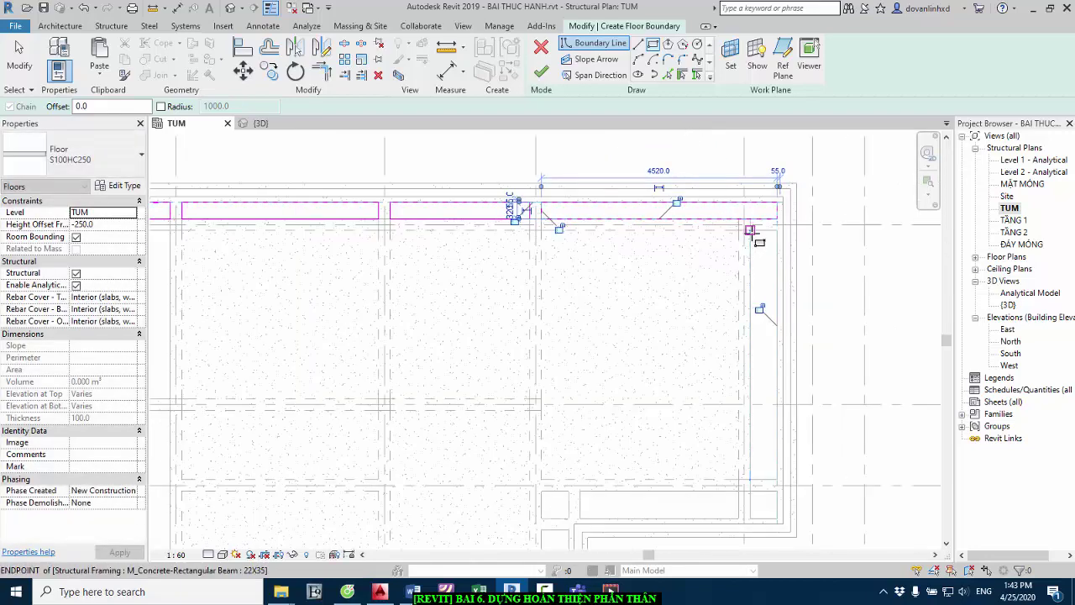
left_click(777, 480)
left_click(750, 492)
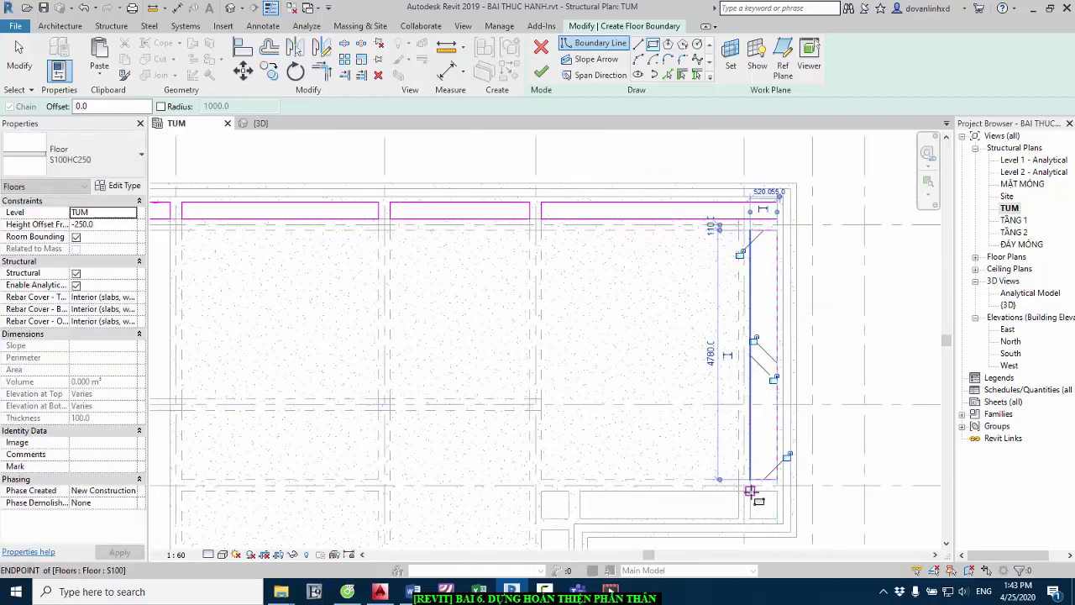
left_click(777, 519)
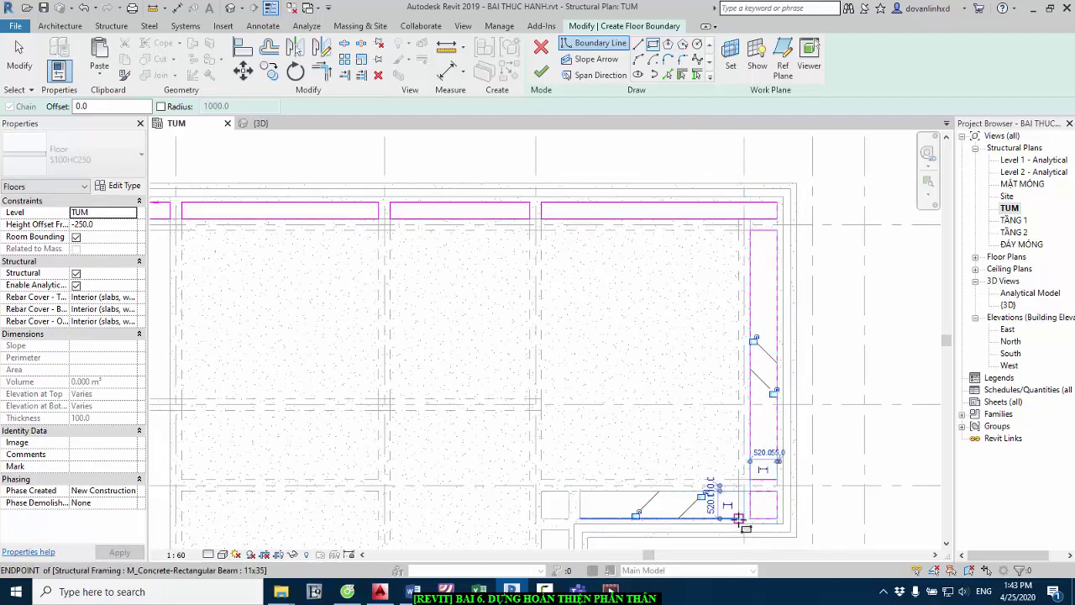
left_click(580, 492)
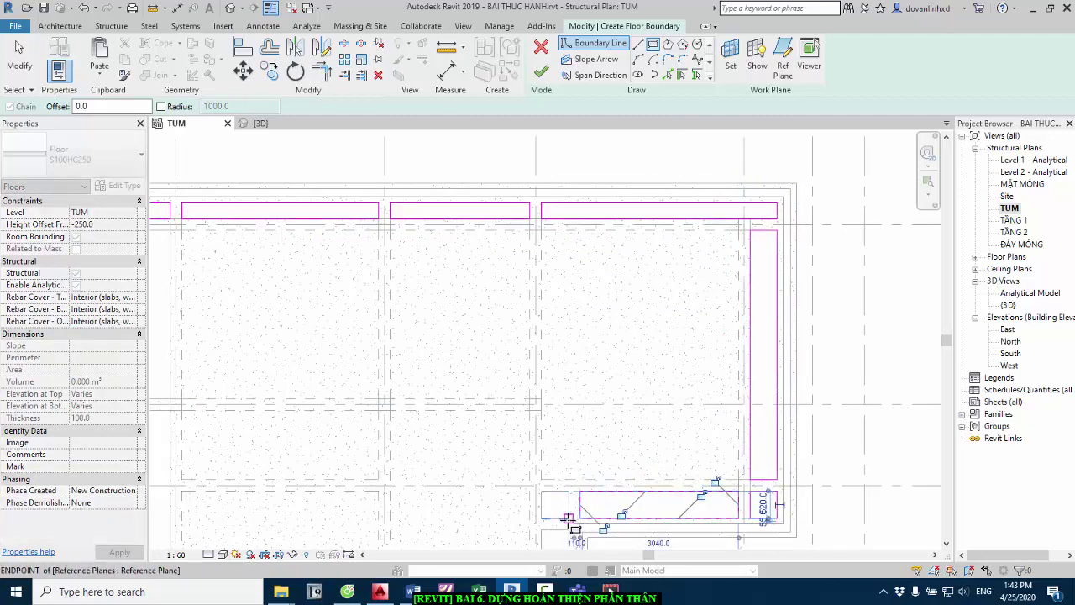
left_click(568, 518)
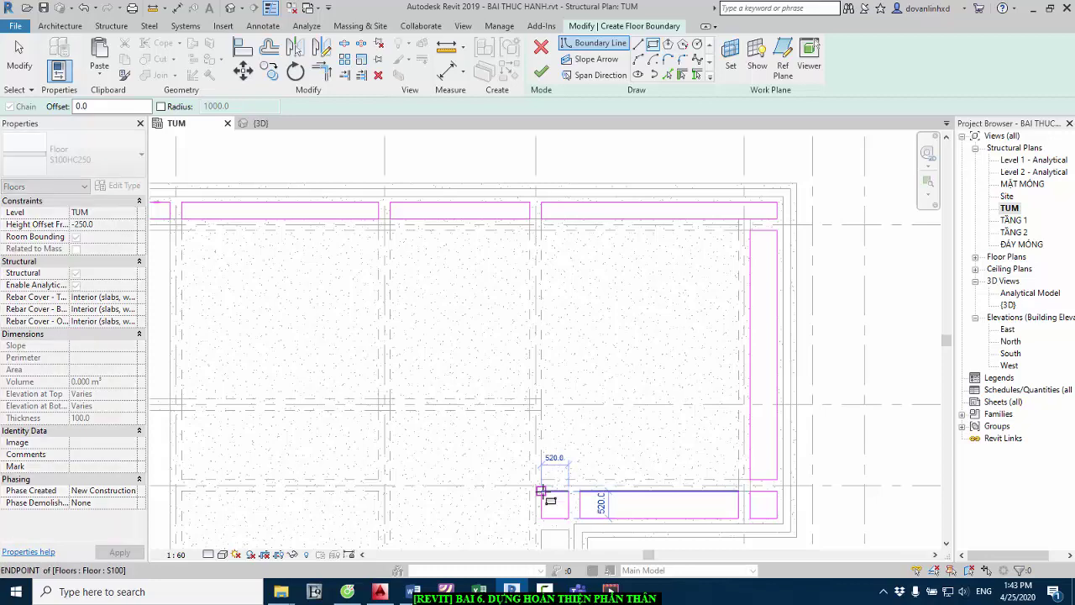
left_click(541, 491)
- Outline the vertical inner-corner beam and the 2680 and 3780 bottom beams
scroll(688, 244, "down", 3)
scroll(659, 395, "up", 1)
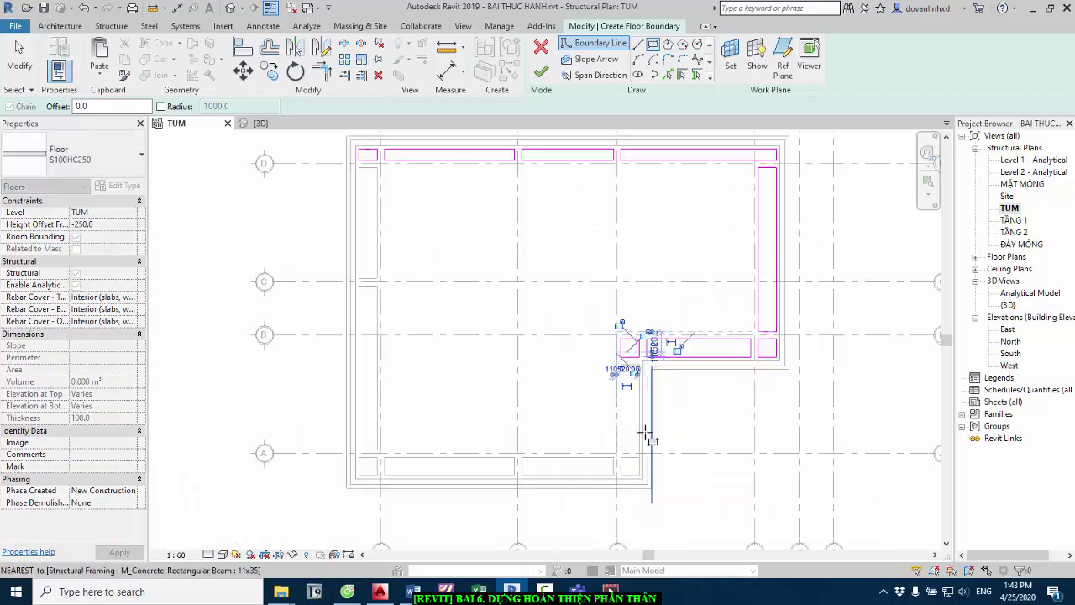
scroll(647, 433, "up", 2)
scroll(638, 458, "up", 1)
left_click(635, 477)
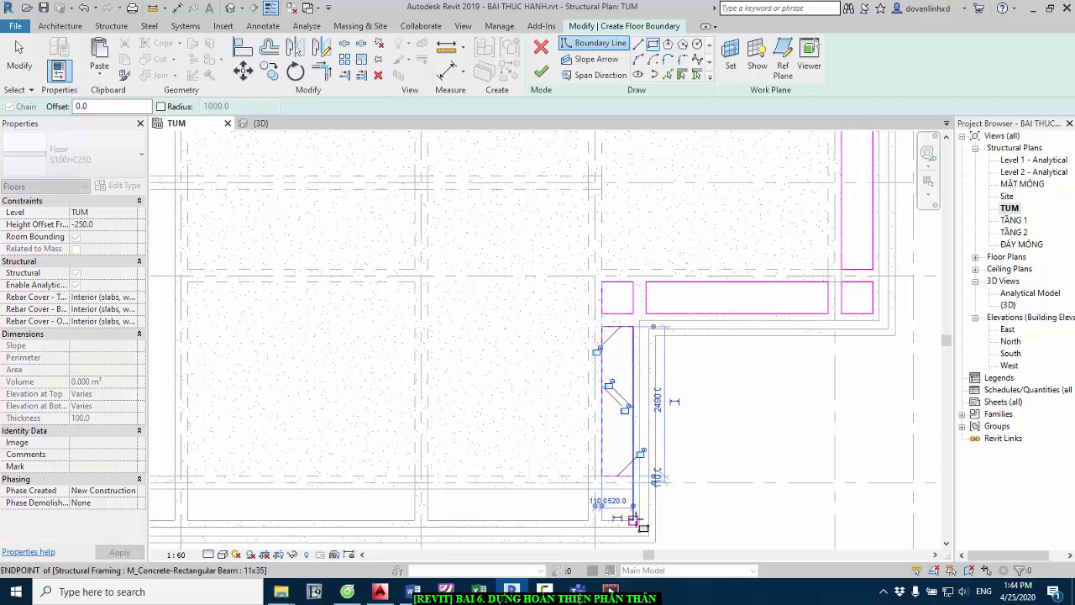
left_click(636, 521)
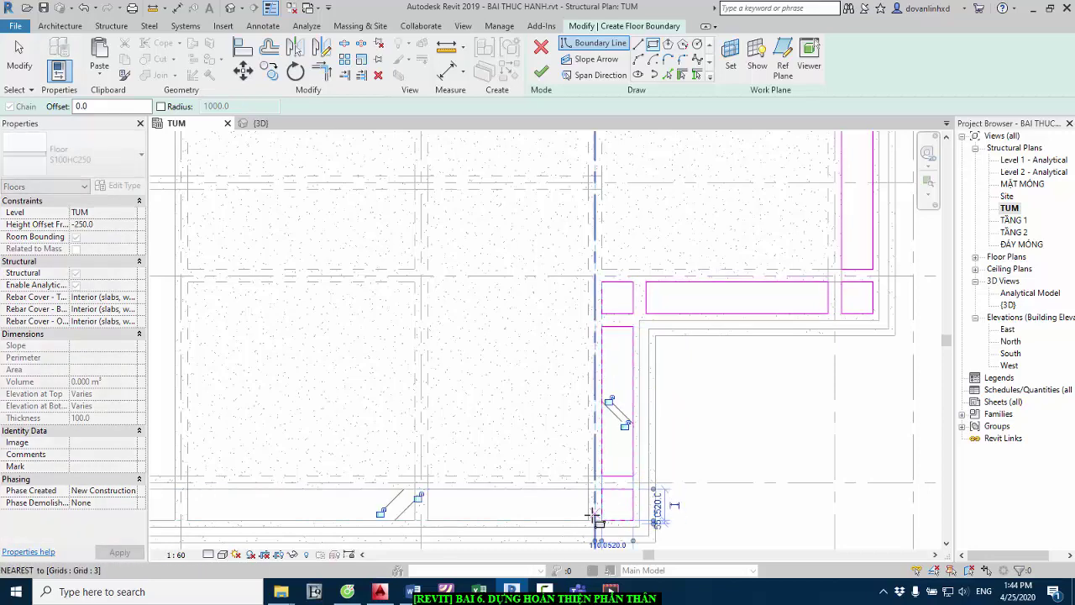
left_click(591, 521)
left_click(427, 490)
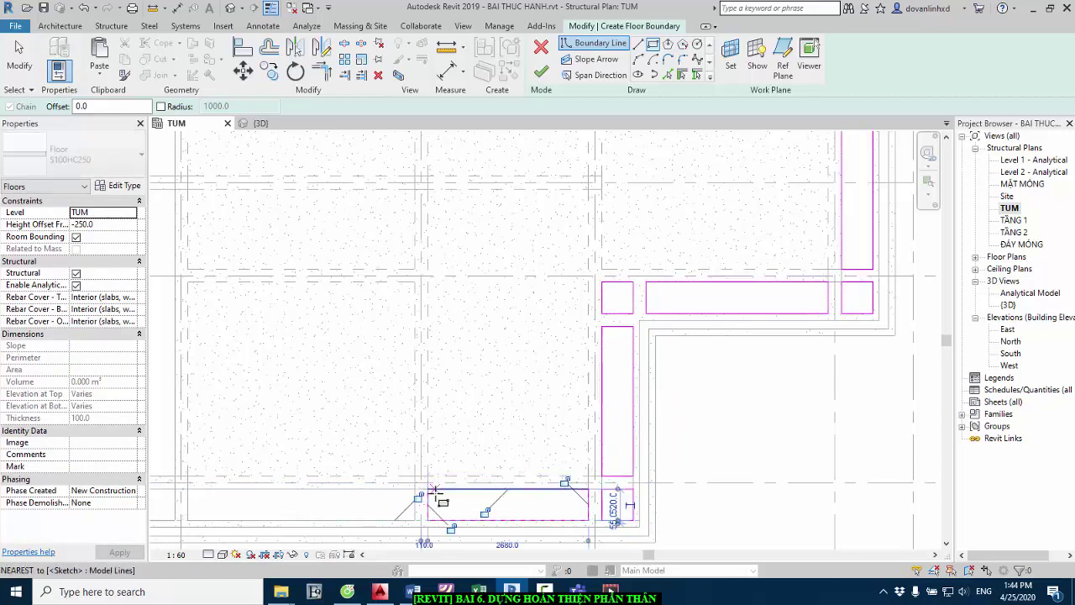
left_click(415, 521)
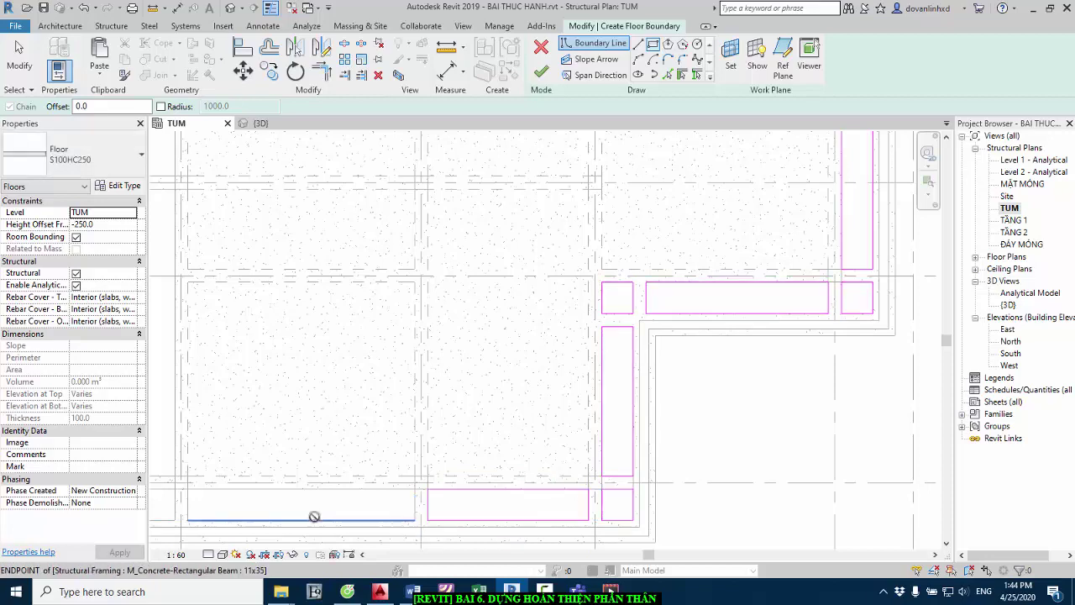
left_click(187, 489)
- Outline the bottom-left corner square and the left-edge beams, including the 3230 strip
scroll(722, 375, "down", 2)
scroll(871, 304, "down", 2)
scroll(479, 445, "up", 2)
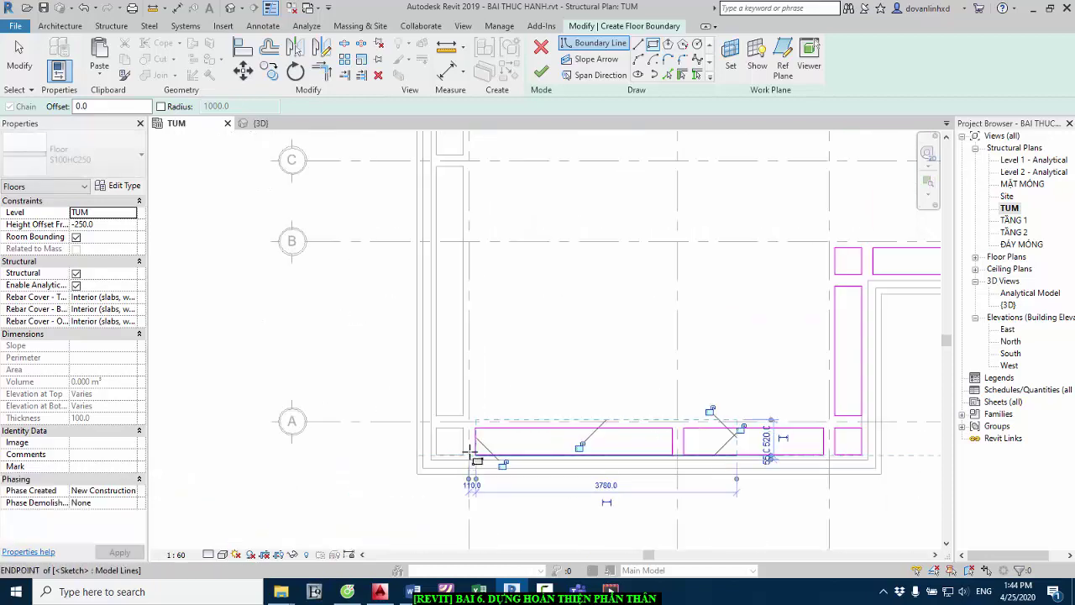
scroll(461, 454, "up", 2)
left_click(461, 454)
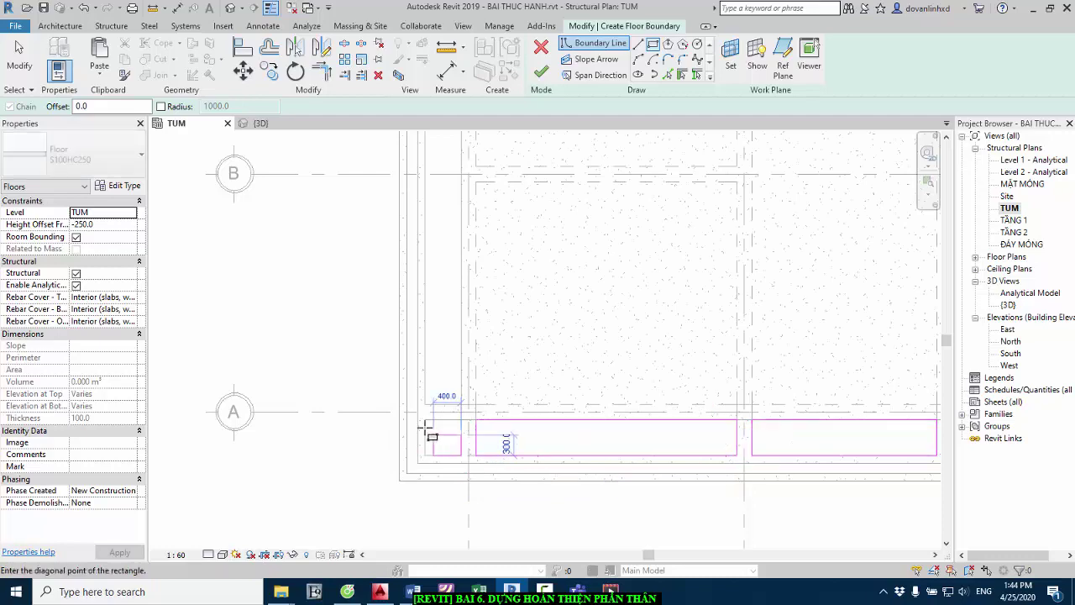
left_click(424, 420)
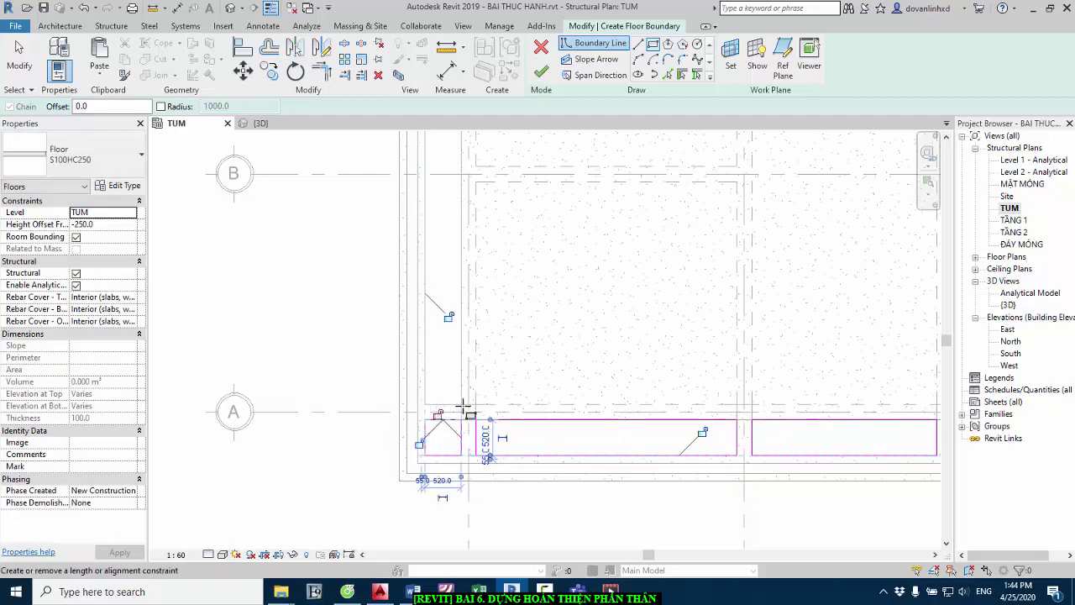
left_click(461, 406)
scroll(454, 416, "down", 3)
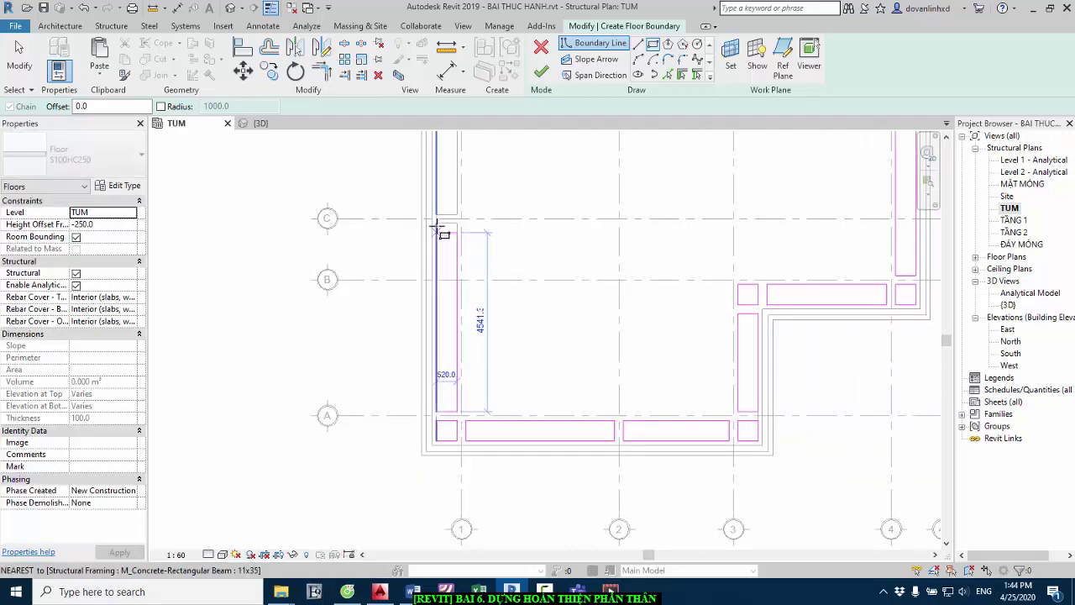
left_click(437, 223)
scroll(492, 461, "down", 3)
scroll(475, 240, "up", 3)
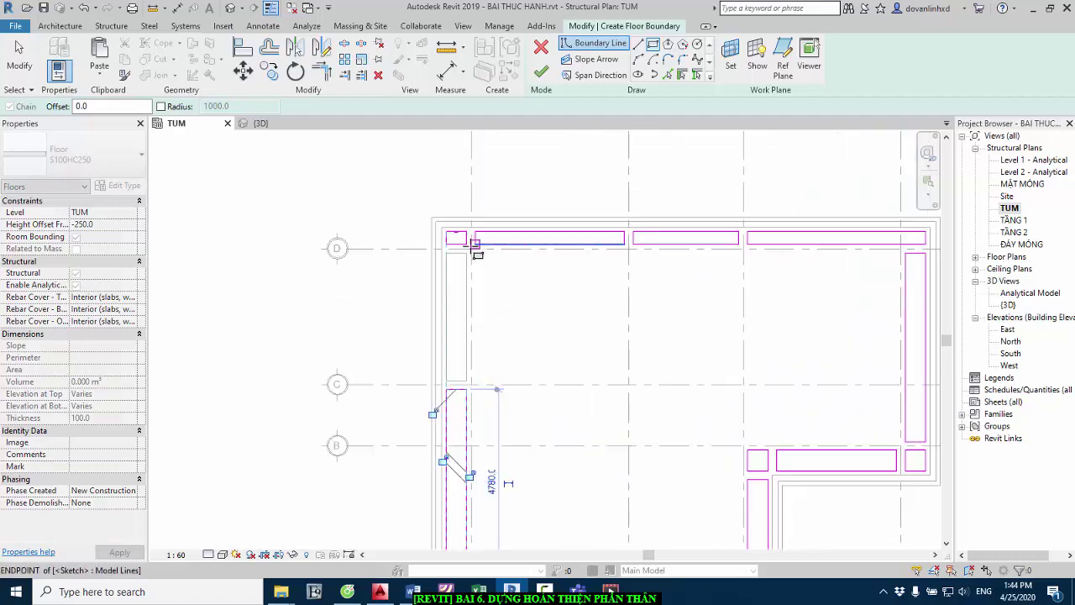
scroll(467, 373, "up", 2)
left_click(467, 386)
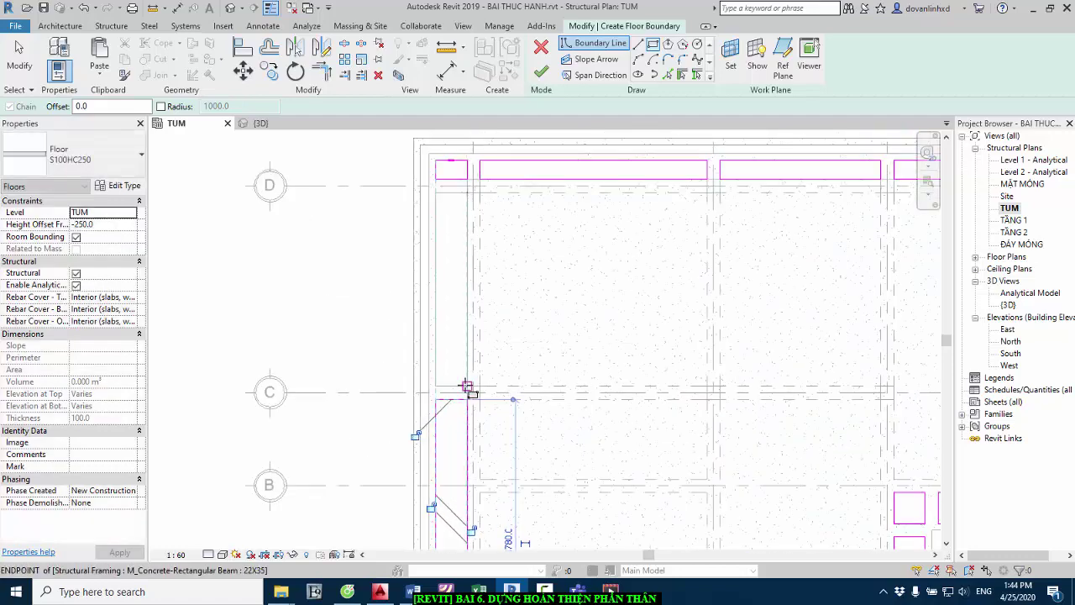
left_click(436, 192)
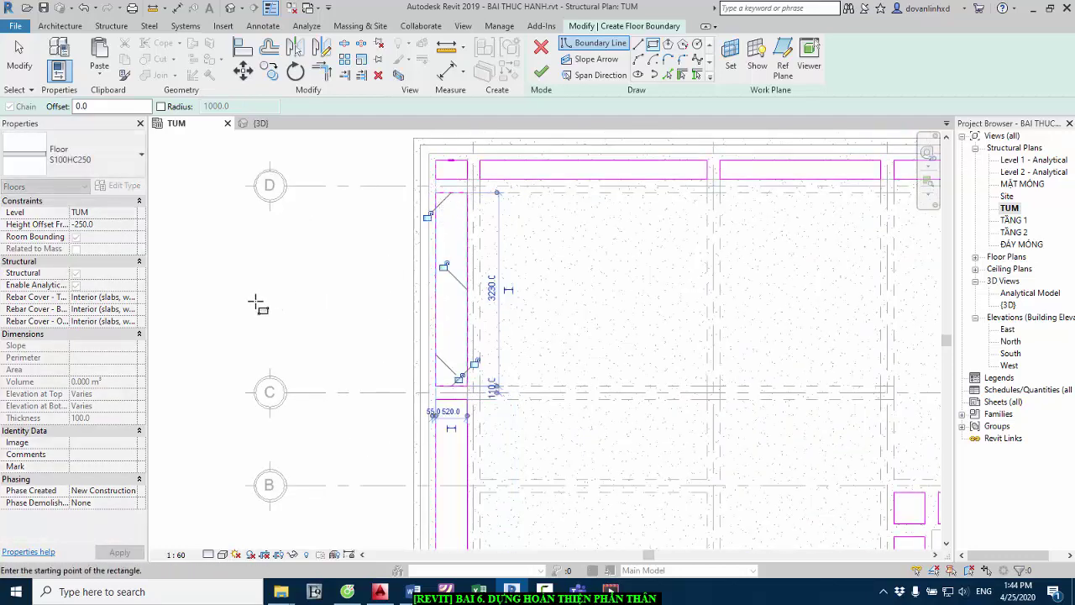
scroll(420, 210, "up", 2)
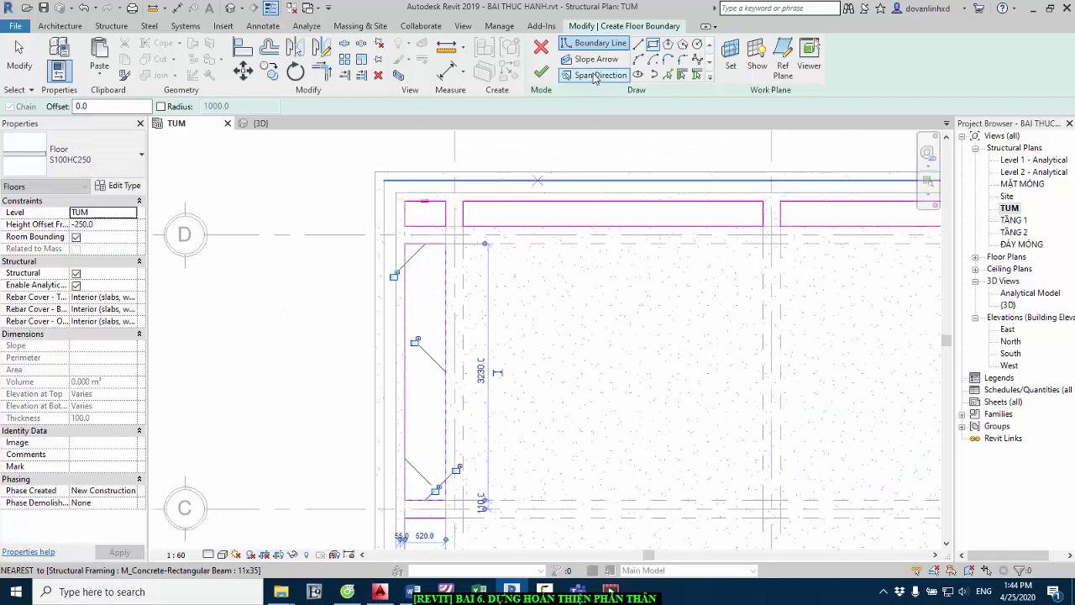
- Chain boundary lines around the outer beam corners, including 4000 and 3450 edges, closing at top-left
left_click(639, 44)
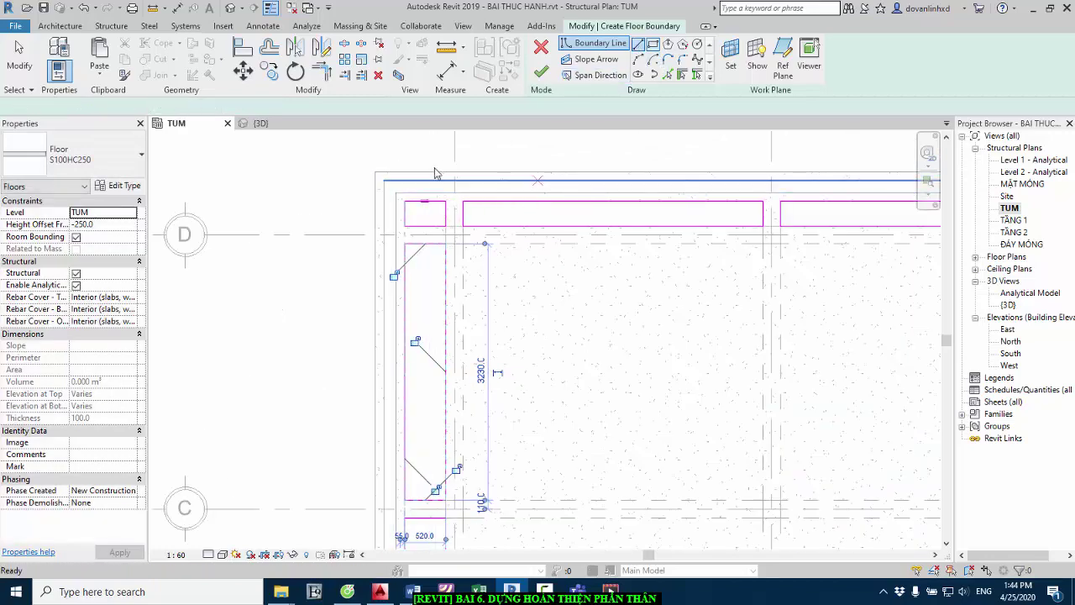
left_click(385, 179)
scroll(189, 233, "down", 3)
scroll(672, 210, "up", 2)
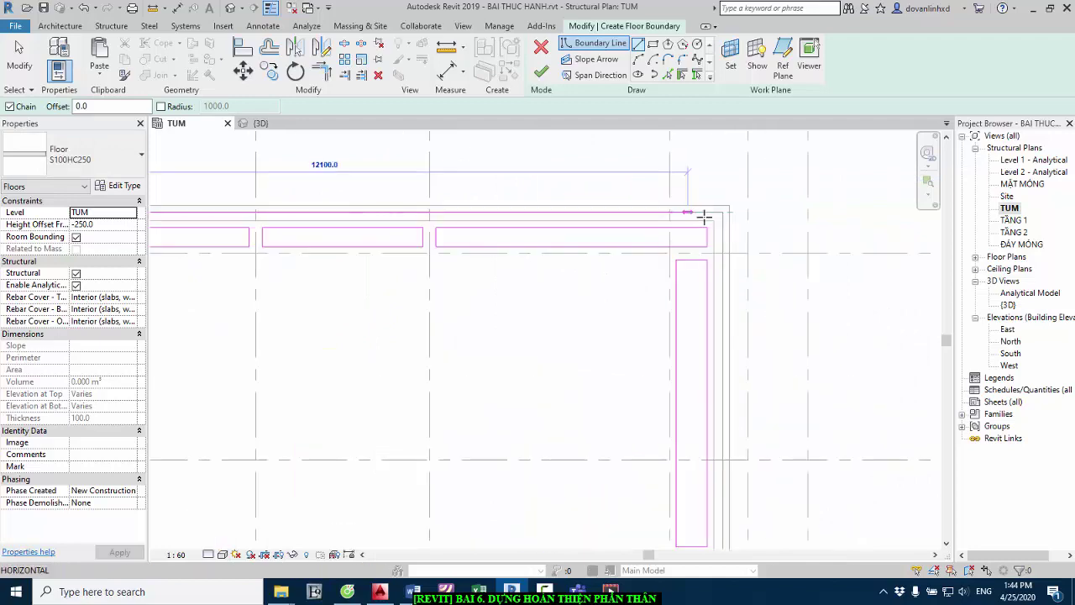
scroll(714, 212, "up", 1)
left_click(726, 210)
scroll(725, 252, "down", 2)
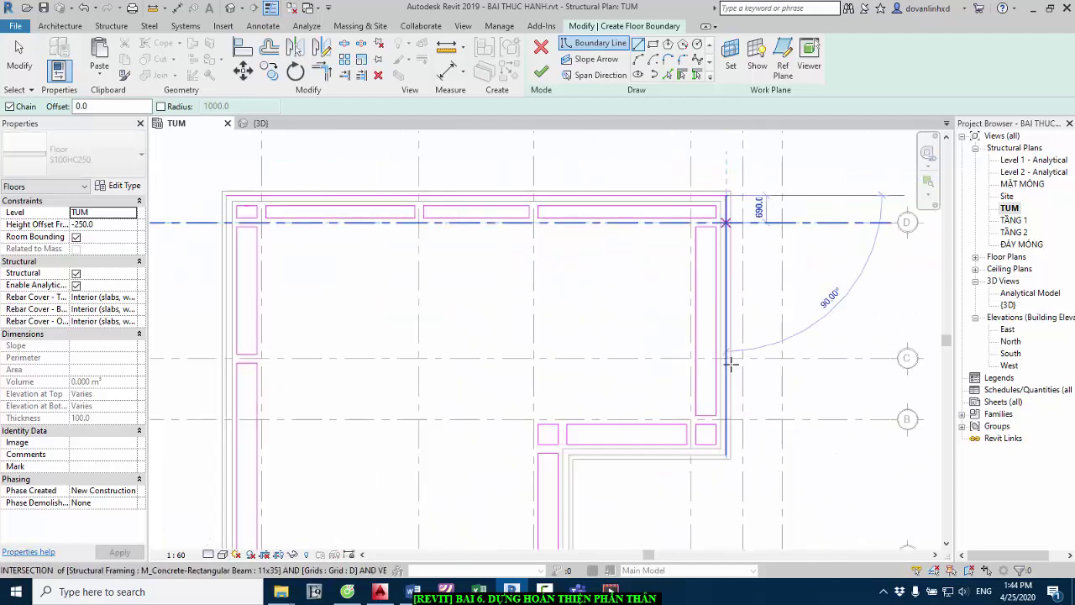
scroll(727, 456, "up", 2)
left_click(726, 450)
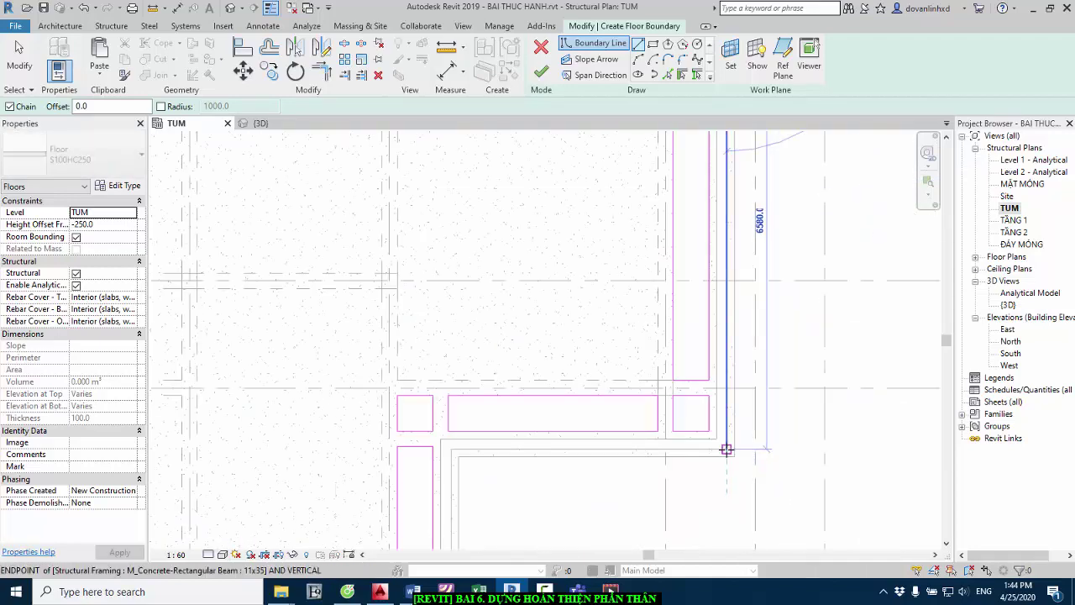
left_click(451, 449)
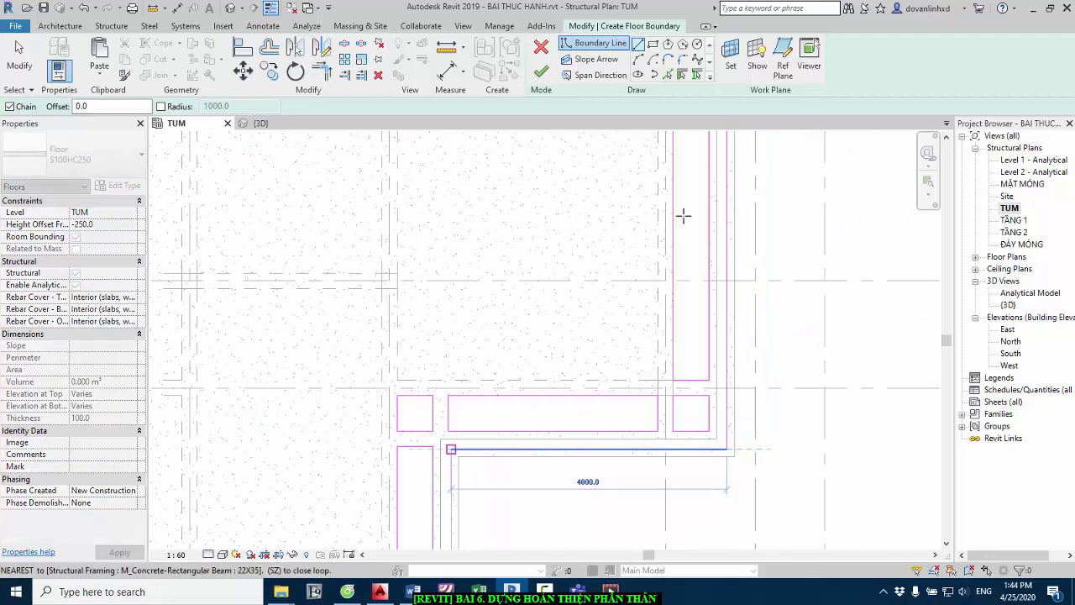
scroll(682, 216, "down", 2)
scroll(588, 413, "up", 2)
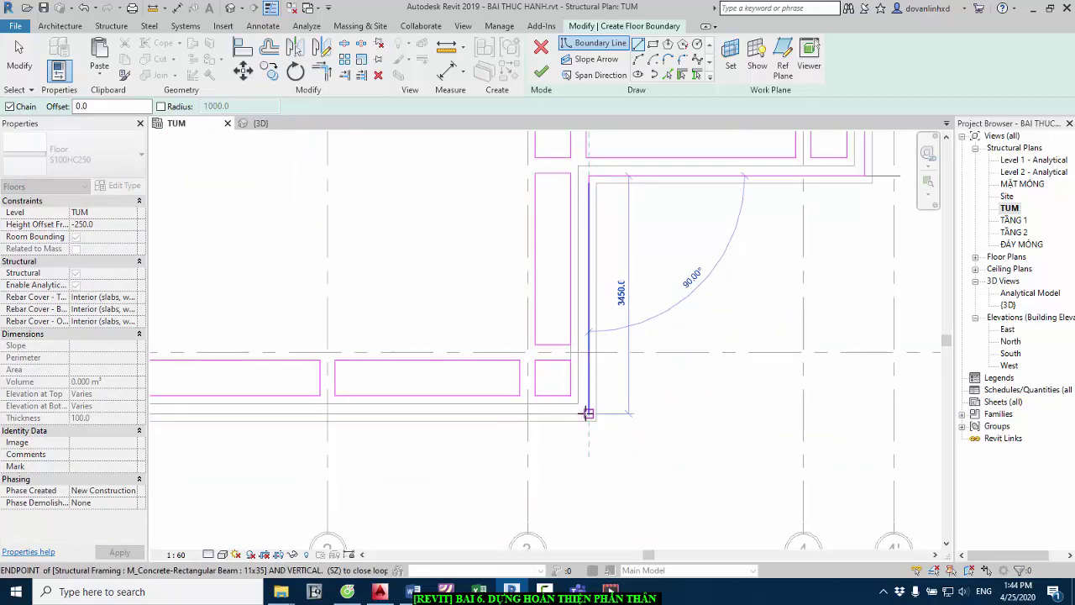
left_click(840, 413)
scroll(840, 413, "down", 2)
scroll(471, 413, "up", 2)
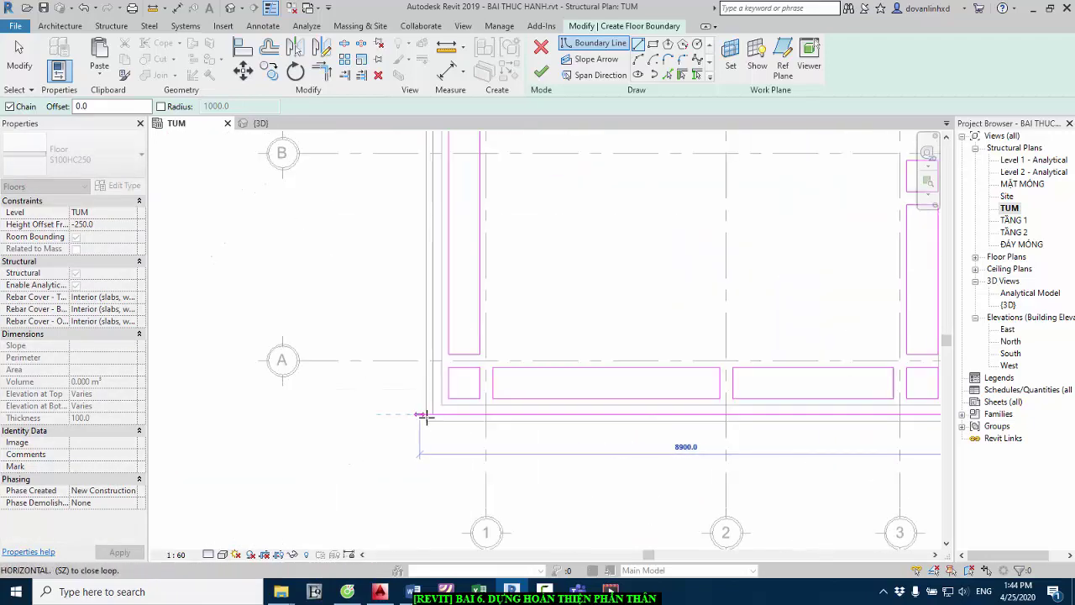
left_click(420, 455)
scroll(416, 452, "down", 2)
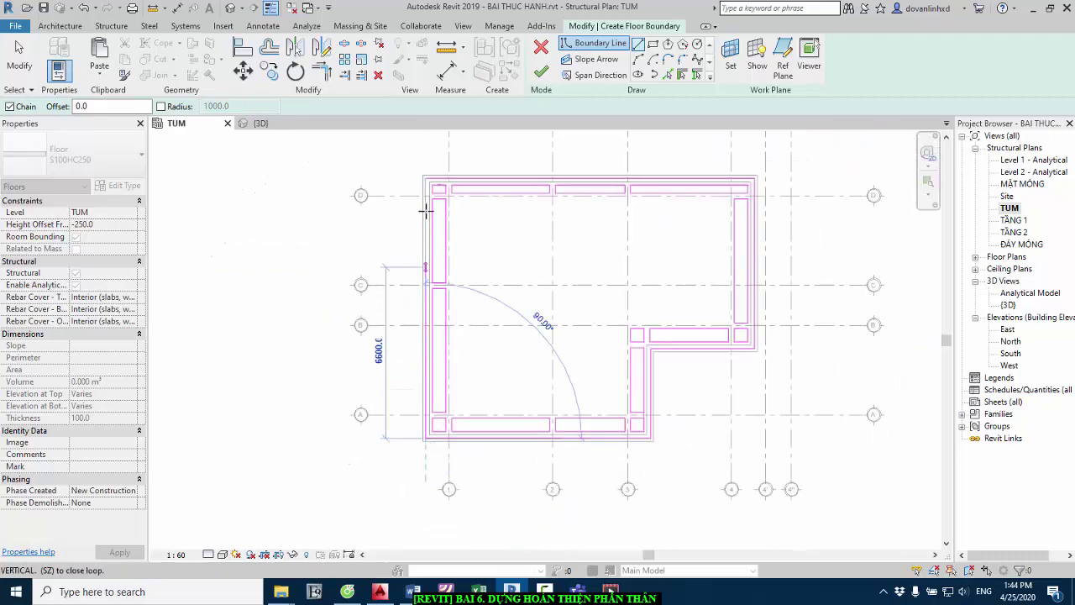
scroll(426, 197, "up", 2)
scroll(428, 178, "up", 1)
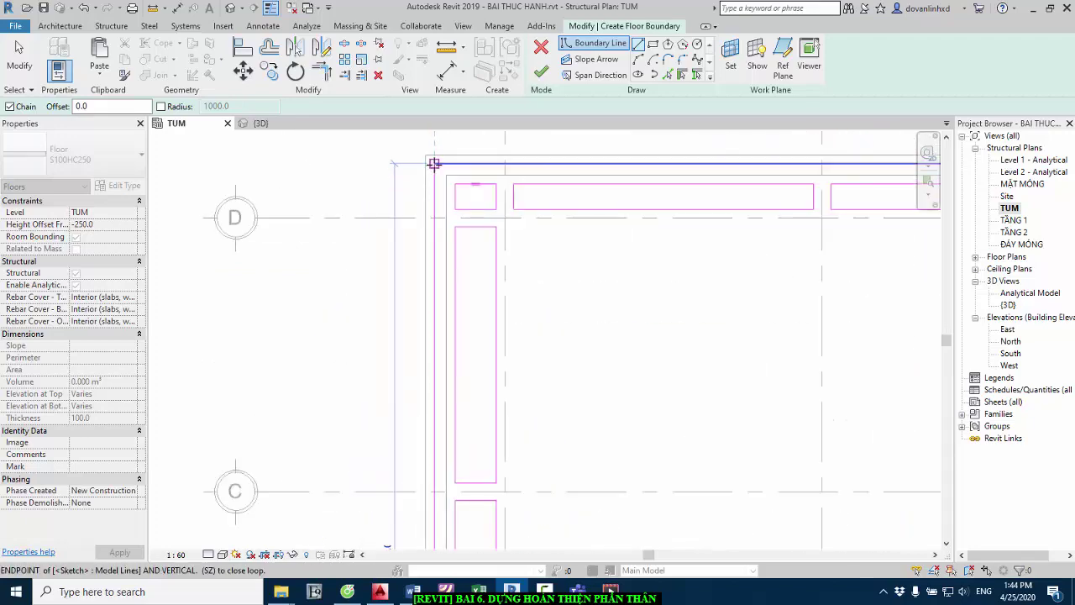
left_click(435, 163)
- Chain a second outer boundary loop through the notch corner and bottom-left corner back to the top edge
left_click(423, 204)
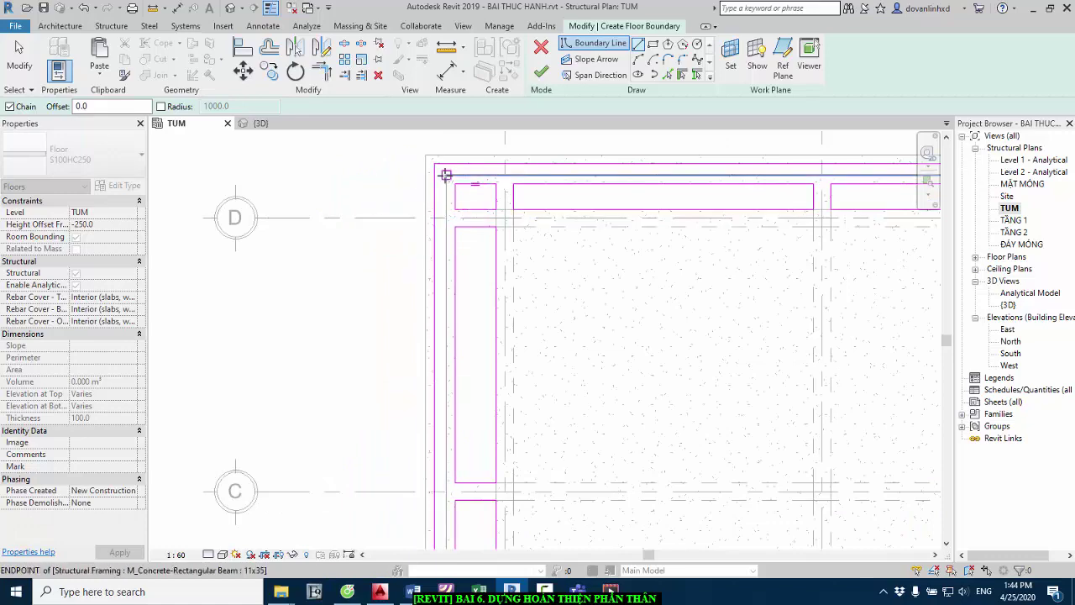
scroll(287, 205, "down", 1)
scroll(319, 237, "down", 2)
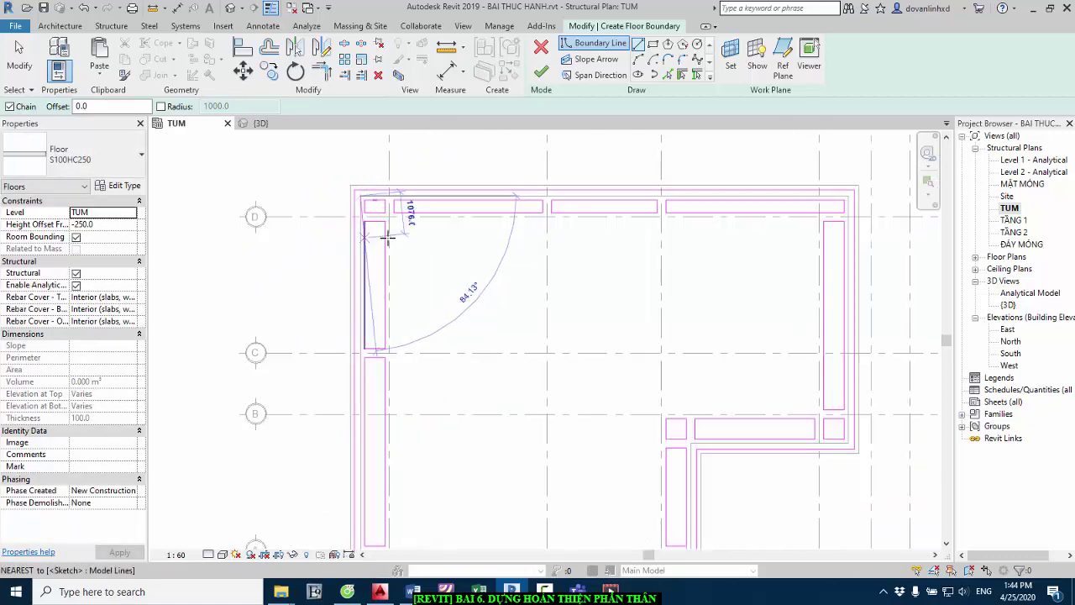
scroll(735, 204, "up", 1)
scroll(783, 202, "up", 1)
left_click(790, 200)
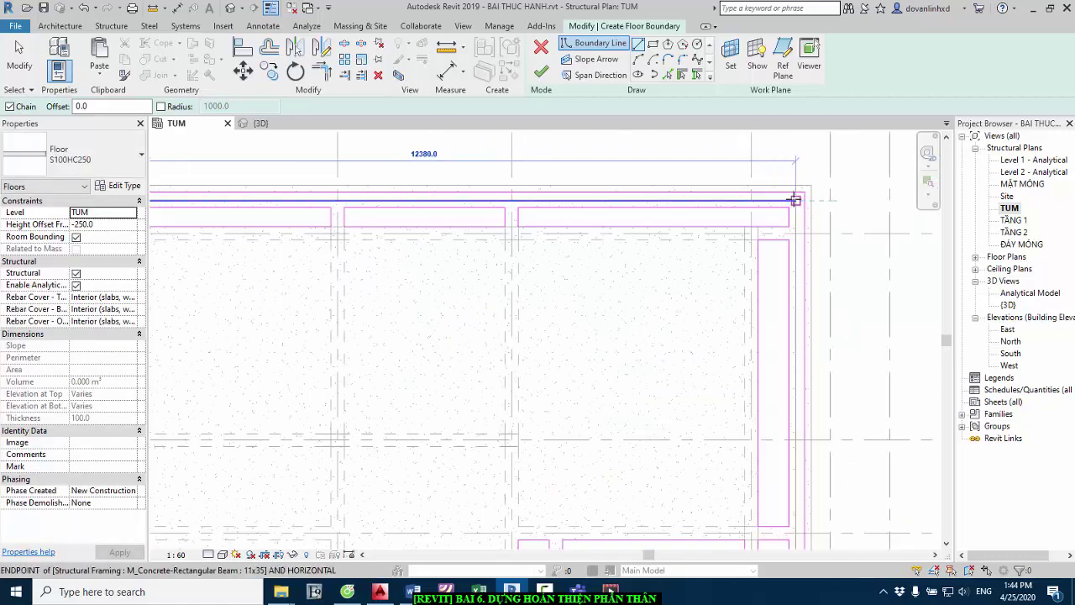
scroll(789, 200, "down", 1)
scroll(801, 475, "up", 1)
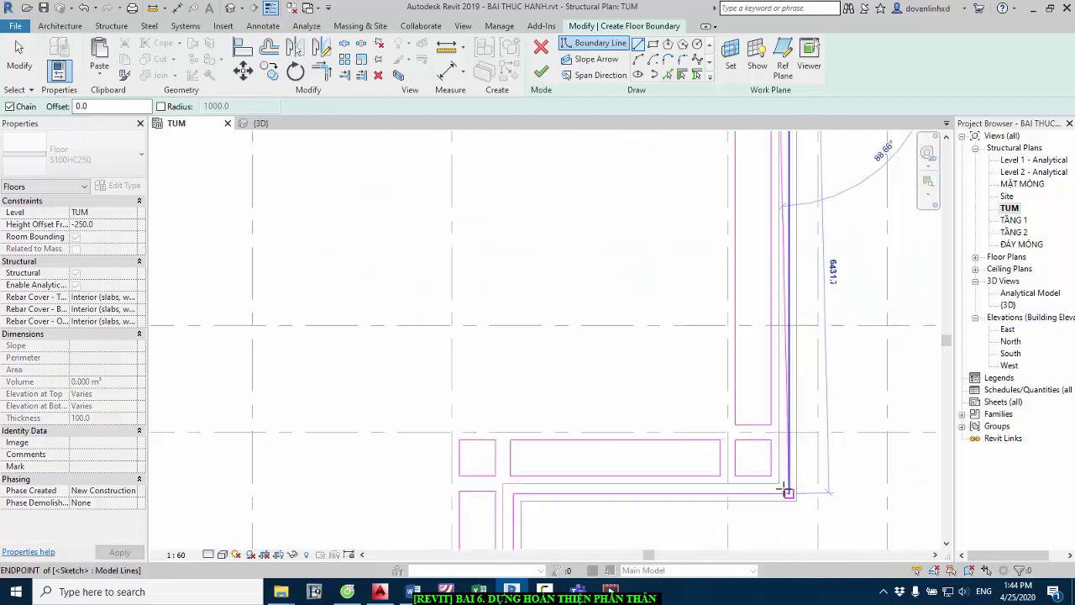
scroll(792, 492, "up", 1)
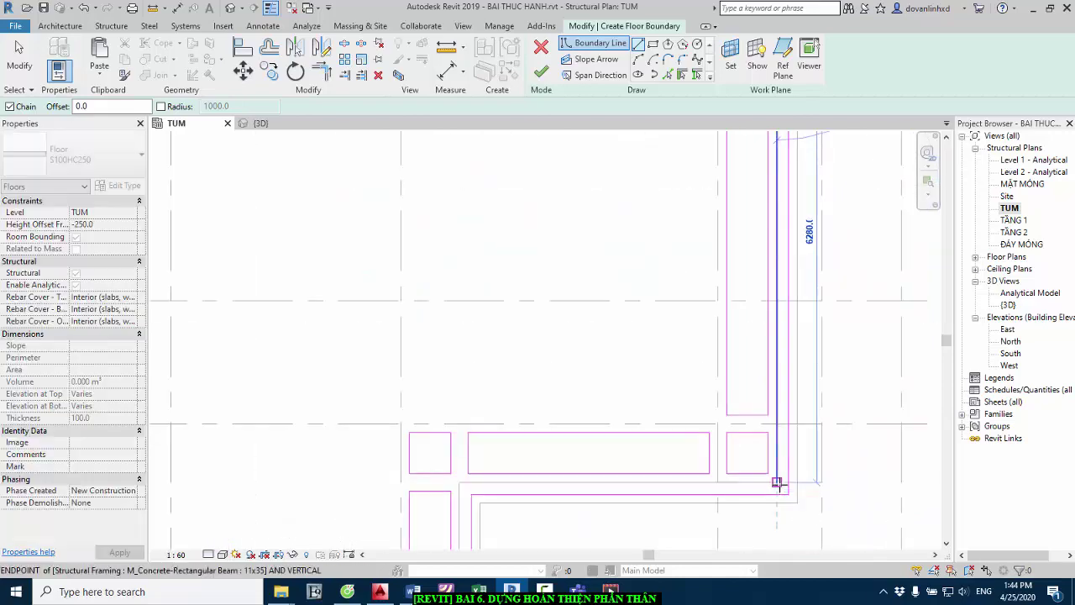
left_click(458, 485)
scroll(538, 372, "down", 2)
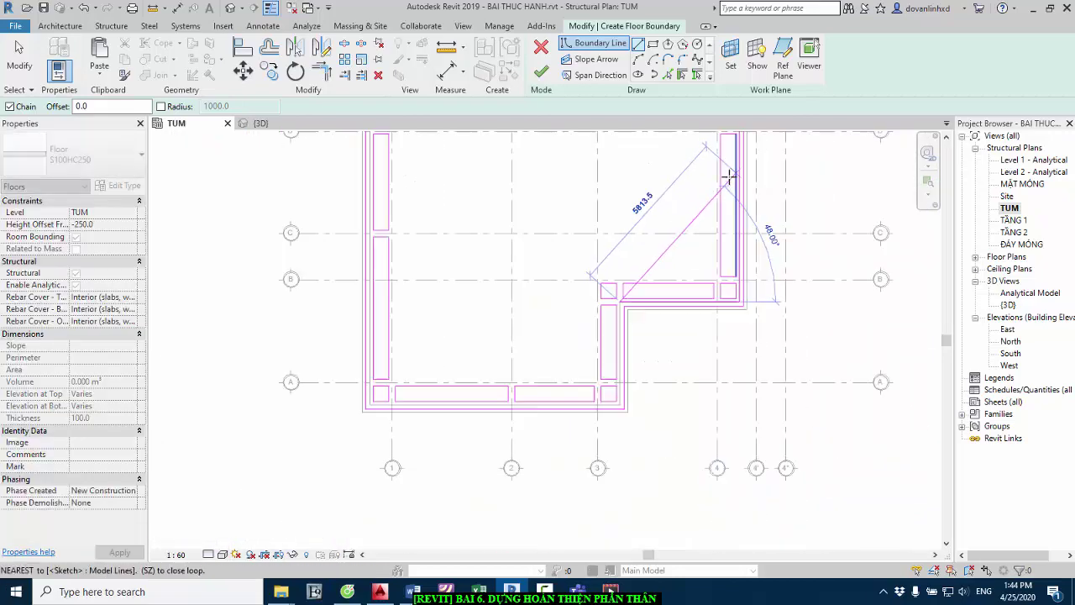
scroll(619, 471, "up", 2)
scroll(624, 387, "up", 1)
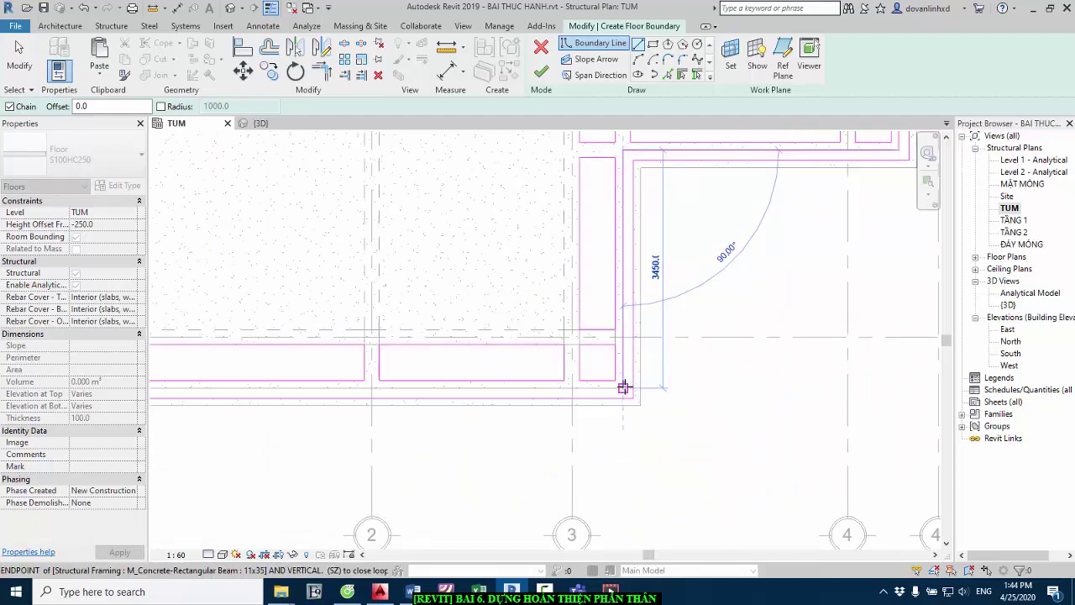
left_click(623, 387)
scroll(622, 387, "down", 2)
scroll(504, 425, "up", 1)
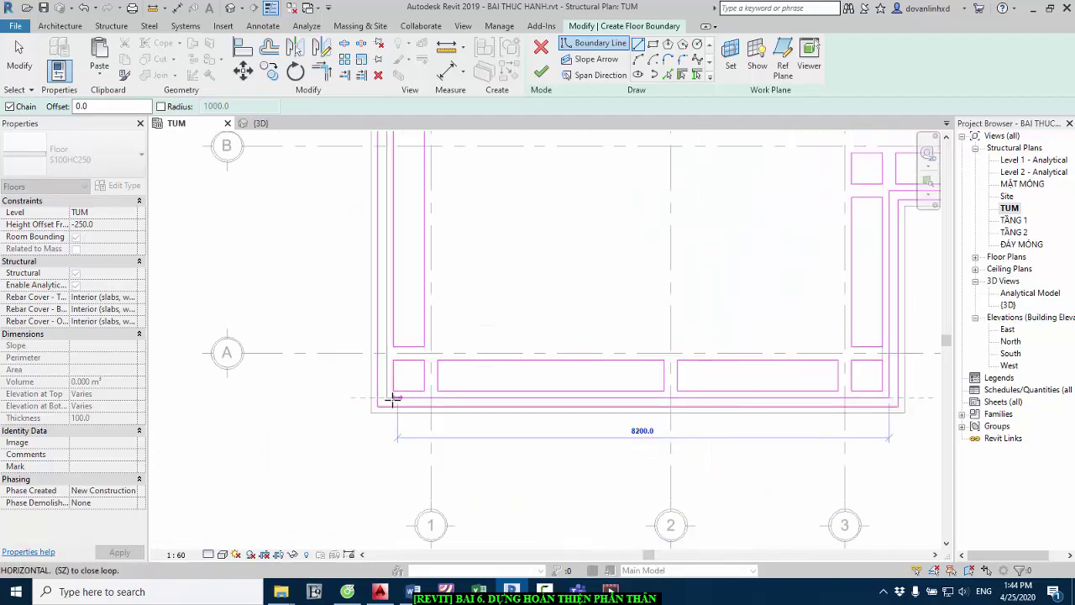
left_click(428, 459)
scroll(420, 468, "down", 2)
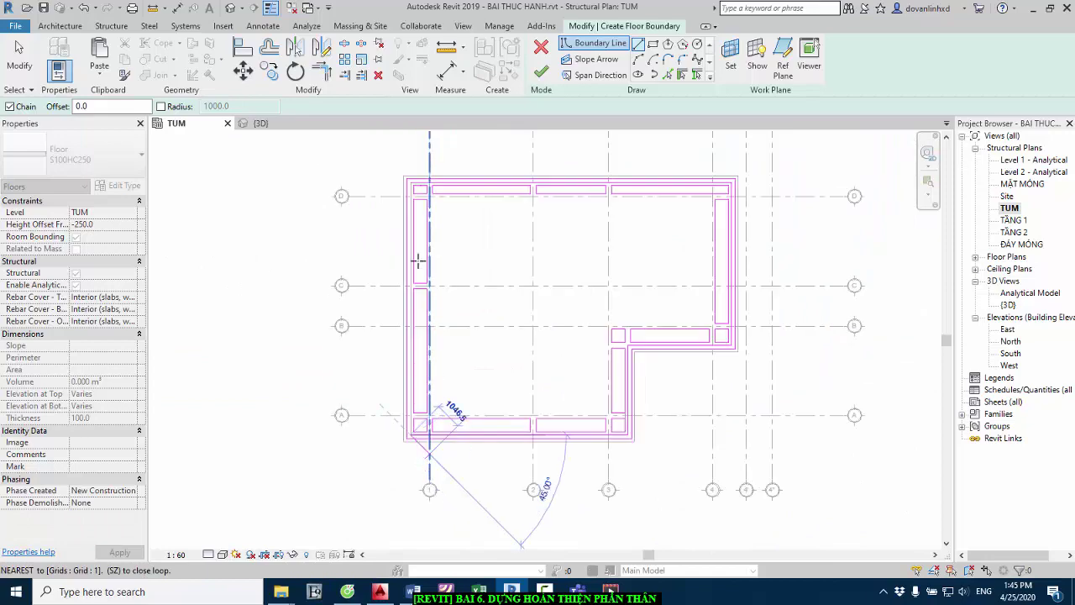
scroll(409, 178, "up", 2)
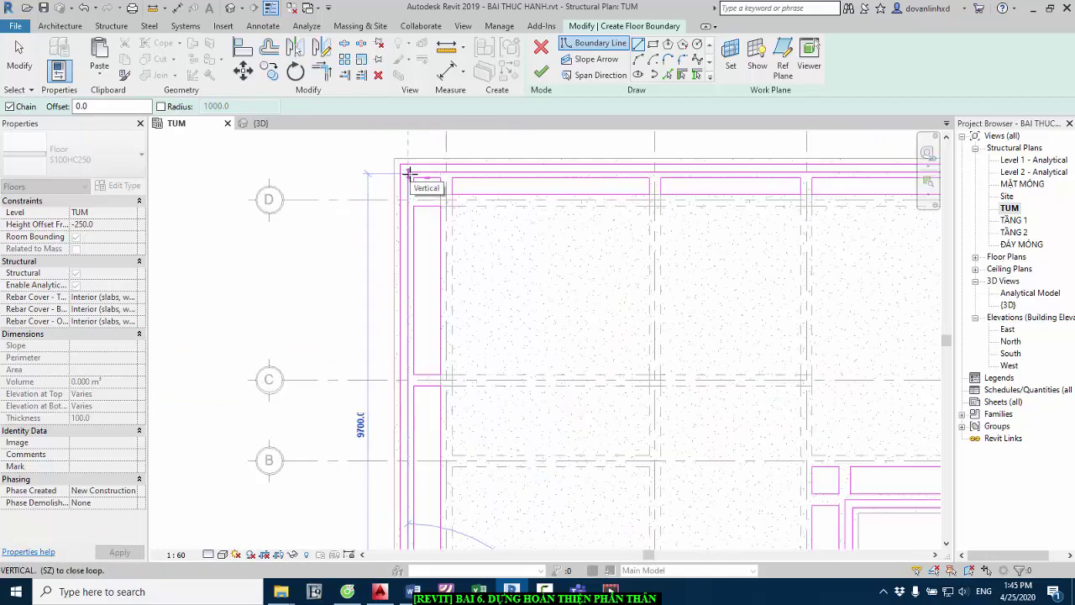
left_click(461, 133)
left_click(508, 172)
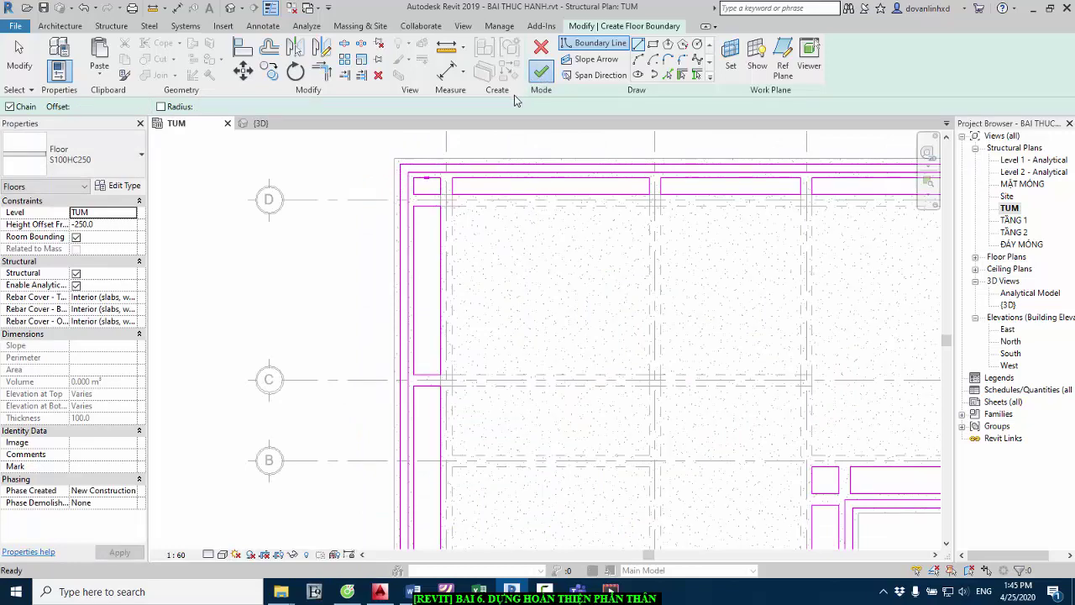
- Finish the sketch to create the 24.370 m² S100HC250 floor and deselect it
left_click(541, 72)
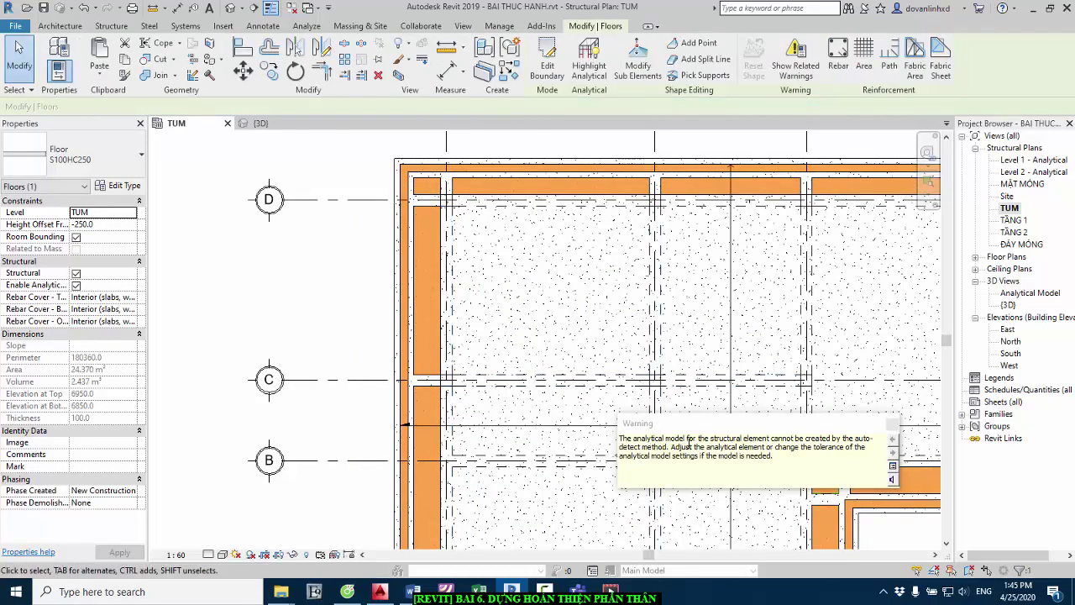
scroll(390, 184, "down", 2)
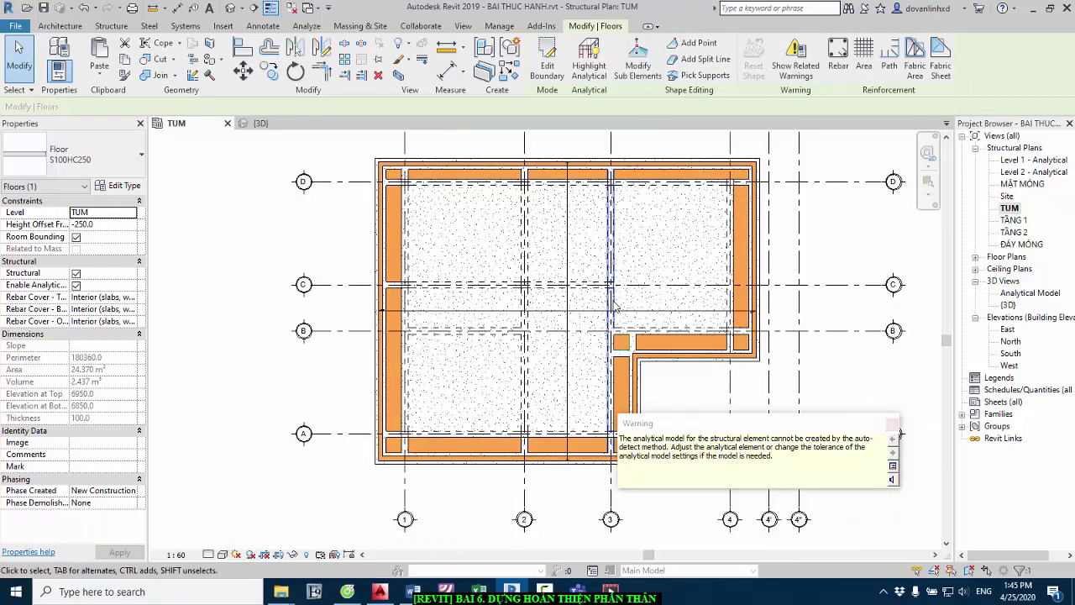
key("Escape")
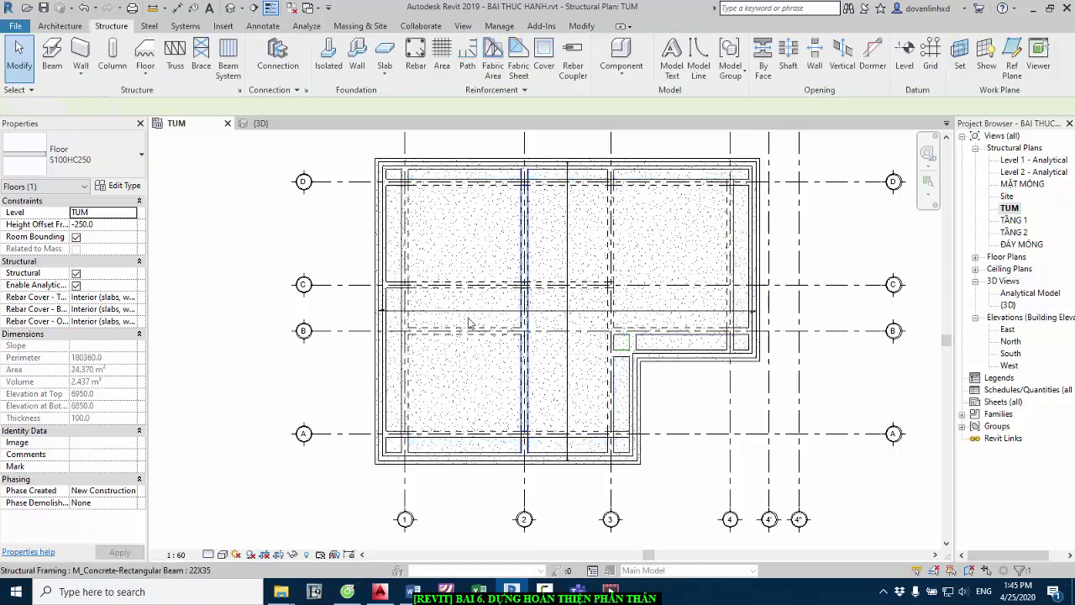
left_click(561, 319)
left_click(270, 126)
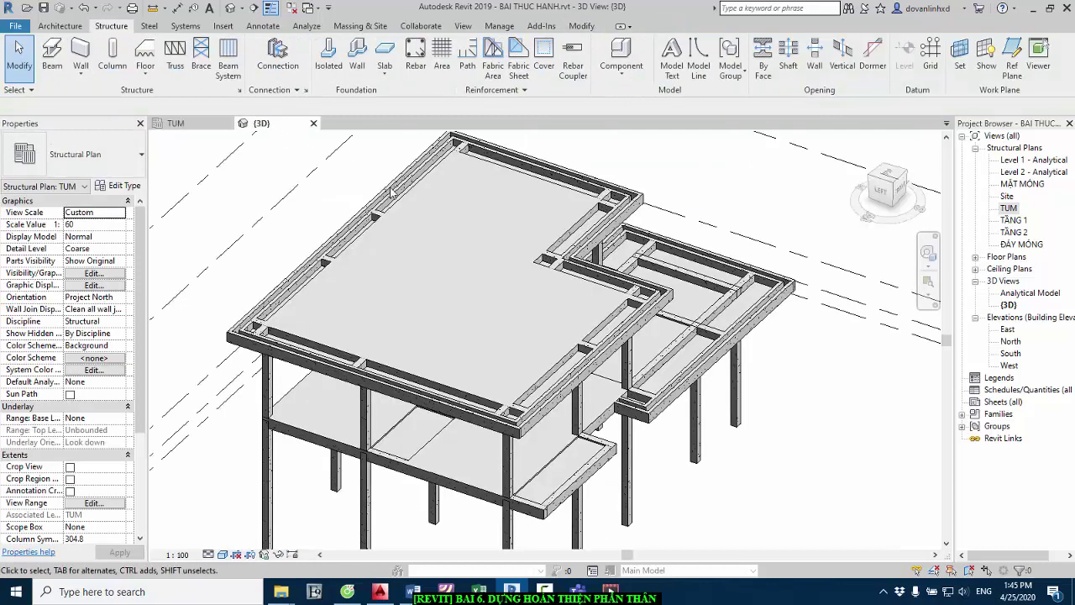
scroll(479, 430, "up", 3)
scroll(479, 430, "up", 2)
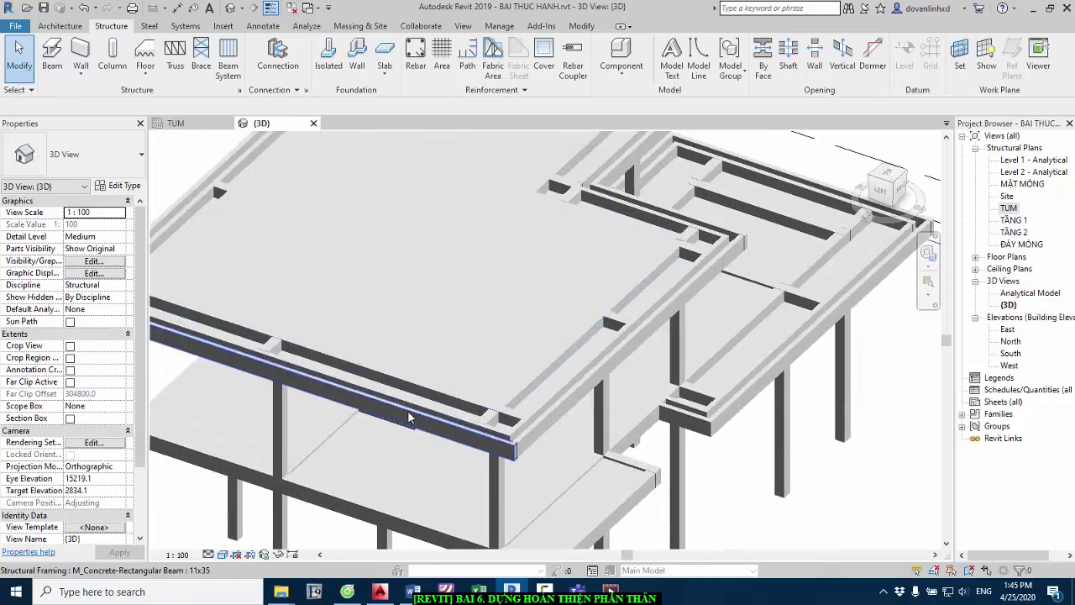
middle_click_drag(479, 430, 378, 271, "shift")
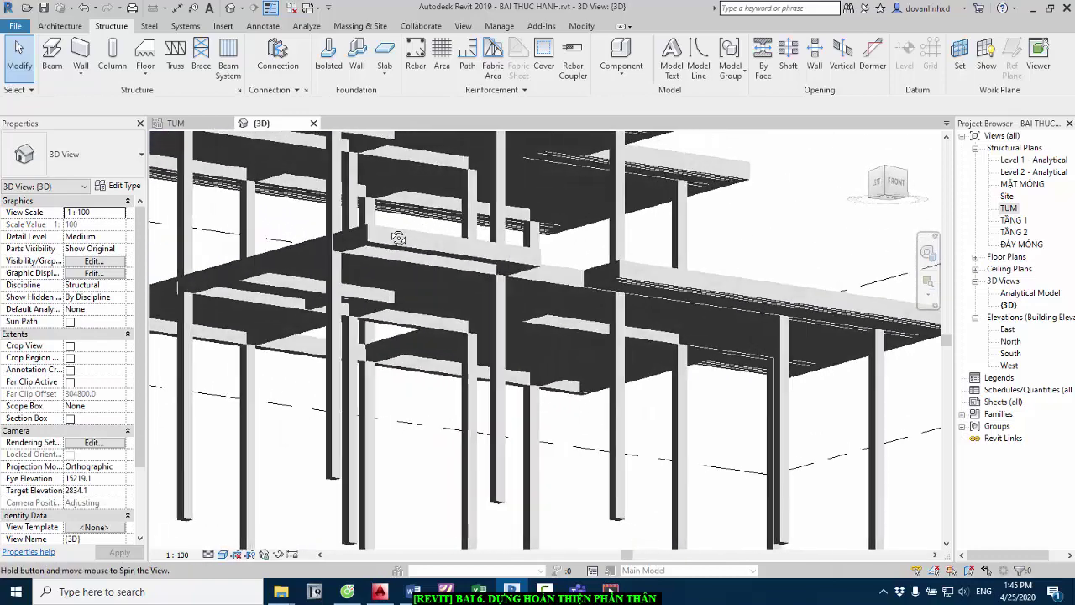
scroll(378, 270, "down", 3)
scroll(378, 260, "down", 2)
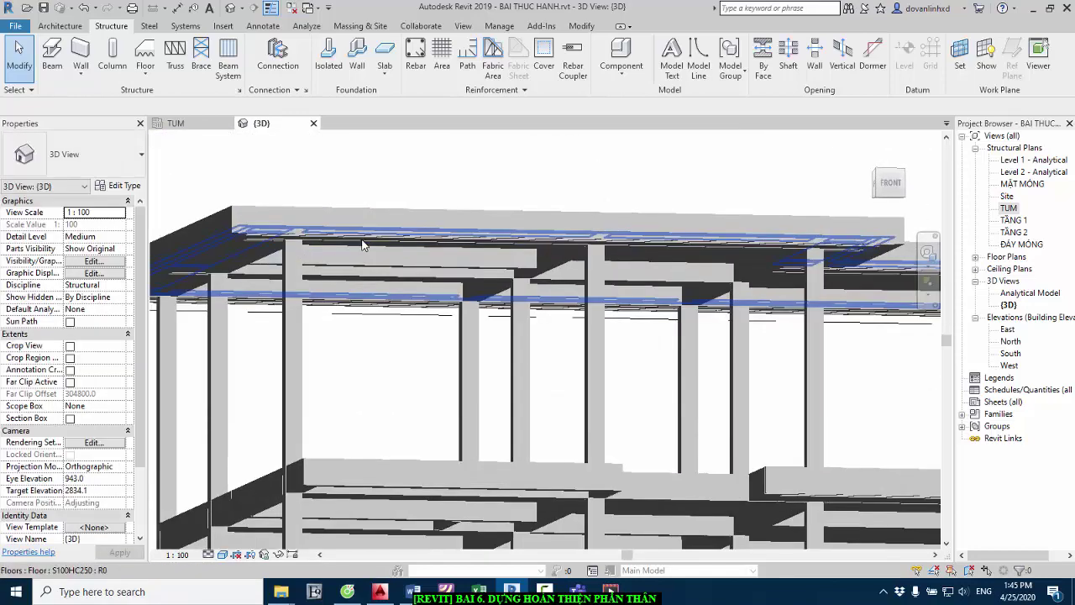
scroll(528, 250, "up", 5)
mouse_move(527, 249)
middle_mouse_down("shift")
mouse_move(539, 194)
mouse_move(821, 199)
middle_mouse_up("shift")
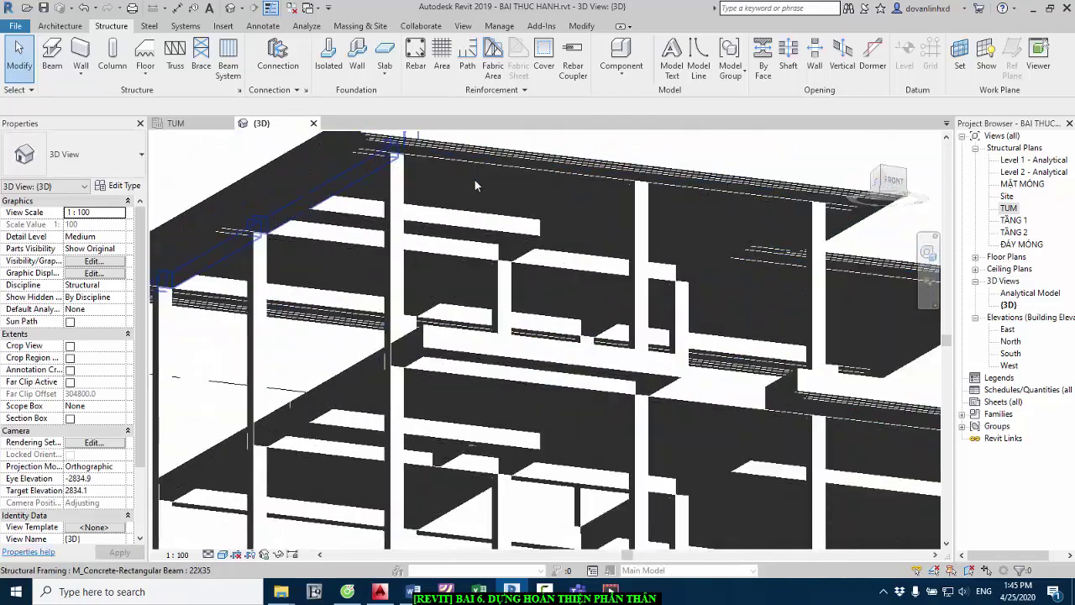
scroll(367, 279, "down", 3)
scroll(367, 279, "up", 5)
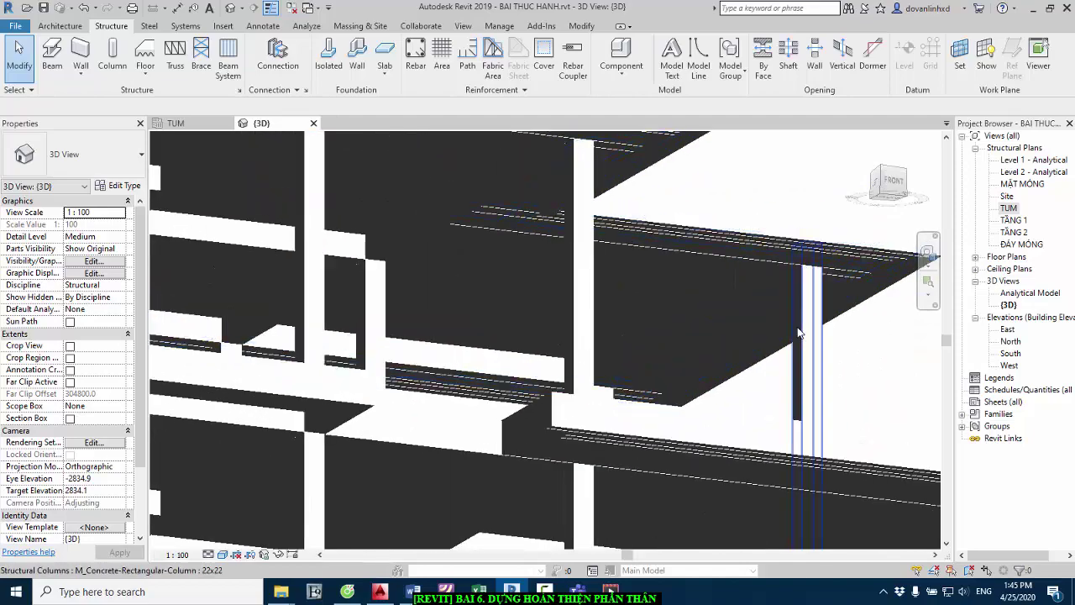
middle_click_drag(368, 279, 704, 345, "shift")
scroll(824, 237, "down", 3)
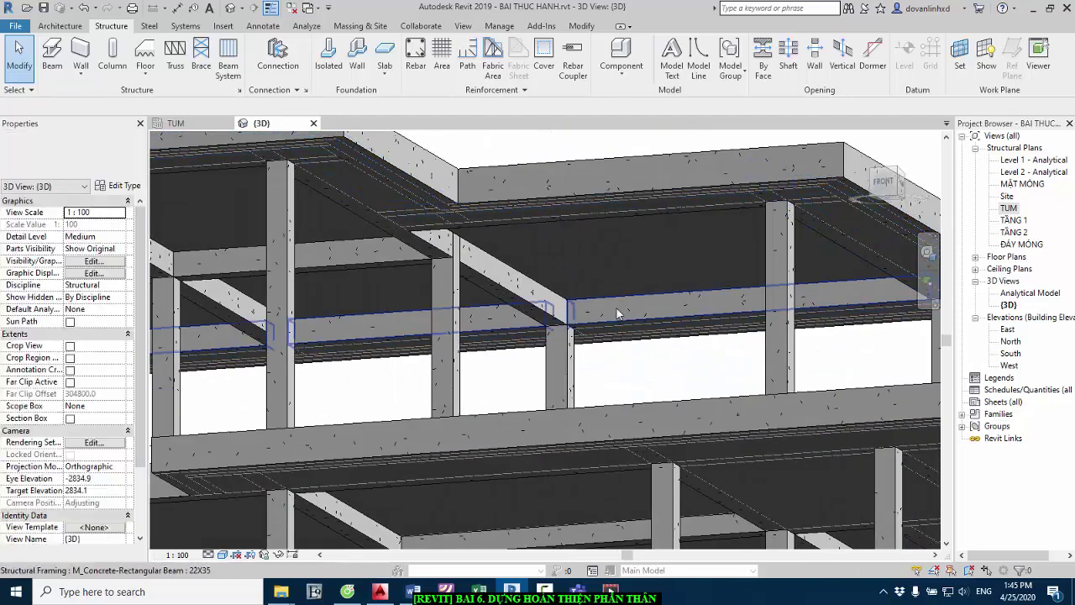
mouse_move(824, 238)
middle_mouse_down("shift")
mouse_move(432, 221)
mouse_move(485, 375)
mouse_move(537, 233)
mouse_move(685, 327)
middle_mouse_up("shift")
scroll(432, 220, "up", 5)
scroll(538, 232, "down", 3)
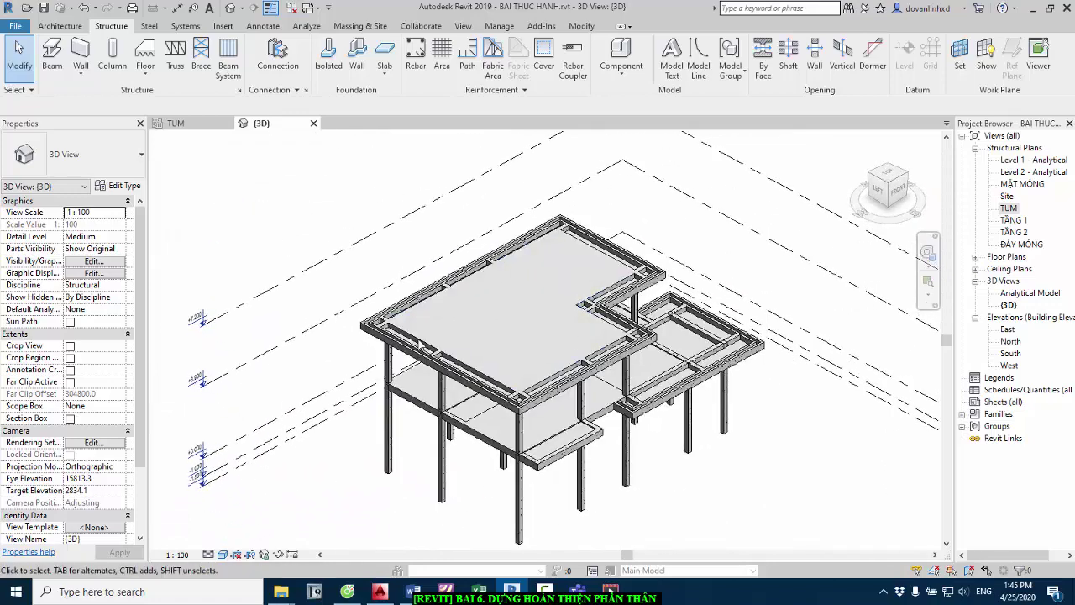
scroll(420, 343, "down", 2)
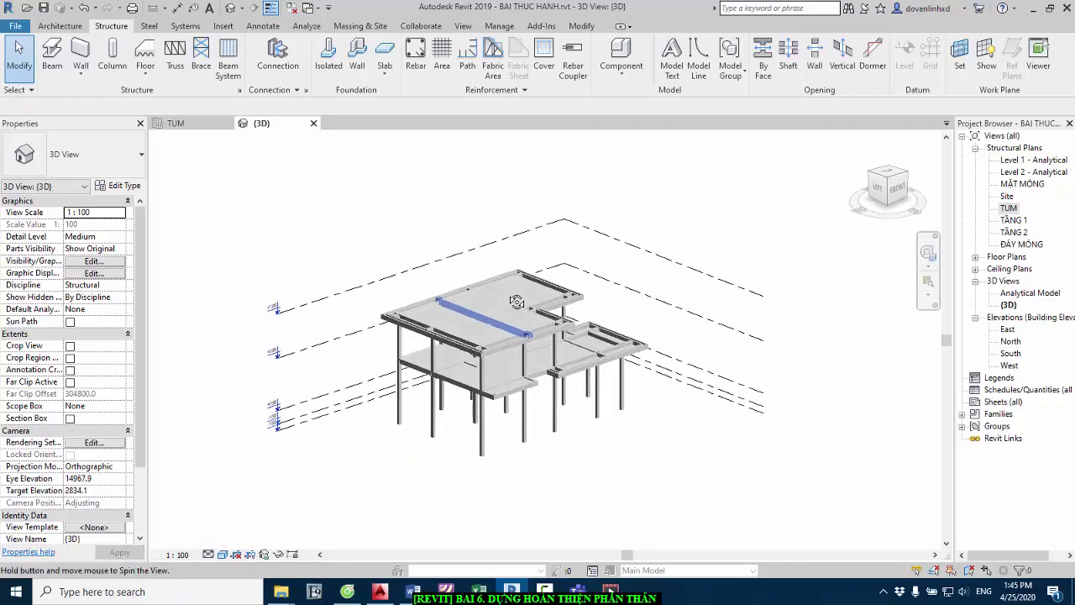
middle_click_drag(516, 303, 519, 304, "shift")
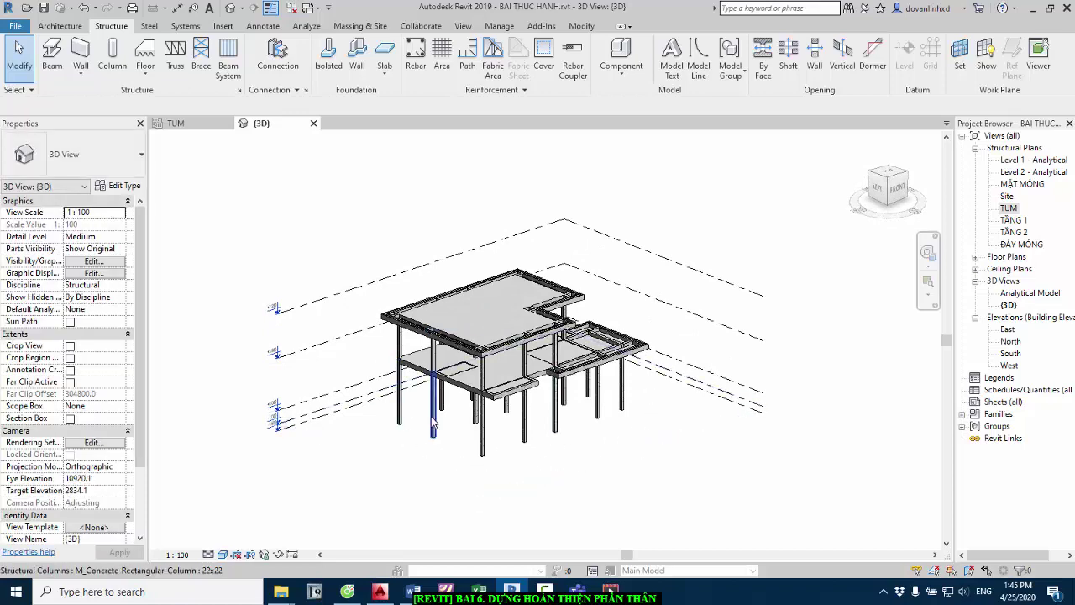